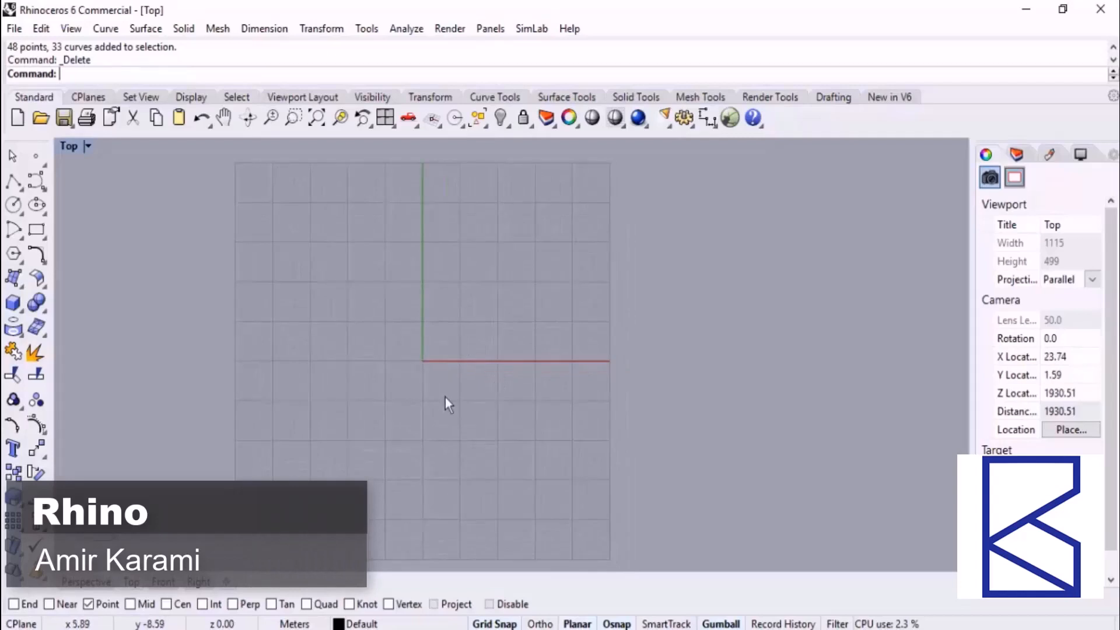
# Float the Circle tool set as a separate palette over the drawing area
pyautogui.click(22, 214)
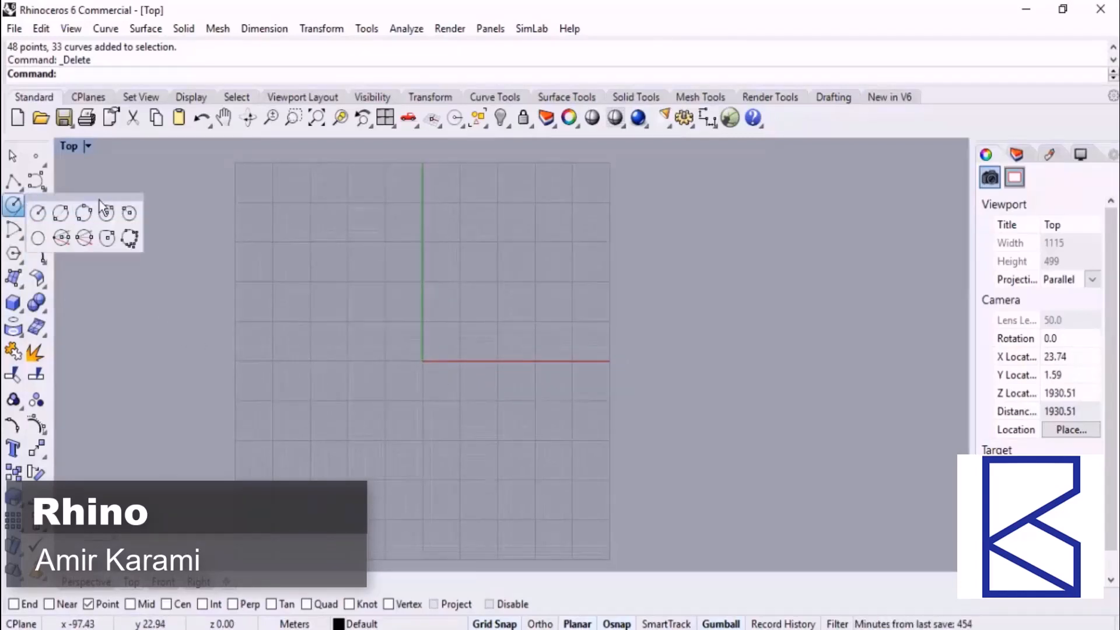
pyautogui.moveTo(105, 199); pyautogui.dragTo(834, 151)
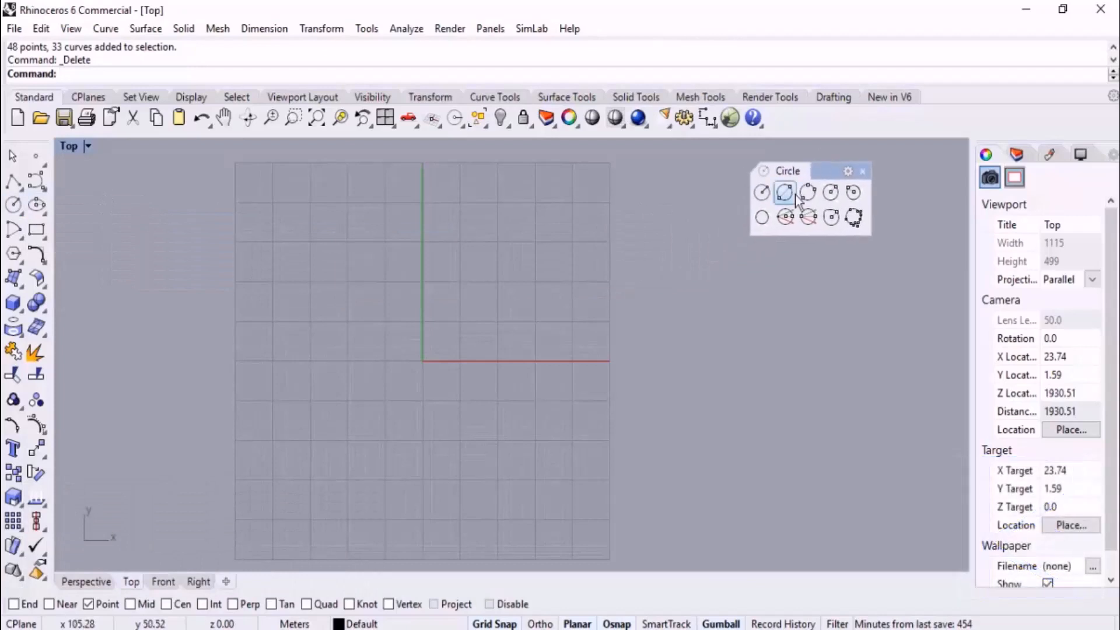
pyautogui.moveTo(654, 260); pyautogui.dragTo(667, 252, button='right')
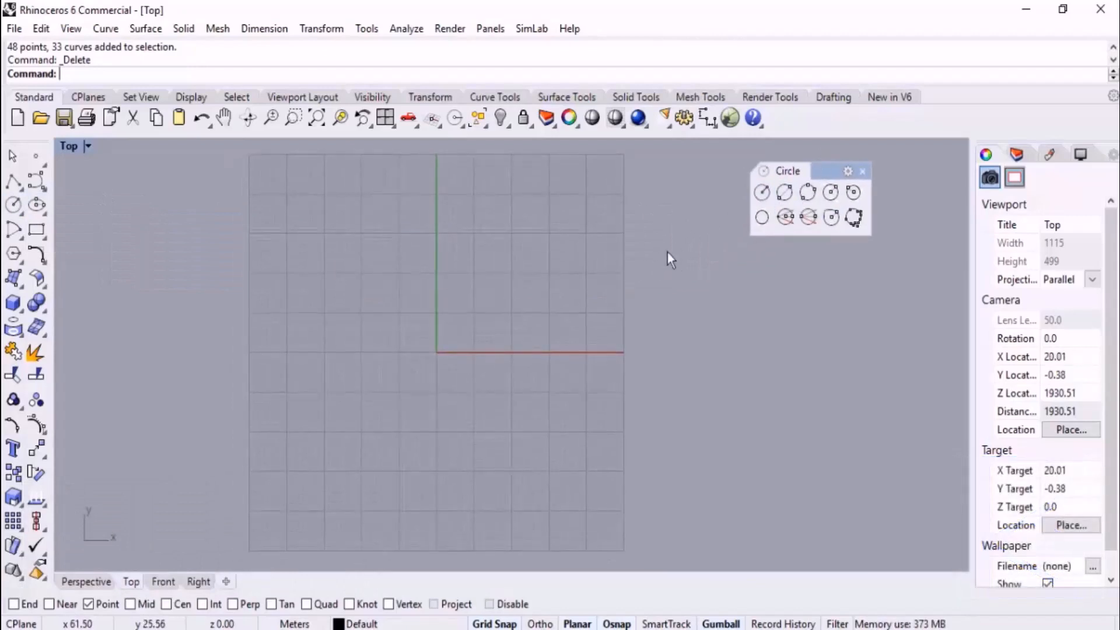
pyautogui.click(760, 194)
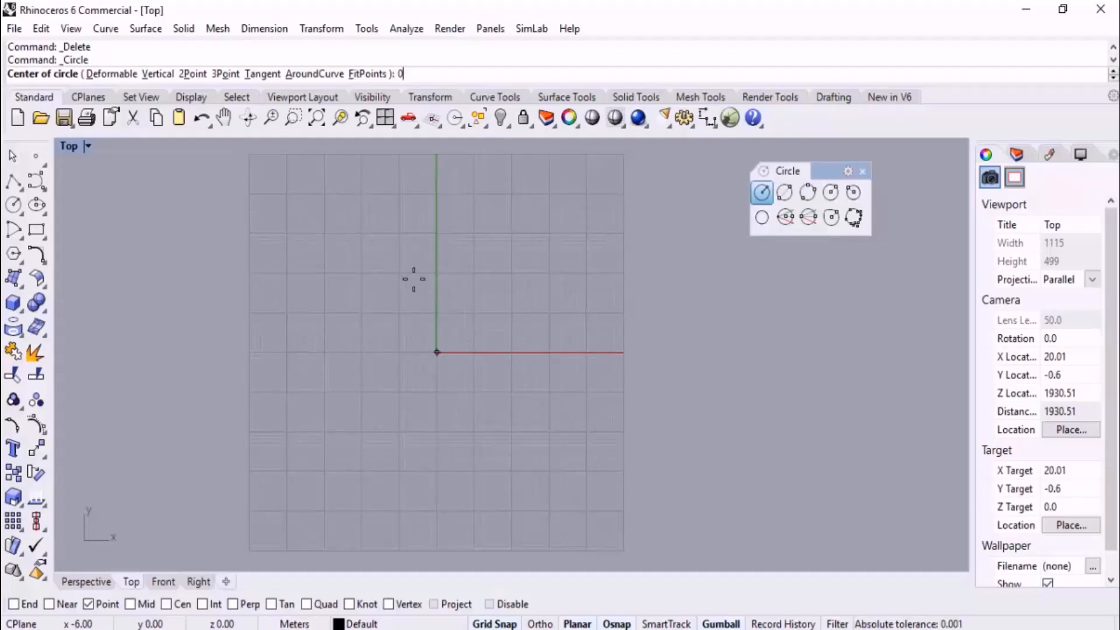
pyautogui.write('0')
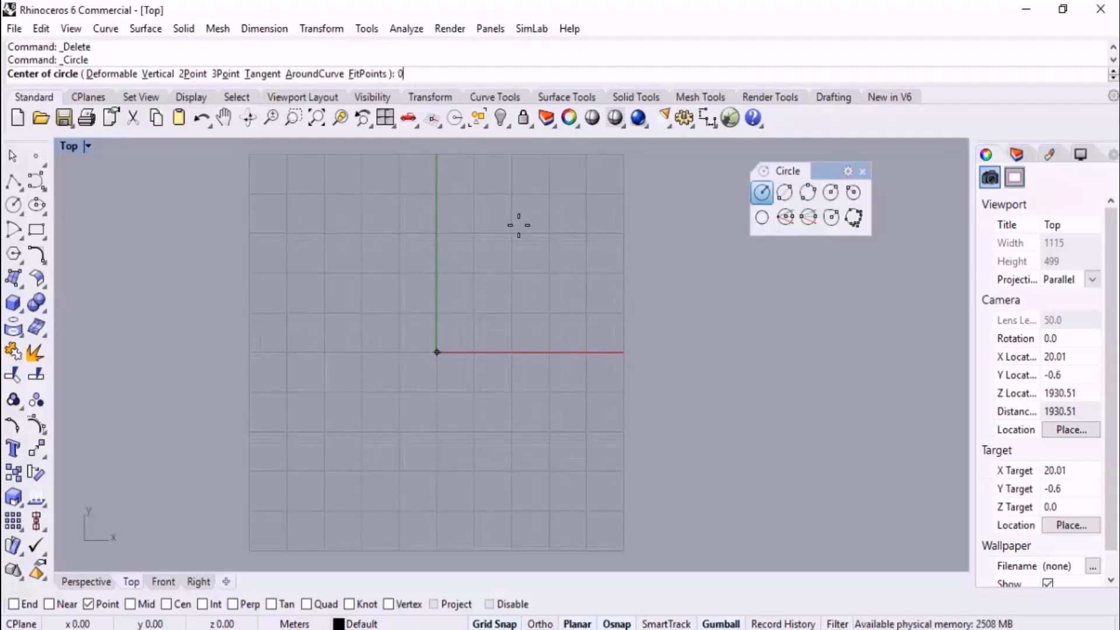
pyautogui.press('Return')
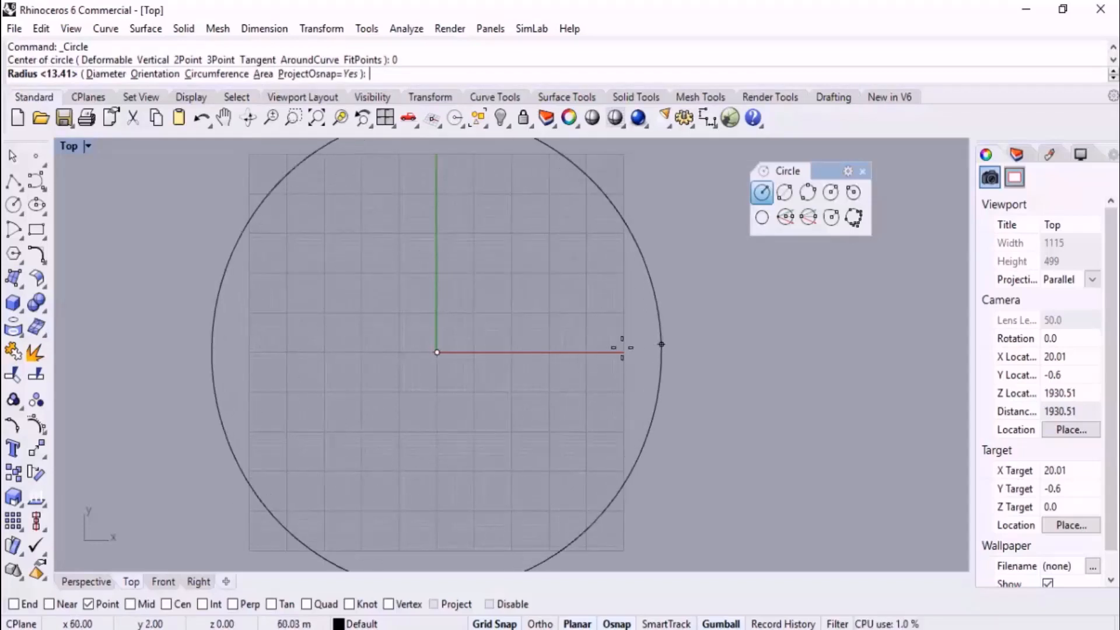
pyautogui.click(87, 582)
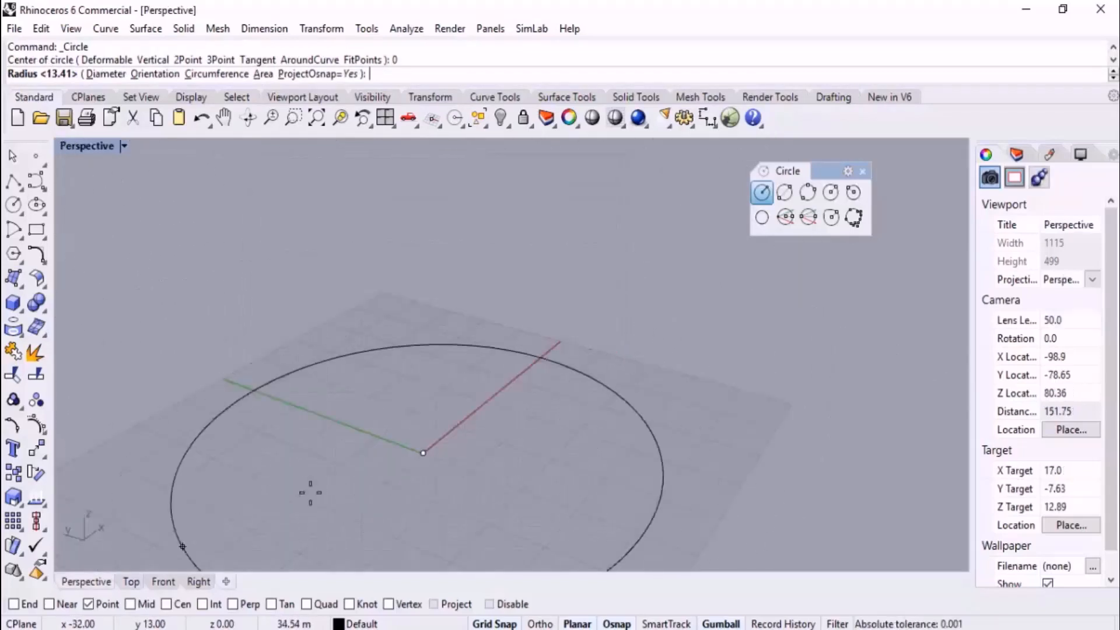
pyautogui.moveTo(413, 437); pyautogui.dragTo(528, 415, button='right')
pyautogui.scroll(-6, 480, 335)
pyautogui.moveTo(472, 392); pyautogui.dragTo(585, 416, button='right')
pyautogui.scroll(6, 548, 431)
pyautogui.press('Escape')
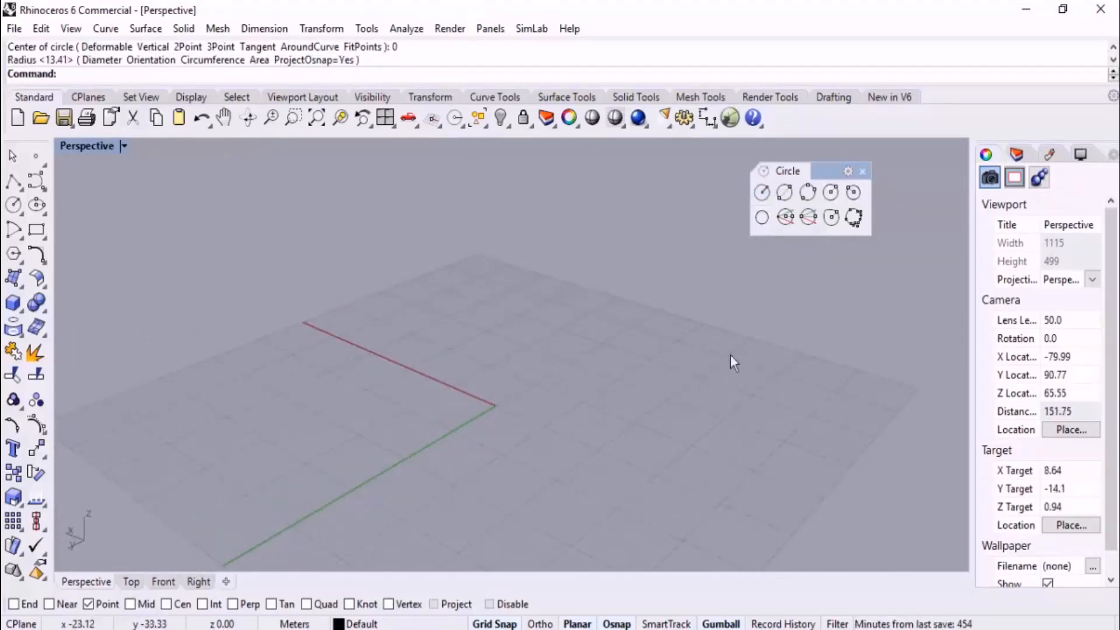
# Draw a circle centred at the origin (0) with a radius of 30 m on the ground plane
pyautogui.click(762, 192)
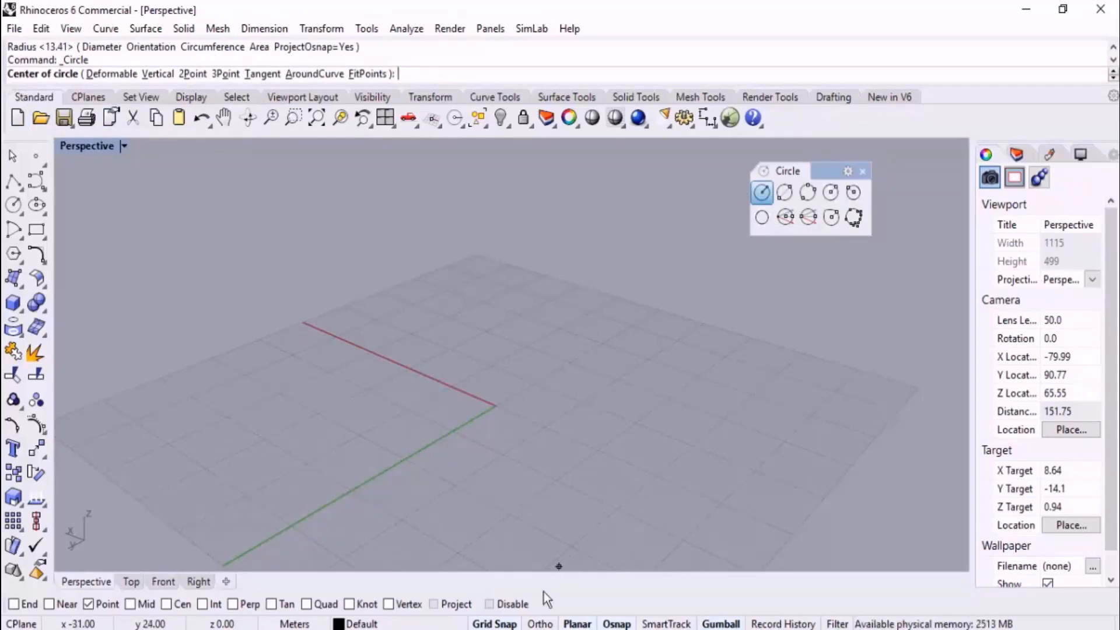
pyautogui.moveTo(532, 463); pyautogui.dragTo(525, 469, button='right')
pyautogui.scroll(10, 475, 365)
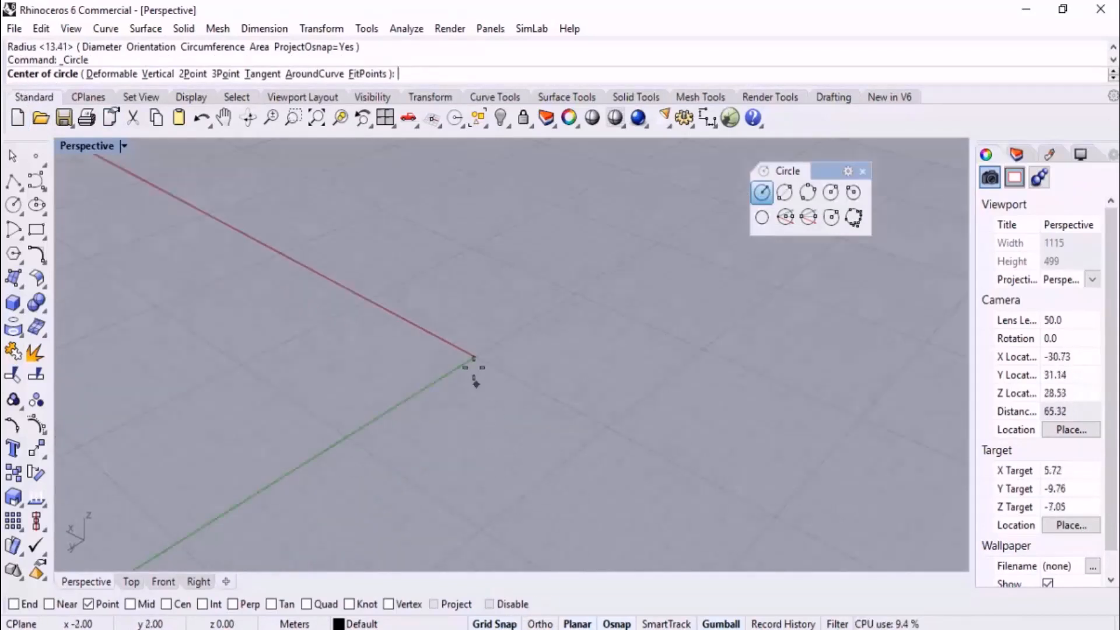
pyautogui.scroll(-12, 610, 319)
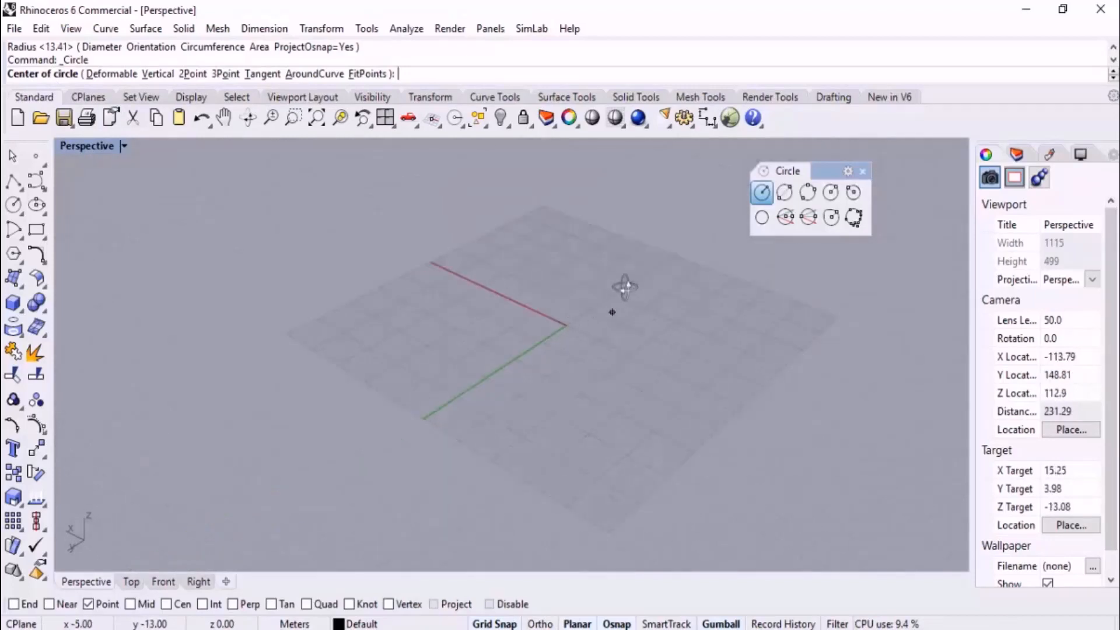
pyautogui.write('0')
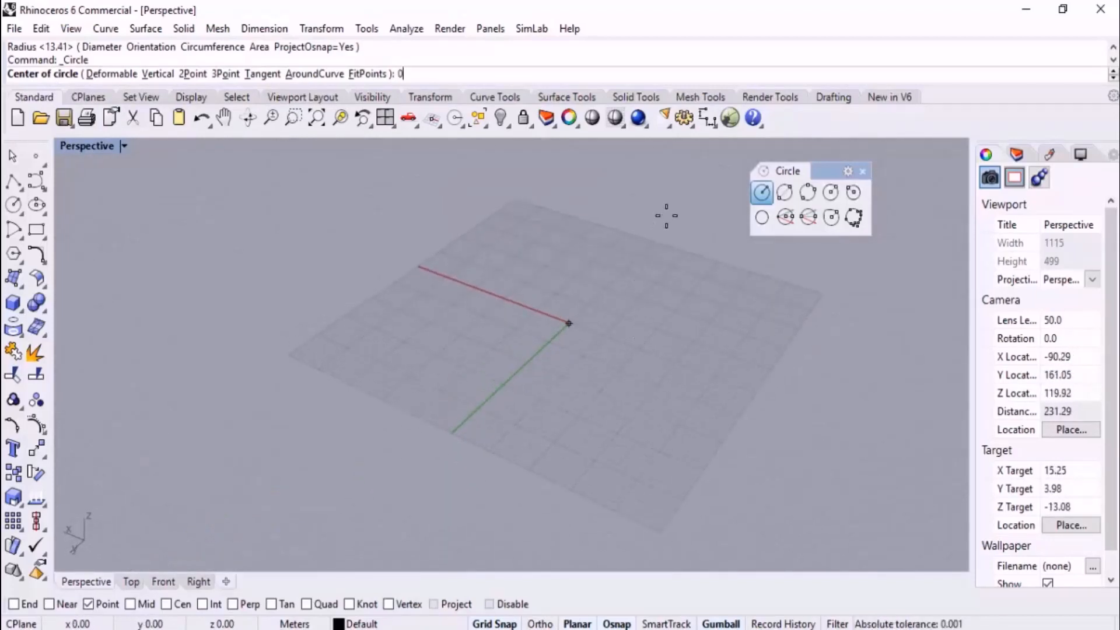
pyautogui.press('Return')
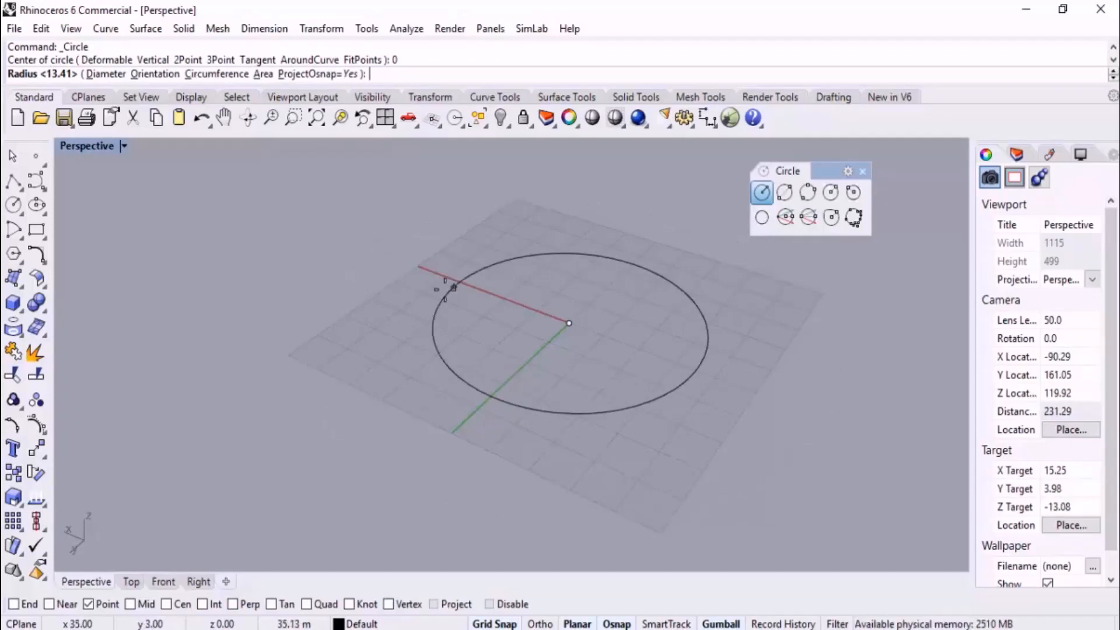
pyautogui.scroll(-4, 446, 289)
pyautogui.moveTo(511, 327); pyautogui.dragTo(619, 412, button='right')
pyautogui.scroll(2, 599, 343)
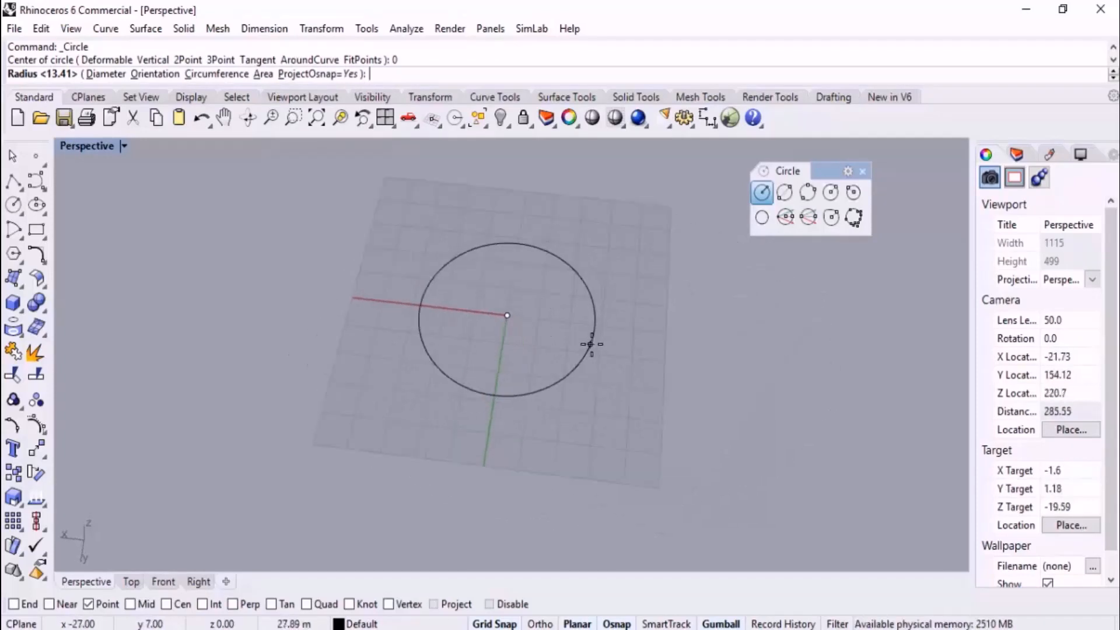
pyautogui.click(132, 581)
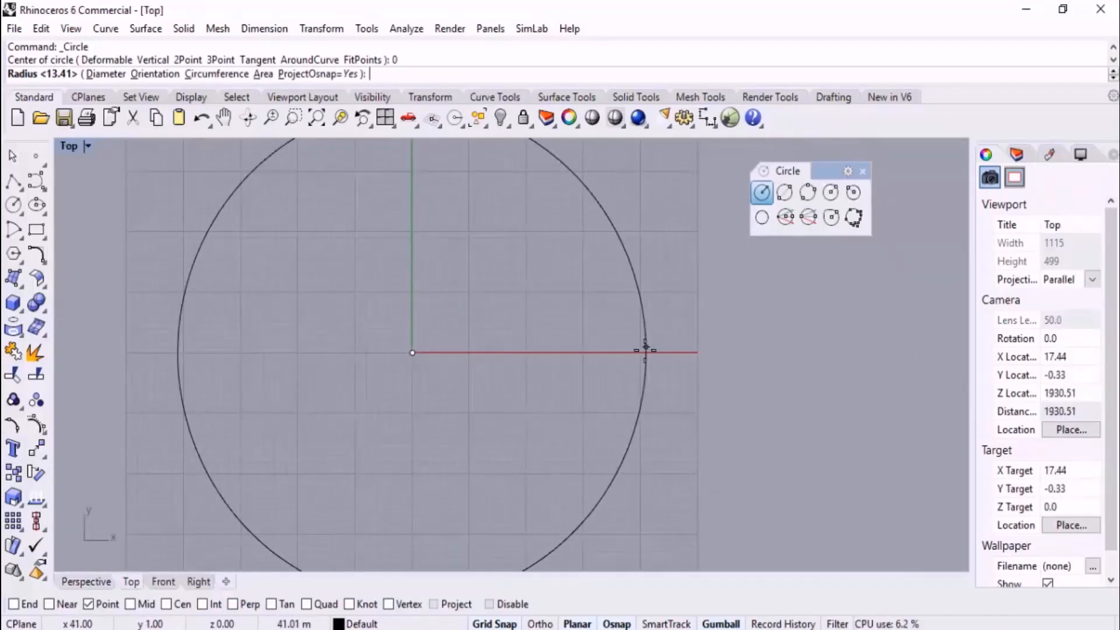
pyautogui.scroll(-2, 645, 353)
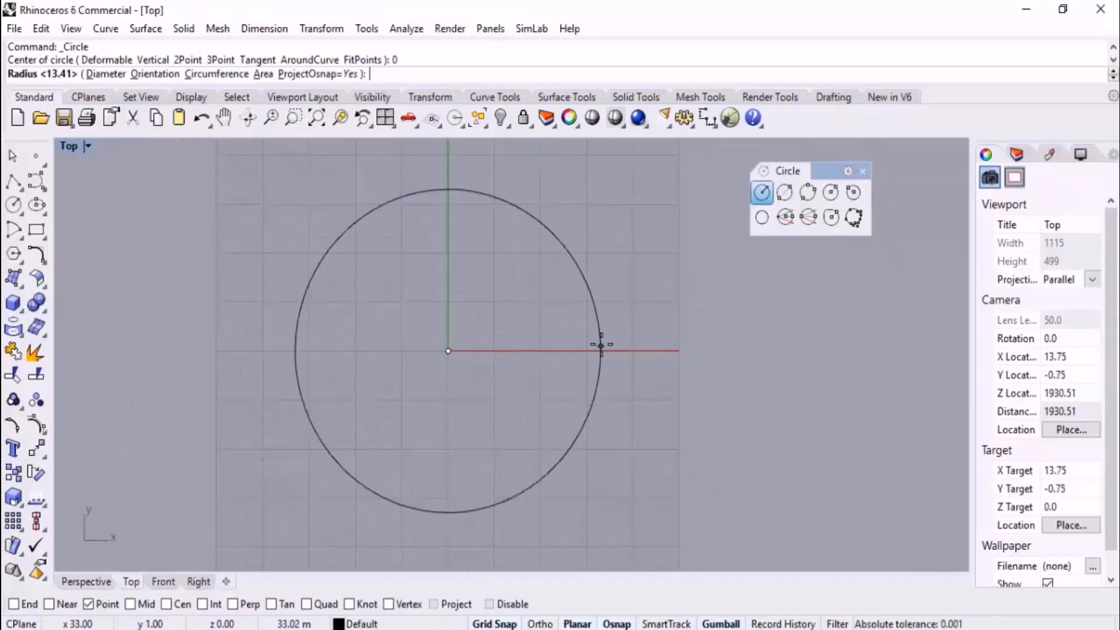
pyautogui.write('30')
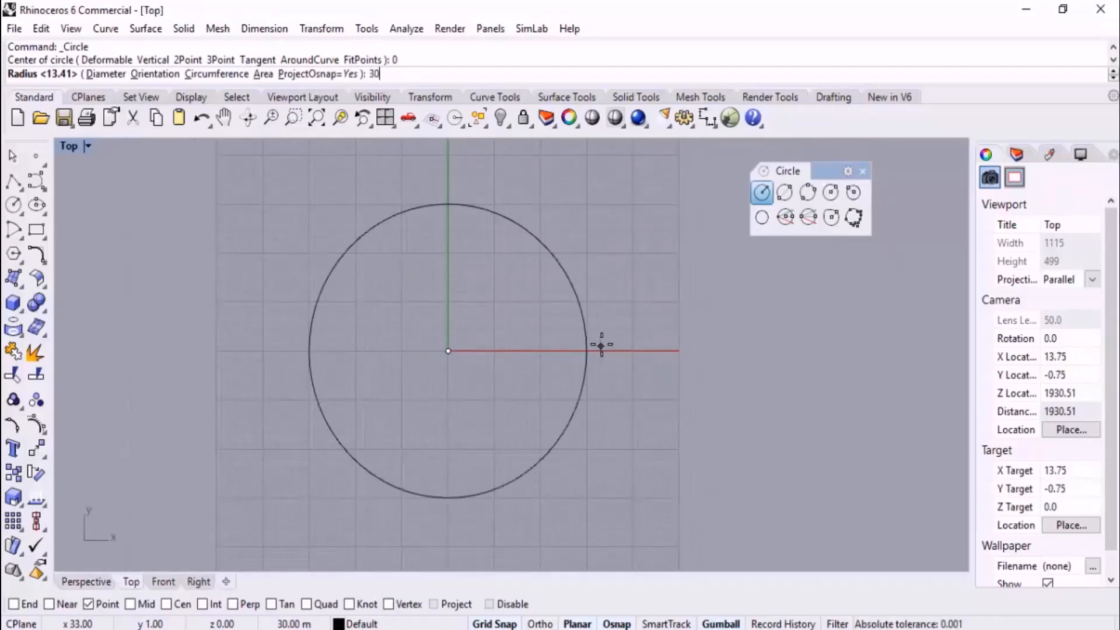
pyautogui.press('Return')
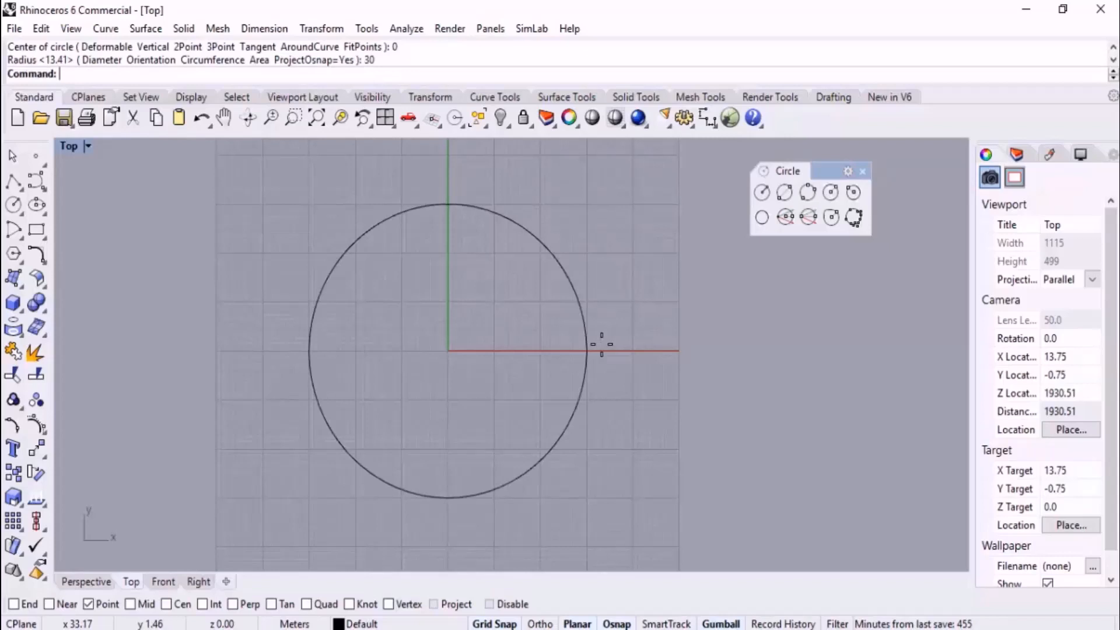
# Draw a circle by diameter starting near (94, 32), with Ortho on and a horizontal diameter of 25 m
pyautogui.scroll(-4, 602, 344)
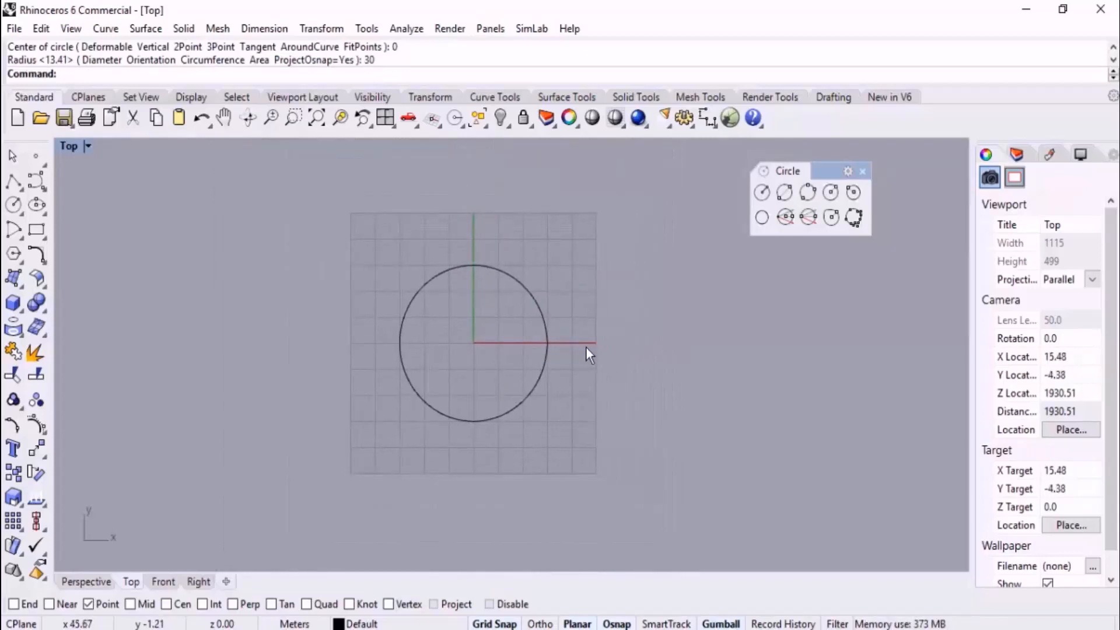
pyautogui.moveTo(638, 350); pyautogui.dragTo(587, 348, button='right')
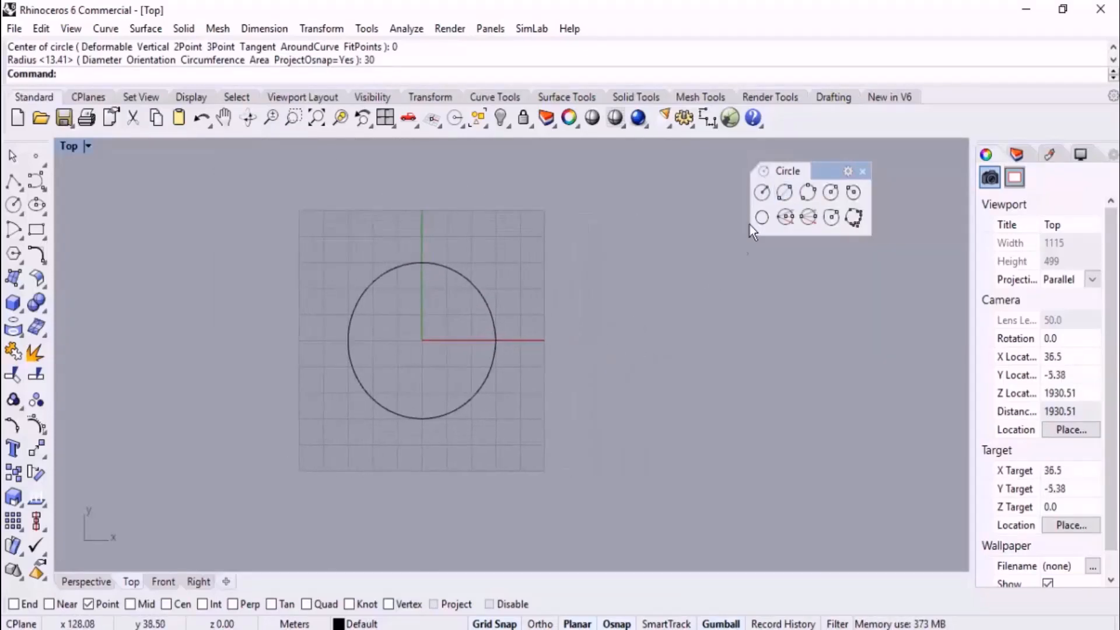
pyautogui.click(790, 187)
pyautogui.moveTo(630, 280); pyautogui.dragTo(466, 329, button='right')
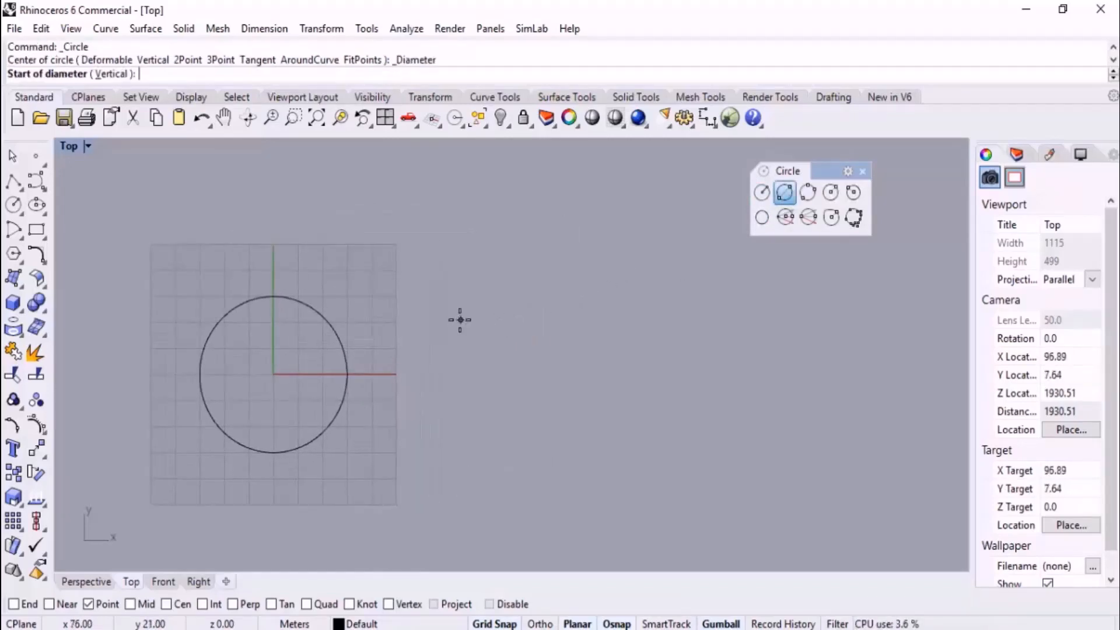
pyautogui.click(505, 291)
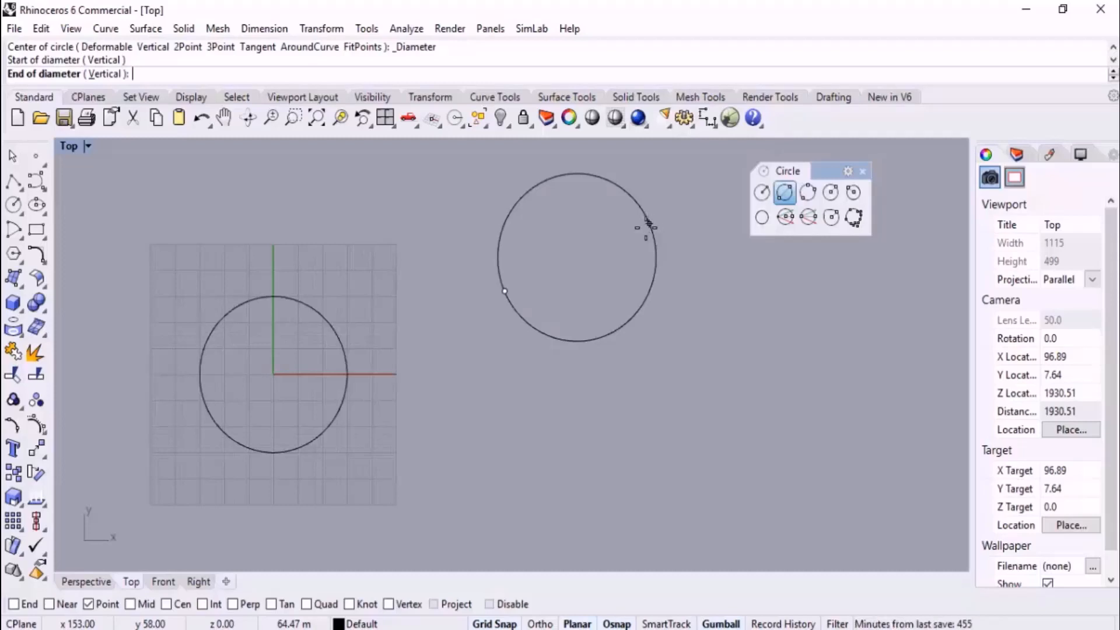
pyautogui.press('F8')
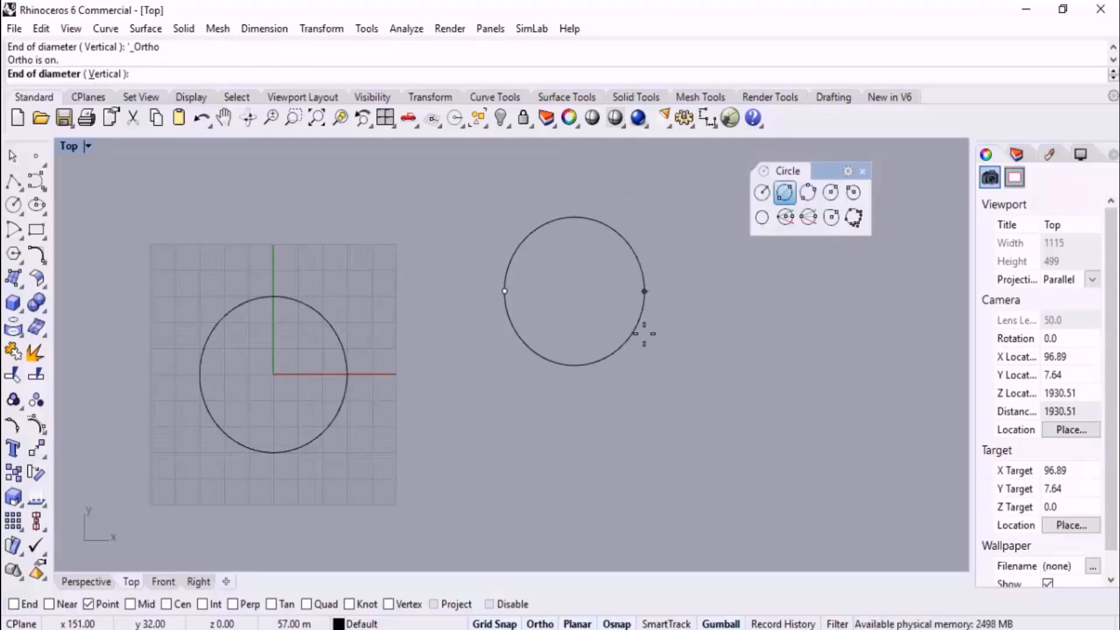
pyautogui.write('25')
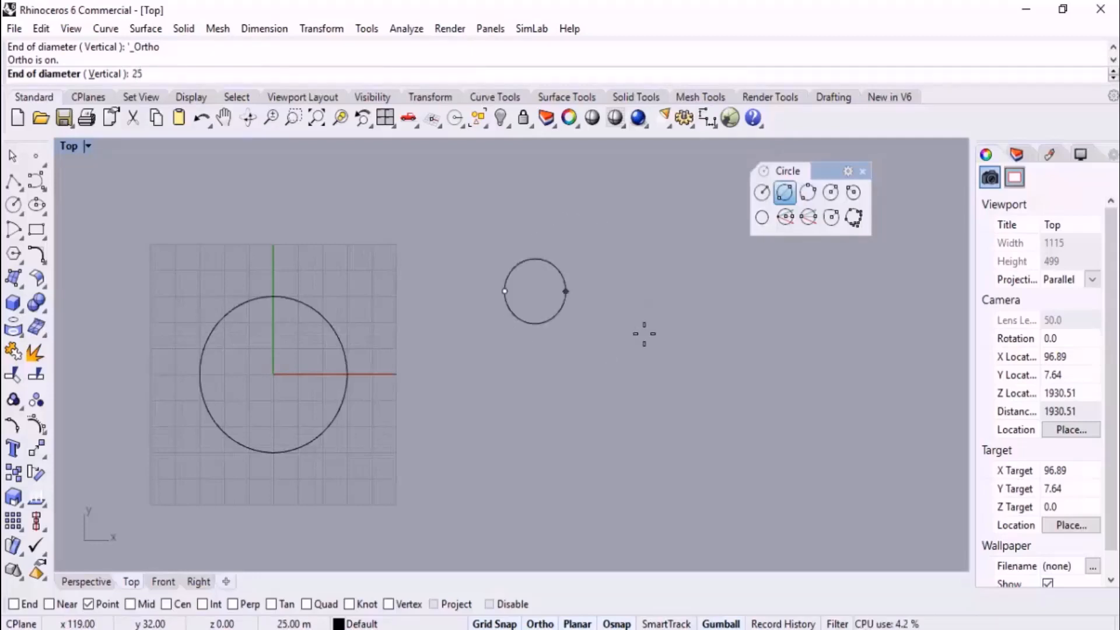
pyautogui.press('Return')
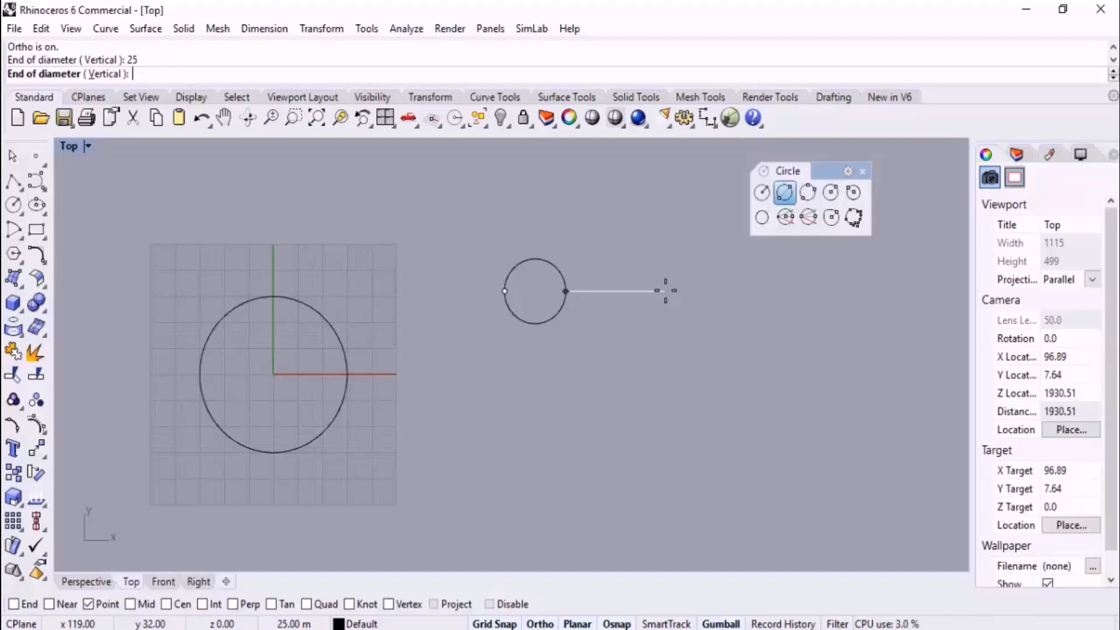
pyautogui.press('Return')
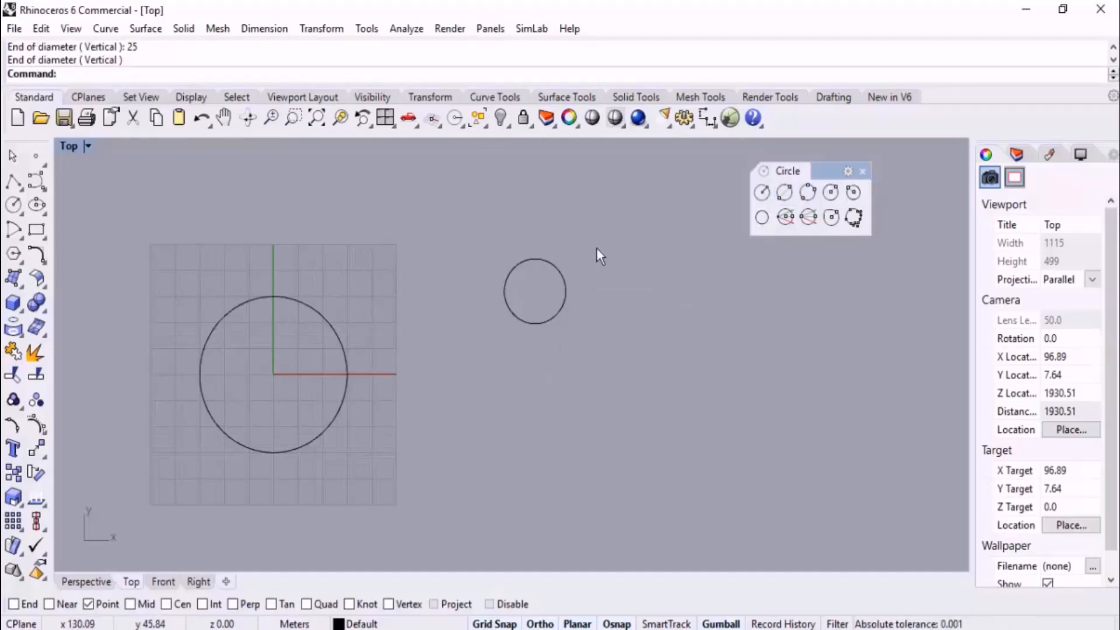
pyautogui.click(554, 306)
pyautogui.click(652, 369)
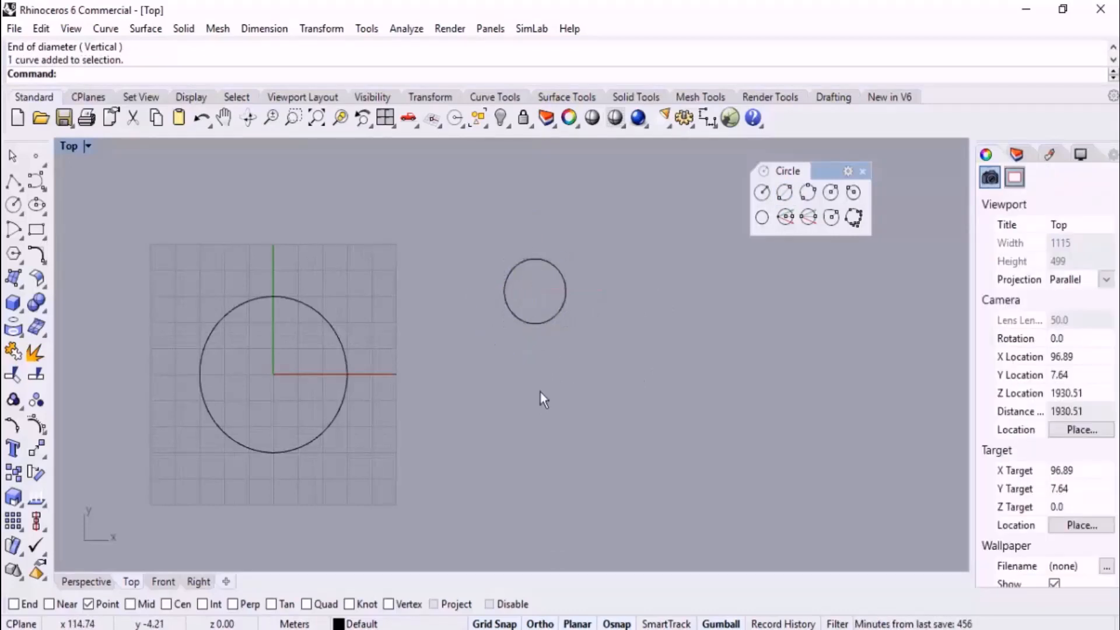
# Delete the 25 m diameter circle and the circle at the origin in the perspective view
pyautogui.moveTo(368, 368); pyautogui.dragTo(386, 338, button='right')
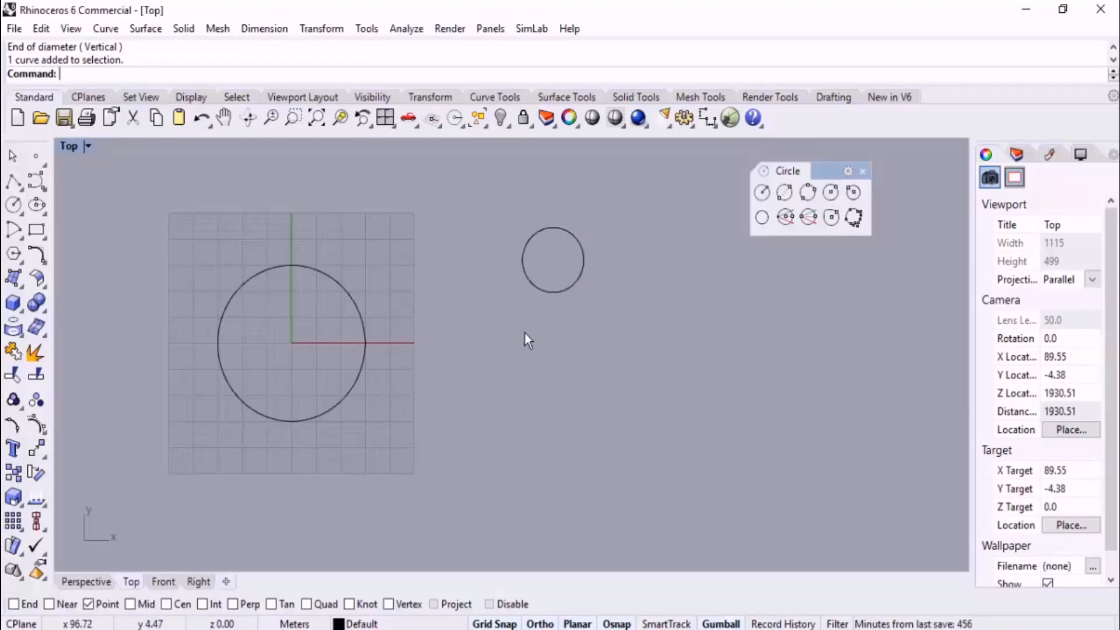
pyautogui.click(100, 581)
pyautogui.scroll(-6, 322, 359)
pyautogui.moveTo(368, 377); pyautogui.dragTo(788, 295, button='right')
pyautogui.scroll(-4, 490, 324)
pyautogui.moveTo(530, 356); pyautogui.dragTo(706, 332, button='right')
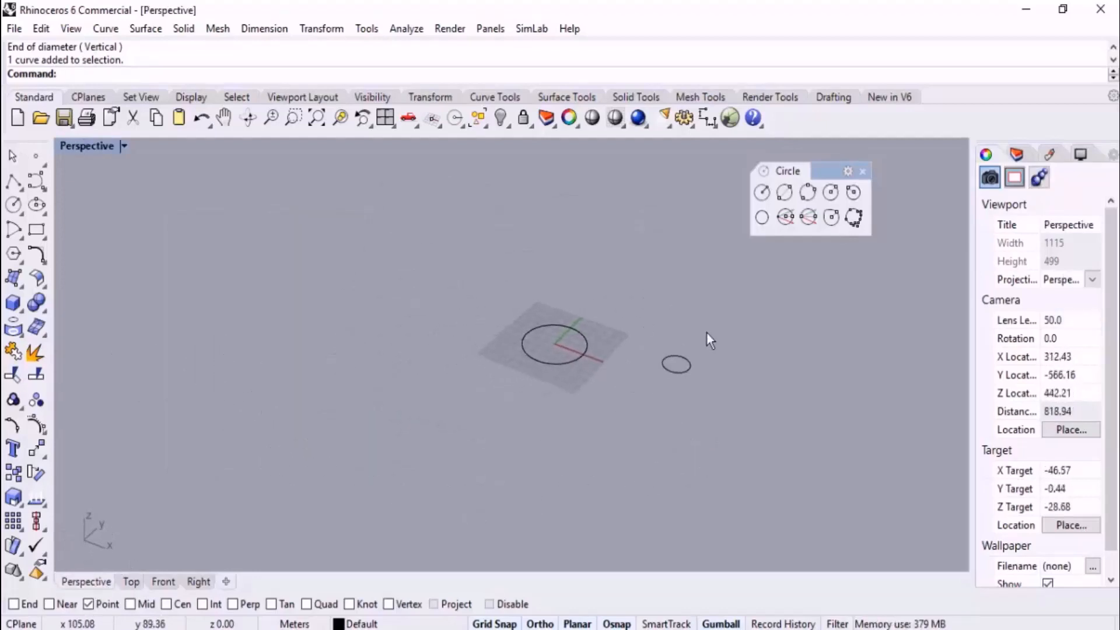
pyautogui.scroll(4, 707, 334)
pyautogui.click(624, 410)
pyautogui.press('Delete')
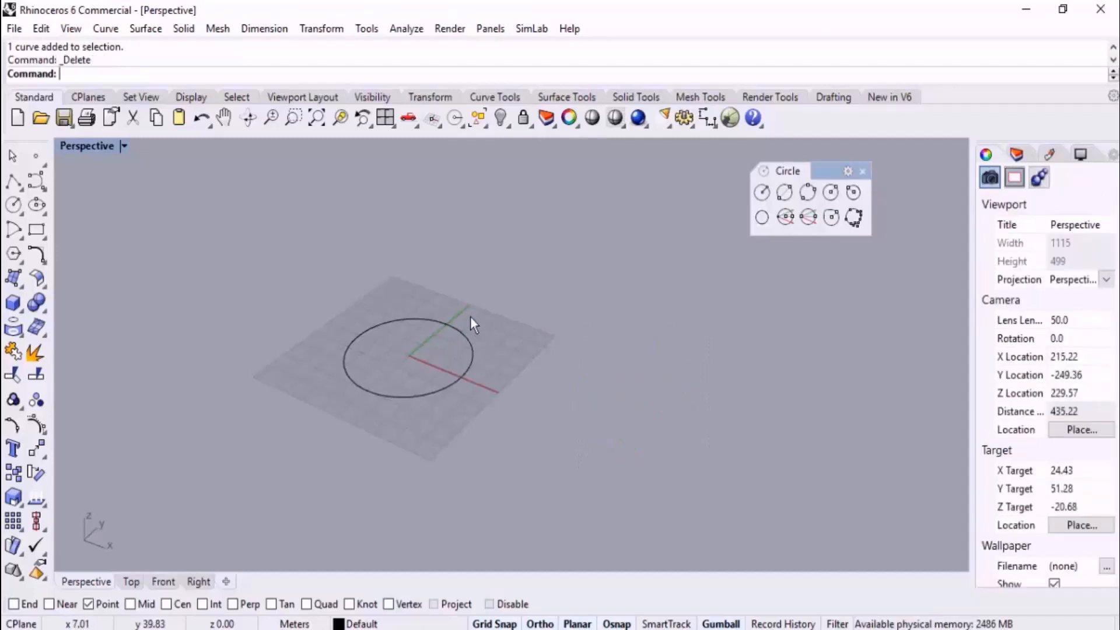
pyautogui.click(461, 335)
pyautogui.press('Delete')
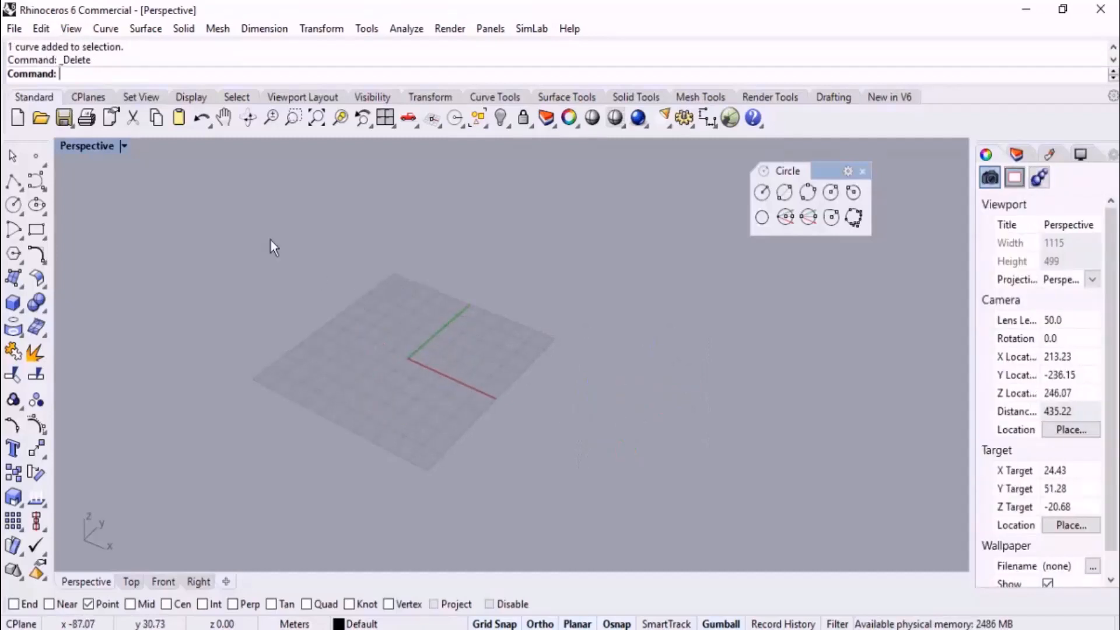
# Float the Lines tool set as a separate palette over the drawing area
pyautogui.click(16, 188)
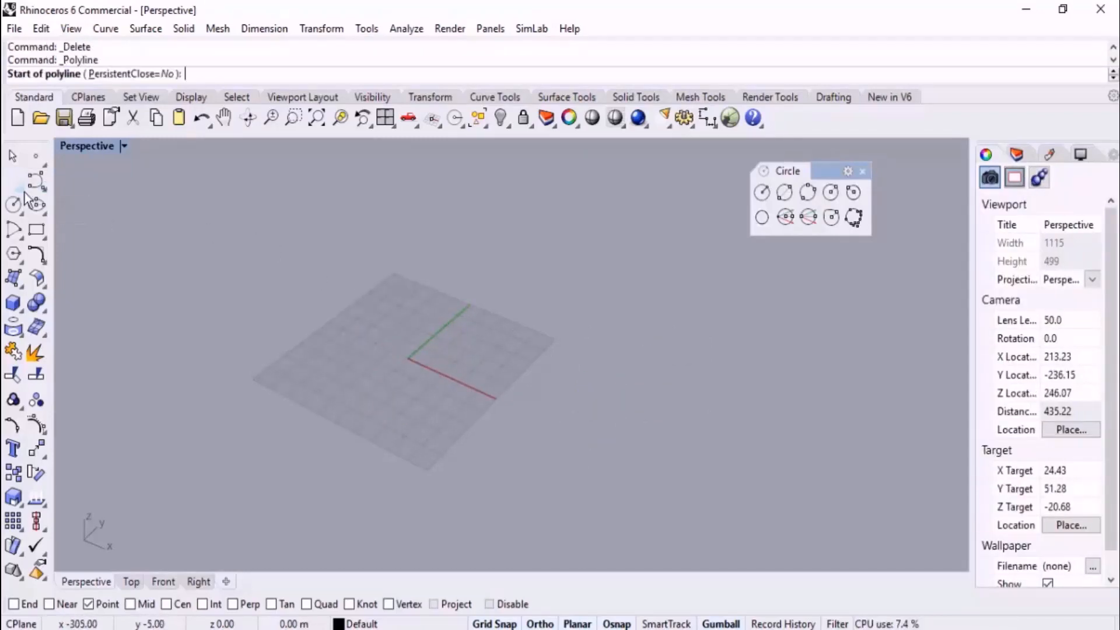
pyautogui.click(22, 191)
pyautogui.moveTo(54, 173); pyautogui.dragTo(98, 174)
# Draw a vertical line rising from the ground plane at about (-29, -2) in the perspective view
pyautogui.click(176, 199)
pyautogui.click(357, 338)
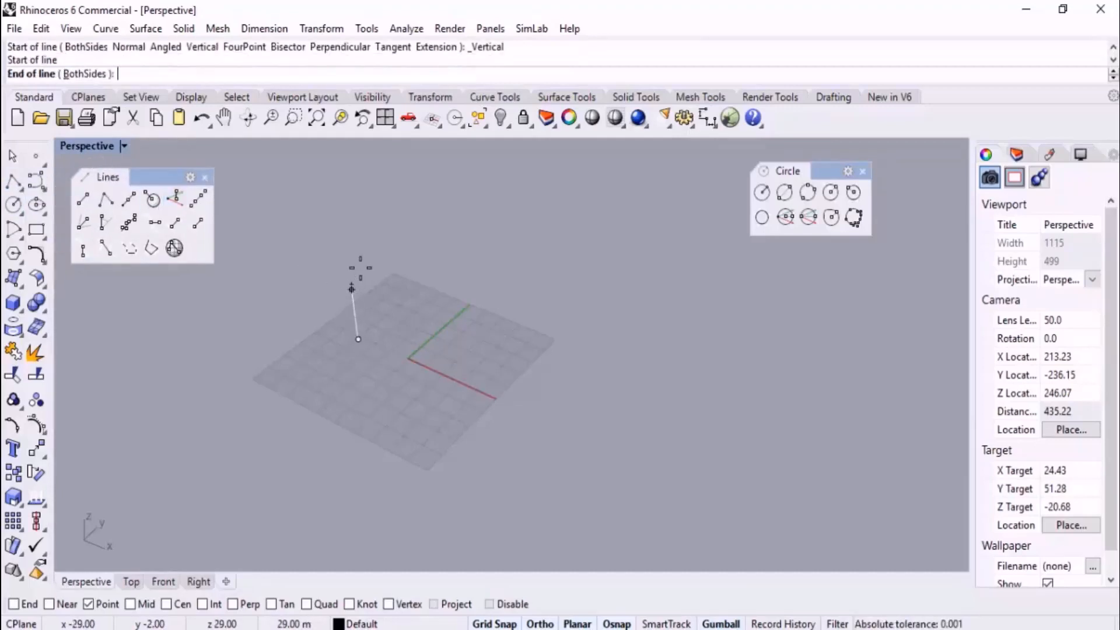
pyautogui.click(357, 221)
# Draw a second, shorter vertical line rising from about (24, -2), close to the red X axis
pyautogui.rightClick(435, 379)
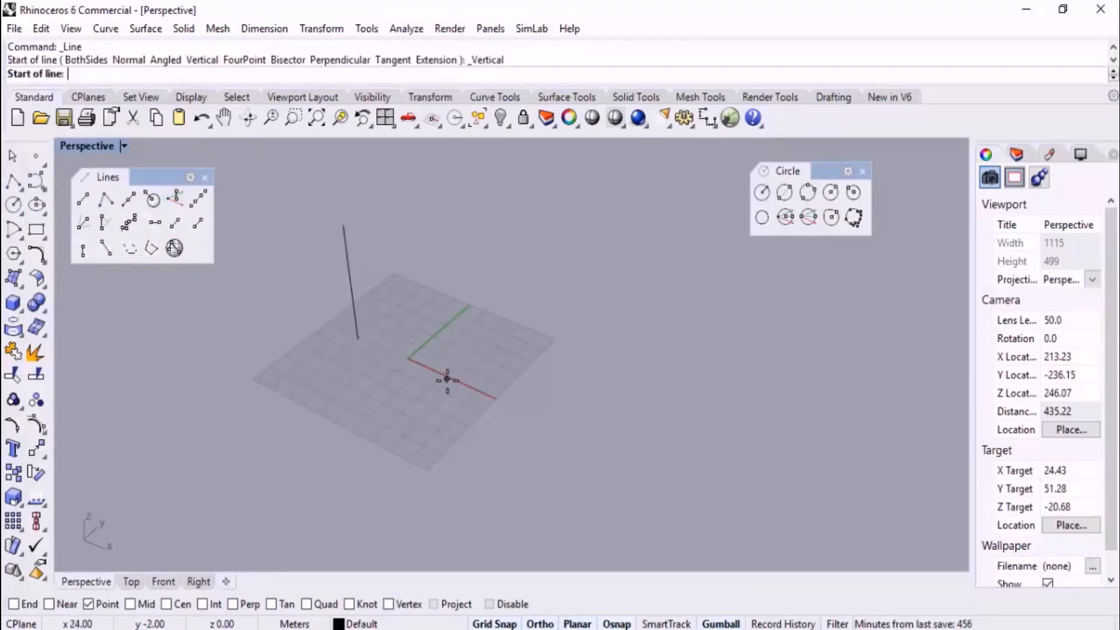
pyautogui.click(448, 381)
pyautogui.click(447, 327)
pyautogui.moveTo(446, 327)
pyautogui.mouseDown(button='right')
pyautogui.moveTo(523, 305)
pyautogui.moveTo(466, 333)
pyautogui.mouseUp(button='right')
pyautogui.moveTo(475, 278); pyautogui.dragTo(446, 292, button='right')
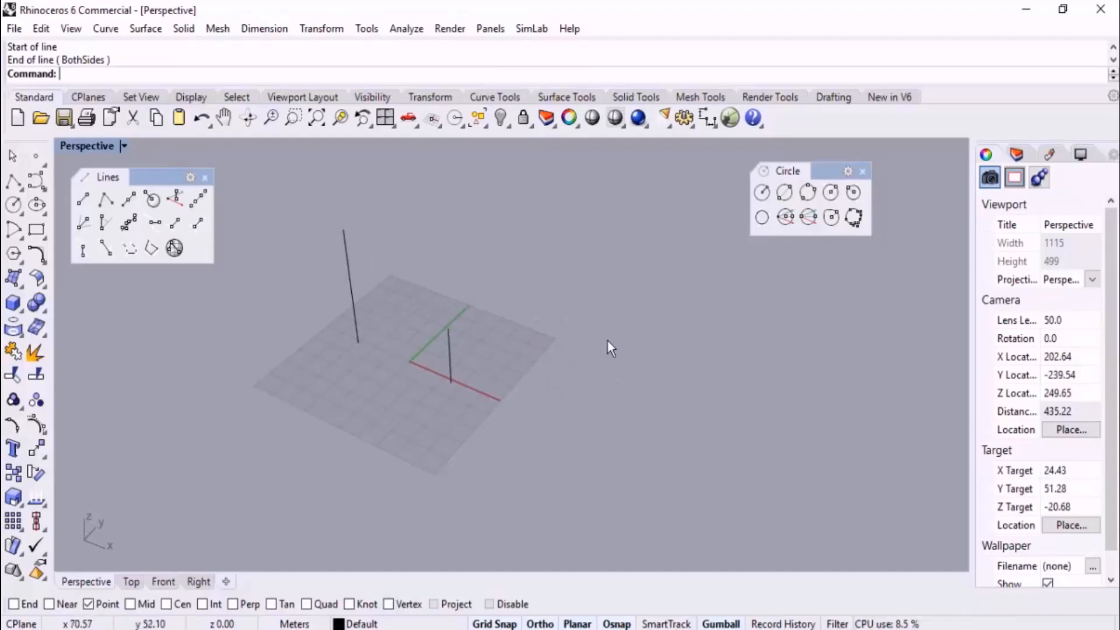
pyautogui.click(761, 193)
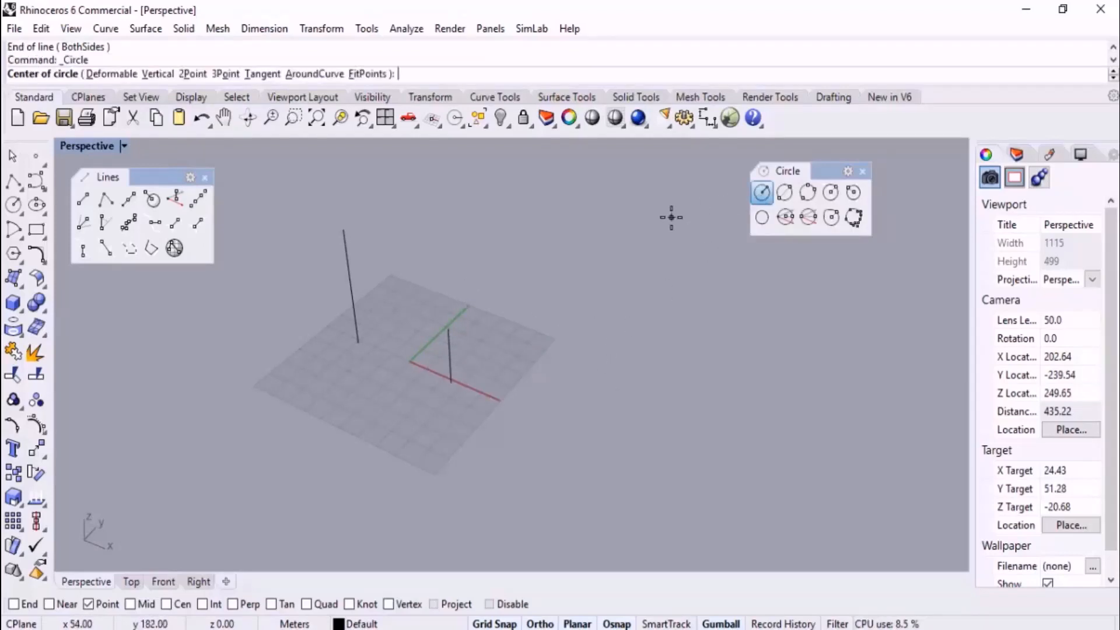
pyautogui.moveTo(391, 287); pyautogui.dragTo(444, 244, button='right')
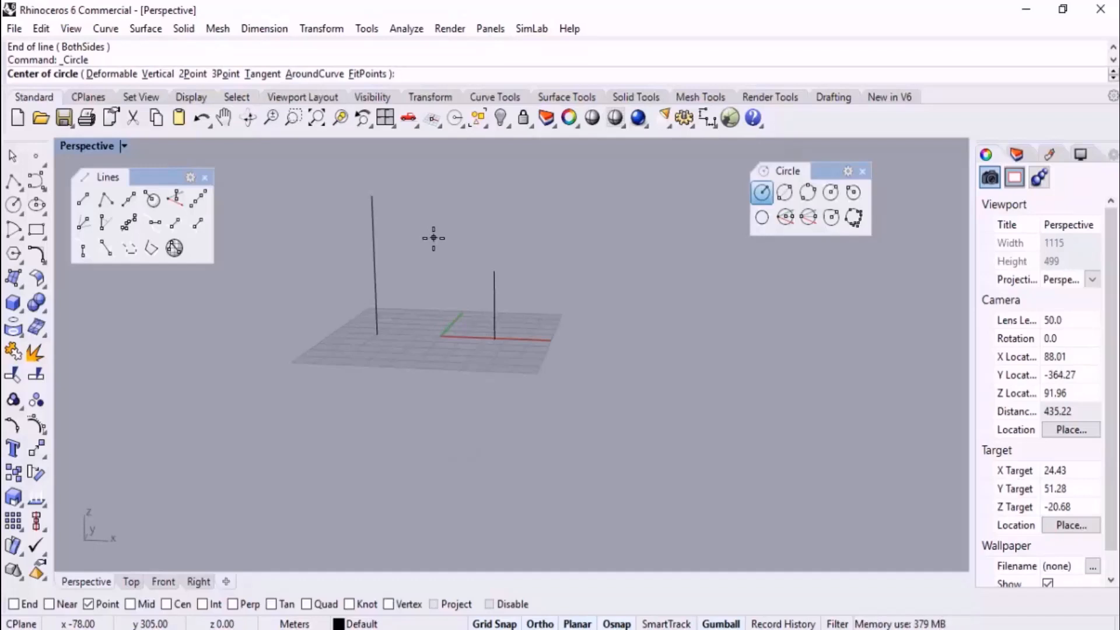
pyautogui.moveTo(433, 238); pyautogui.dragTo(660, 330, button='right')
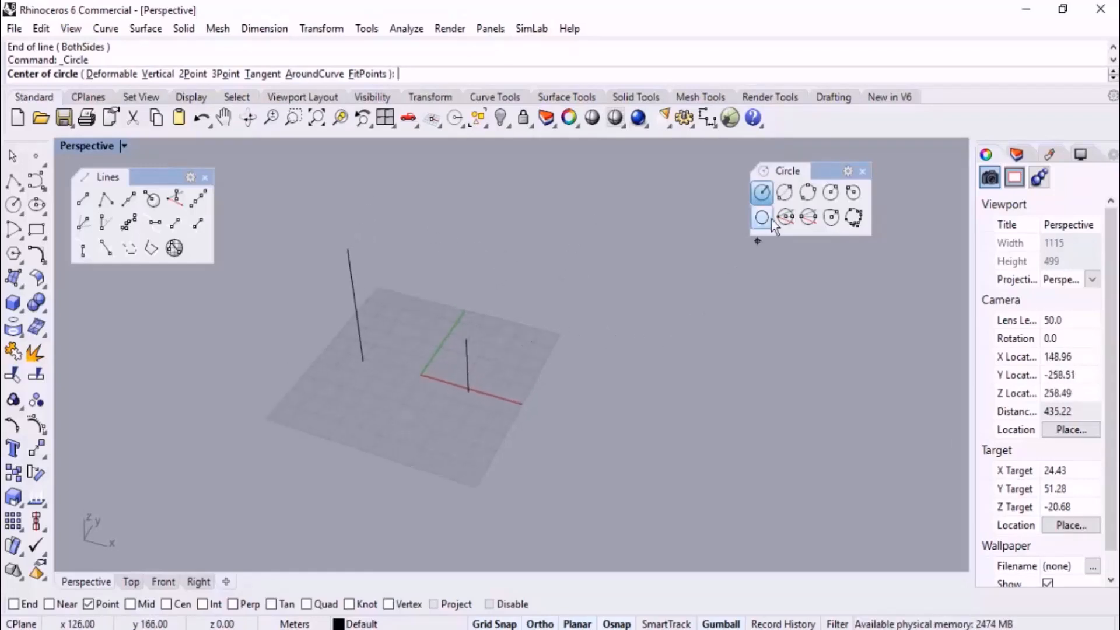
# Enable the End, Near, Point, Mid, Int, Perp and Quad snaps and draw a circle by diameter between the two vertical lines' top ends
pyautogui.click(784, 193)
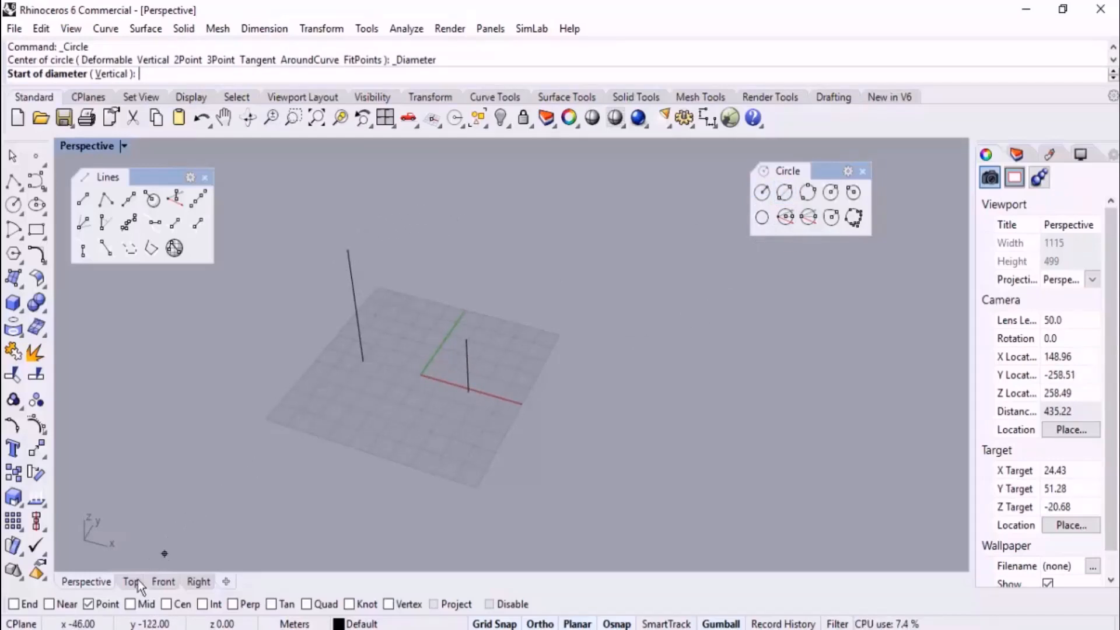
pyautogui.rightClick(104, 606)
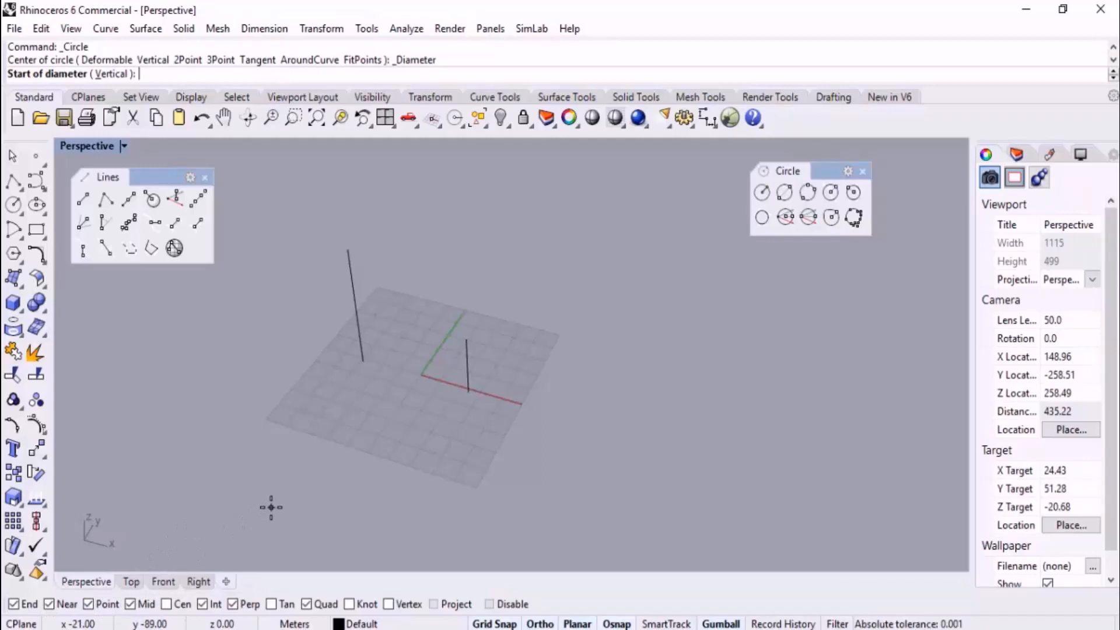
pyautogui.moveTo(308, 400); pyautogui.dragTo(308, 392, button='right')
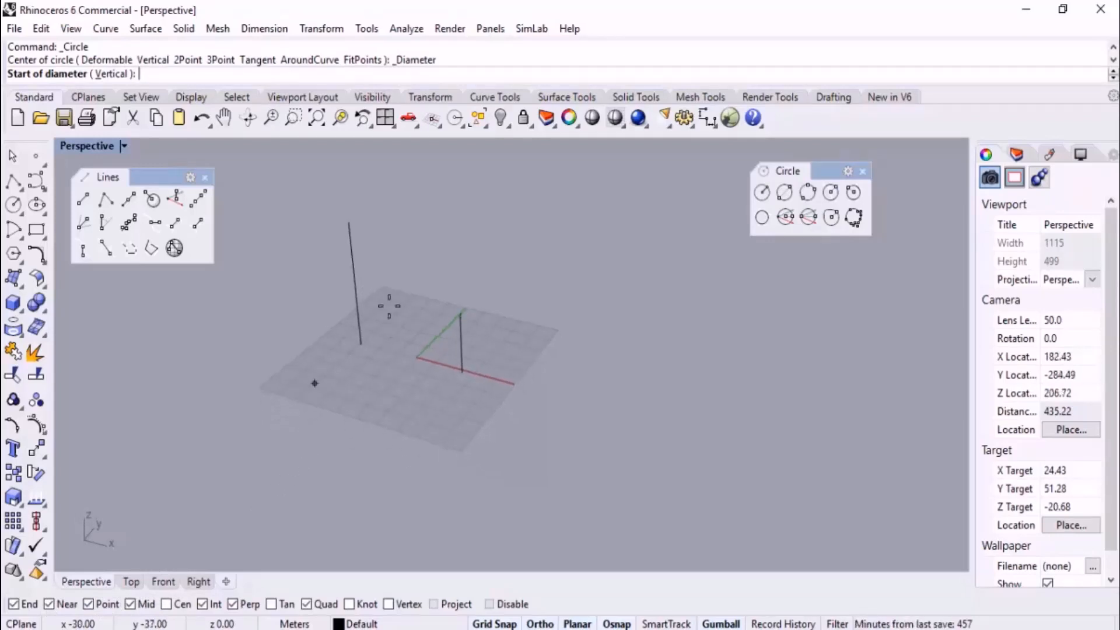
pyautogui.click(349, 222)
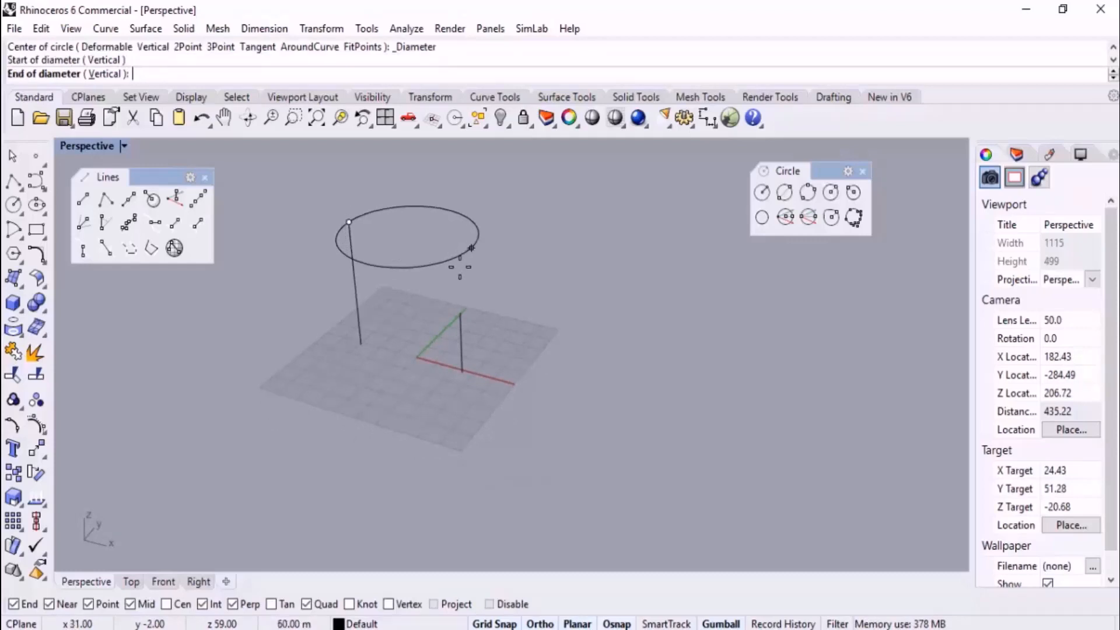
pyautogui.click(462, 314)
# Examine the tilted circle's shape from the top view and from the perspective view
pyautogui.moveTo(467, 315); pyautogui.dragTo(439, 357, button='right')
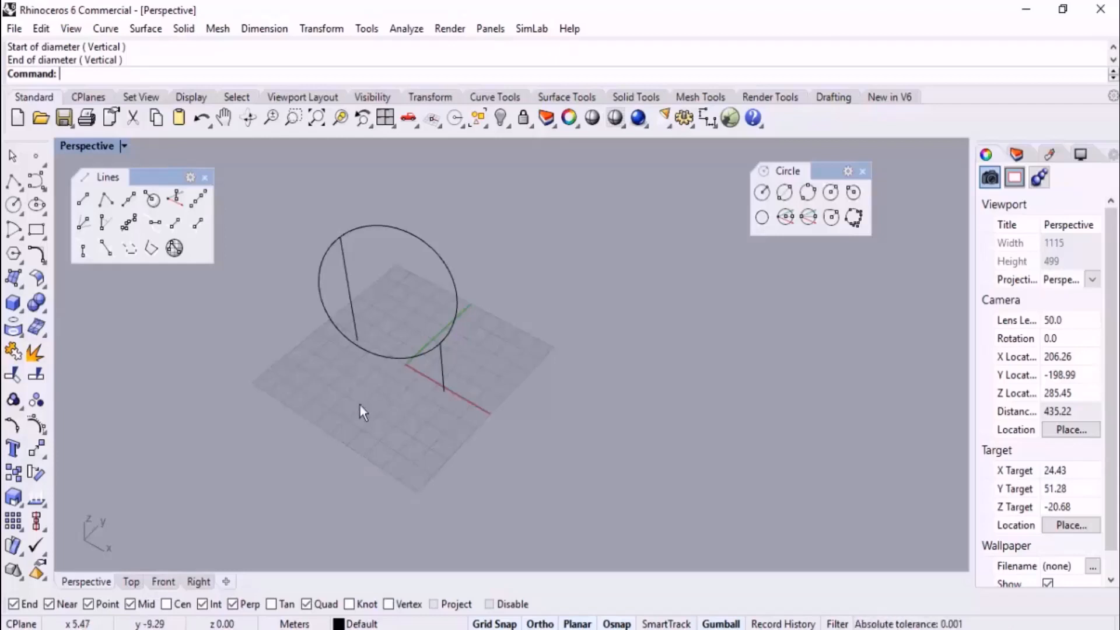
pyautogui.click(131, 582)
pyautogui.moveTo(343, 399); pyautogui.dragTo(473, 397, button='right')
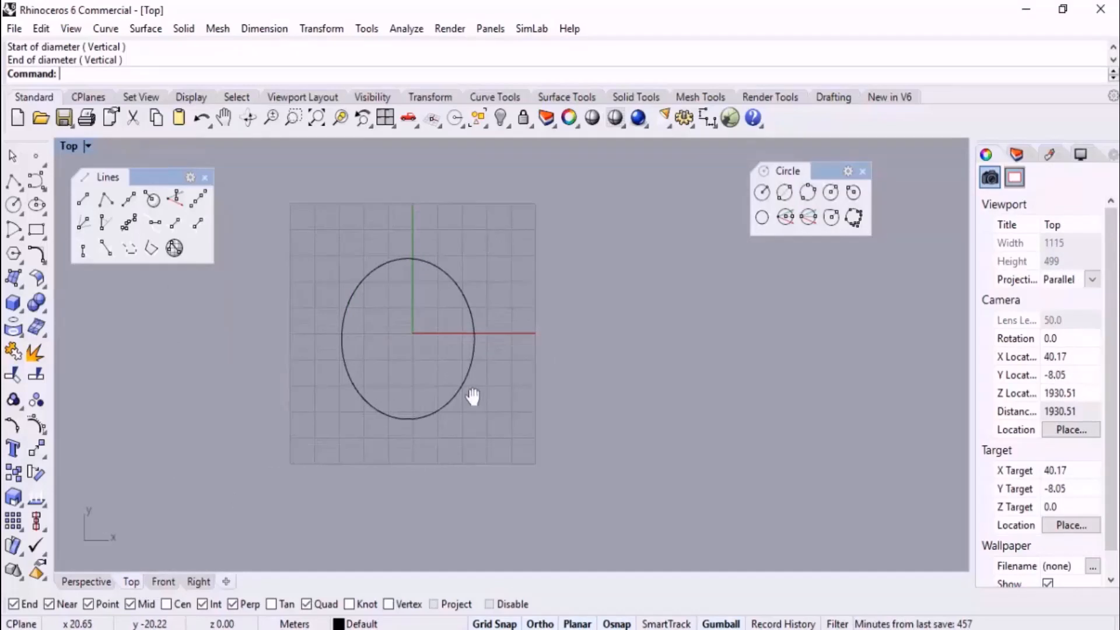
pyautogui.click(87, 582)
pyautogui.moveTo(402, 361); pyautogui.dragTo(470, 309, button='right')
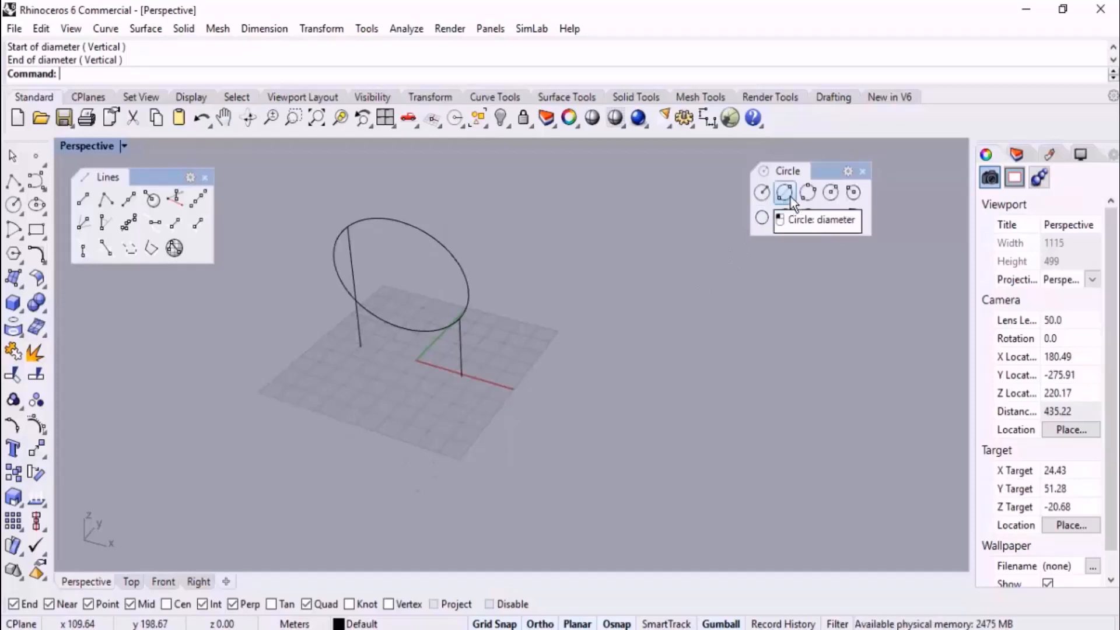
# Delete the tilted circle spanning the tops of the two vertical lines
pyautogui.moveTo(671, 274); pyautogui.dragTo(587, 389, button='right')
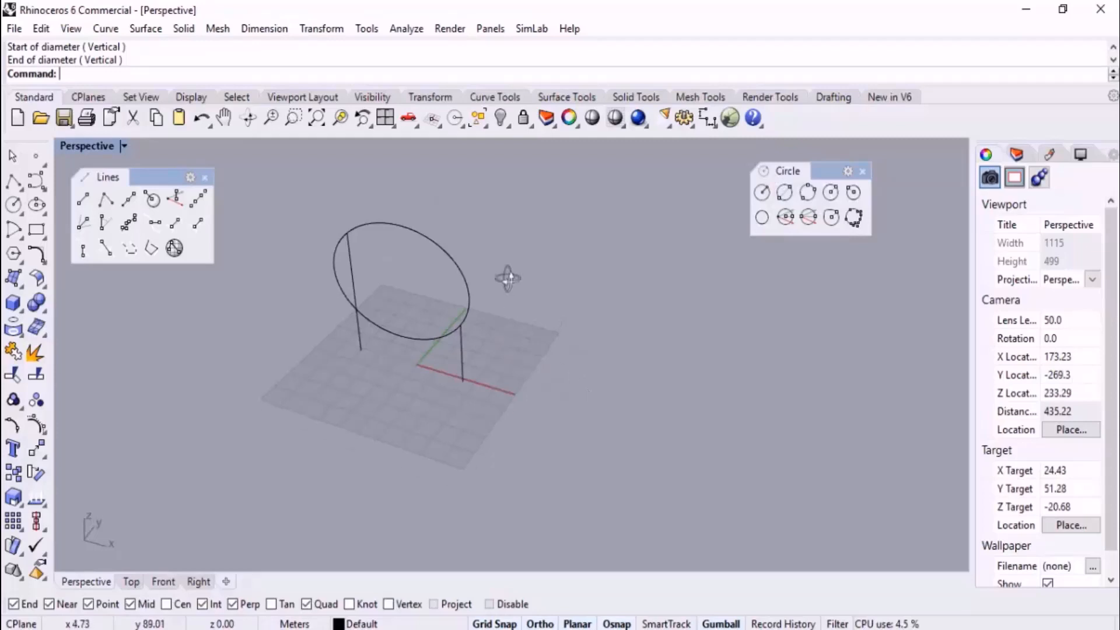
pyautogui.moveTo(508, 278); pyautogui.dragTo(484, 251, button='right')
pyautogui.click(460, 274)
pyautogui.press('Delete')
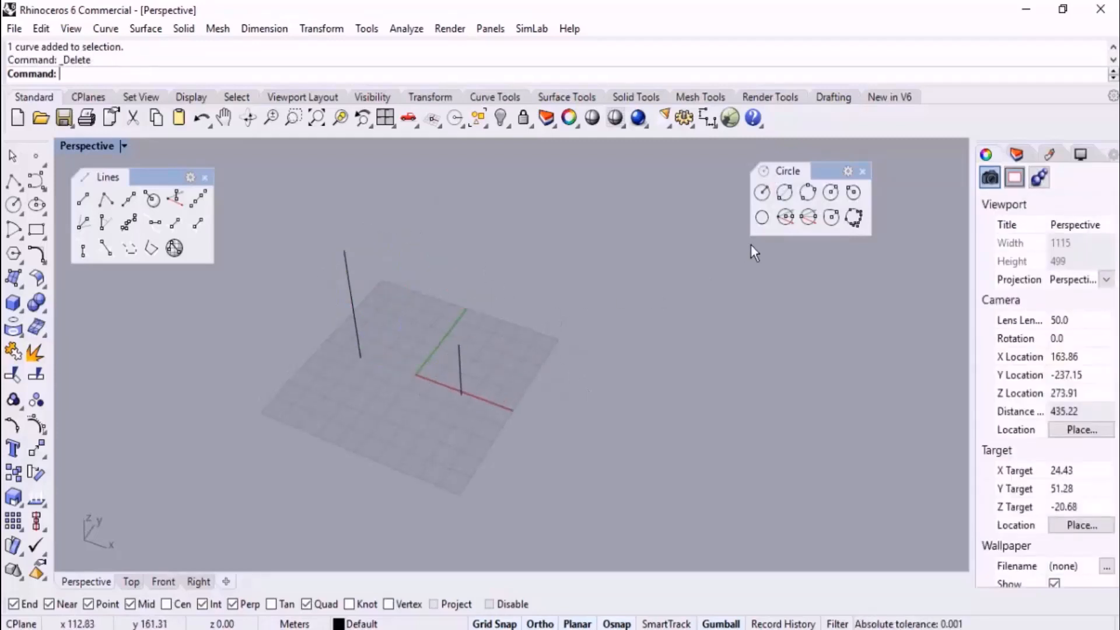
# Draw a three-point circle on the ground plane across the grid's far Y edge, turning Ortho off before the second point at about (0, 65)
pyautogui.click(813, 194)
pyautogui.moveTo(694, 312); pyautogui.dragTo(440, 383, button='right')
pyautogui.click(438, 386)
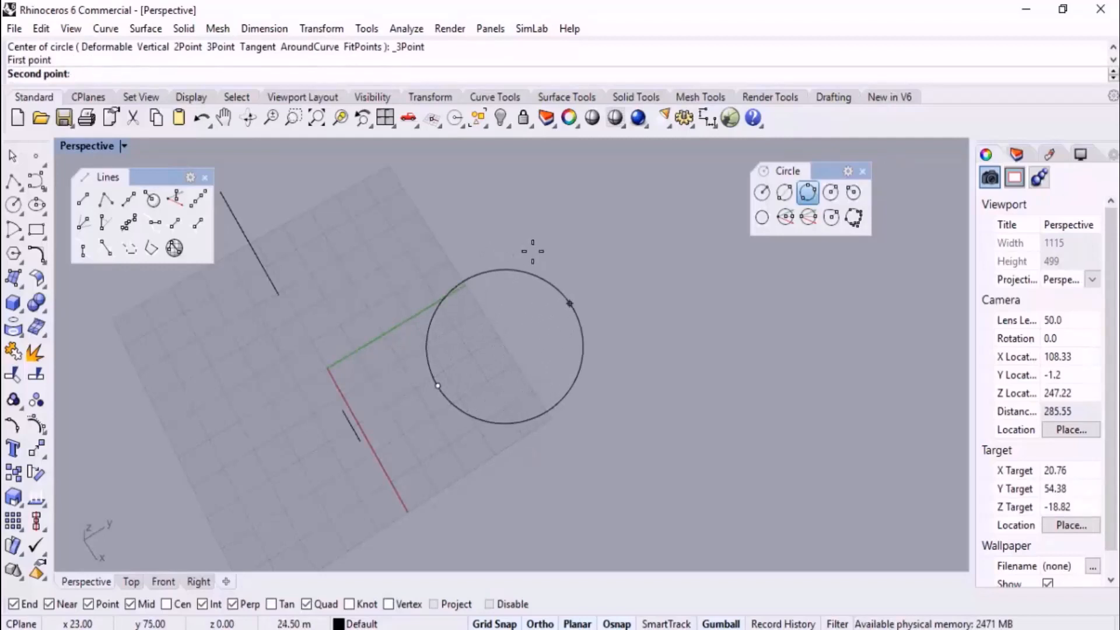
pyautogui.press('F8')
pyautogui.click(505, 261)
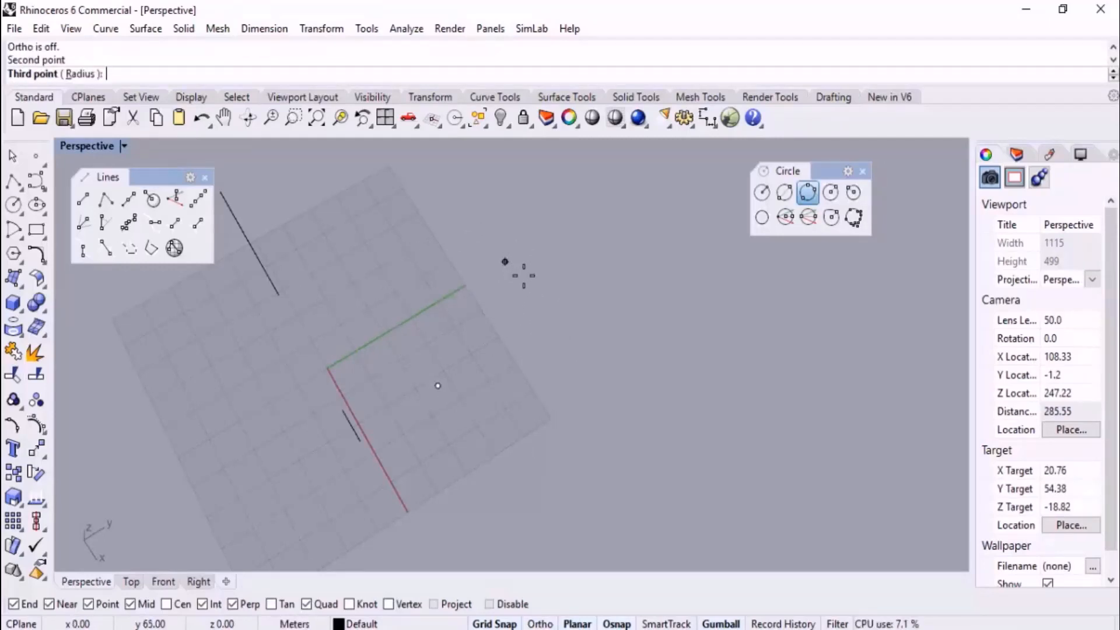
pyautogui.click(638, 376)
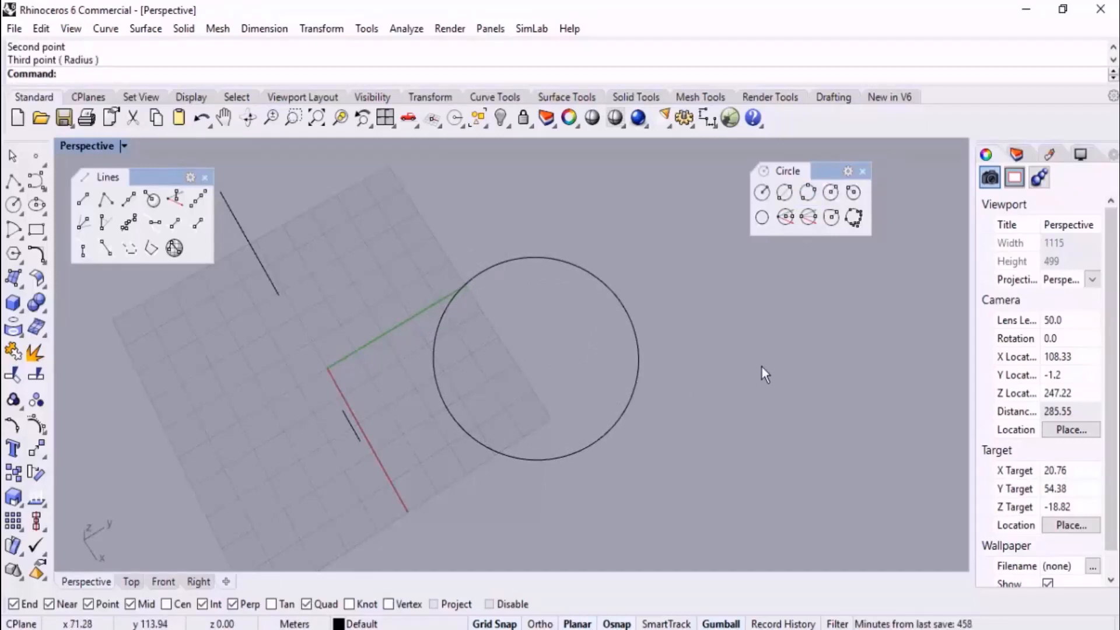
# Delete the three-point circle lying on the ground plane
pyautogui.moveTo(711, 366); pyautogui.dragTo(646, 332, button='right')
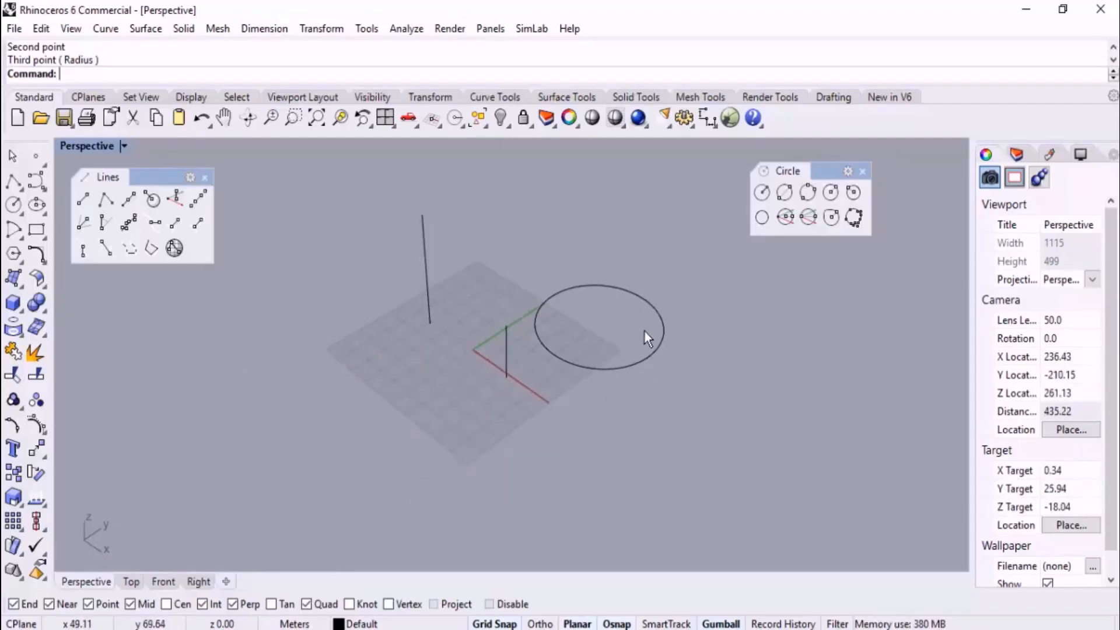
pyautogui.scroll(2, 652, 286)
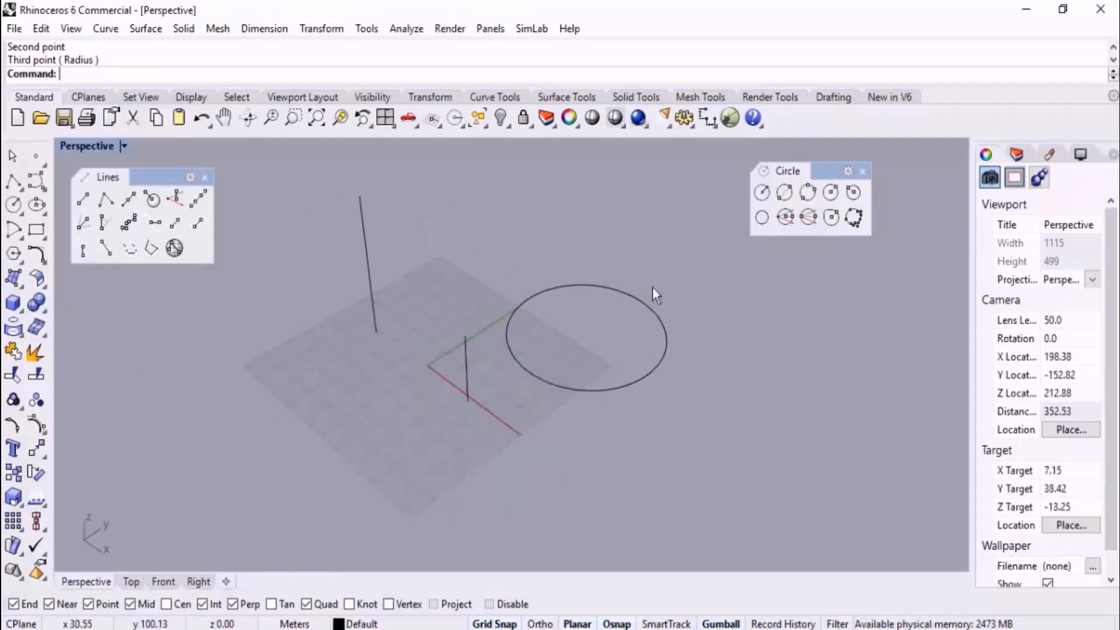
pyautogui.scroll(2, 564, 288)
pyautogui.click(611, 338)
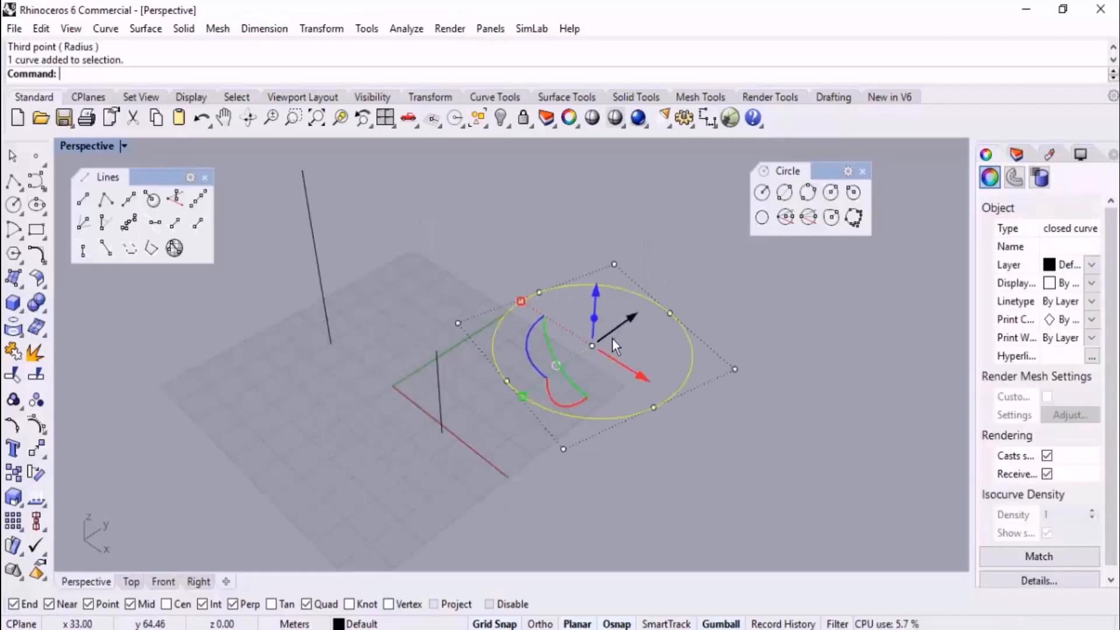
pyautogui.press('Delete')
pyautogui.scroll(-4, 625, 342)
pyautogui.scroll(2, 467, 318)
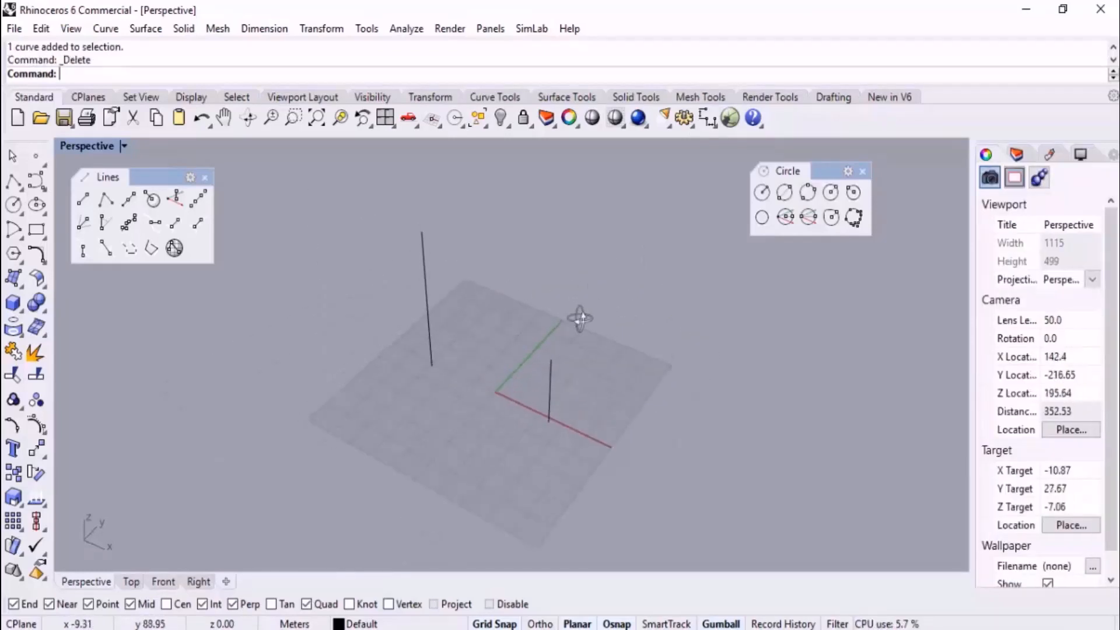
# Draw a third vertical line rising from the ground plane at about (-12, -43) in the perspective view
pyautogui.click(175, 199)
pyautogui.click(399, 452)
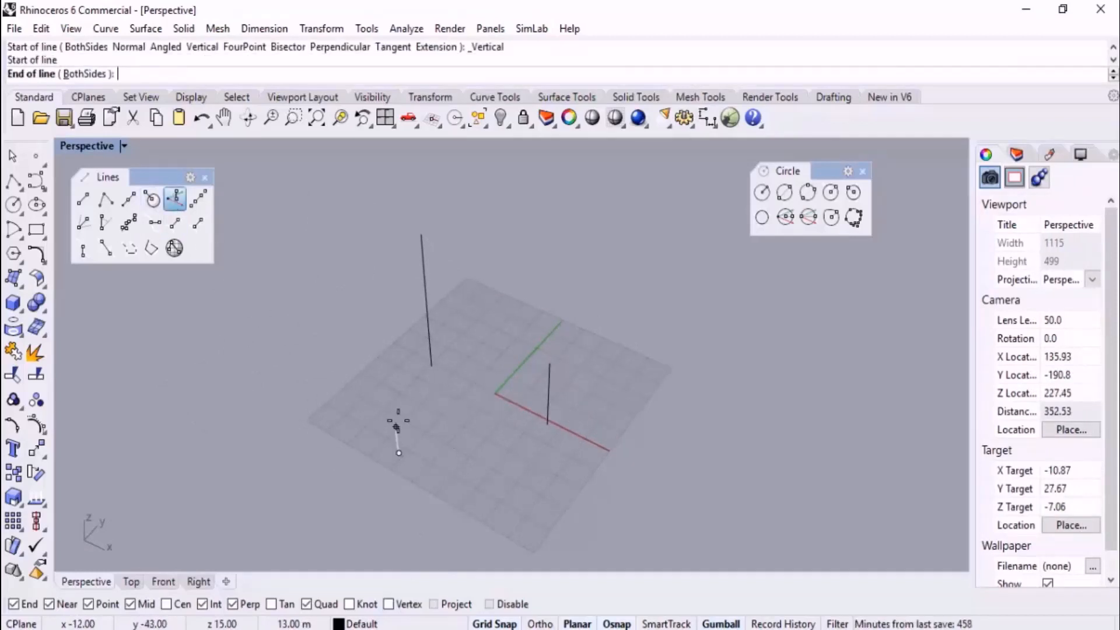
pyautogui.click(395, 377)
pyautogui.moveTo(443, 418); pyautogui.dragTo(400, 330, button='right')
# Lengthen the third vertical line by raising its upper endpoint to a height of about 42 m
pyautogui.click(352, 245)
pyautogui.moveTo(331, 235); pyautogui.dragTo(368, 278)
pyautogui.moveTo(350, 196); pyautogui.dragTo(349, 176)
pyautogui.click(535, 257)
pyautogui.moveTo(534, 257); pyautogui.dragTo(777, 330, button='right')
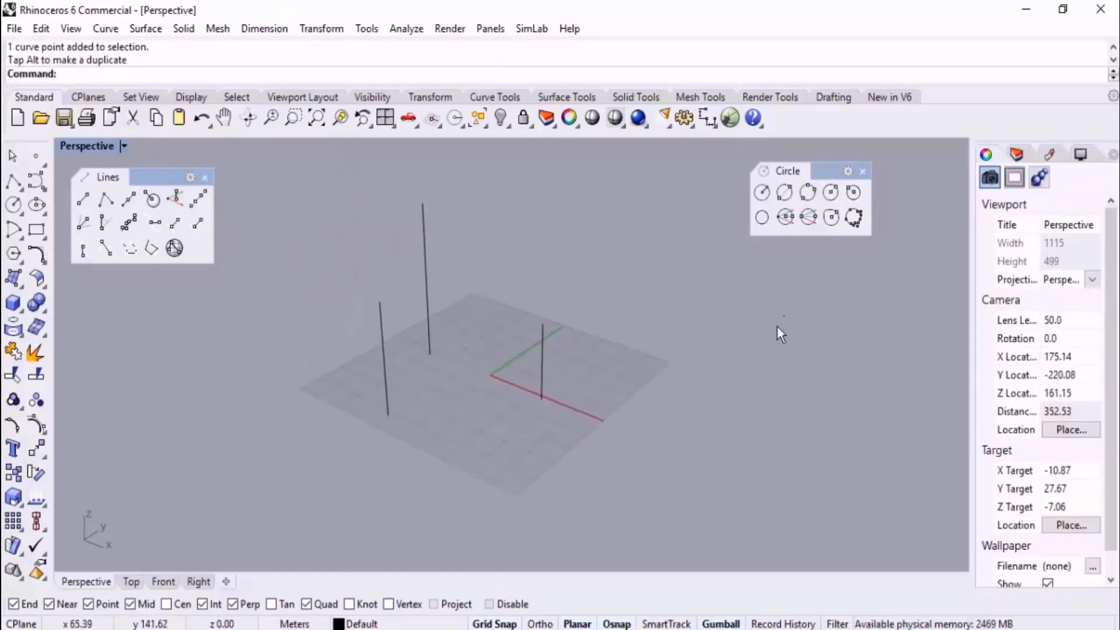
# Draw a three-point circle through the top ends of the three vertical lines
pyautogui.click(808, 199)
pyautogui.click(380, 299)
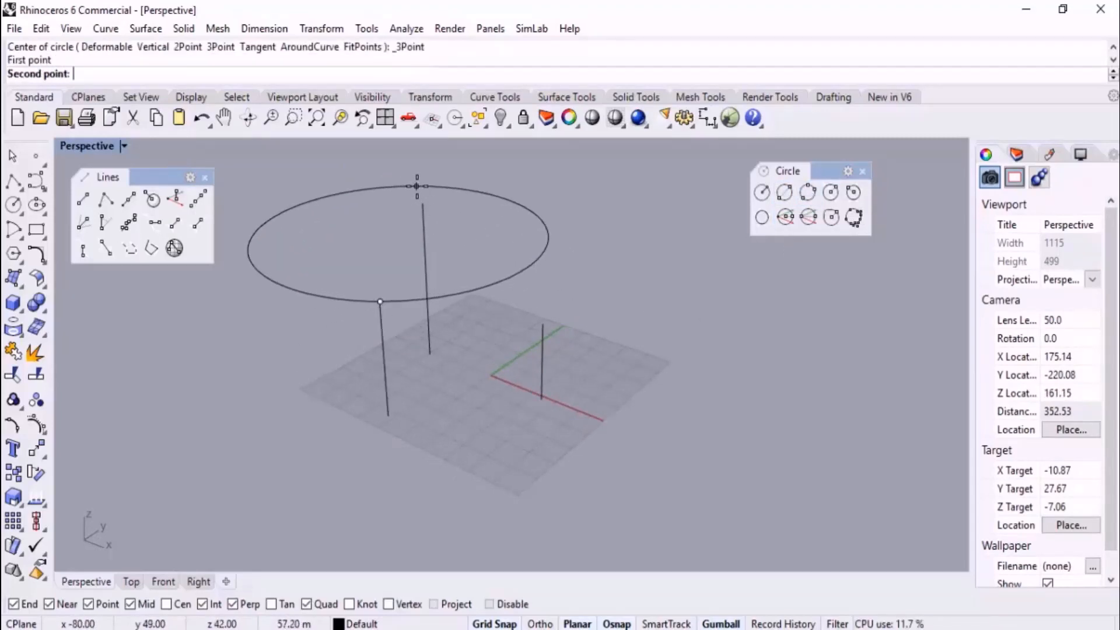
pyautogui.click(423, 203)
pyautogui.click(543, 325)
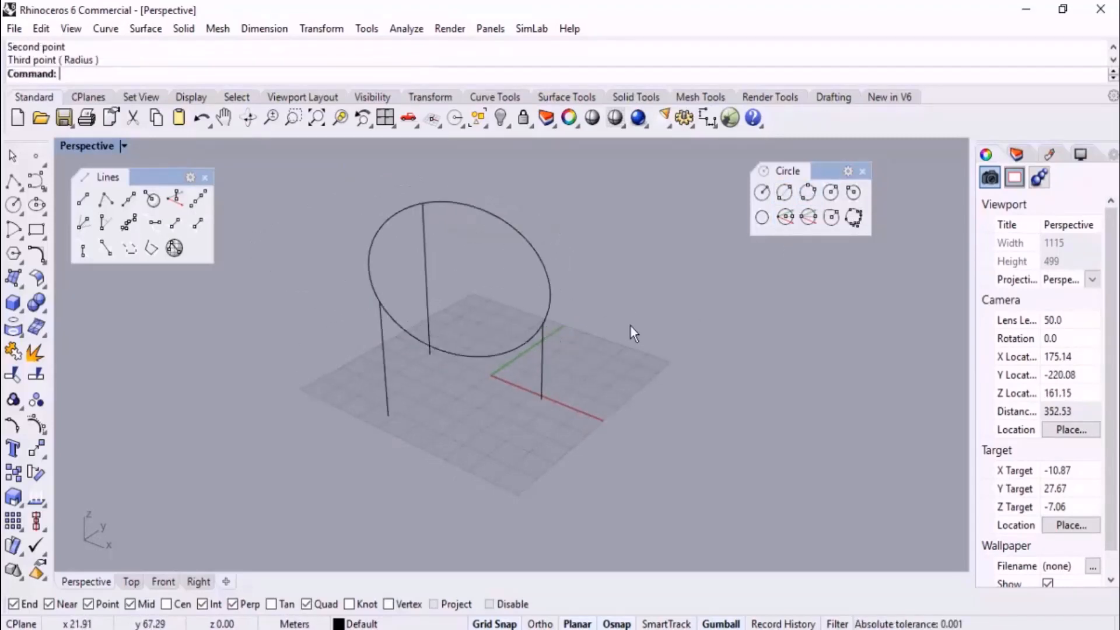
# Try a pipe with the default radius along the tilted circle and undo it
pyautogui.moveTo(630, 332); pyautogui.dragTo(665, 307, button='right')
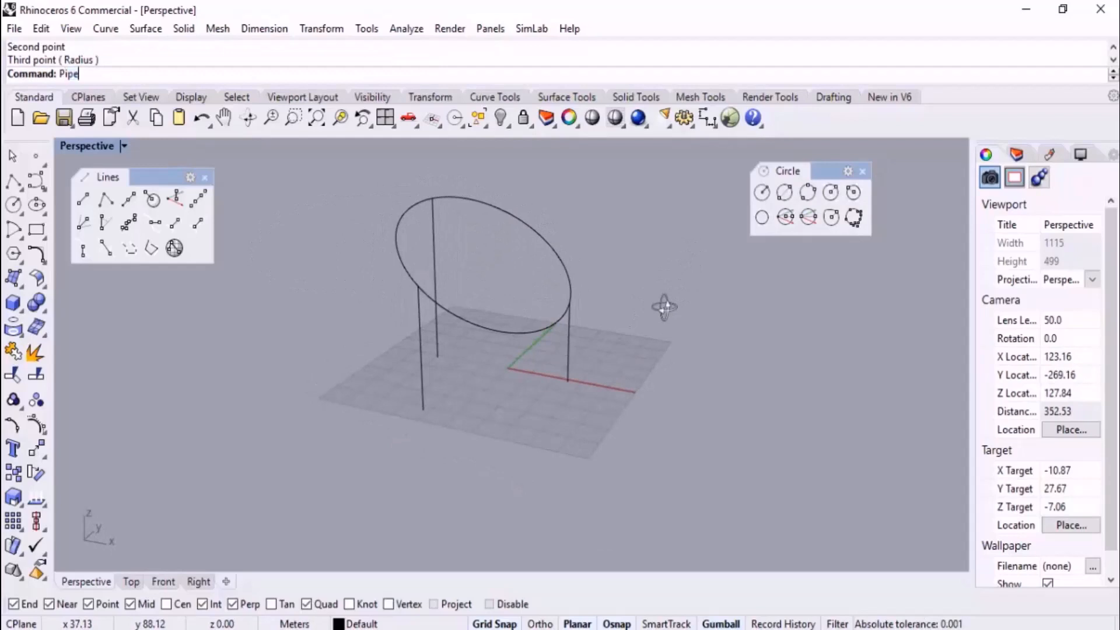
pyautogui.press('Return')
pyautogui.click(544, 222)
pyautogui.press('Return')
pyautogui.press('Return')
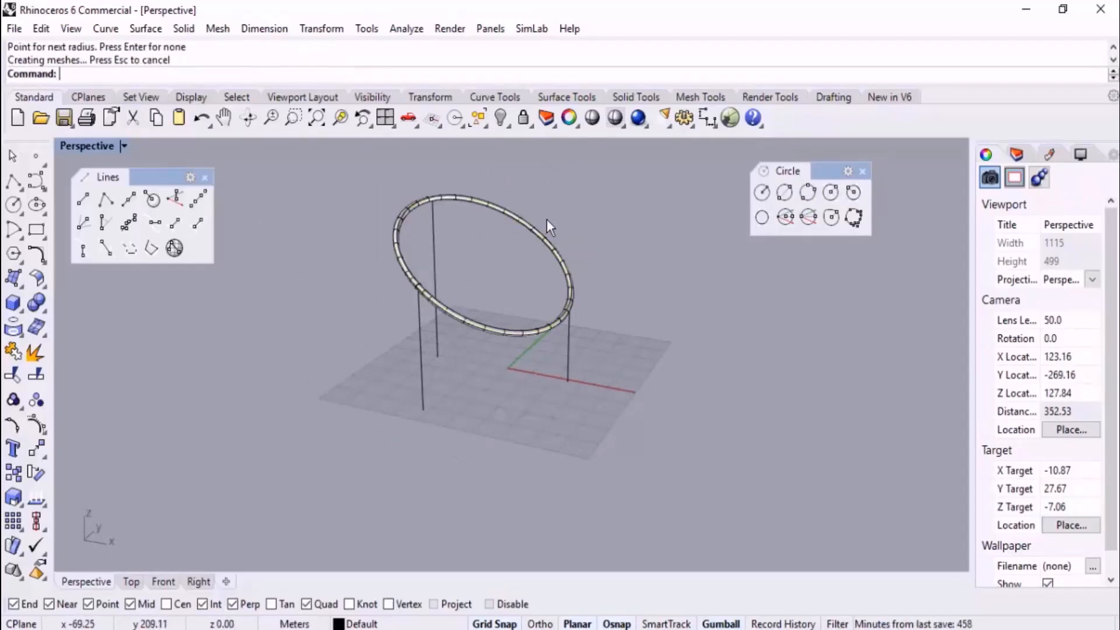
pyautogui.moveTo(549, 227); pyautogui.dragTo(502, 278, button='right')
pyautogui.hotkey('ctrl', 'z')
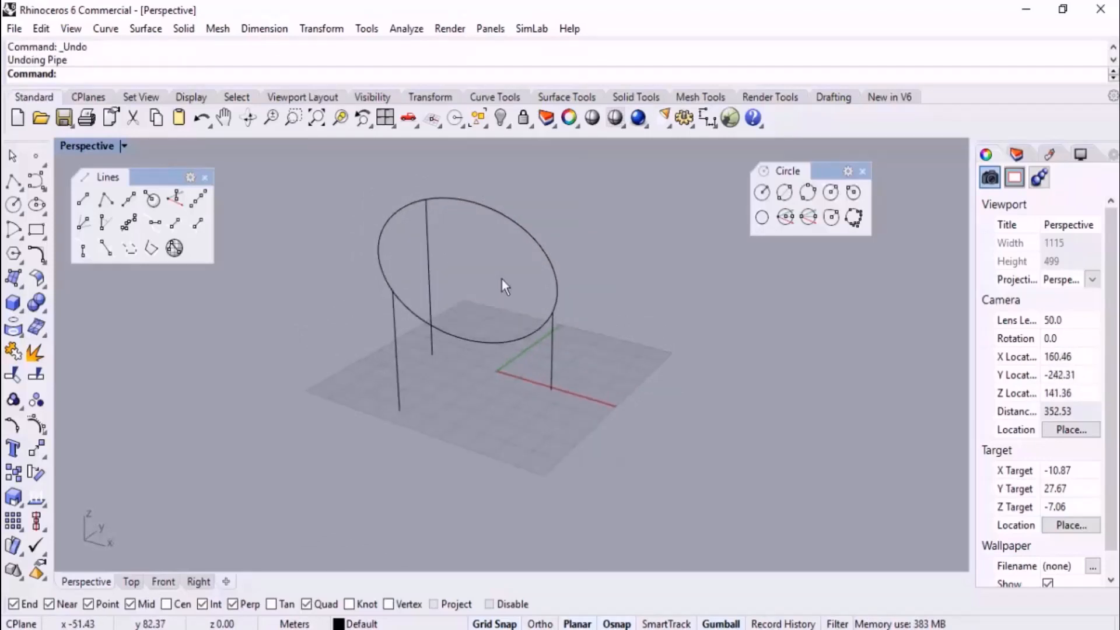
# Set the perspective viewport to a plan view, and undo and redo the circle
pyautogui.write('PLan')
pyautogui.press('Return')
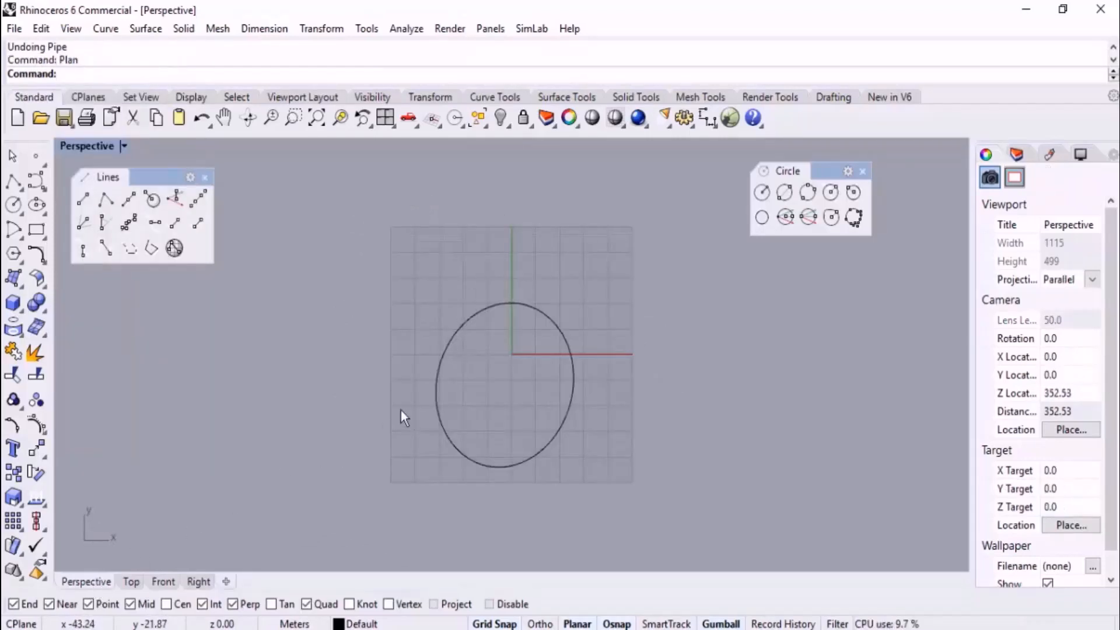
pyautogui.hotkey('ctrl', 'z')
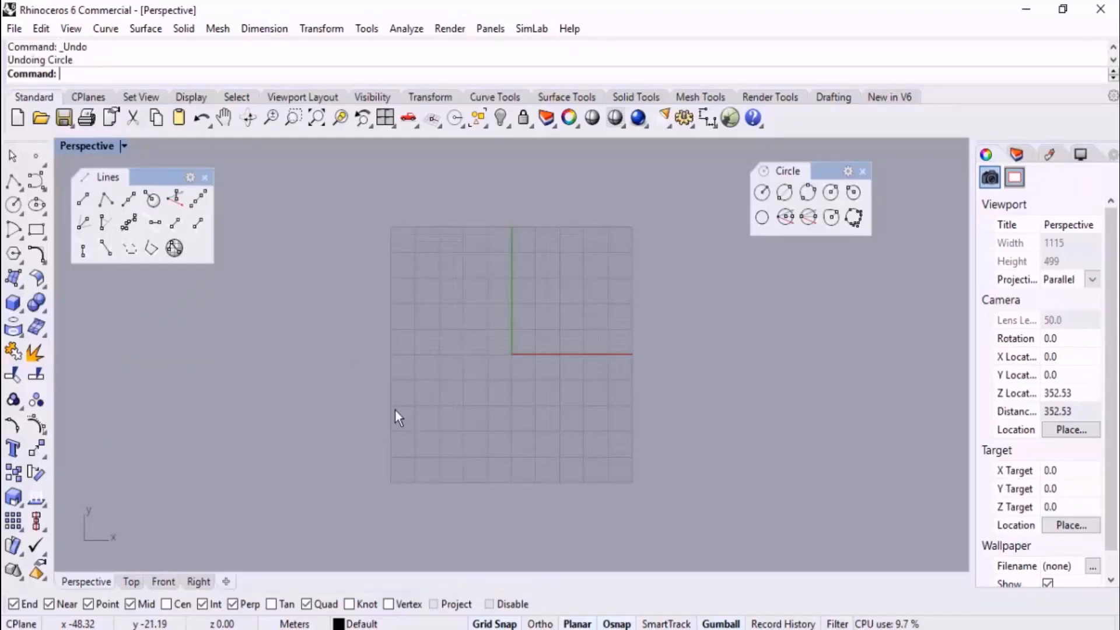
pyautogui.hotkey('ctrl', 'y')
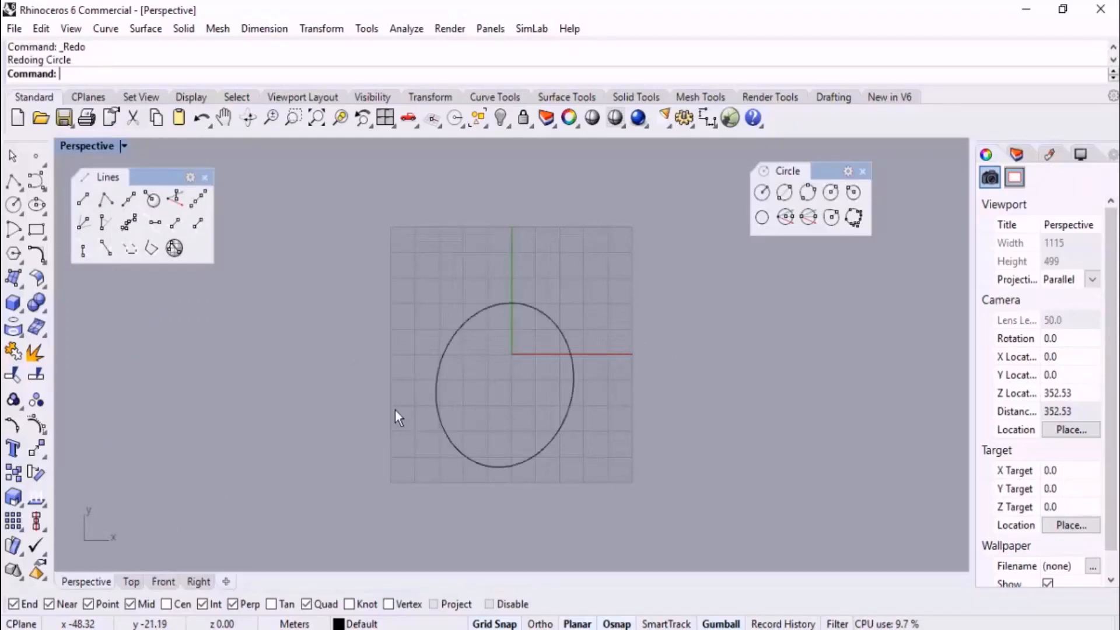
# Set the viewport back to the world Perspective view, with the circle and its three vertical lines in frame
pyautogui.click(123, 145)
pyautogui.moveTo(309, 366)
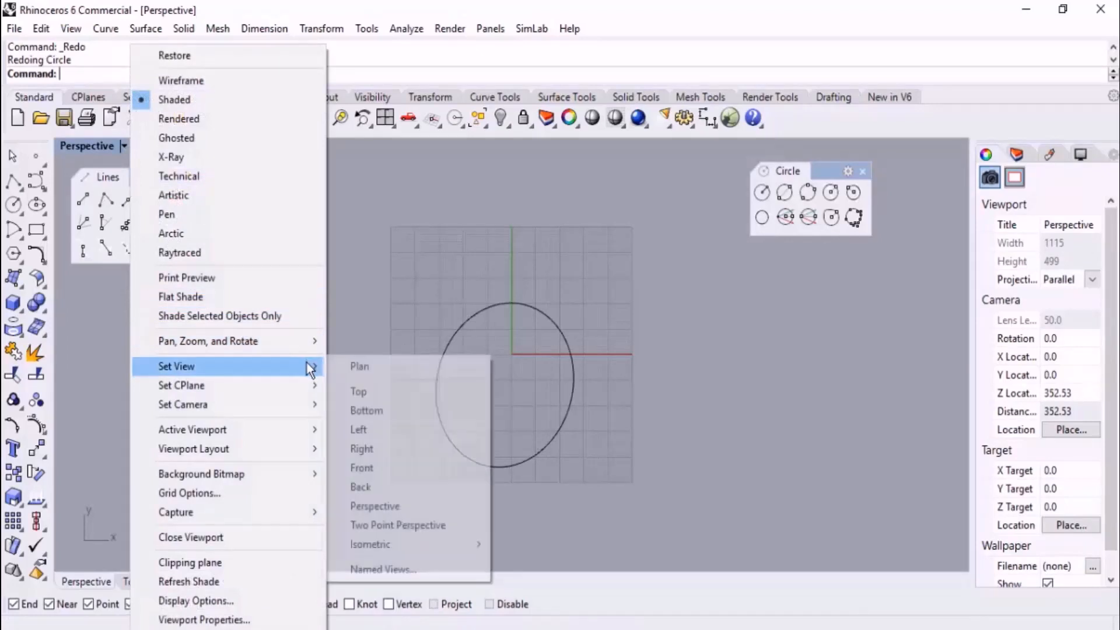
pyautogui.click(396, 506)
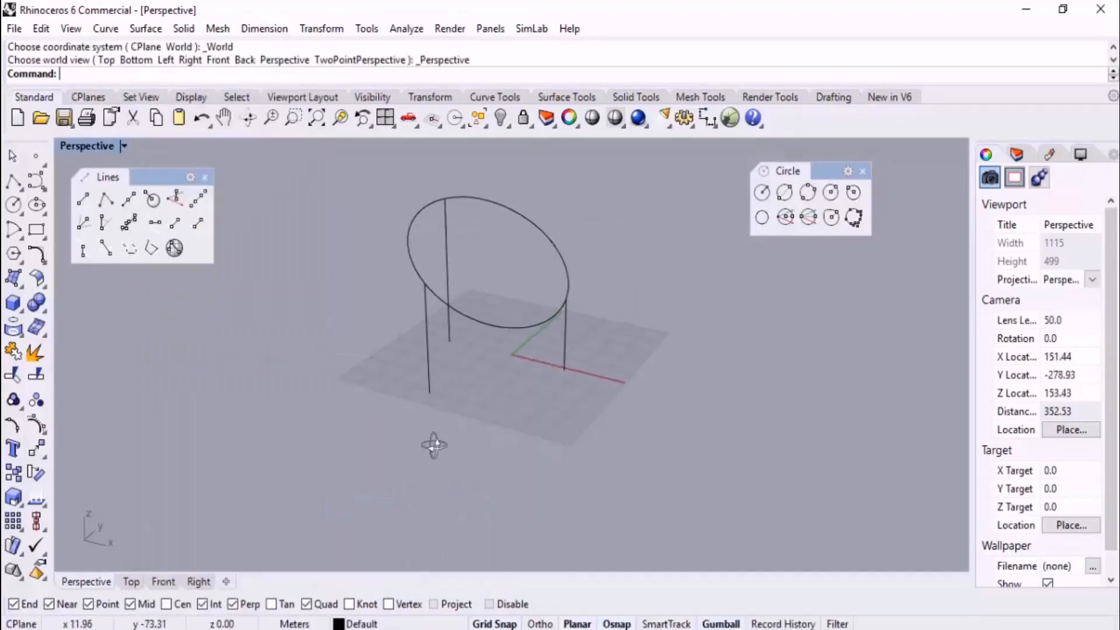
pyautogui.moveTo(434, 445); pyautogui.dragTo(430, 441, button='right')
pyautogui.scroll(-2, 438, 457)
pyautogui.scroll(2, 468, 286)
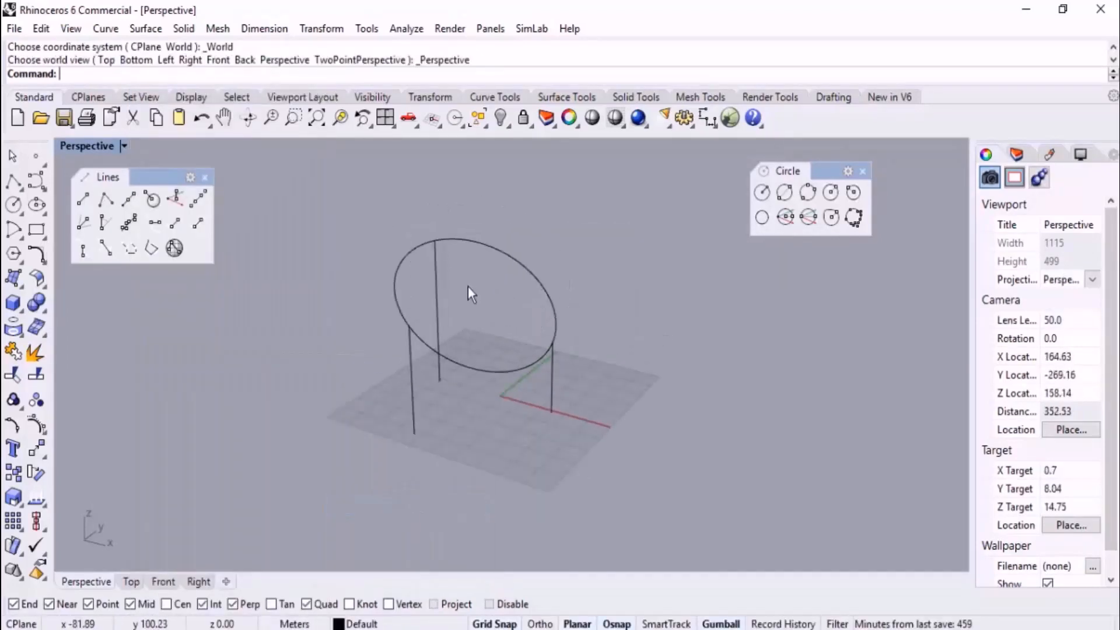
# Fill the tilted circle with a planar surface using PlanarSrf
pyautogui.write('lan')
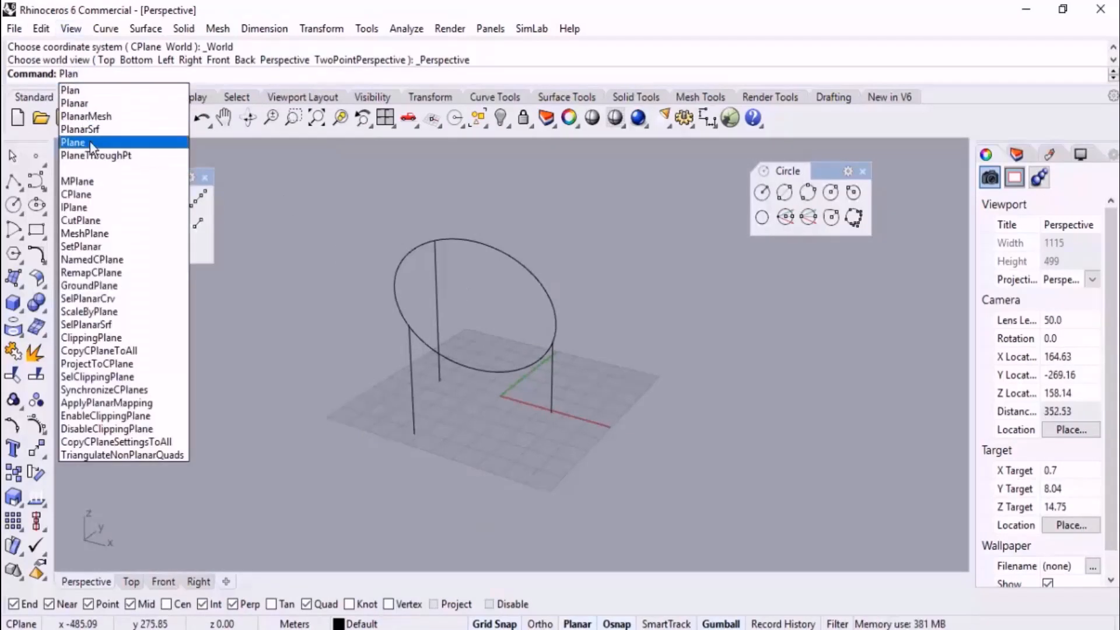
pyautogui.click(89, 129)
pyautogui.click(517, 244)
pyautogui.press('Return')
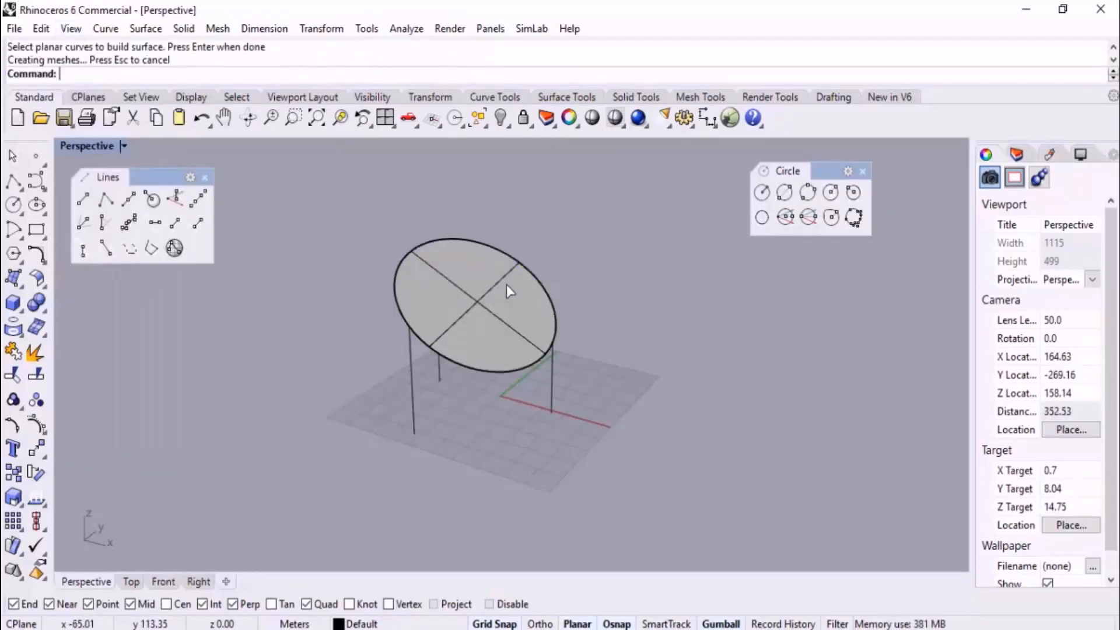
# Create pipes of radius 1.00 around the tilted circle and its three vertical lines
pyautogui.write('Pipe')
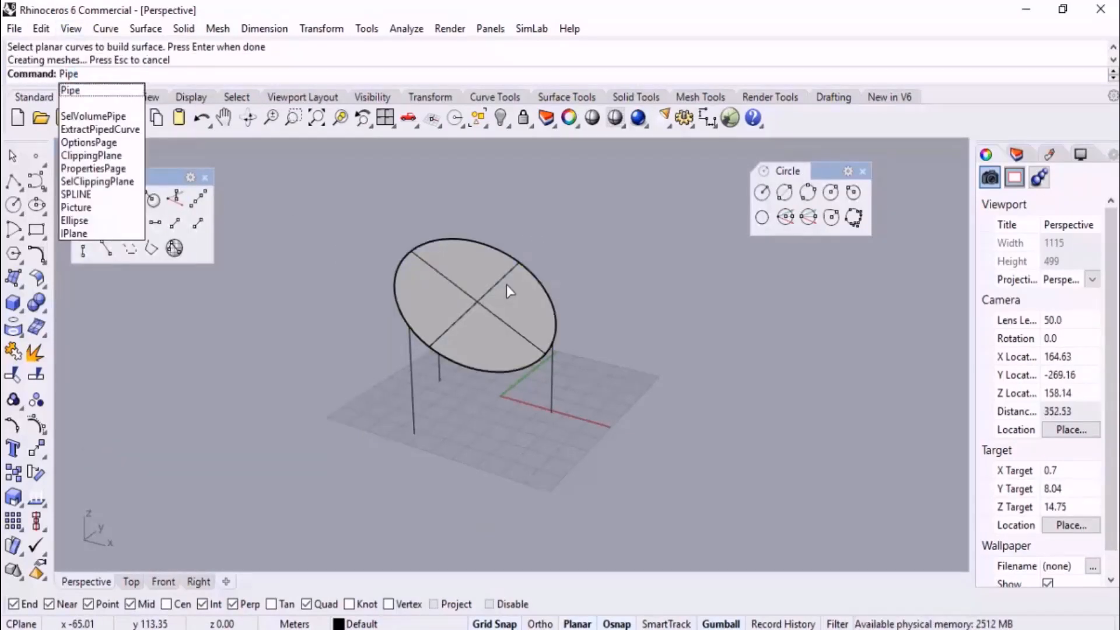
pyautogui.press('Return')
pyautogui.click(140, 74)
pyautogui.moveTo(612, 215); pyautogui.dragTo(300, 472)
pyautogui.press('Return')
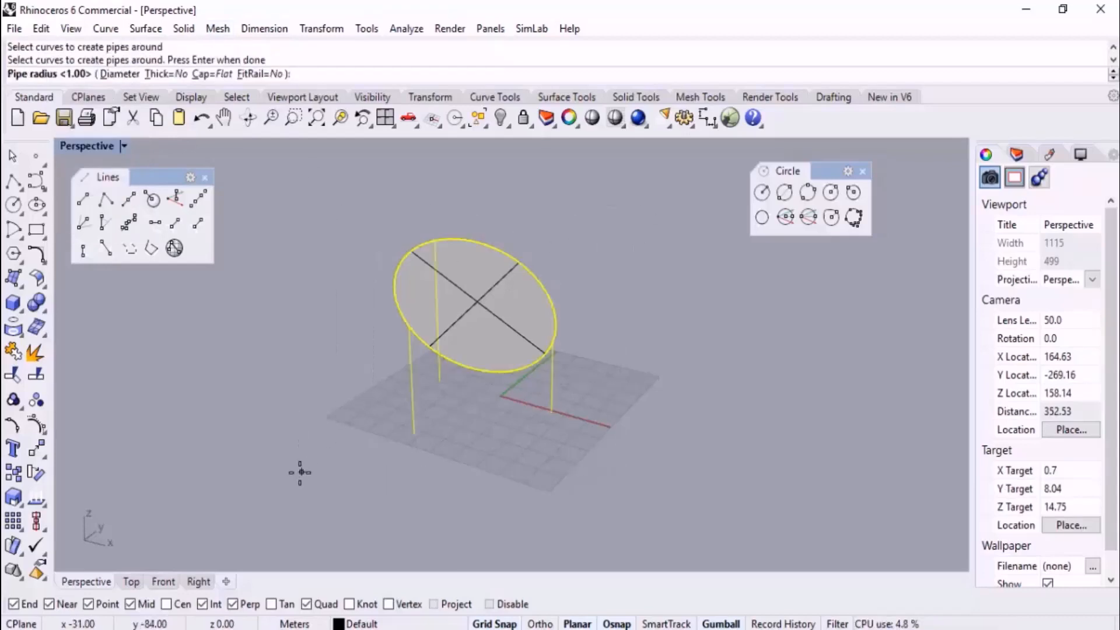
pyautogui.press('Return')
# Preview the piped disc and legs in the Rendered display mode from another angle and return to shaded display
pyautogui.scroll(2, 548, 394)
pyautogui.middleClick(548, 394)
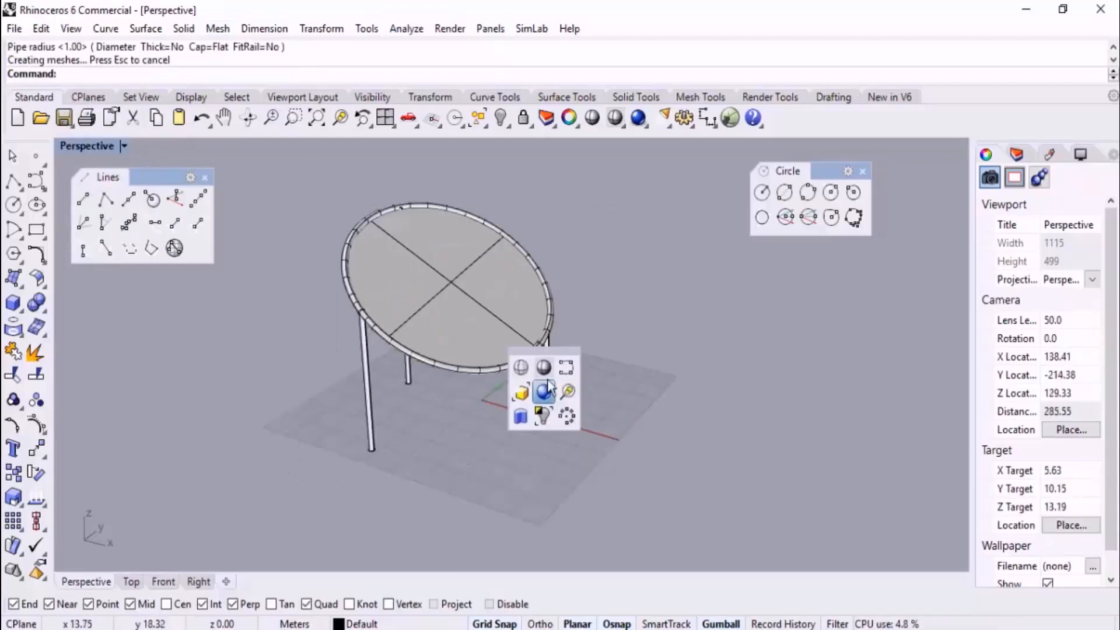
pyautogui.click(544, 392)
pyautogui.moveTo(514, 417); pyautogui.dragTo(650, 358, button='right')
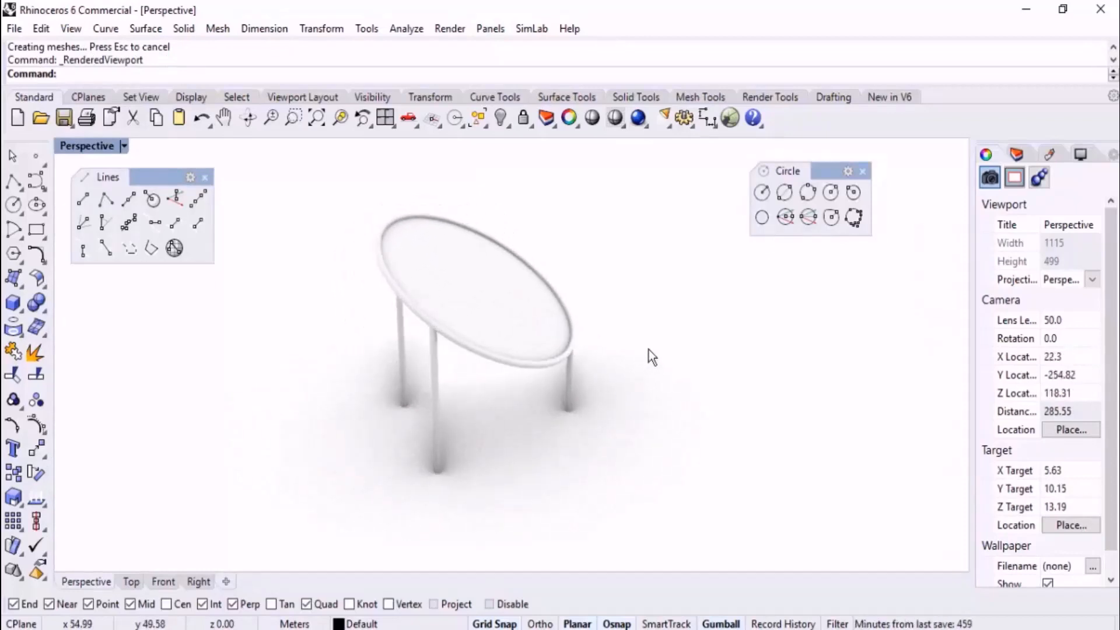
pyautogui.middleClick(649, 353)
pyautogui.click(648, 350)
# Undo the last rectangle and draw a new one on the ground plane beside the piped disc
pyautogui.hotkey('ctrl', 'z')
pyautogui.scroll(-3, 416, 292)
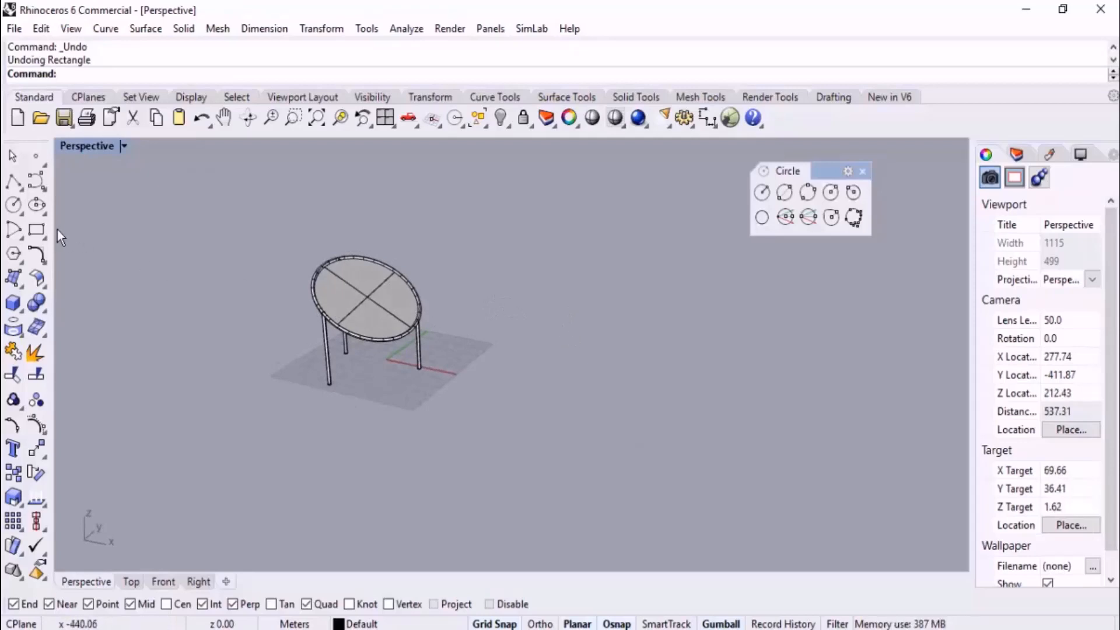
pyautogui.click(36, 230)
pyautogui.moveTo(602, 298); pyautogui.dragTo(596, 345, button='right')
pyautogui.click(515, 350)
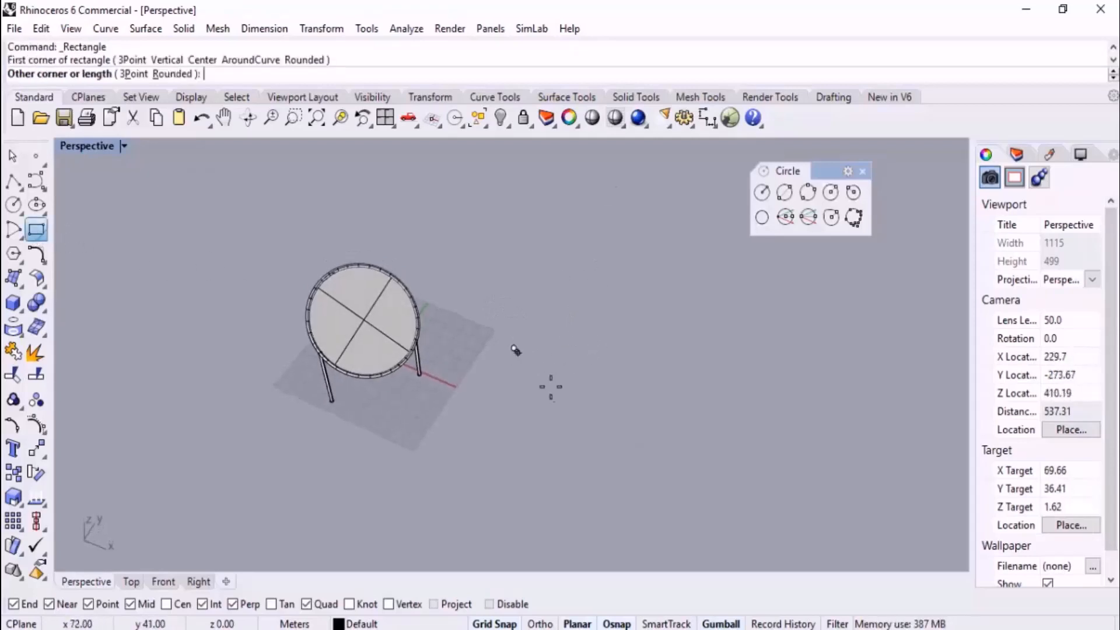
pyautogui.click(577, 420)
# Draw two more rectangles, one farther along and one behind, leaving an open area between all three
pyautogui.rightClick(726, 440)
pyautogui.click(742, 424)
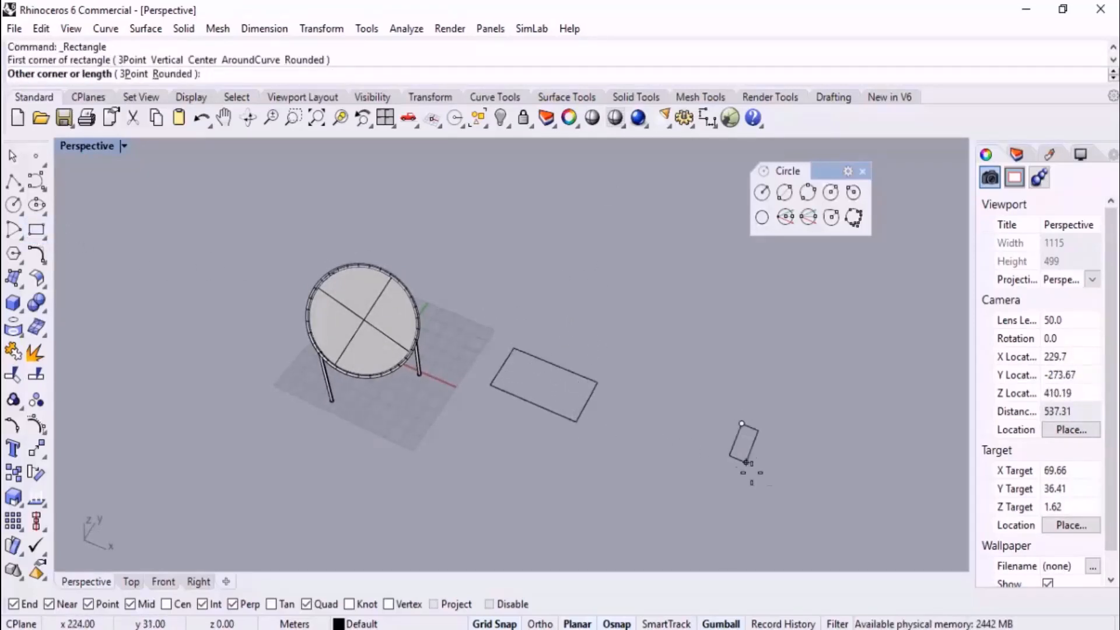
pyautogui.click(853, 514)
pyautogui.rightClick(700, 303)
pyautogui.click(647, 258)
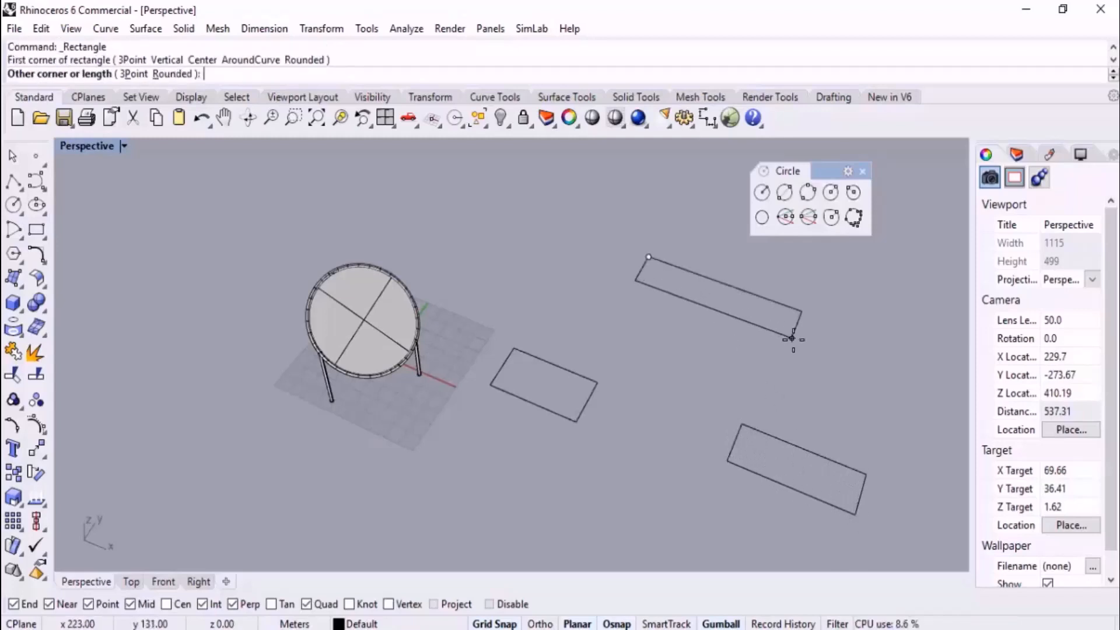
pyautogui.click(818, 358)
pyautogui.rightClick(710, 395)
pyautogui.moveTo(605, 415)
pyautogui.mouseDown(button='right')
pyautogui.moveTo(617, 391)
pyautogui.moveTo(528, 408)
pyautogui.moveTo(475, 403)
pyautogui.mouseUp(button='right')
pyautogui.scroll(4, 616, 390)
pyautogui.moveTo(725, 353); pyautogui.dragTo(727, 337, button='right')
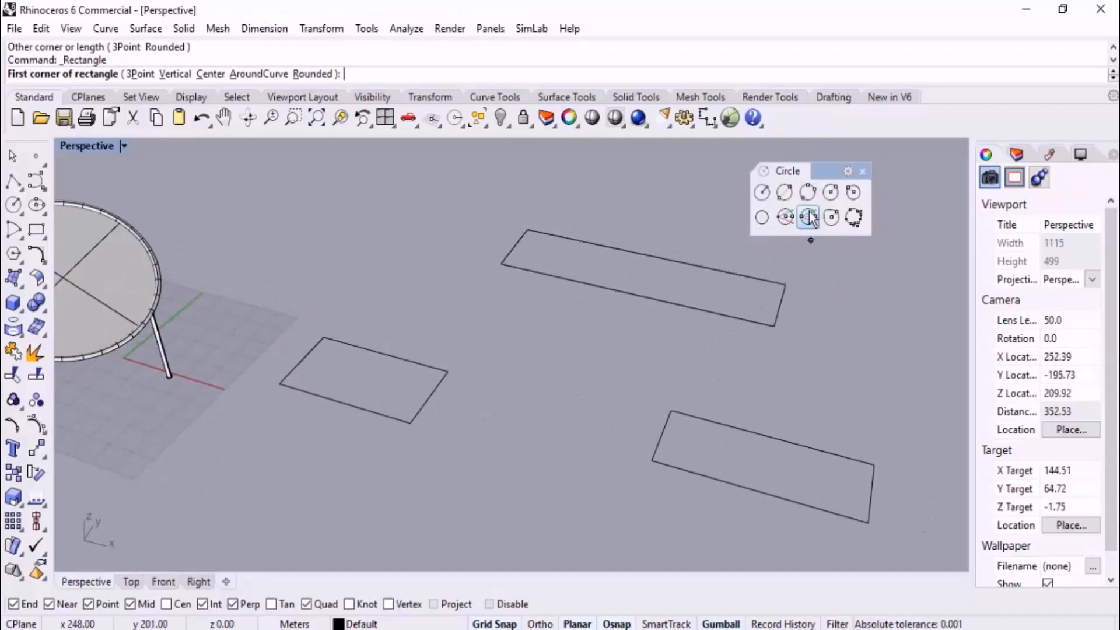
pyautogui.press('Escape')
# Try a three-point circle through the facing edges of the two nearer rectangles and a point raised above the far rectangle's edge midpoint, and delete it
pyautogui.moveTo(443, 395); pyautogui.dragTo(440, 412, button='right')
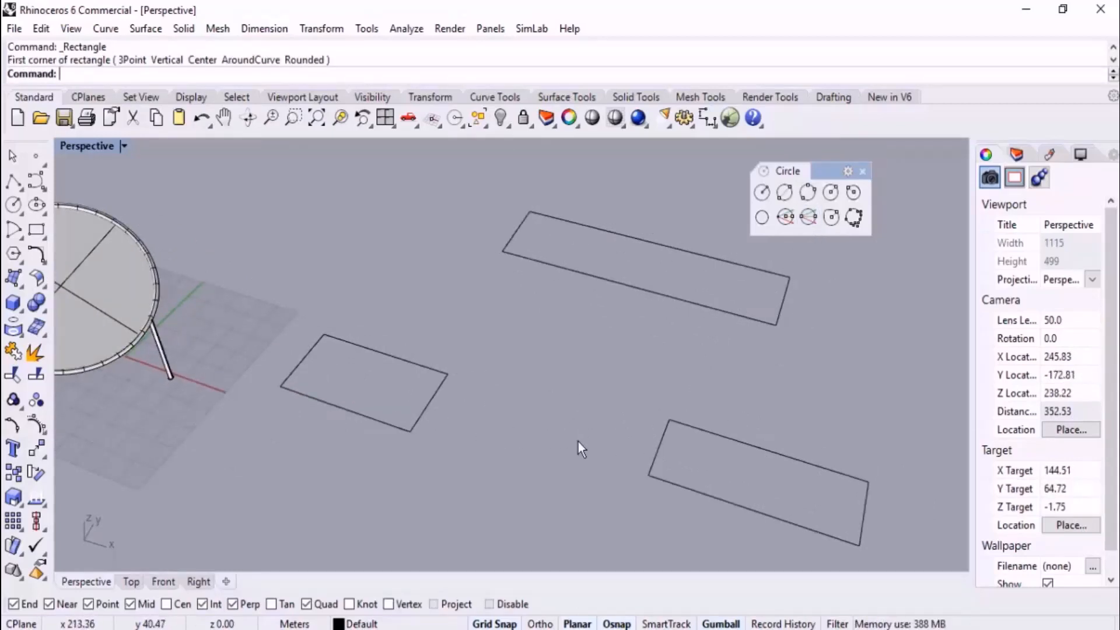
pyautogui.scroll(-3, 578, 443)
pyautogui.moveTo(570, 426); pyautogui.dragTo(610, 368, button='right')
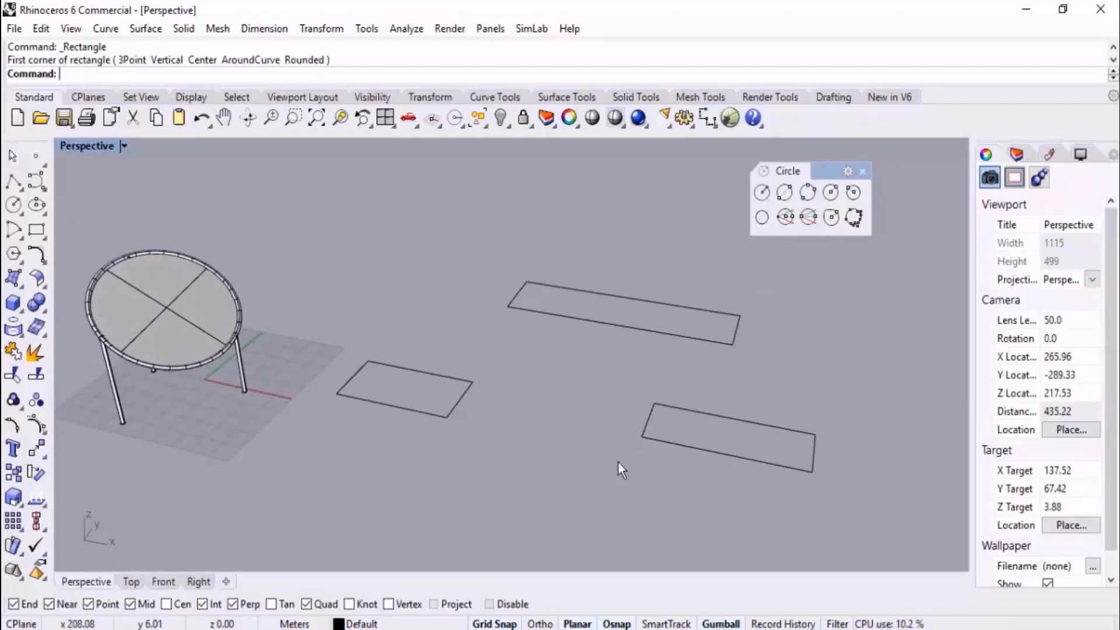
pyautogui.click(808, 192)
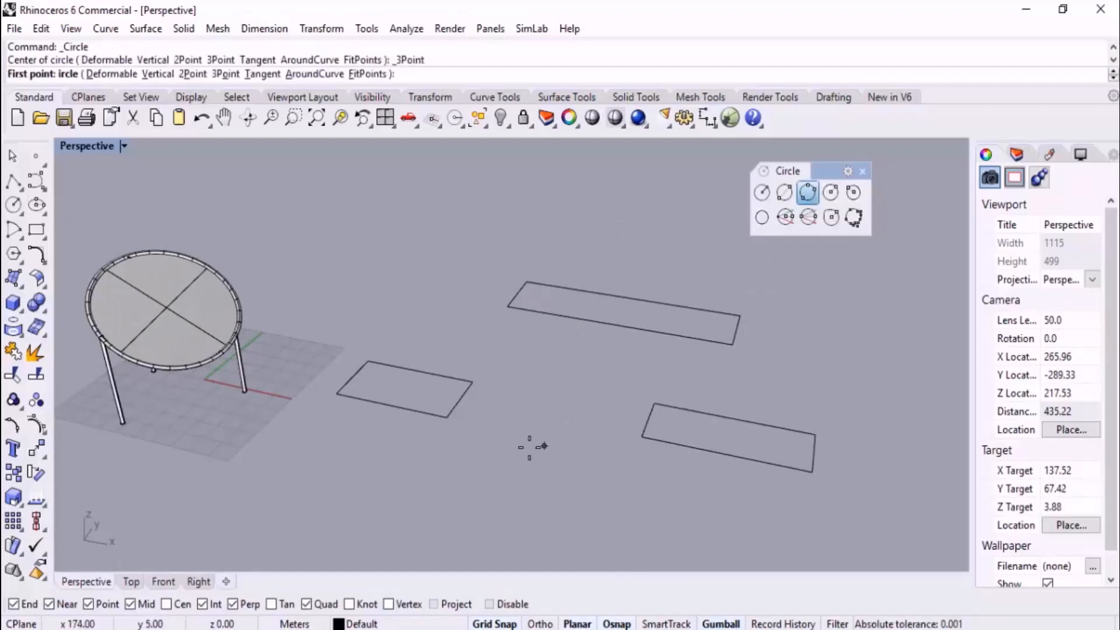
pyautogui.click(470, 408)
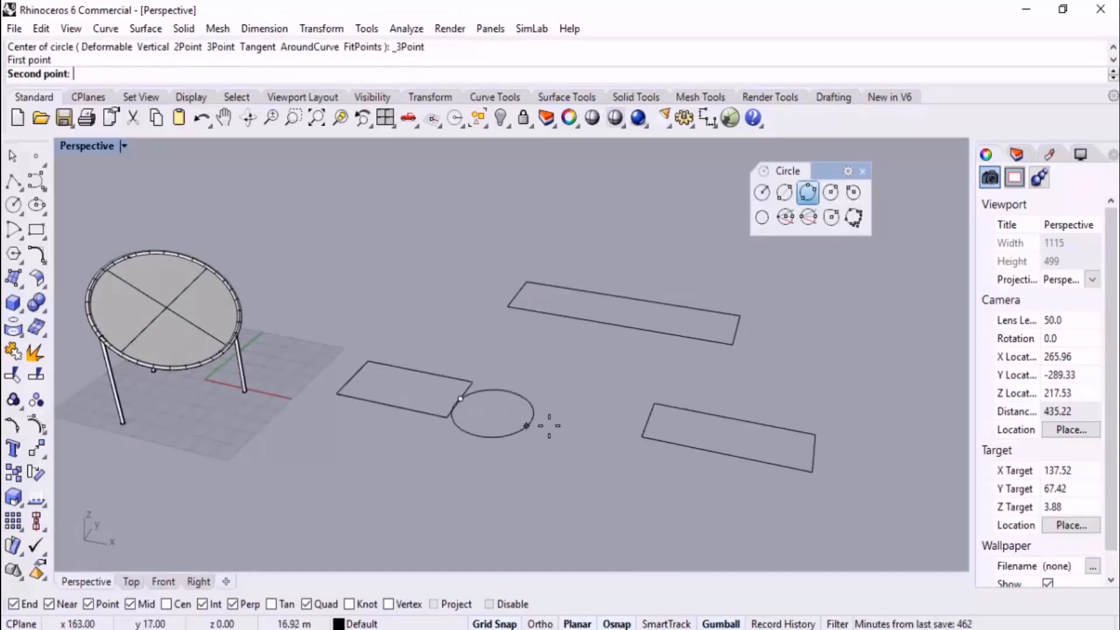
pyautogui.click(648, 418)
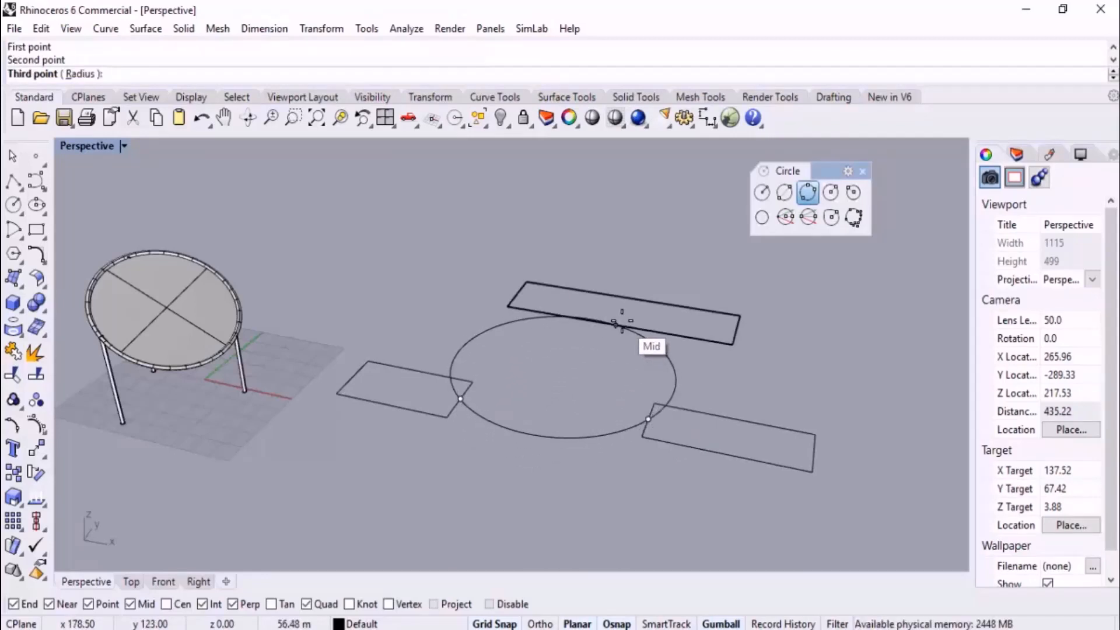
pyautogui.keyDown('ctrl'); pyautogui.click(622, 321); pyautogui.keyUp('ctrl')
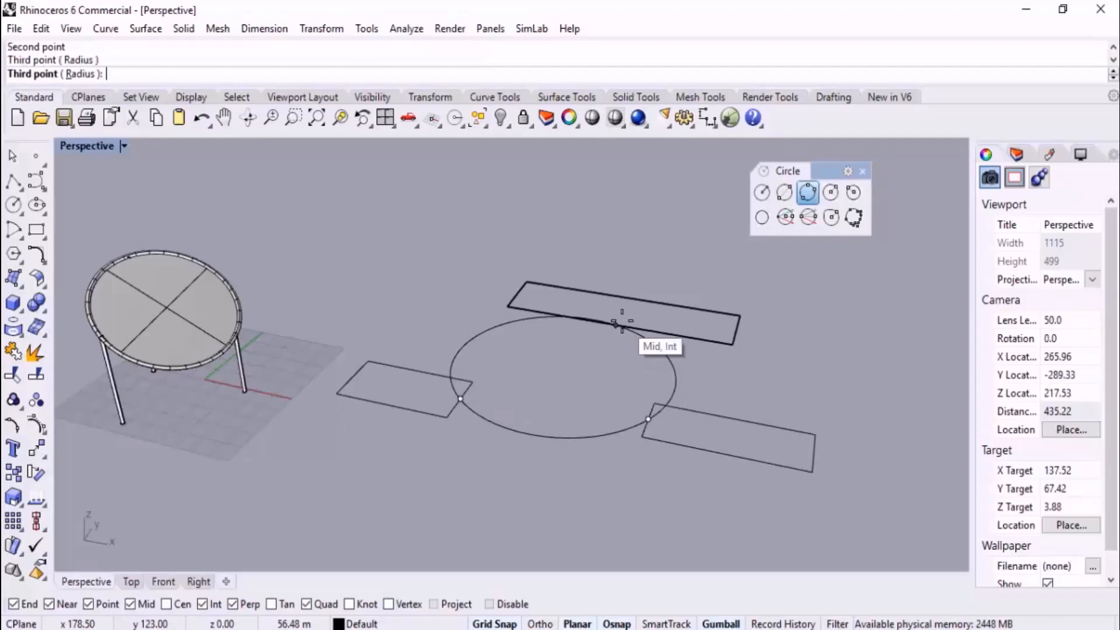
pyautogui.click(623, 233)
pyautogui.moveTo(556, 310); pyautogui.dragTo(337, 411, button='right')
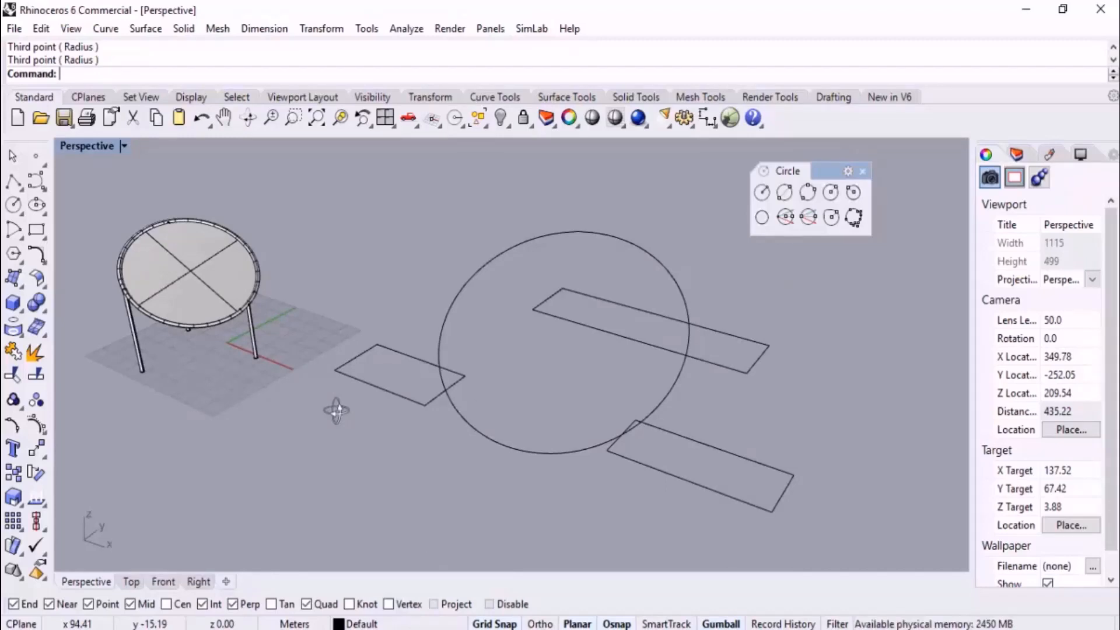
pyautogui.click(651, 276)
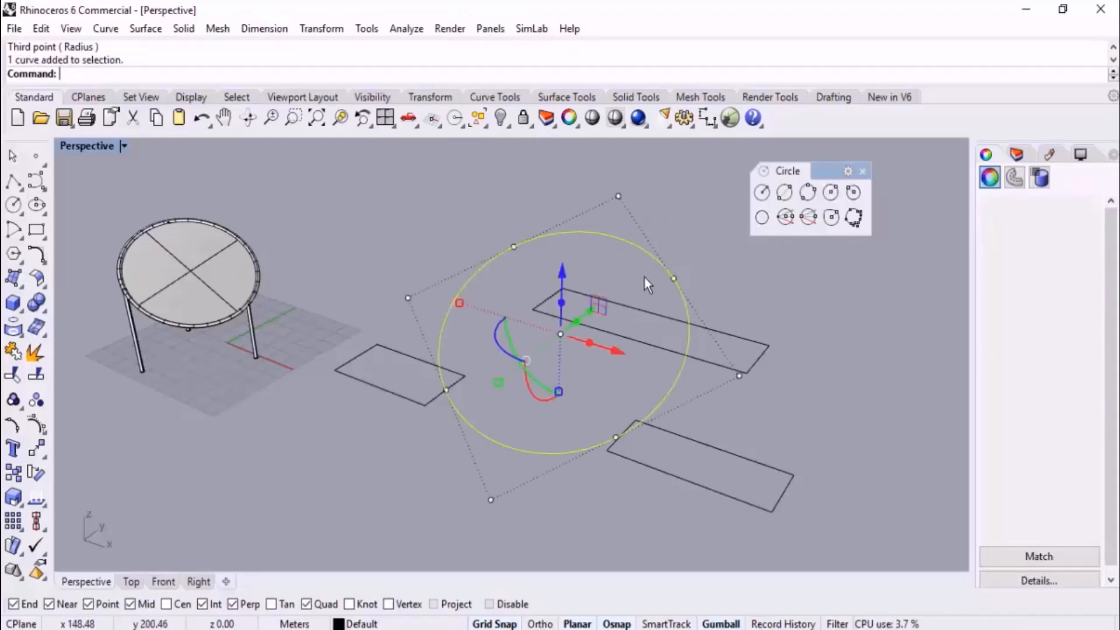
pyautogui.press('Delete')
# Draw a three-point circle with each point raised vertically above the midpoint of a rectangle's inner edge
pyautogui.click(810, 193)
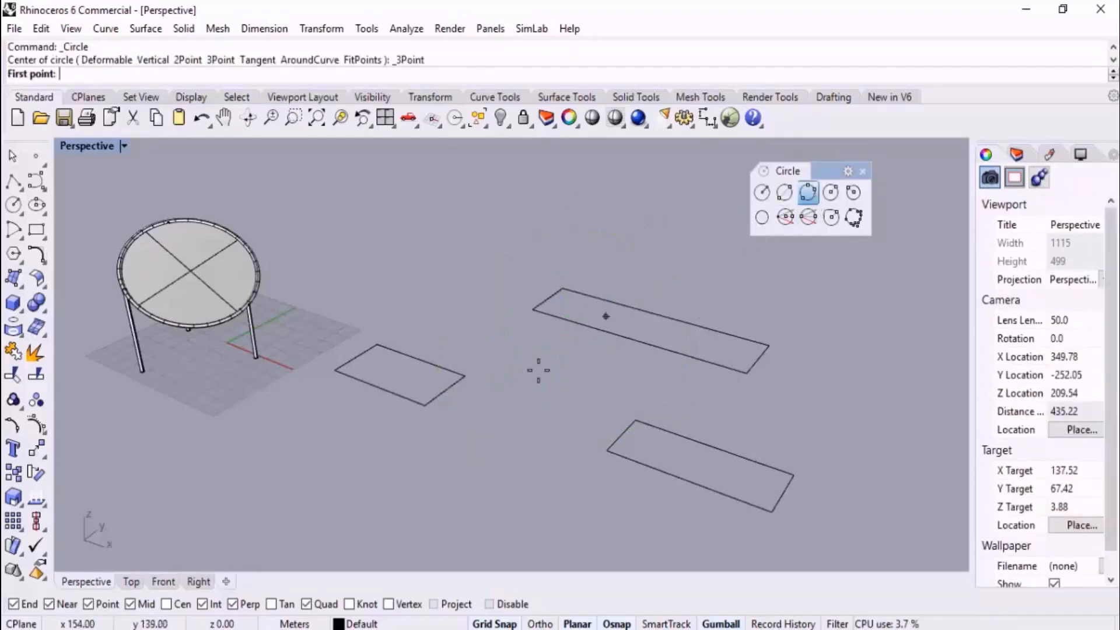
pyautogui.keyDown('ctrl'); pyautogui.click(445, 386); pyautogui.keyUp('ctrl')
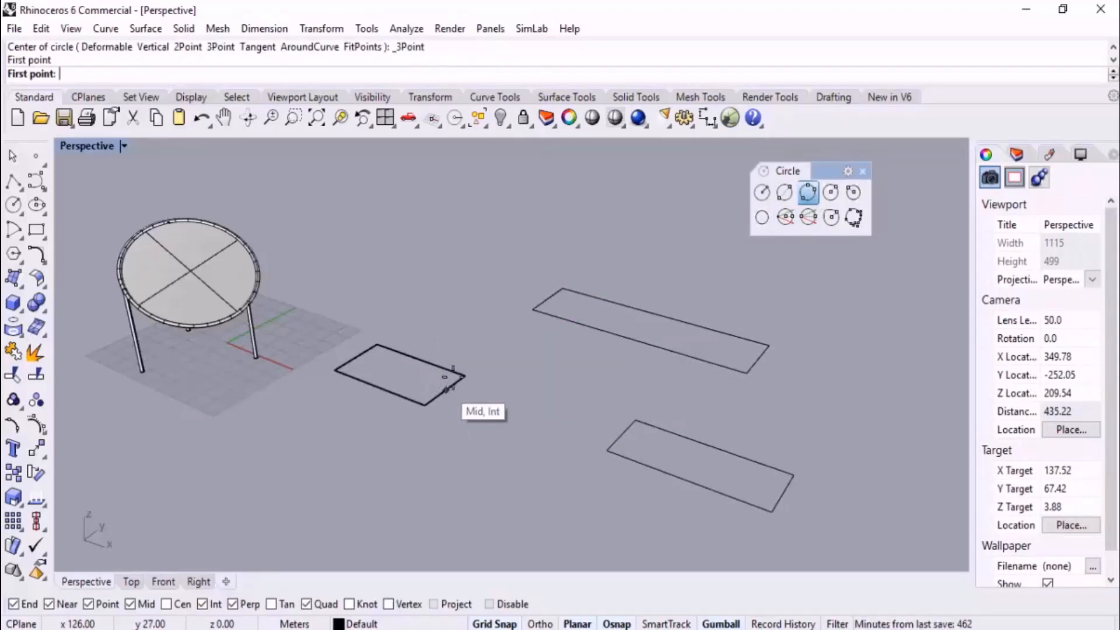
pyautogui.click(472, 351)
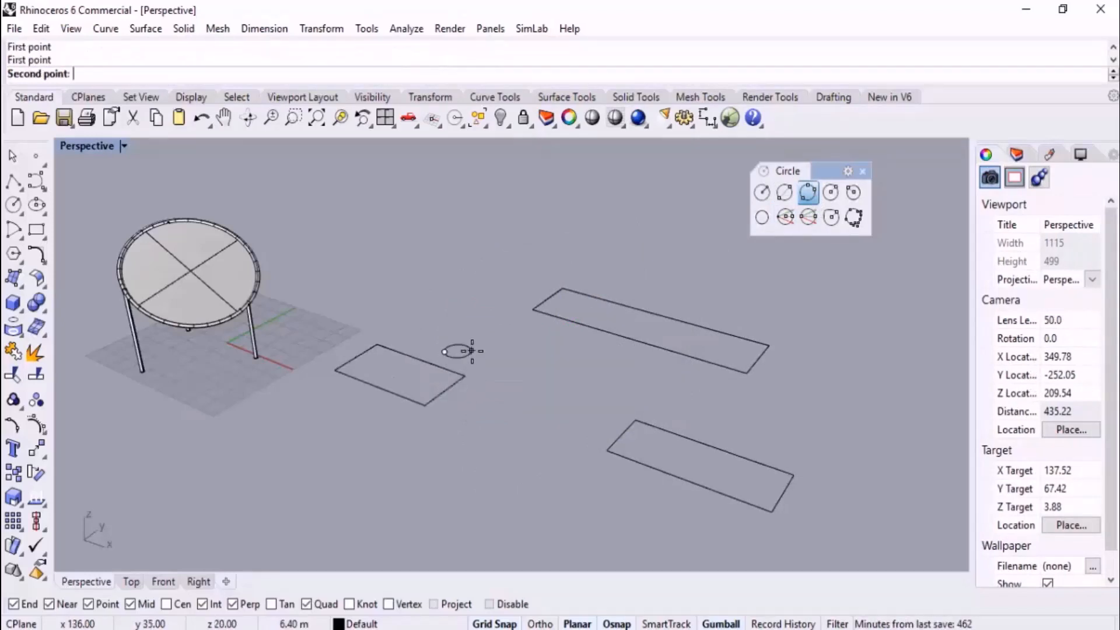
pyautogui.keyDown('ctrl'); pyautogui.click(638, 340); pyautogui.keyUp('ctrl')
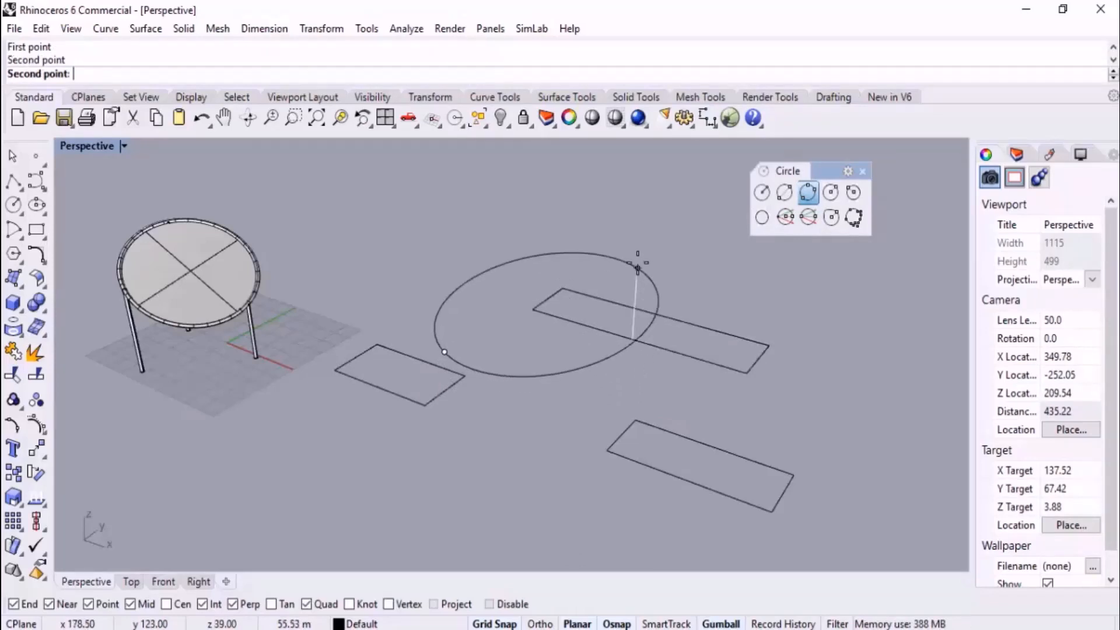
pyautogui.click(641, 227)
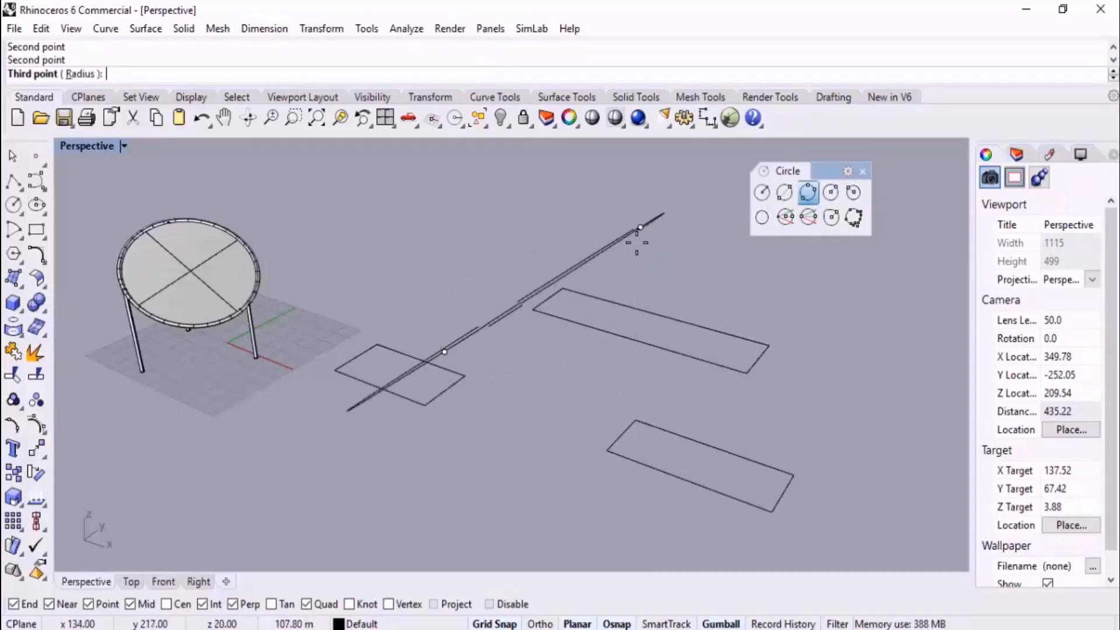
pyautogui.keyDown('ctrl'); pyautogui.click(621, 432); pyautogui.keyUp('ctrl')
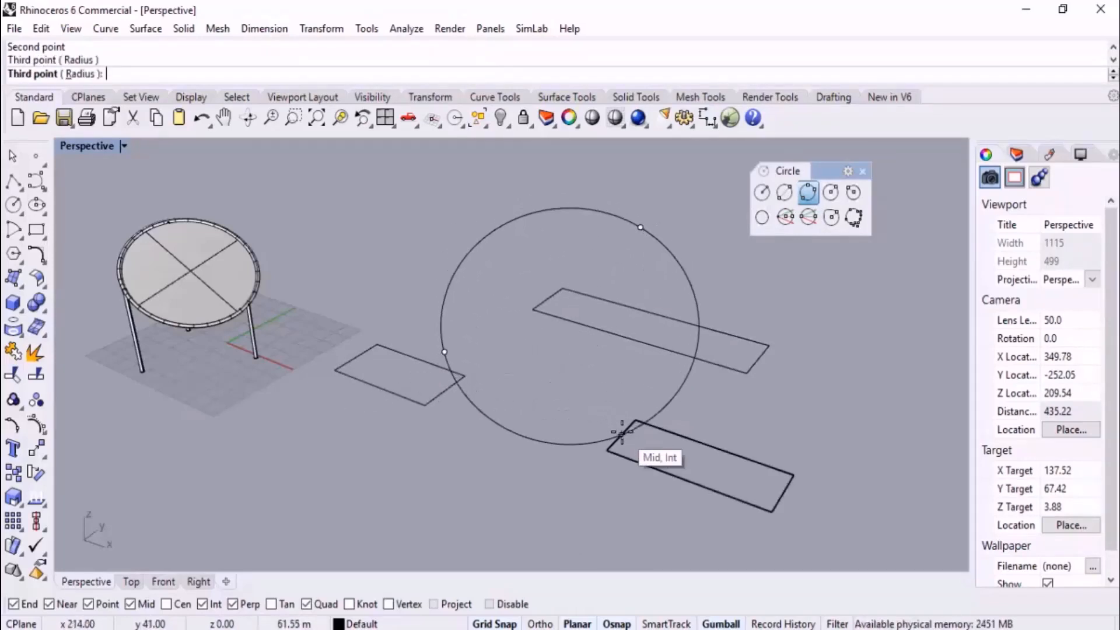
pyautogui.click(623, 383)
# Examine the raised circle against the three rectangles' edges in the Top view and from several Perspective angles
pyautogui.moveTo(624, 382); pyautogui.dragTo(421, 447, button='right')
pyautogui.click(140, 582)
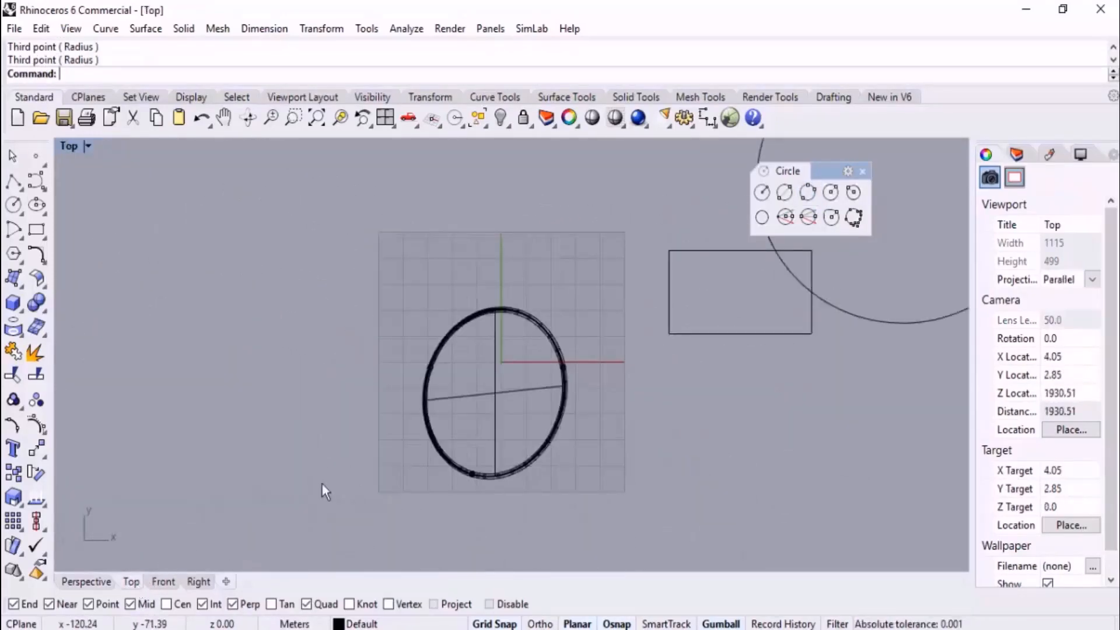
pyautogui.scroll(-3, 426, 427)
pyautogui.scroll(2, 590, 285)
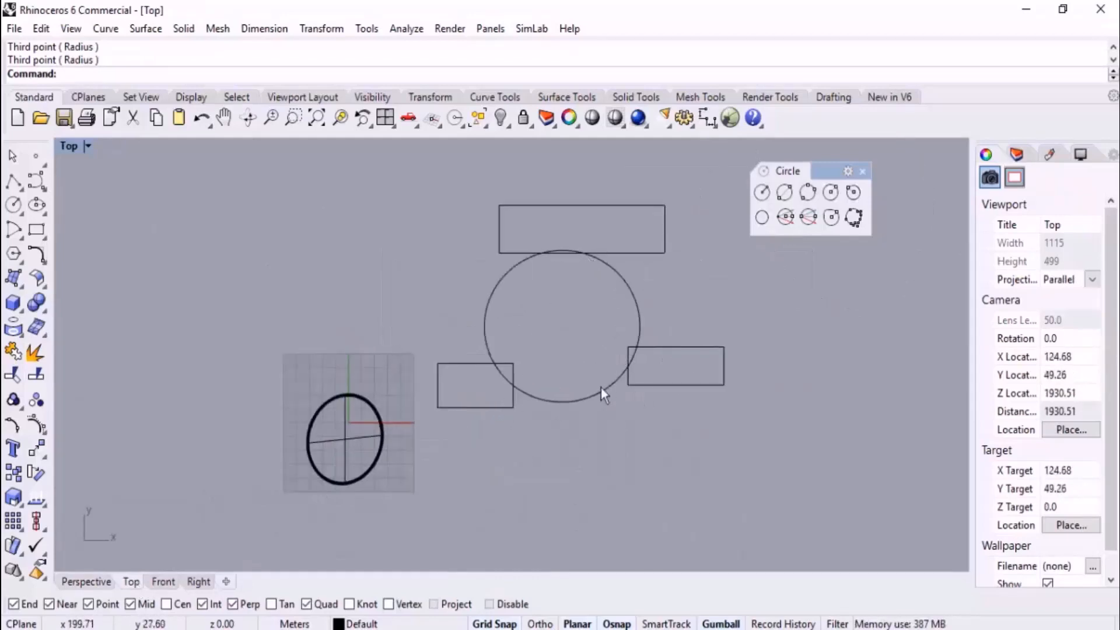
pyautogui.click(87, 582)
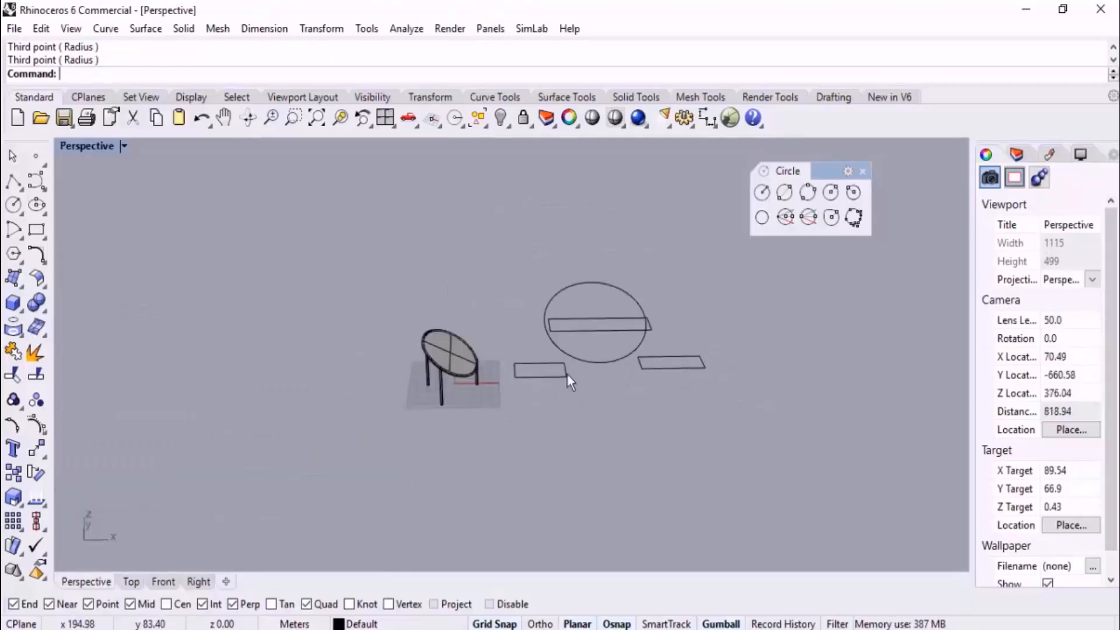
pyautogui.moveTo(568, 375); pyautogui.dragTo(538, 375, button='right')
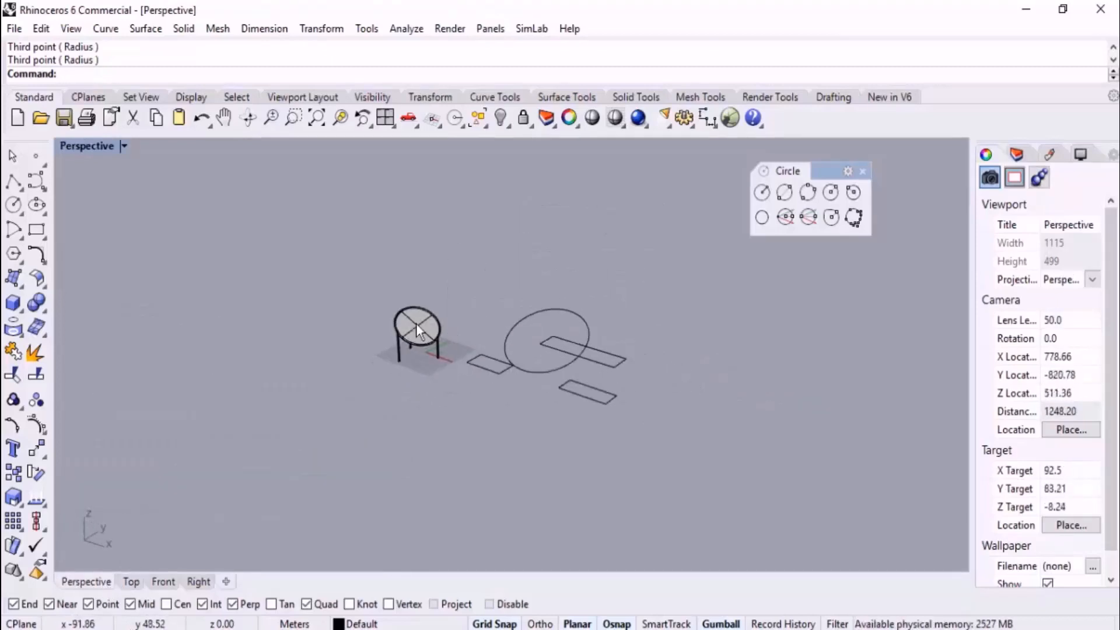
pyautogui.scroll(4, 652, 340)
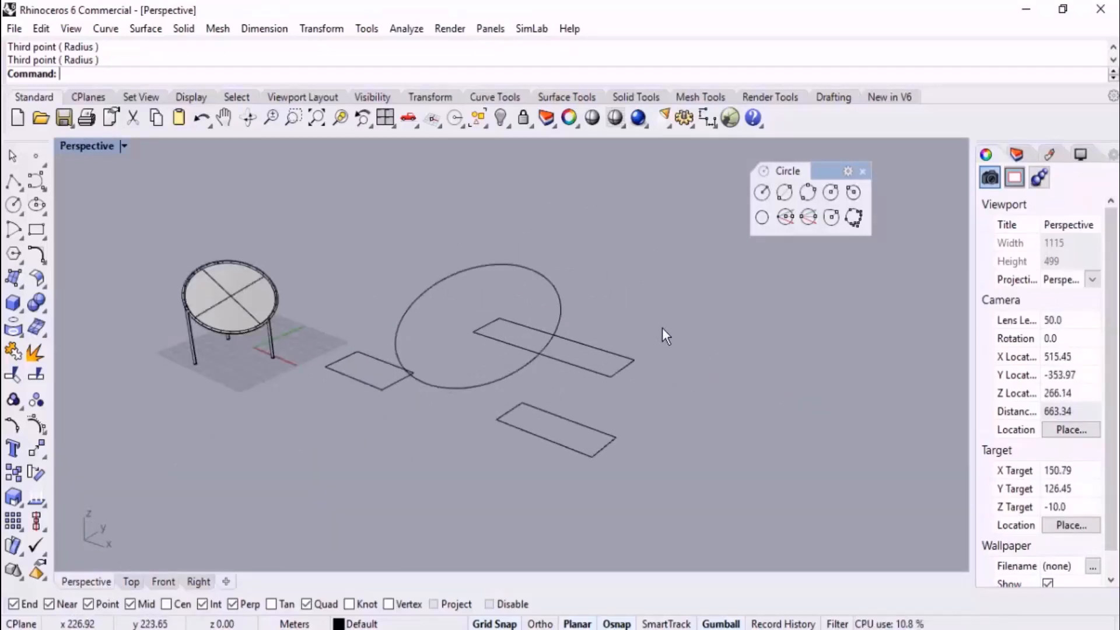
pyautogui.moveTo(663, 327); pyautogui.dragTo(680, 348, button='right')
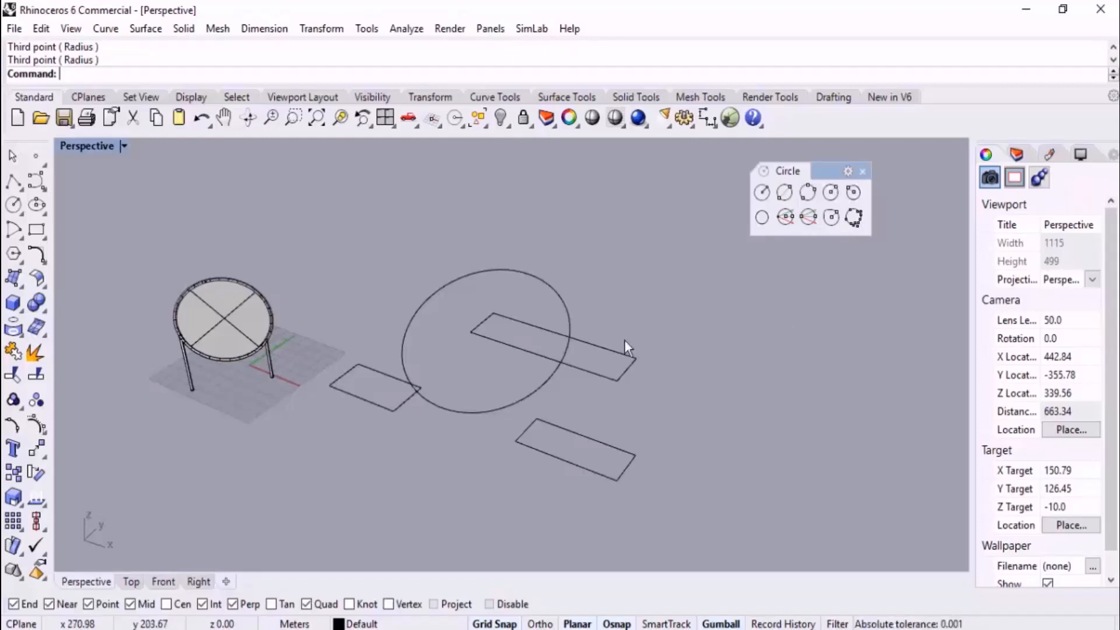
# Draw a vertical circle by its diameter on the ground plane in front of the piped disc
pyautogui.scroll(-2, 628, 285)
pyautogui.scroll(5, 384, 362)
pyautogui.moveTo(400, 303); pyautogui.dragTo(371, 281, button='right')
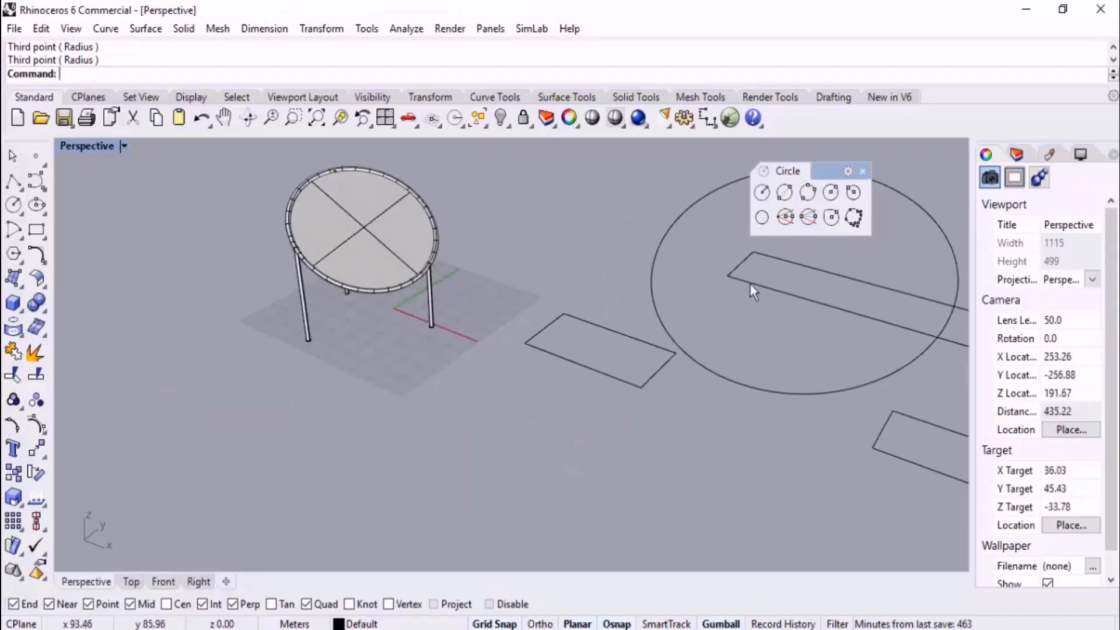
pyautogui.click(813, 221)
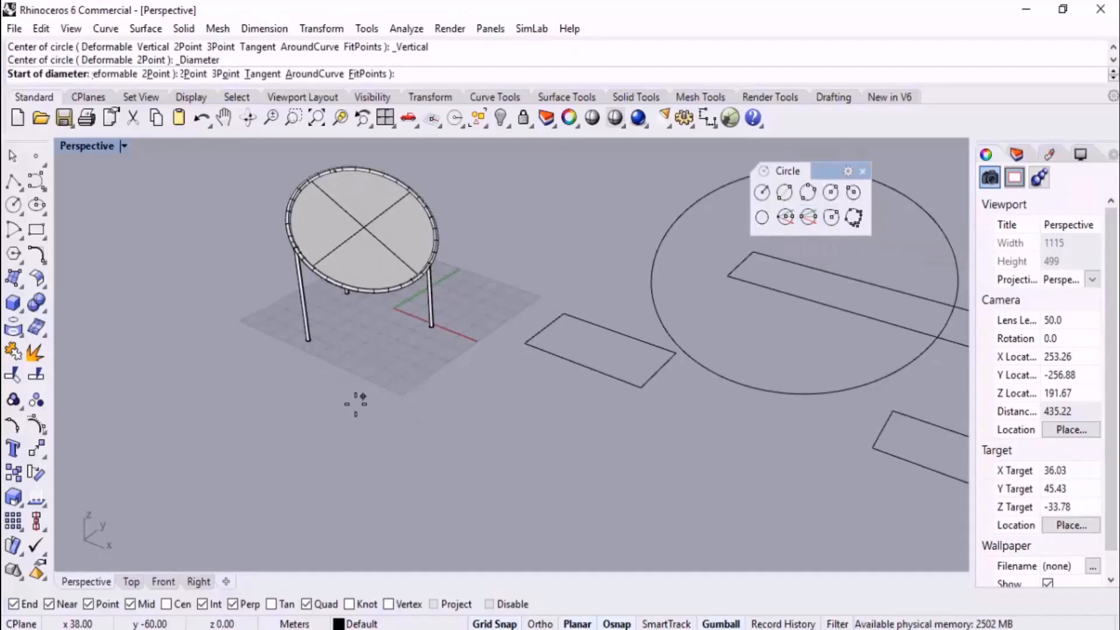
pyautogui.click(251, 444)
pyautogui.click(226, 335)
pyautogui.moveTo(226, 335); pyautogui.dragTo(221, 432, button='right')
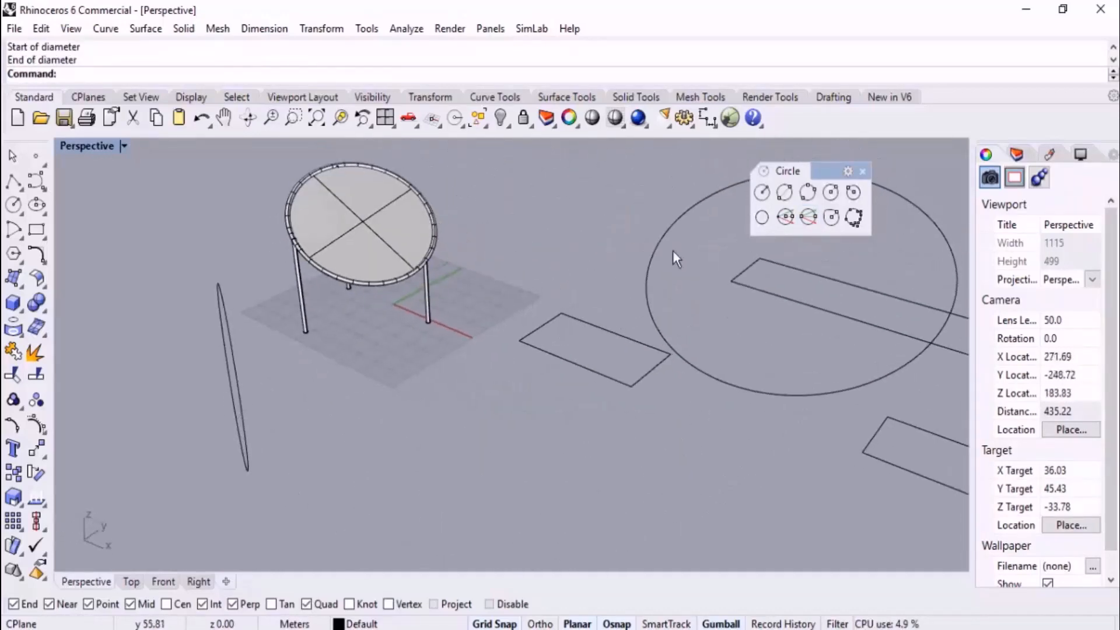
# Draw a second vertical circle from its center and radius, between the first one and the nearest rectangle
pyautogui.rightClick(469, 404)
pyautogui.click(419, 434)
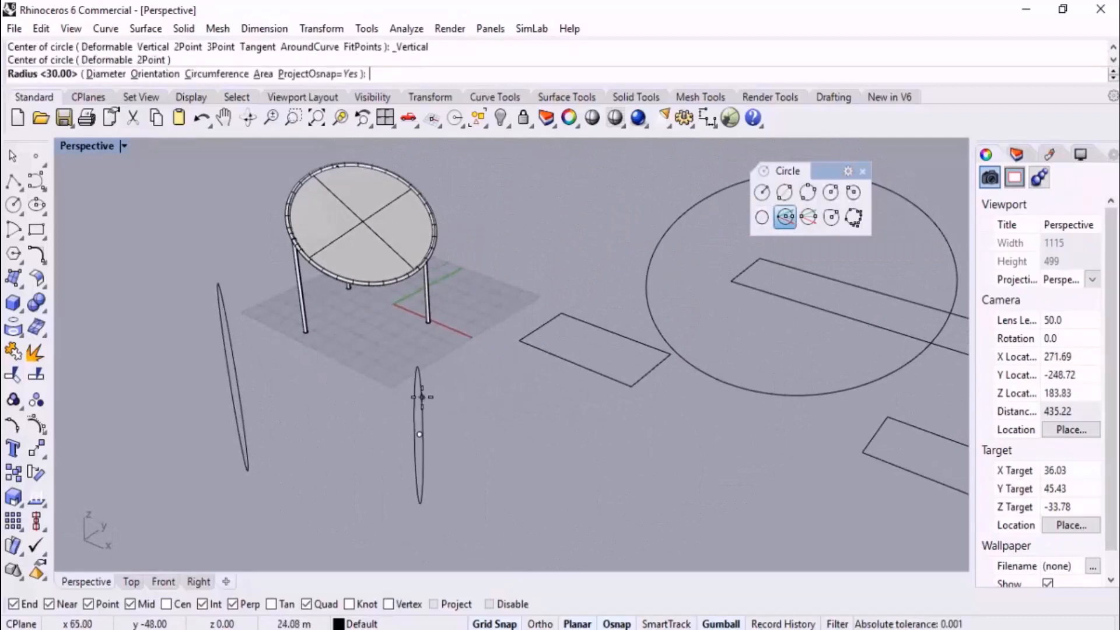
pyautogui.click(400, 388)
# Draw a circle of about 33 m radius in the Front view, beyond the rectangles and above their level, and check it in Perspective
pyautogui.moveTo(399, 388); pyautogui.dragTo(349, 419, button='right')
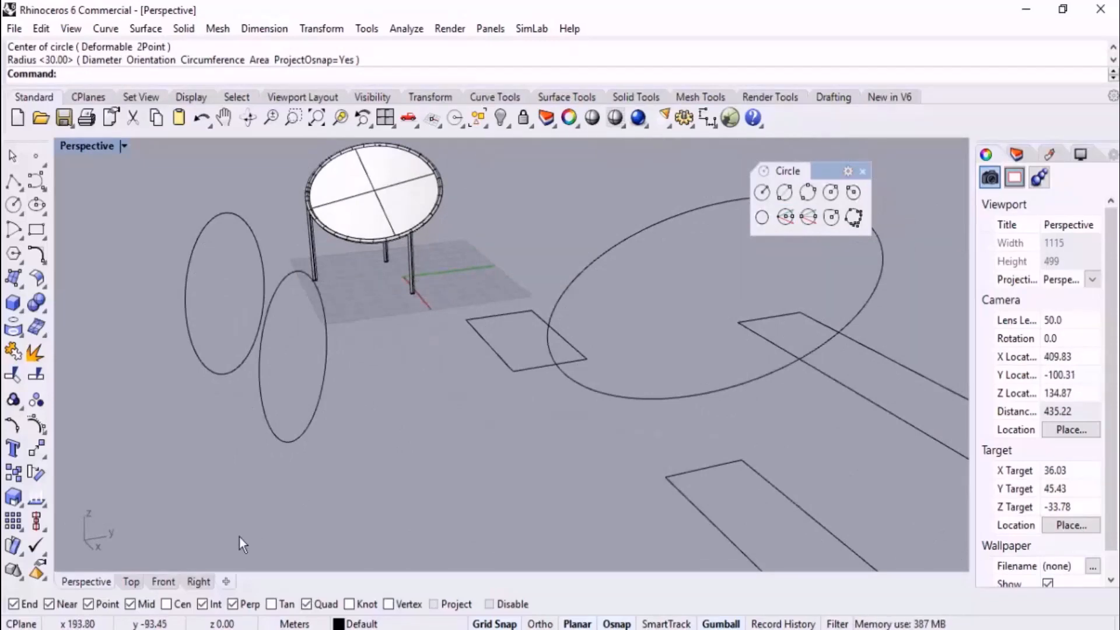
pyautogui.click(165, 582)
pyautogui.scroll(-5, 327, 402)
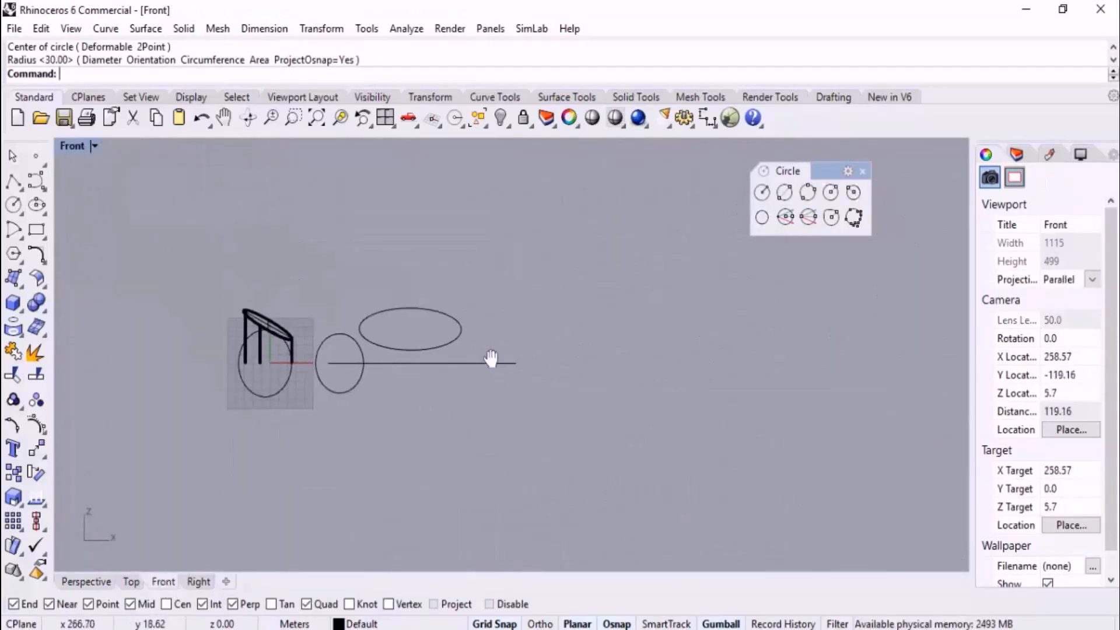
pyautogui.scroll(2, 544, 306)
pyautogui.click(762, 193)
pyautogui.click(526, 312)
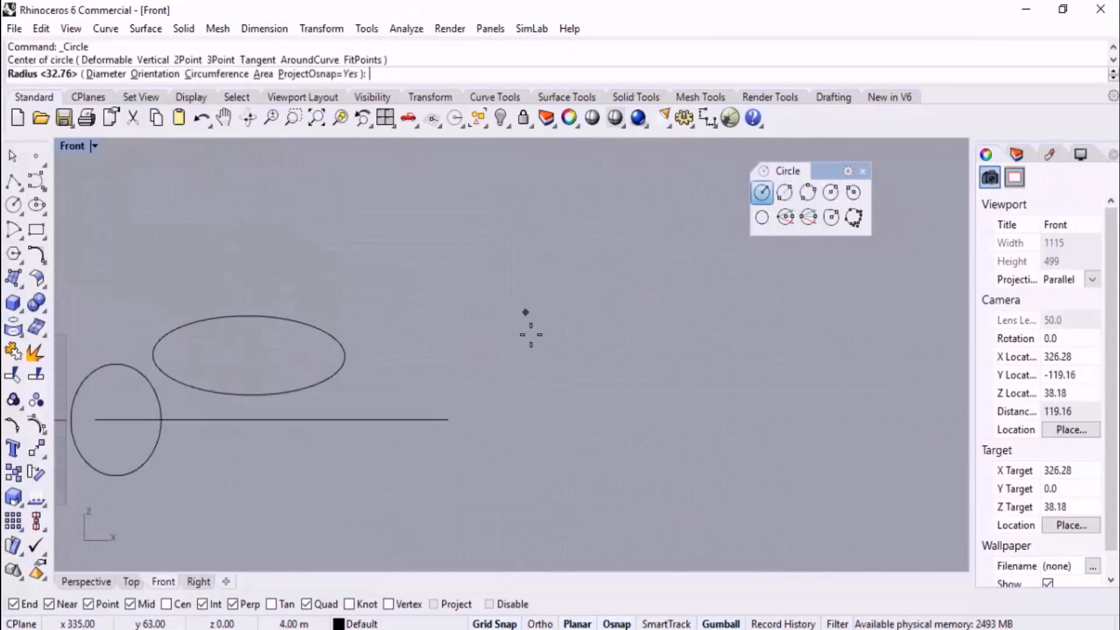
pyautogui.click(531, 367)
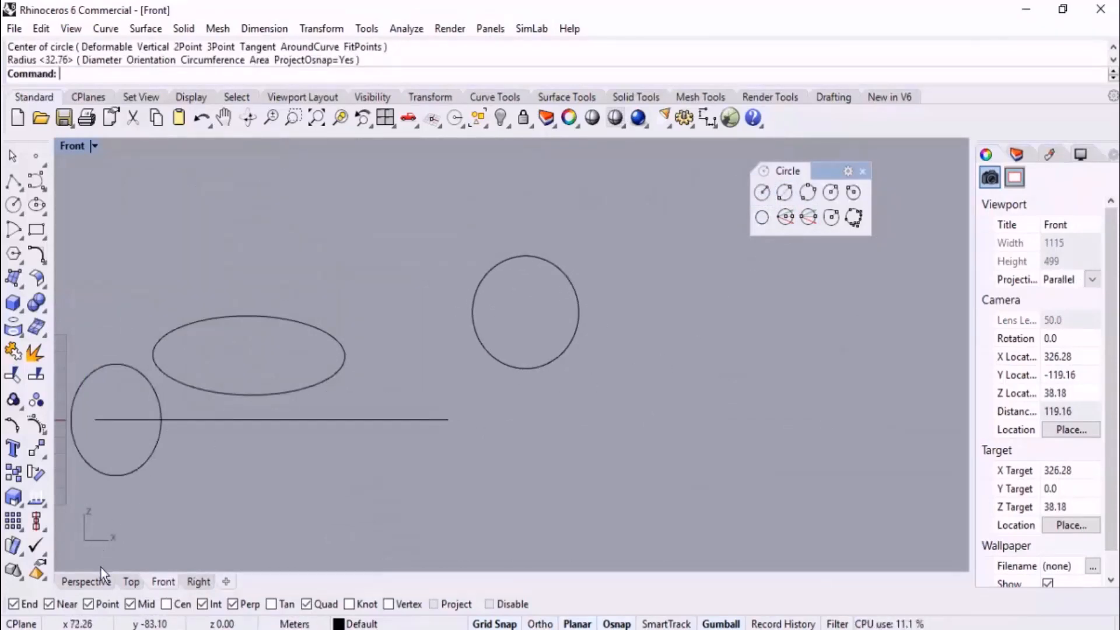
pyautogui.click(86, 581)
pyautogui.moveTo(370, 459); pyautogui.dragTo(678, 432, button='right')
pyautogui.scroll(-6, 528, 376)
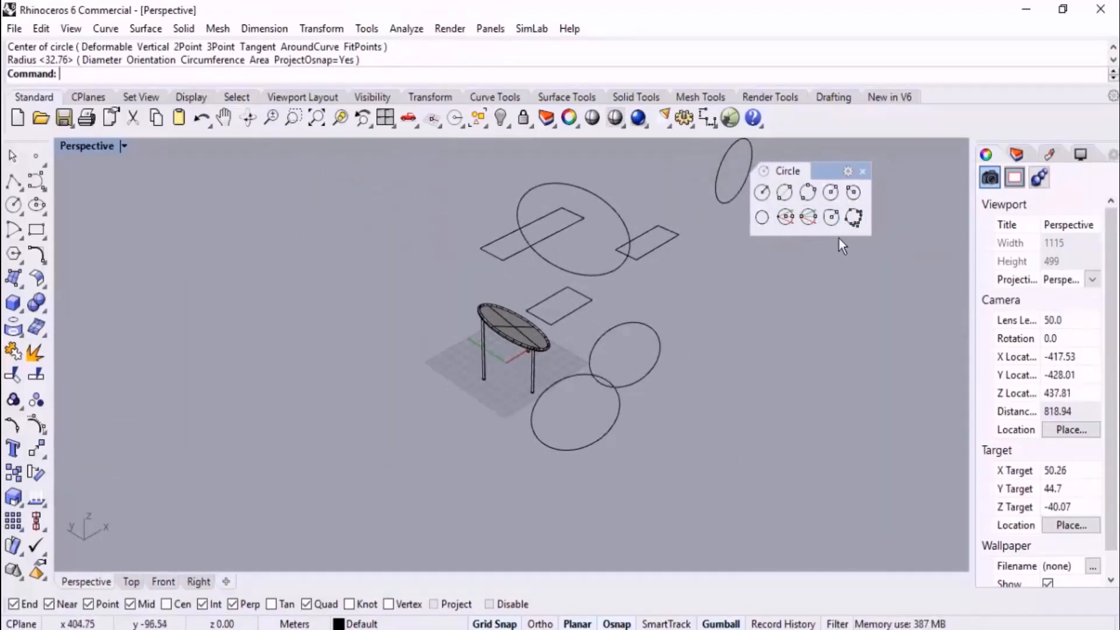
# Draw an AroundCurve circle of about 9.85 m radius, centered on the edge of the large raised circle
pyautogui.click(832, 195)
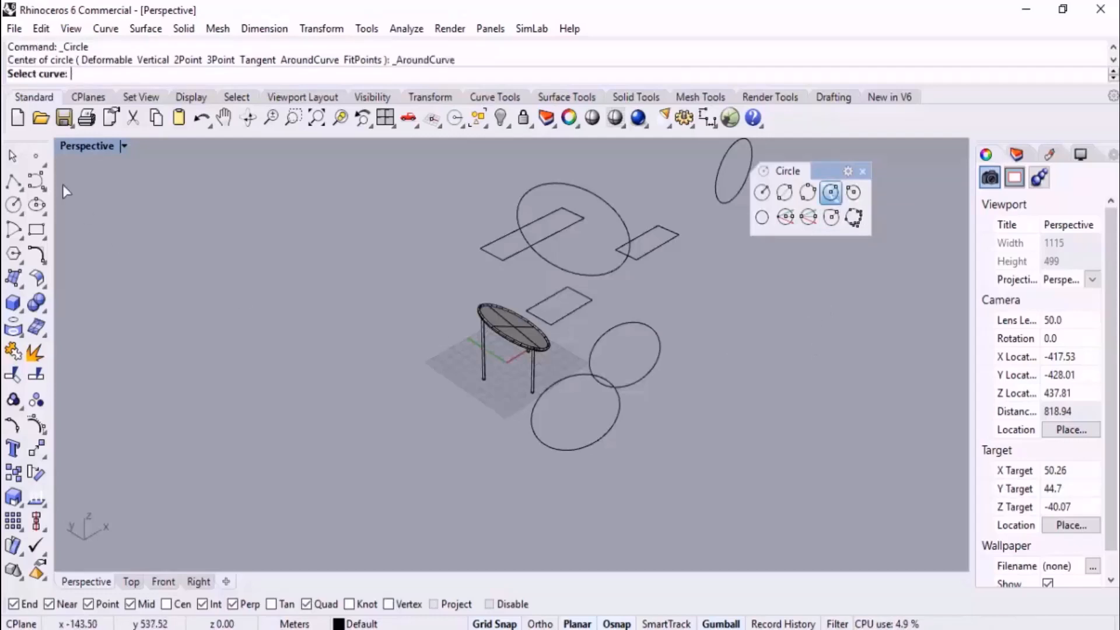
pyautogui.scroll(4, 588, 207)
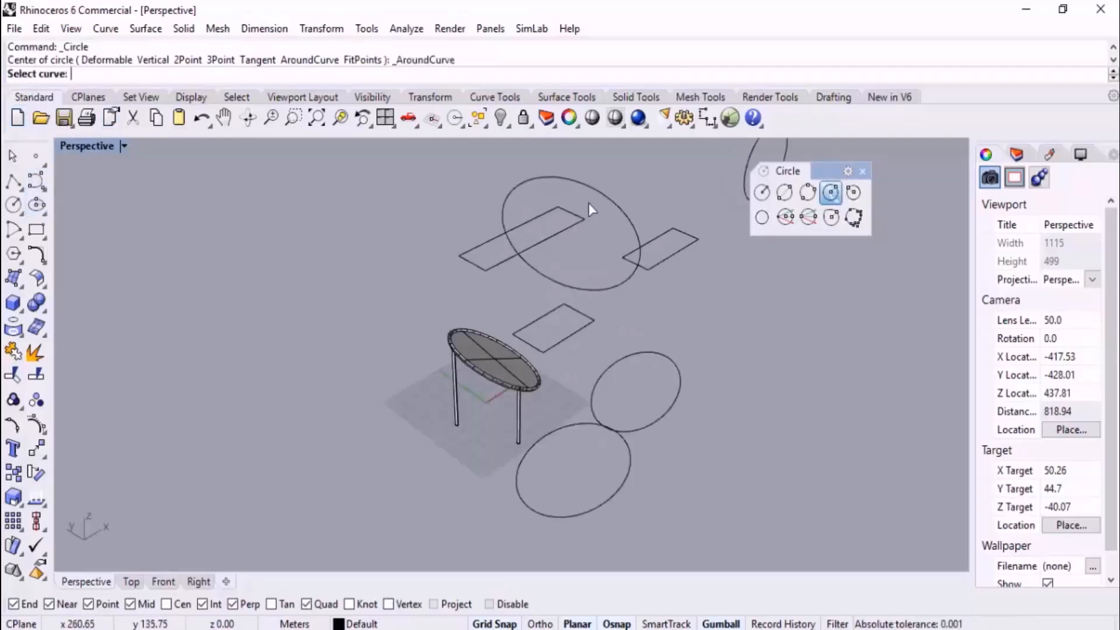
pyautogui.scroll(-6, 569, 392)
pyautogui.moveTo(569, 393); pyautogui.dragTo(645, 345, button='right')
pyautogui.scroll(15, 530, 302)
pyautogui.click(506, 322)
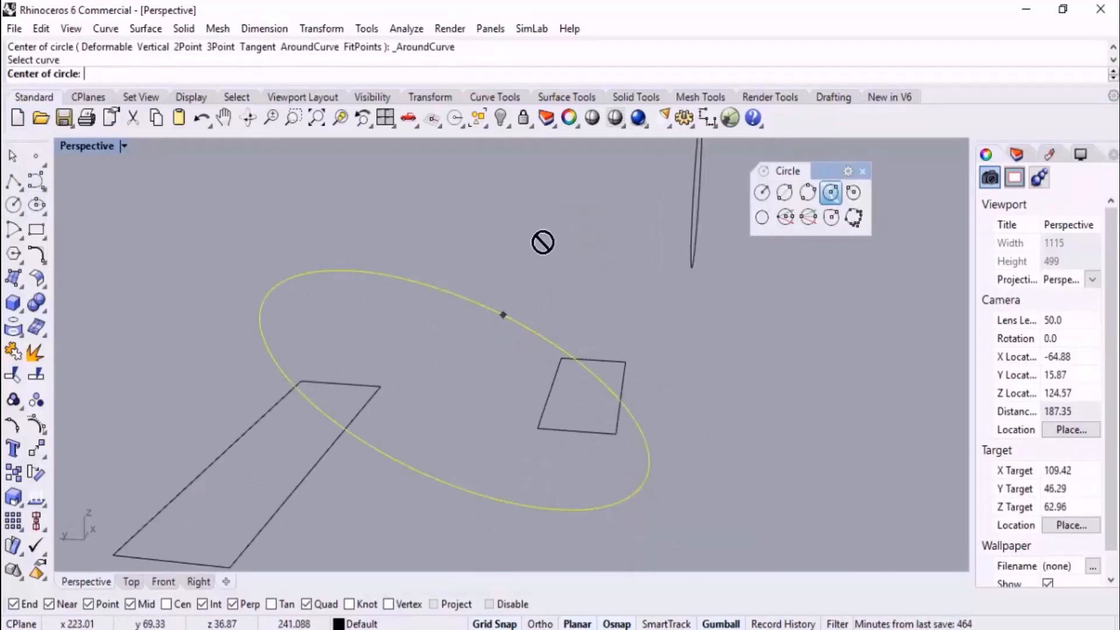
pyautogui.scroll(-3, 527, 294)
pyautogui.scroll(-2, 527, 294)
pyautogui.moveTo(527, 294); pyautogui.dragTo(496, 342, button='right')
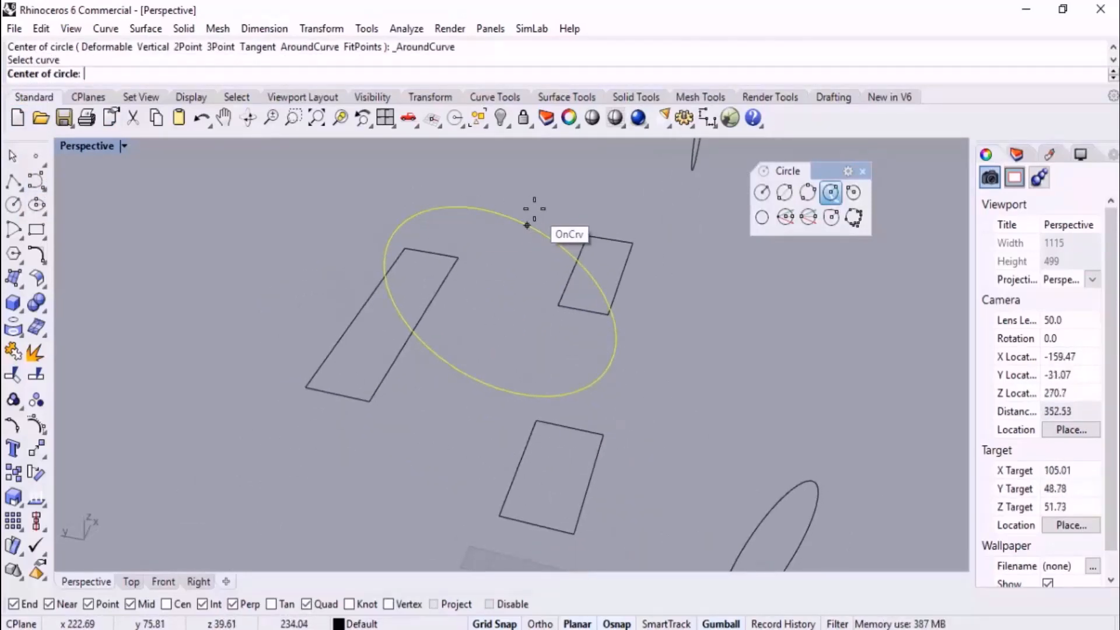
pyautogui.scroll(2, 437, 208)
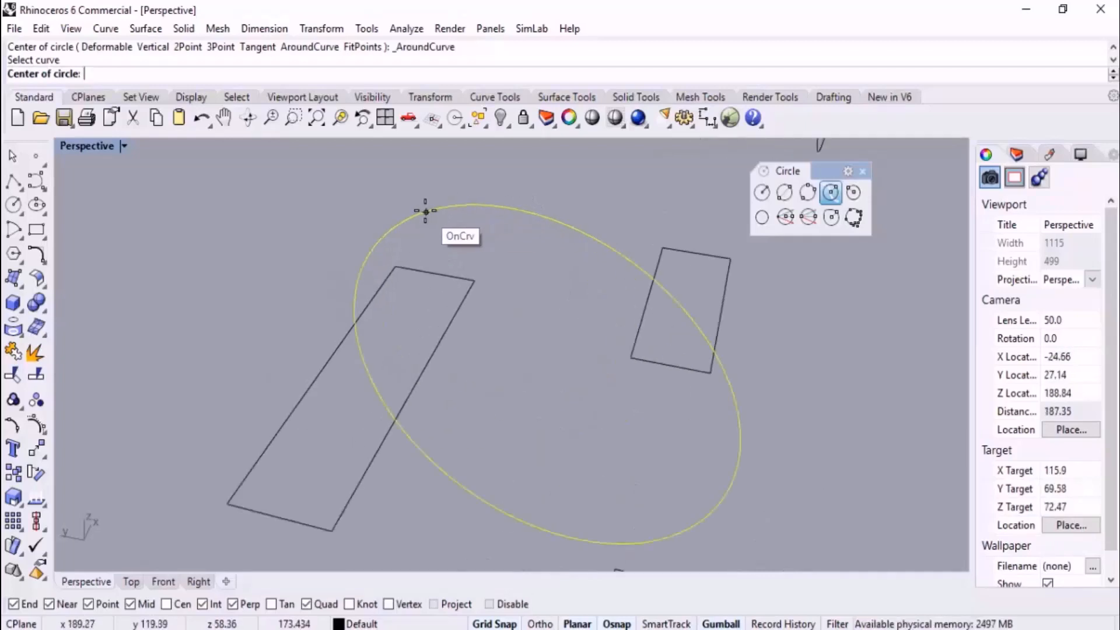
pyautogui.click(426, 212)
pyautogui.click(441, 194)
# Draw a larger AroundCurve circle of about 27 m radius at another point on the large raised circle's edge
pyautogui.scroll(-4, 478, 201)
pyautogui.moveTo(402, 379); pyautogui.dragTo(576, 307, button='right')
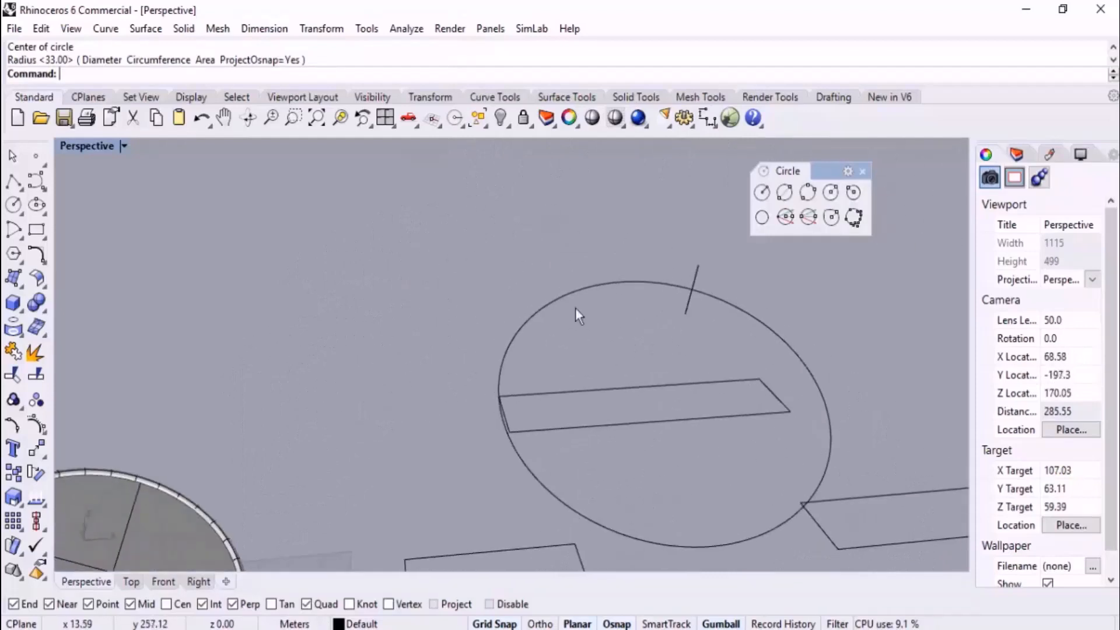
pyautogui.click(831, 194)
pyautogui.click(574, 292)
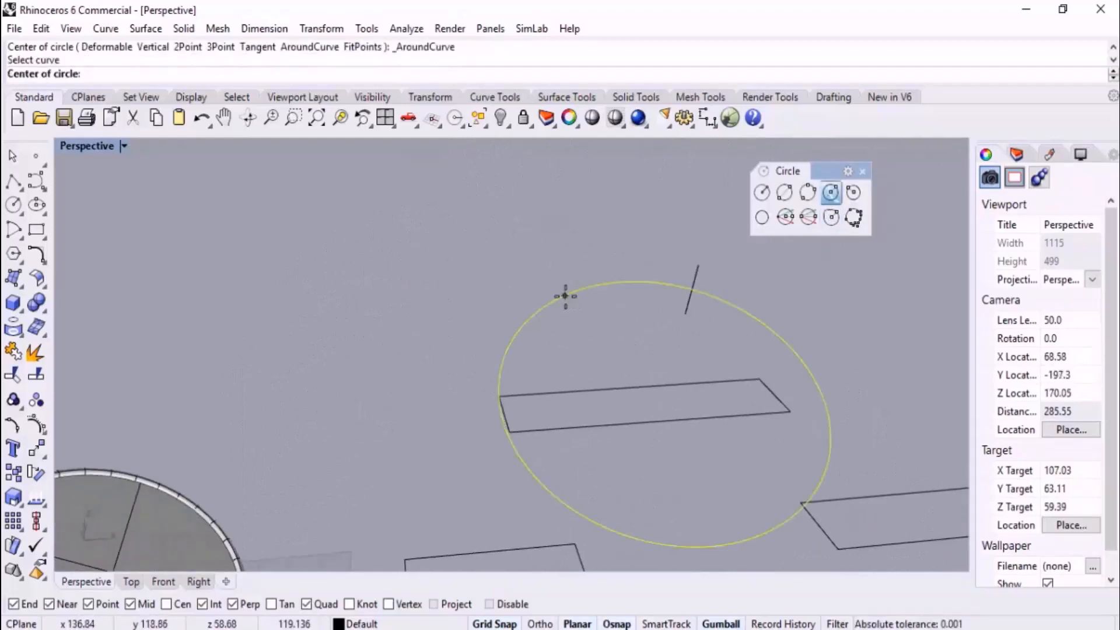
pyautogui.click(506, 341)
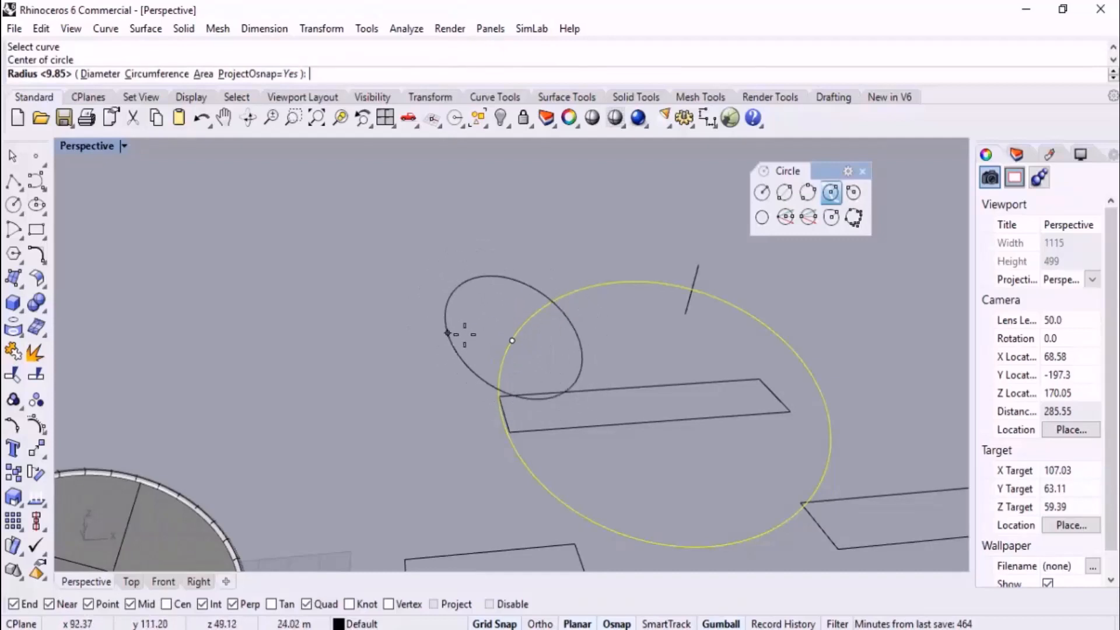
pyautogui.click(448, 332)
# Delete every circle, rectangle, pipe and surface in the model
pyautogui.moveTo(448, 331); pyautogui.dragTo(421, 275, button='right')
pyautogui.scroll(-4, 422, 276)
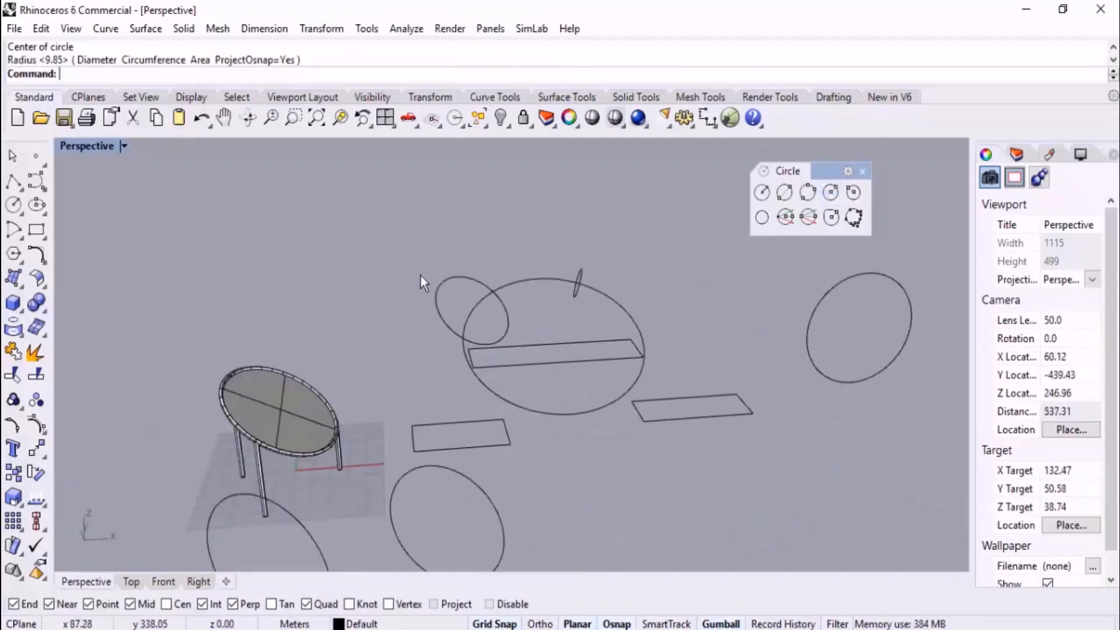
pyautogui.scroll(-6, 474, 300)
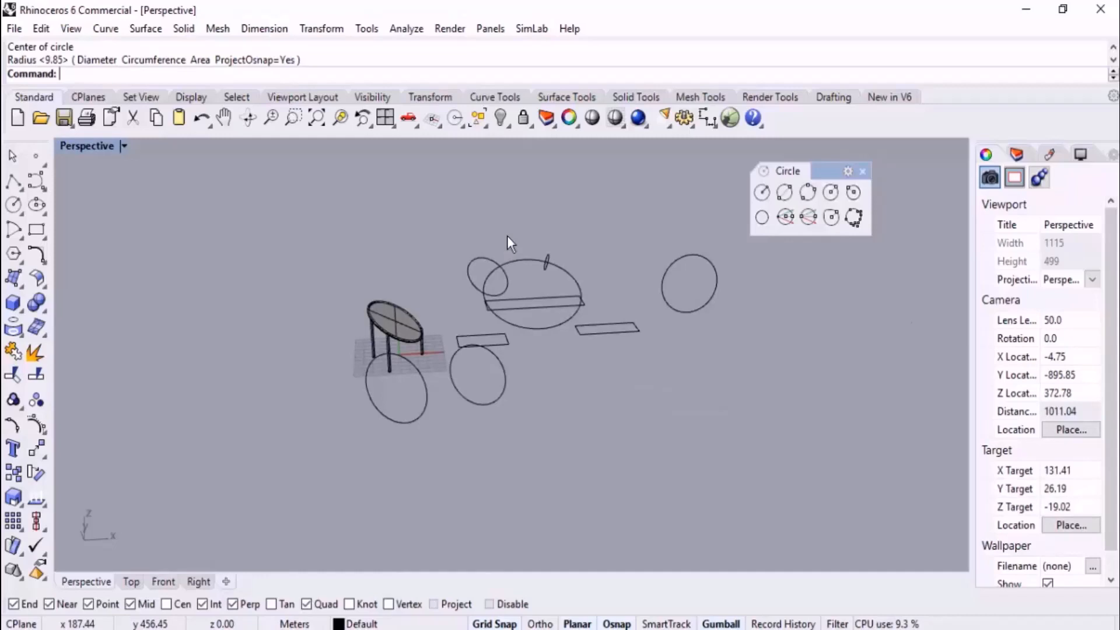
pyautogui.scroll(-3, 608, 383)
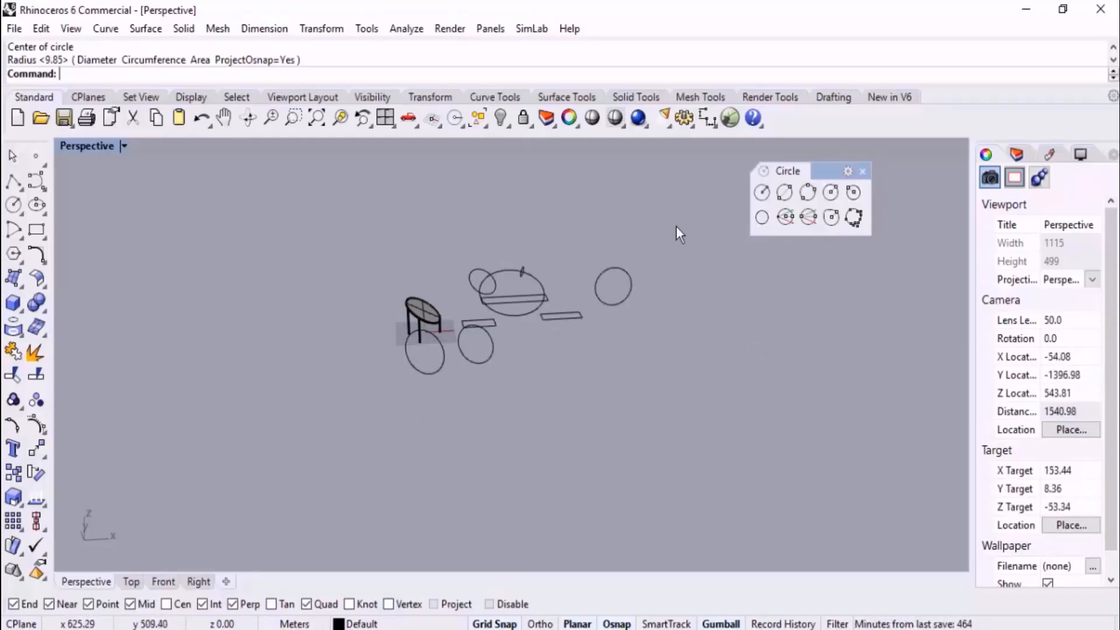
pyautogui.moveTo(677, 226); pyautogui.dragTo(351, 426)
pyautogui.press('Delete')
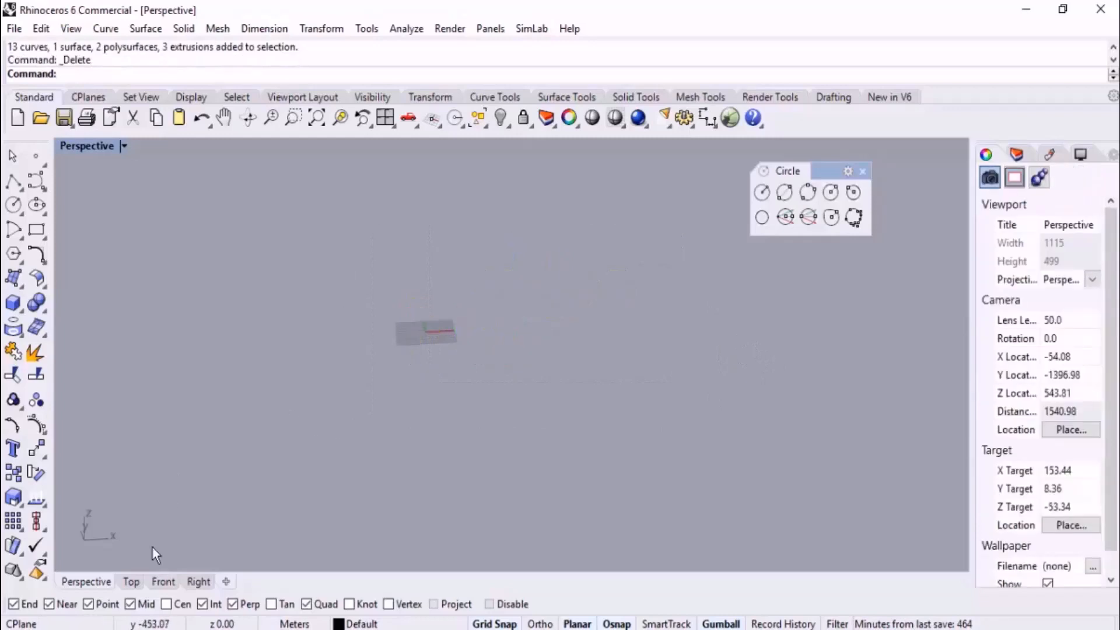
# Draw a standard circle of about 31 m radius in the Top view, centered on the x axis to the left of the origin
pyautogui.click(132, 582)
pyautogui.scroll(-6, 501, 327)
pyautogui.scroll(11, 405, 395)
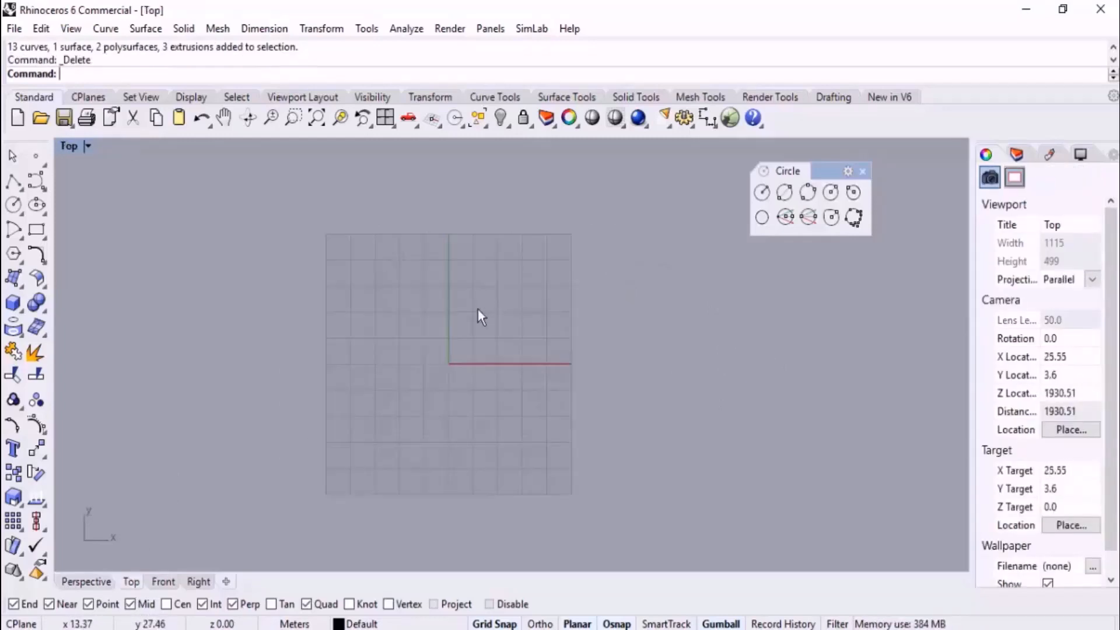
pyautogui.scroll(4, 445, 370)
pyautogui.moveTo(454, 384); pyautogui.dragTo(532, 384, button='right')
pyautogui.click(762, 192)
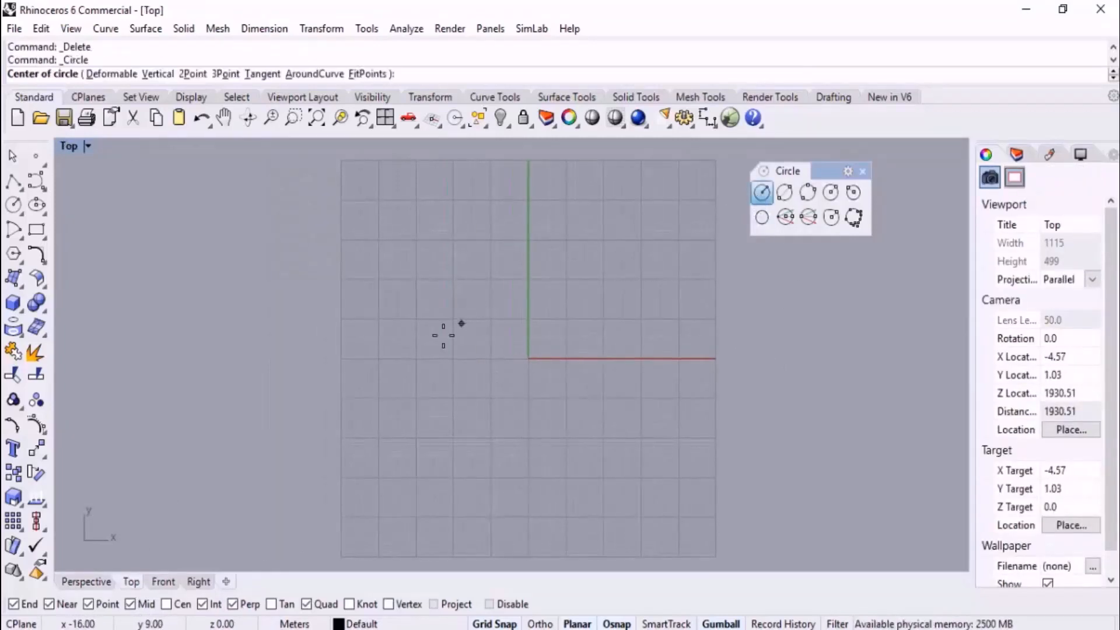
pyautogui.click(409, 358)
pyautogui.click(416, 255)
# Draw a deformable circle of degree 5 with 12 points and about 32 m radius, to the right of the standard circle
pyautogui.scroll(-4, 502, 308)
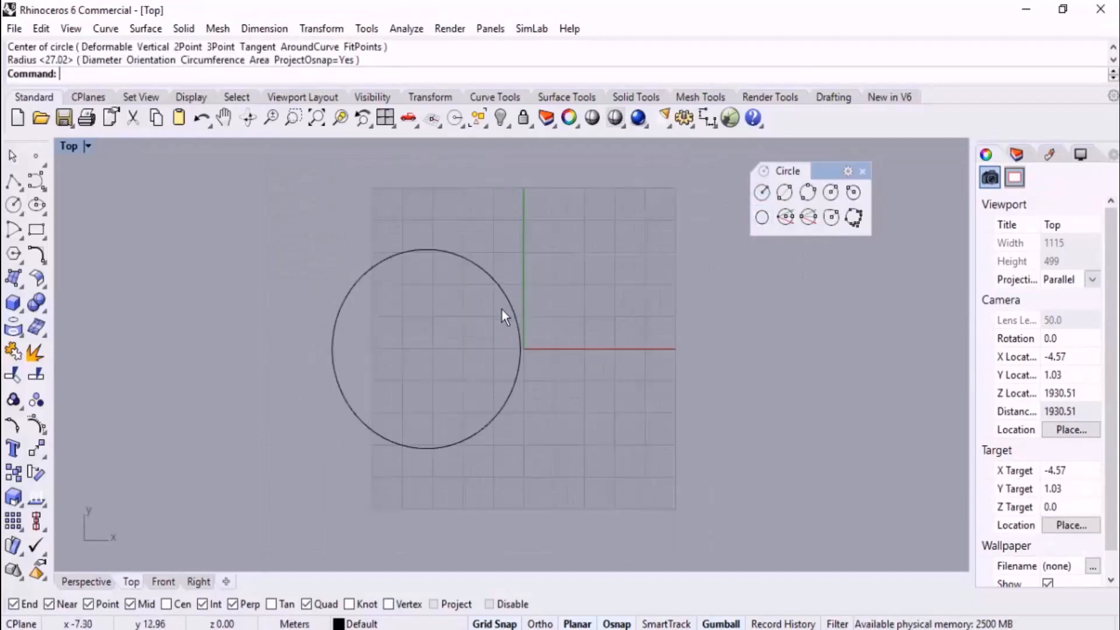
pyautogui.click(833, 219)
pyautogui.moveTo(682, 317); pyautogui.dragTo(464, 328, button='right')
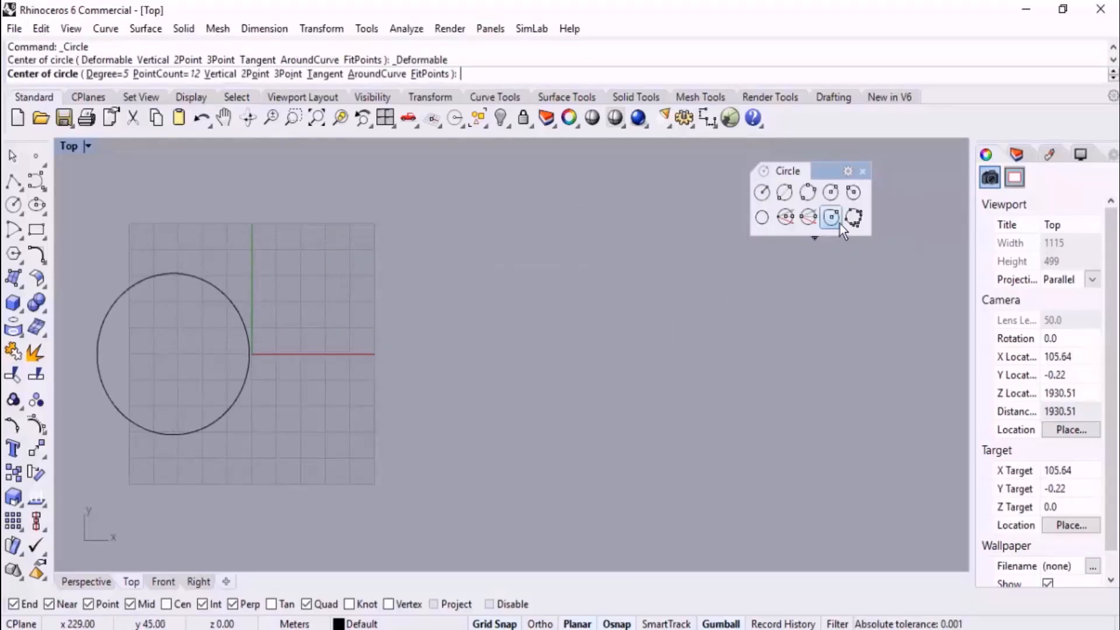
pyautogui.click(417, 361)
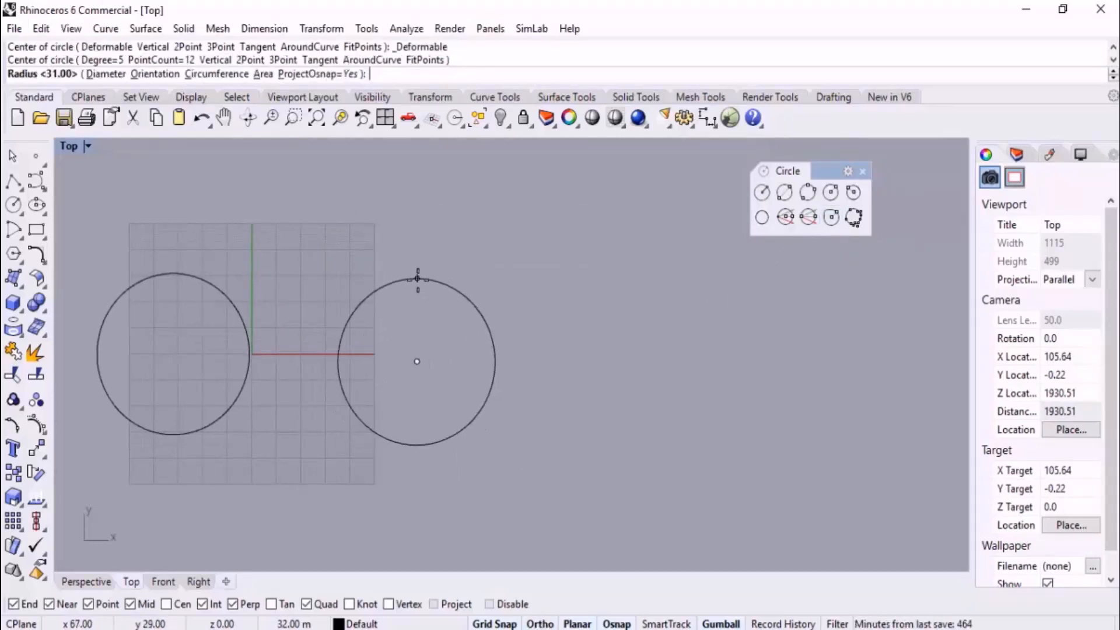
pyautogui.click(417, 276)
# Compare the control points of the deformable and the standard circle, selecting each one and both together
pyautogui.moveTo(528, 385); pyautogui.dragTo(646, 369, button='right')
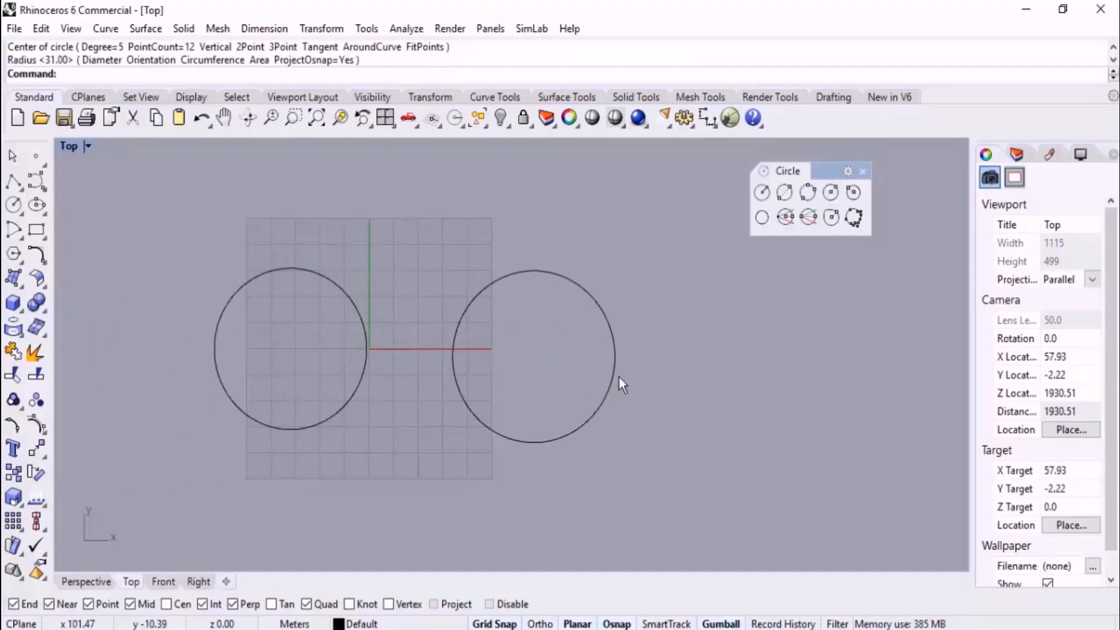
pyautogui.moveTo(531, 381); pyautogui.dragTo(568, 374, button='right')
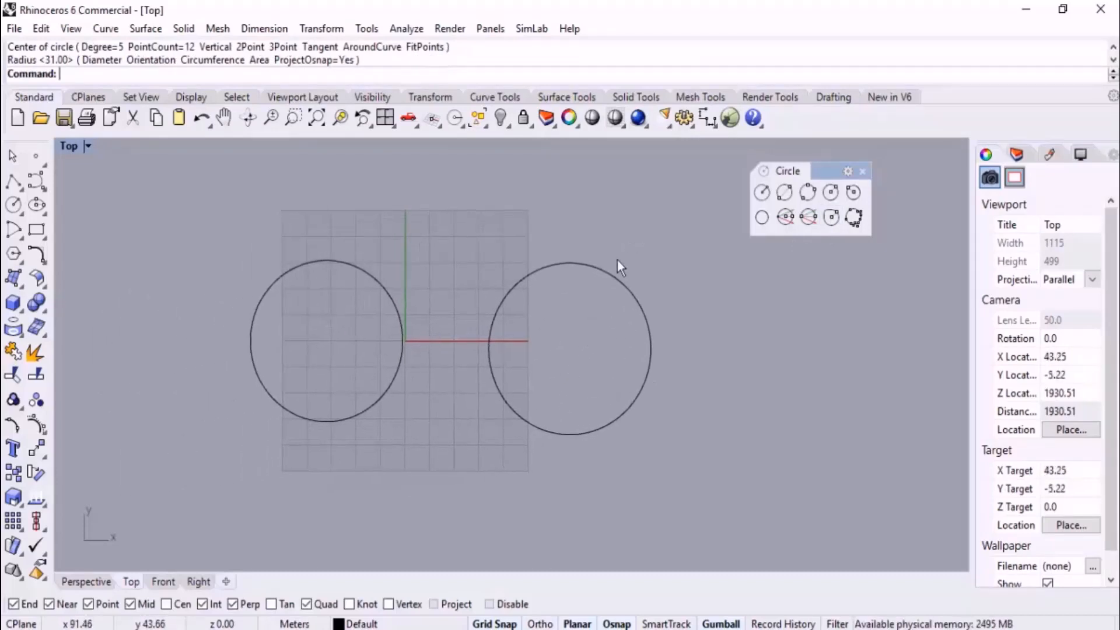
pyautogui.click(619, 280)
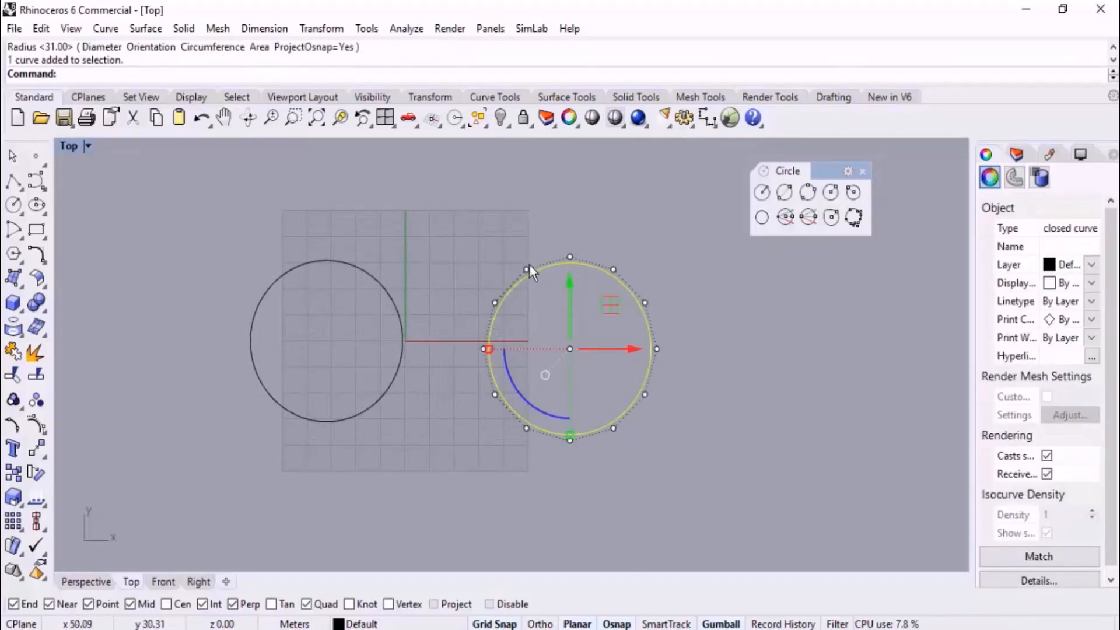
pyautogui.click(381, 285)
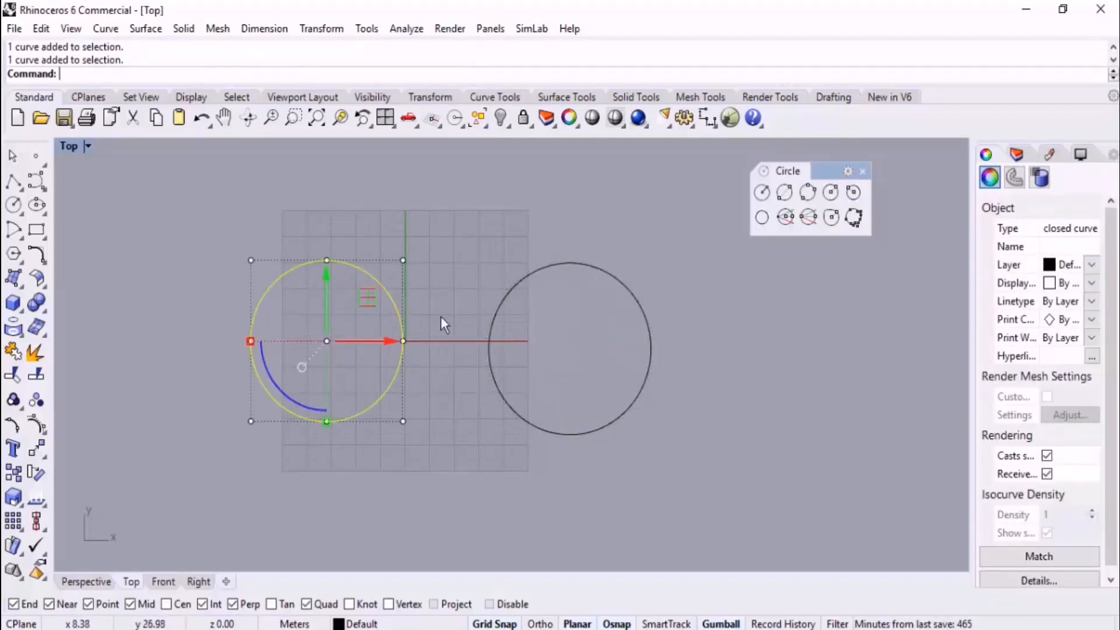
pyautogui.keyDown('shift'); pyautogui.moveTo(636, 252); pyautogui.dragTo(578, 321); pyautogui.keyUp('shift')
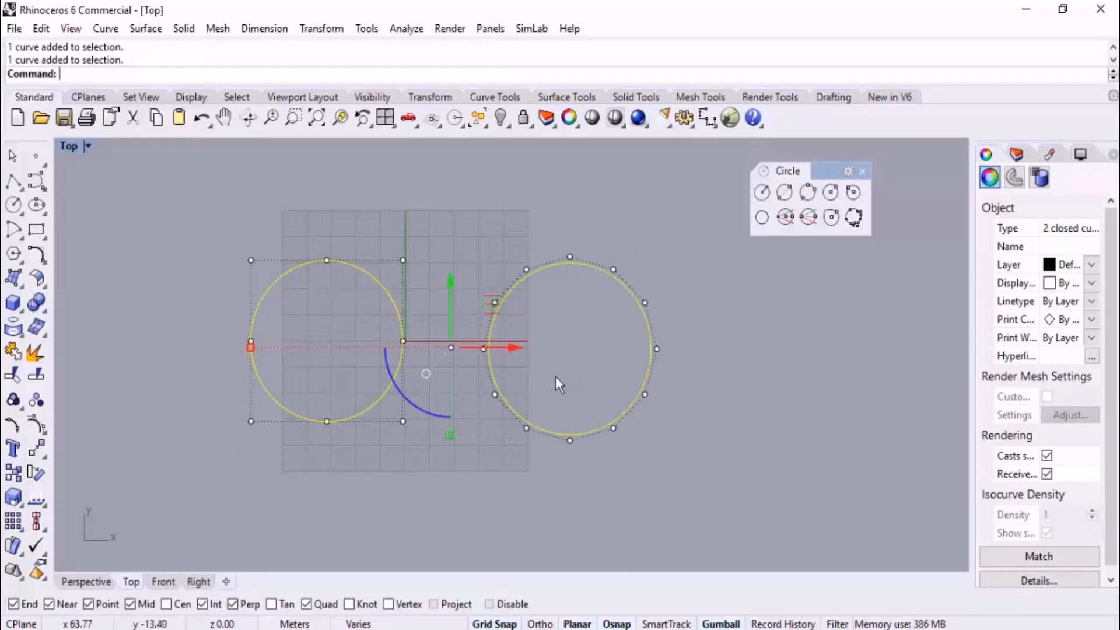
pyautogui.scroll(1, 540, 369)
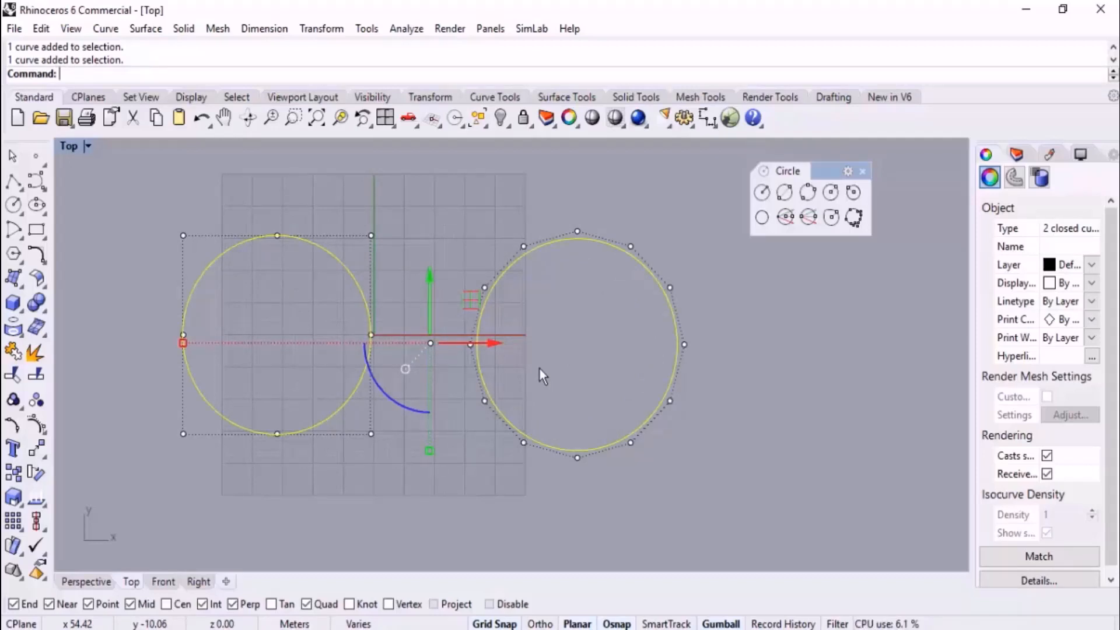
# Move the deformable circle's topmost control point down through the circle to its lower edge
pyautogui.moveTo(546, 188); pyautogui.dragTo(606, 286)
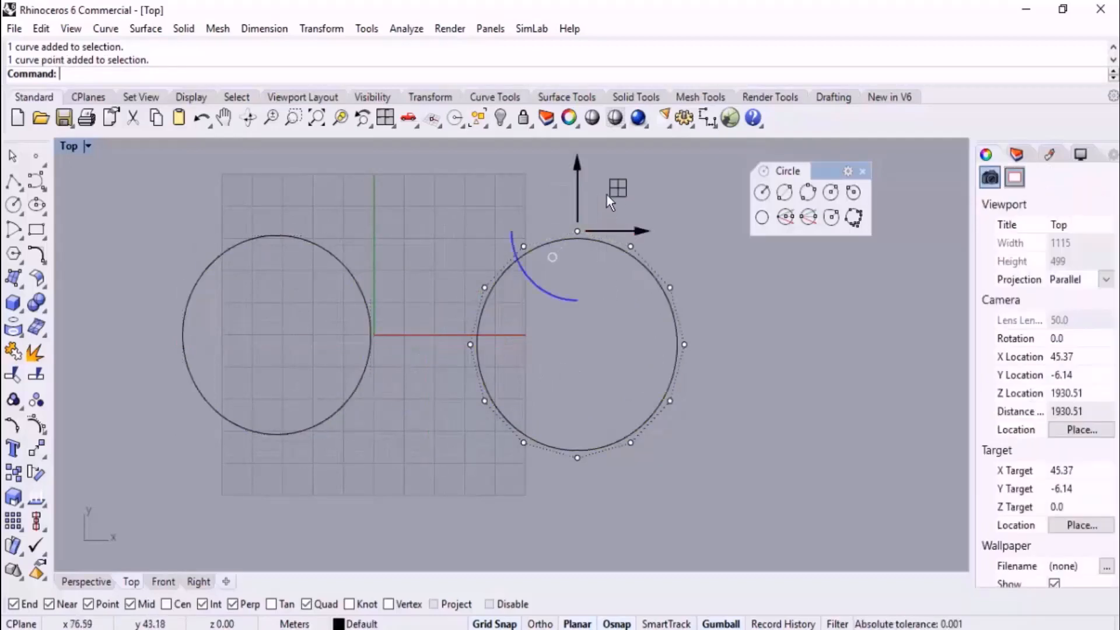
pyautogui.moveTo(617, 184); pyautogui.dragTo(656, 411)
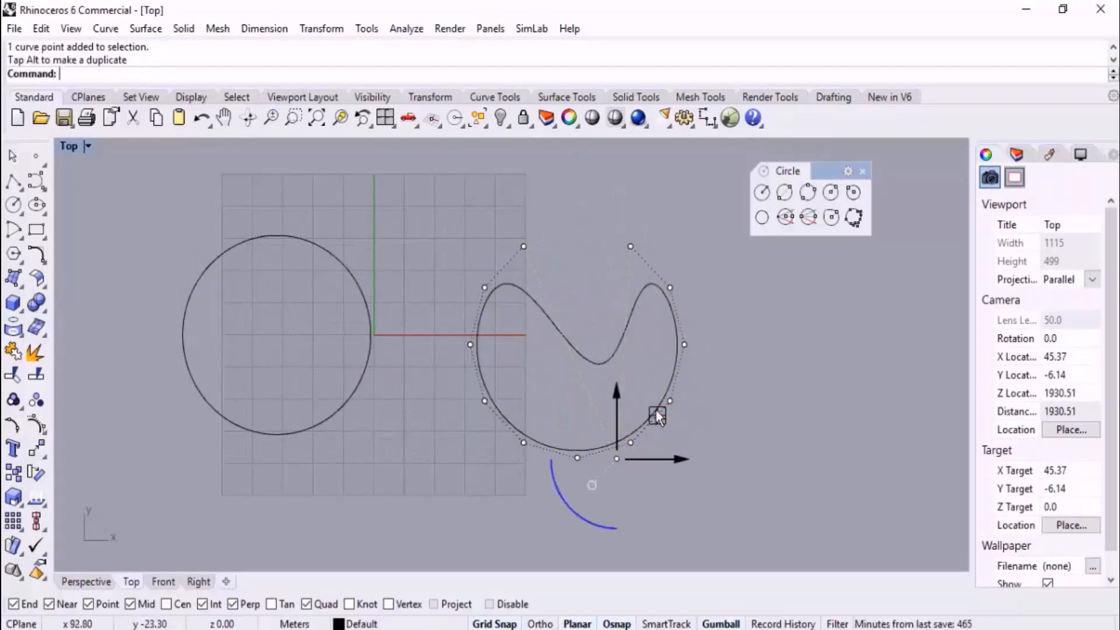
pyautogui.moveTo(543, 408); pyautogui.dragTo(628, 411, button='right')
# Move the standard circle's upper-right control point down and inward, past the circle's center
pyautogui.click(442, 258)
pyautogui.click(429, 271)
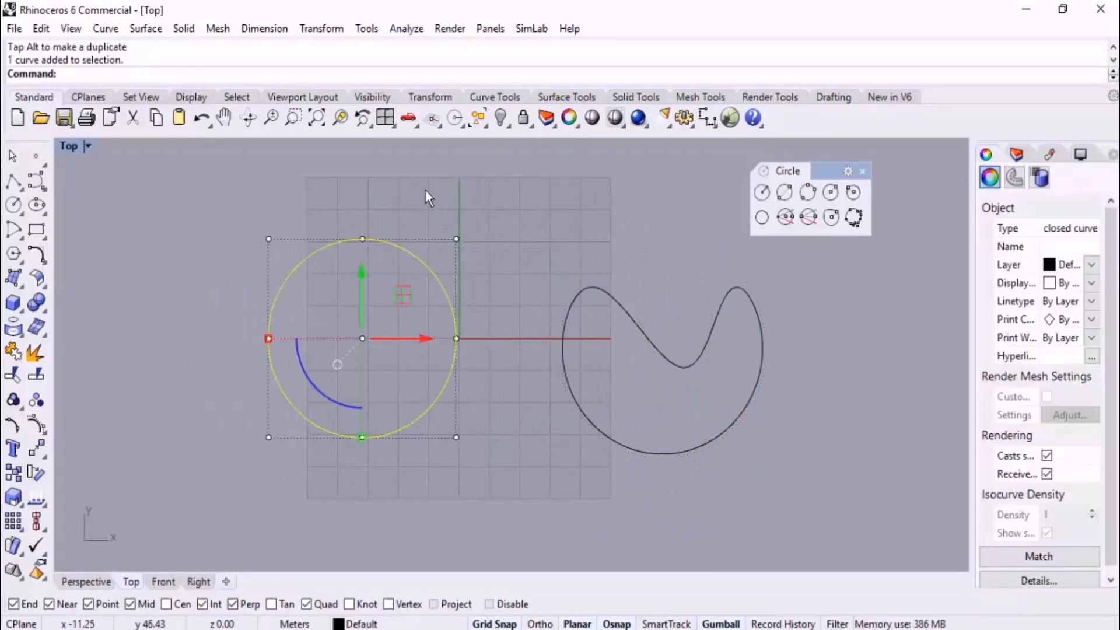
pyautogui.click(456, 239)
pyautogui.moveTo(456, 238); pyautogui.dragTo(370, 390)
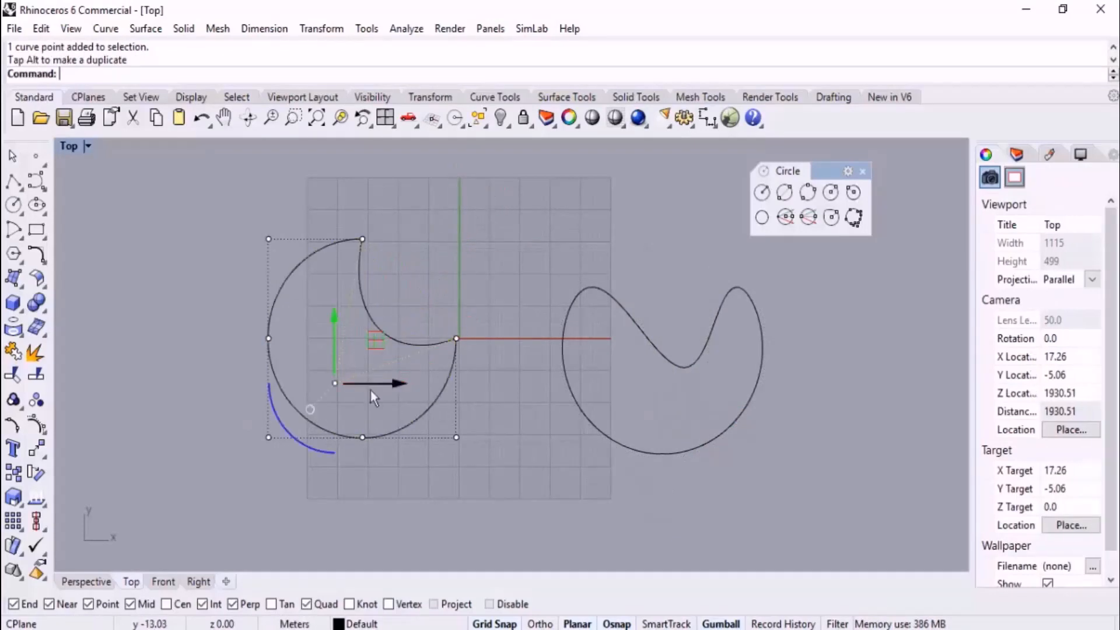
# Compare the control points of the two deformed curves, and undo both control point moves
pyautogui.moveTo(600, 380); pyautogui.dragTo(544, 331, button='right')
pyautogui.moveTo(614, 239); pyautogui.dragTo(568, 348)
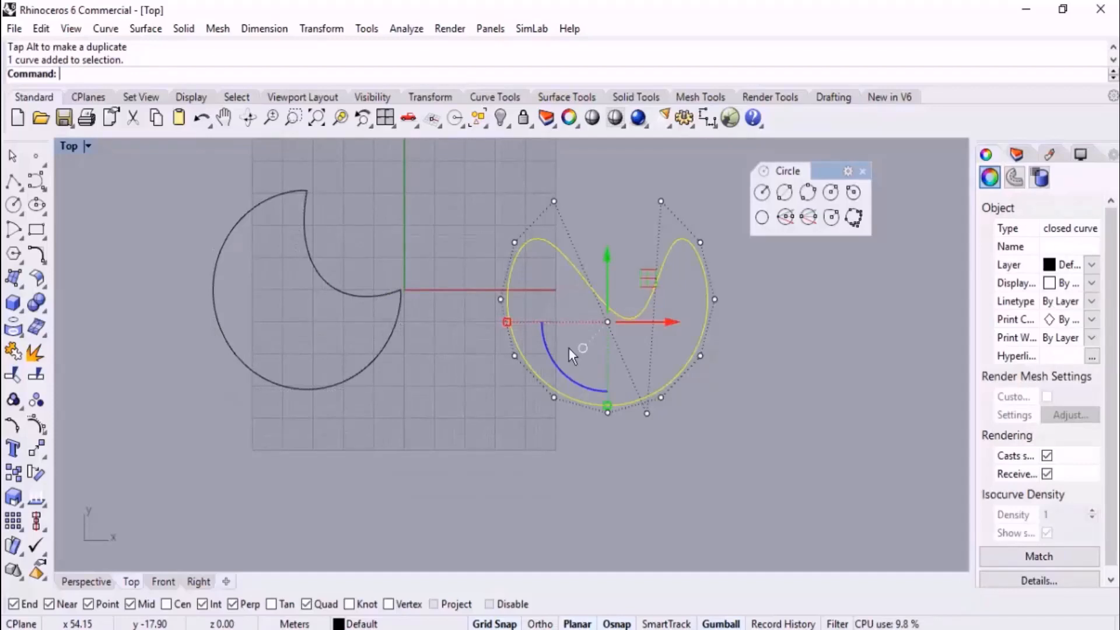
pyautogui.moveTo(342, 242); pyautogui.dragTo(303, 317)
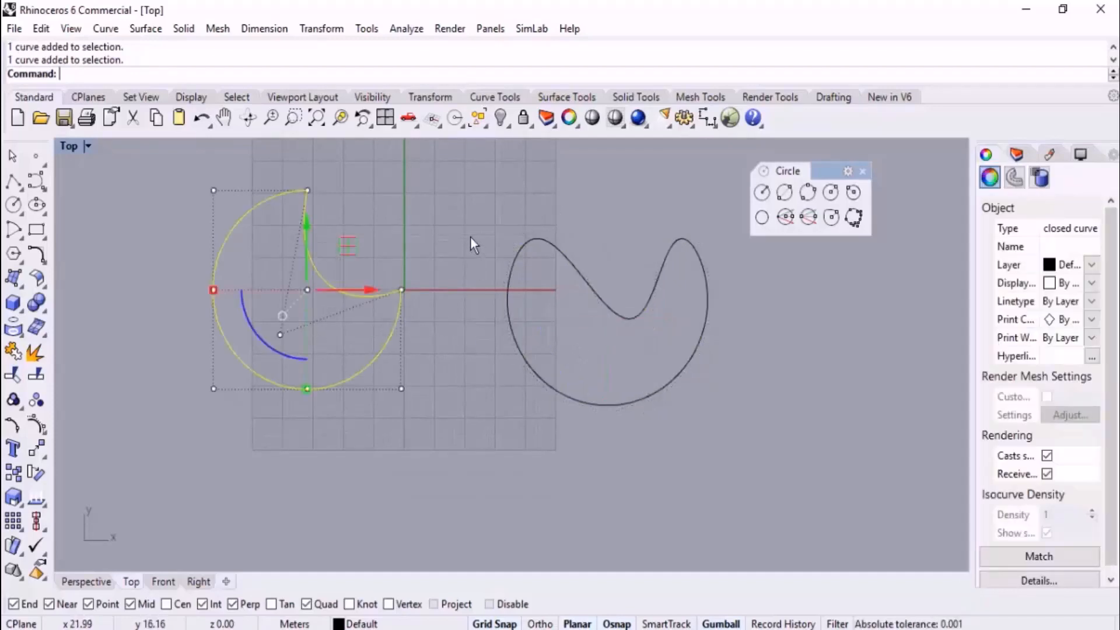
pyautogui.hotkey('ctrl', 'z')
# Undo the creation of the second, deformable circle beside the grid
pyautogui.hotkey('ctrl', 'z')
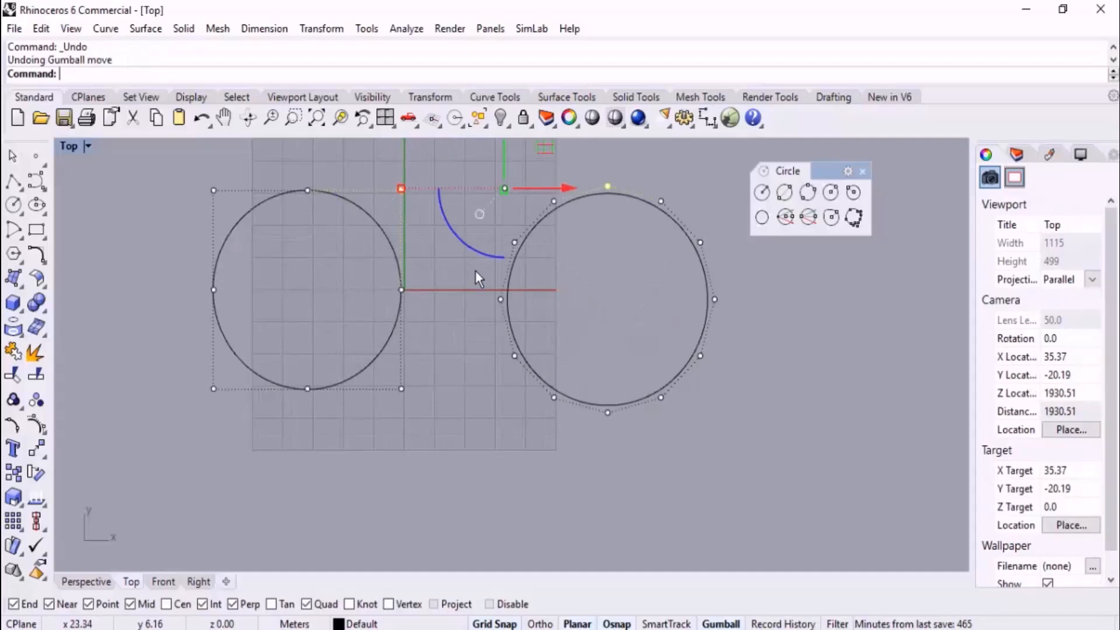
pyautogui.hotkey('ctrl', 'z')
pyautogui.click(508, 290)
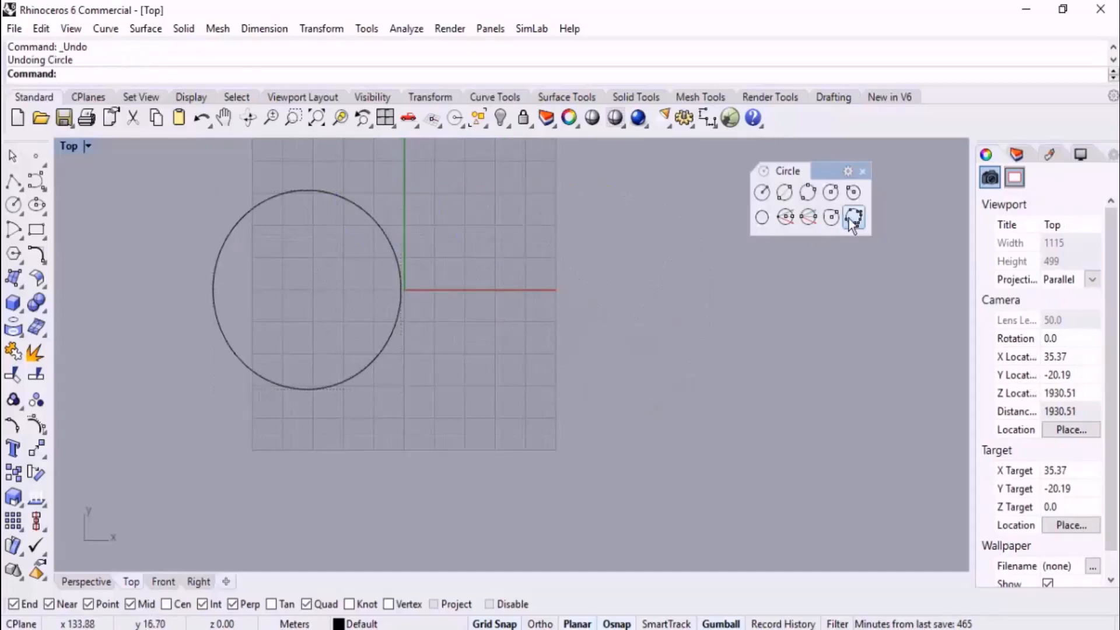
# Draw a deformable circle with 8 control points and a radius of about 30 m beside the existing circle, and undo it
pyautogui.click(831, 217)
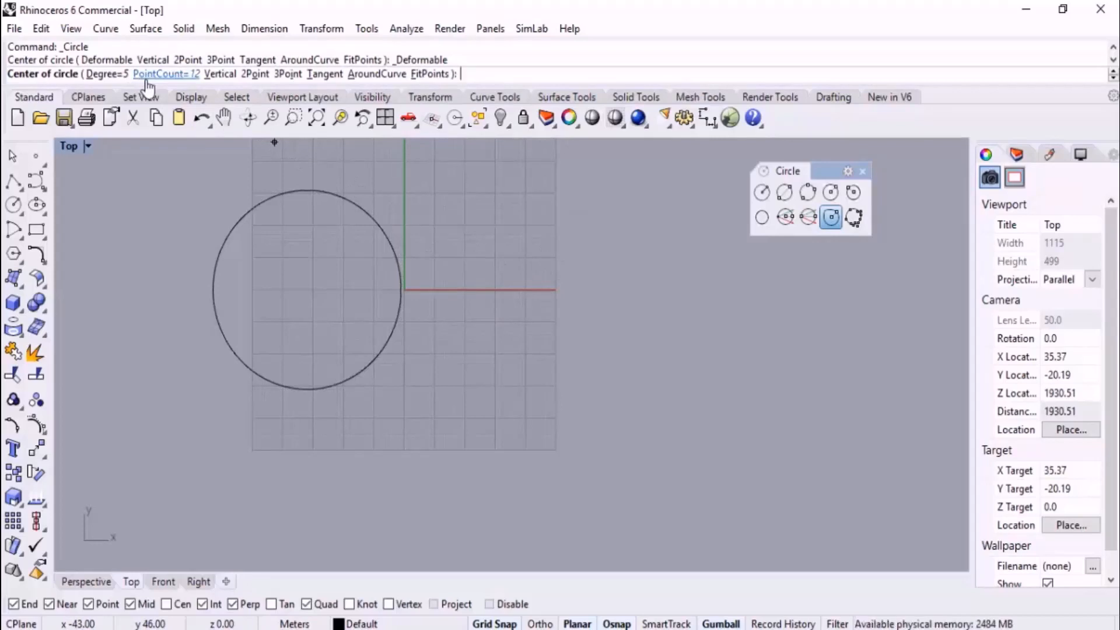
pyautogui.click(177, 75)
pyautogui.write('8')
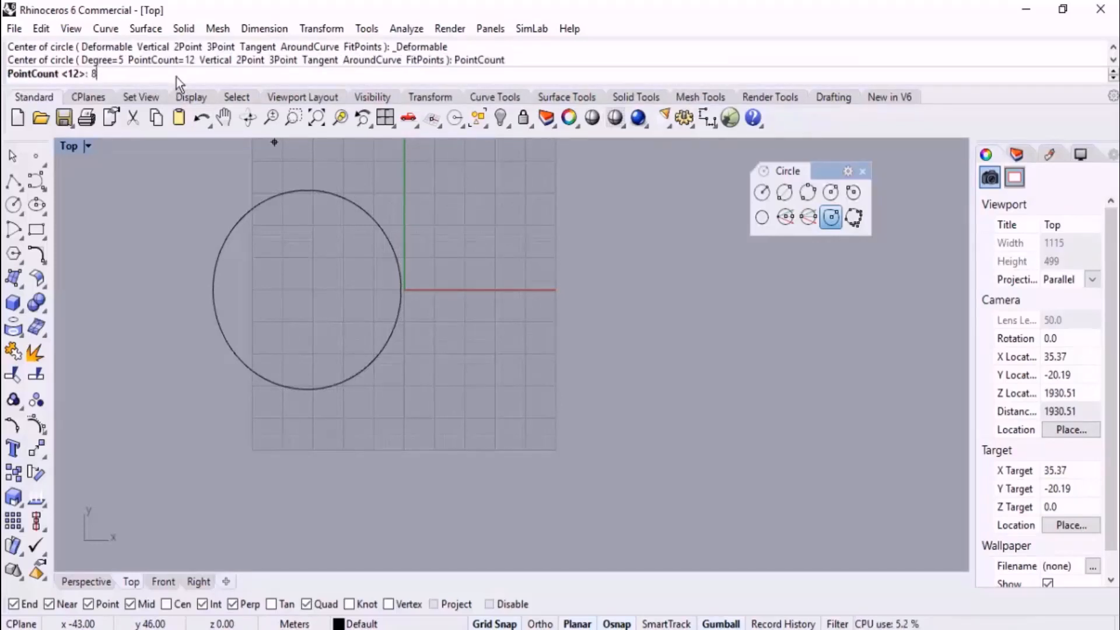
pyautogui.press('Return')
pyautogui.click(553, 287)
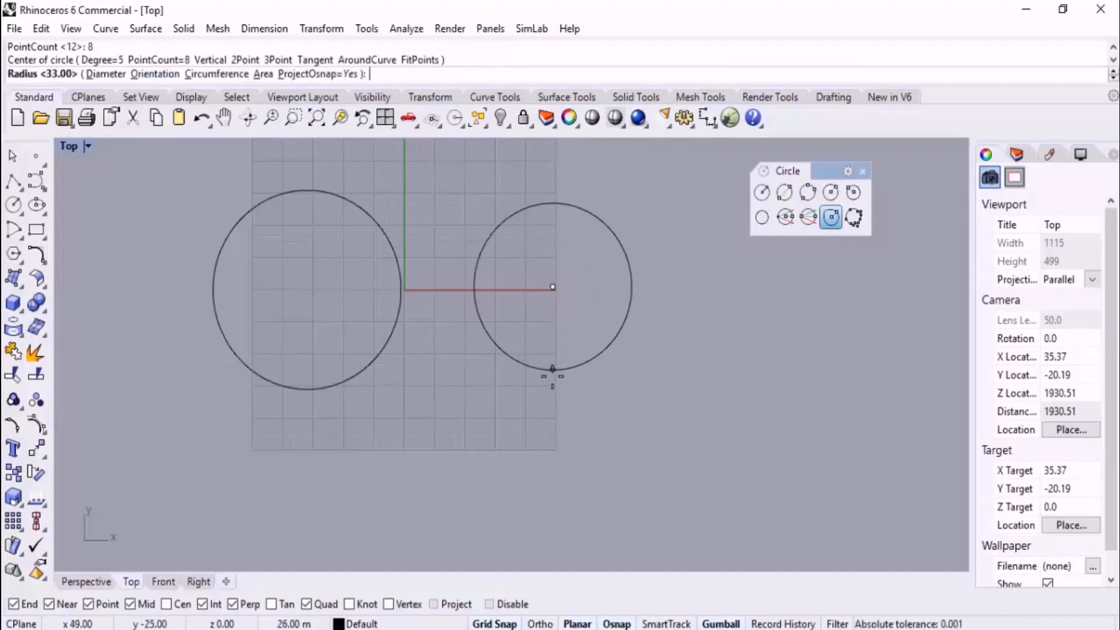
pyautogui.click(554, 382)
pyautogui.click(642, 308)
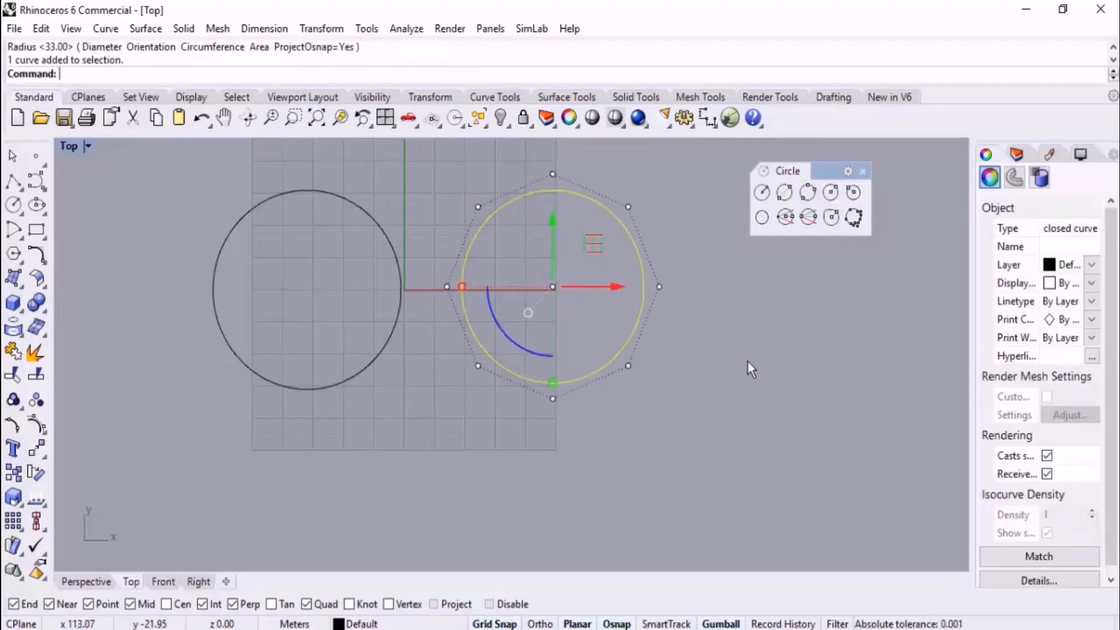
pyautogui.hotkey('ctrl', 'z')
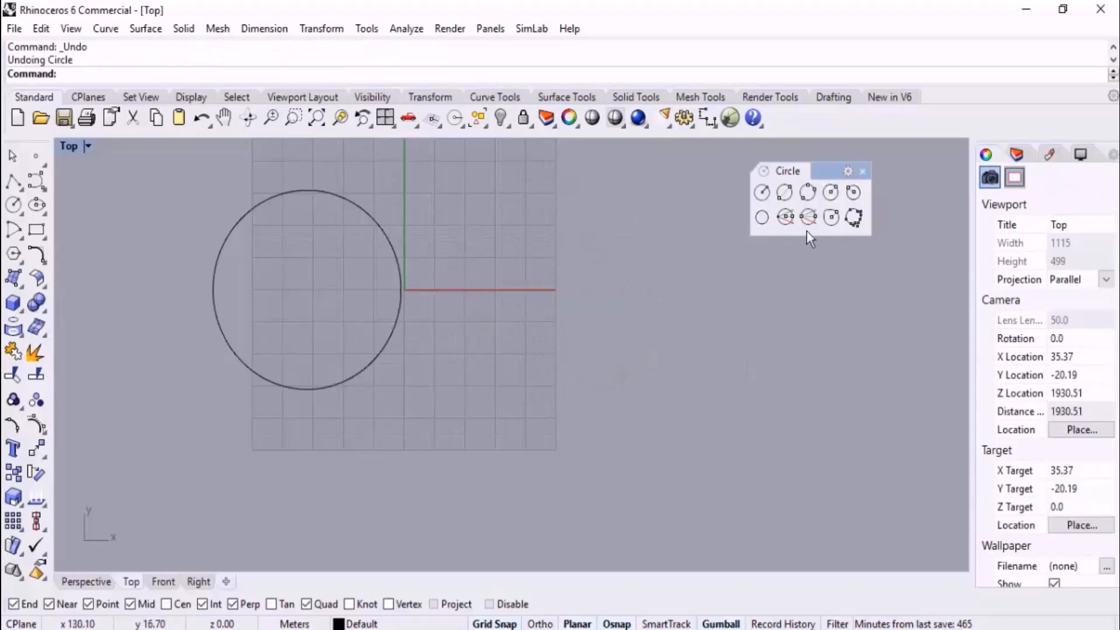
# Draw a degree 5 deformable circle with 12 control points beside the existing circle and select it to show its points
pyautogui.click(834, 217)
pyautogui.click(109, 74)
pyautogui.click(158, 75)
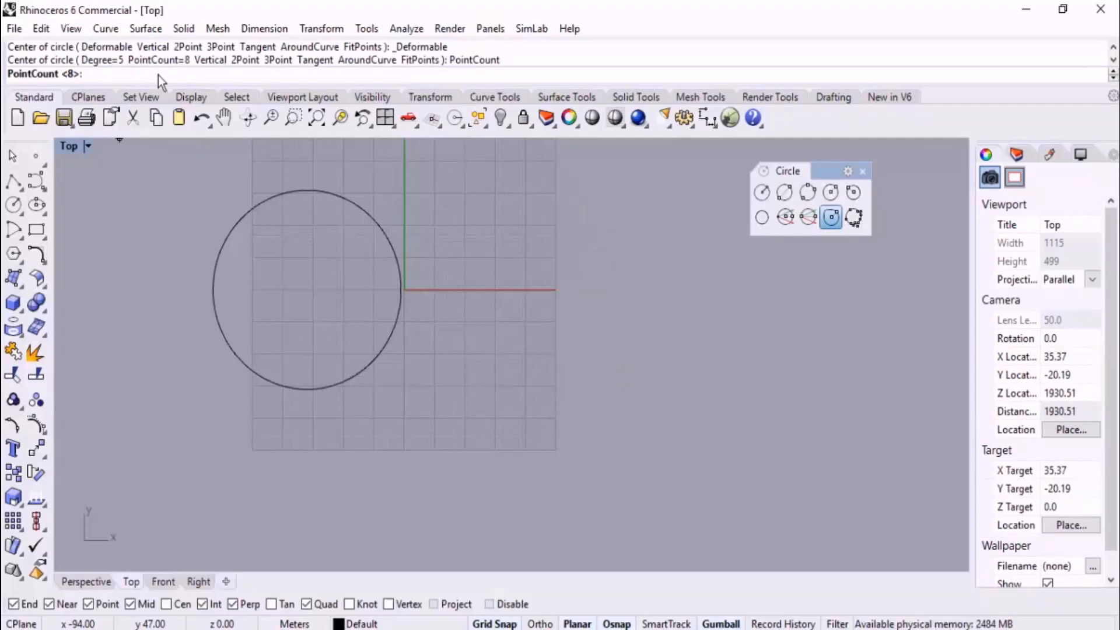
pyautogui.write('12')
pyautogui.press('Return')
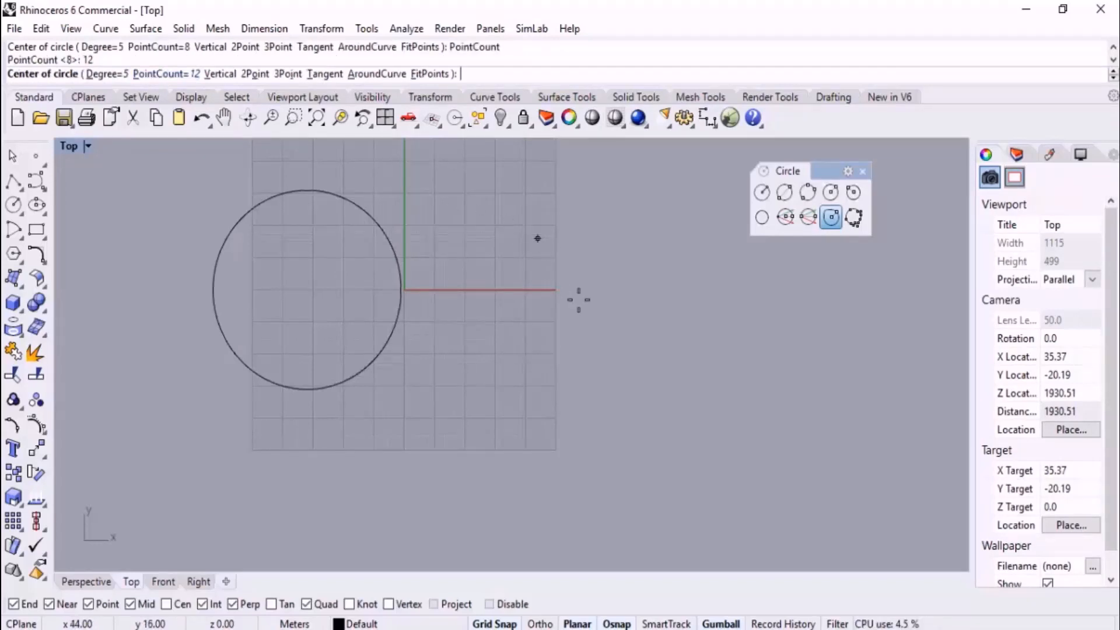
pyautogui.scroll(-2, 492, 386)
pyautogui.moveTo(492, 386); pyautogui.dragTo(438, 362, button='right')
pyautogui.click(468, 331)
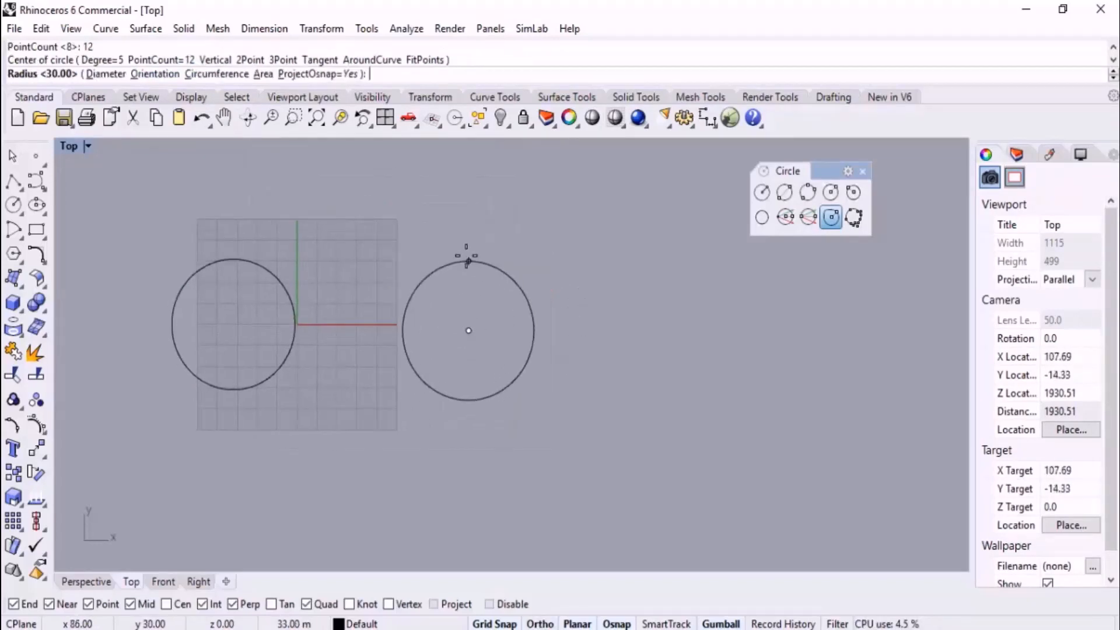
pyautogui.click(467, 245)
pyautogui.click(523, 266)
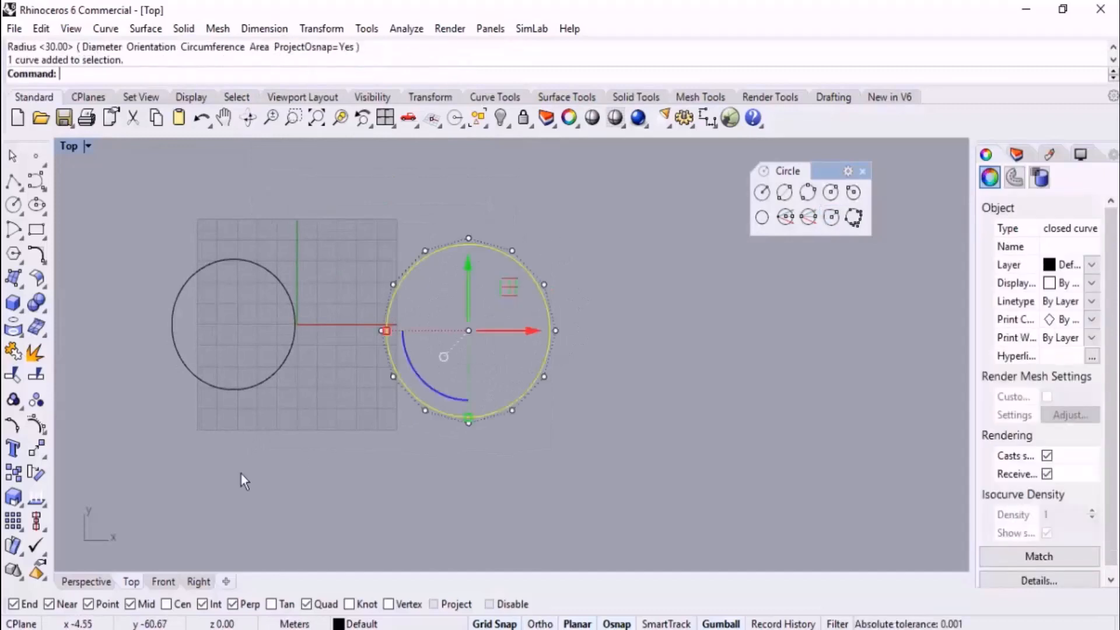
# Select every second control point of the 12-point deformable circle and switch to the Perspective view
pyautogui.scroll(4, 422, 334)
pyautogui.click(427, 207)
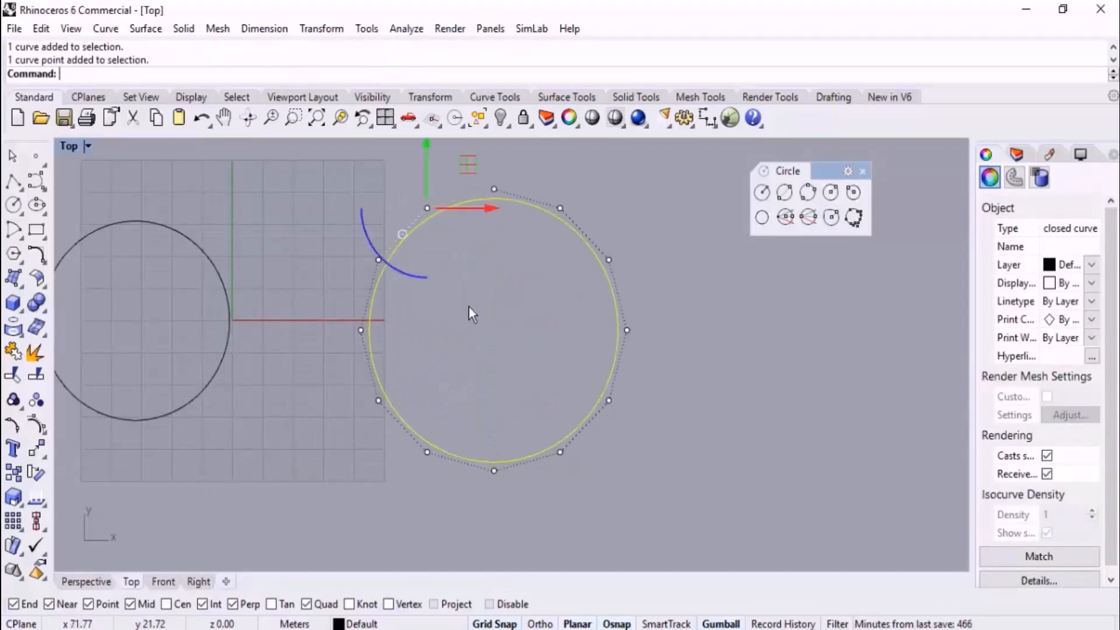
pyautogui.keyDown('shift'); pyautogui.click(560, 207); pyautogui.keyUp('shift')
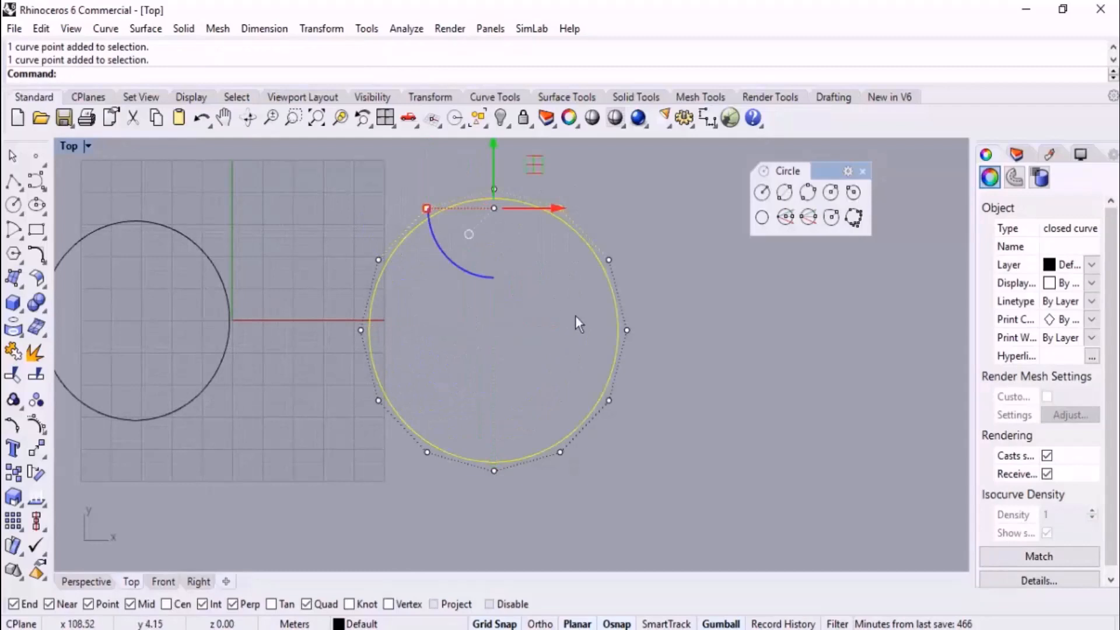
pyautogui.keyDown('shift'); pyautogui.click(627, 331); pyautogui.keyUp('shift')
pyautogui.keyDown('shift'); pyautogui.moveTo(571, 481); pyautogui.dragTo(574, 483); pyautogui.keyUp('shift')
pyautogui.keyDown('shift'); pyautogui.moveTo(413, 490); pyautogui.dragTo(458, 392); pyautogui.keyUp('shift')
pyautogui.keyDown('shift'); pyautogui.moveTo(326, 310); pyautogui.dragTo(384, 360); pyautogui.keyUp('shift')
pyautogui.click(95, 582)
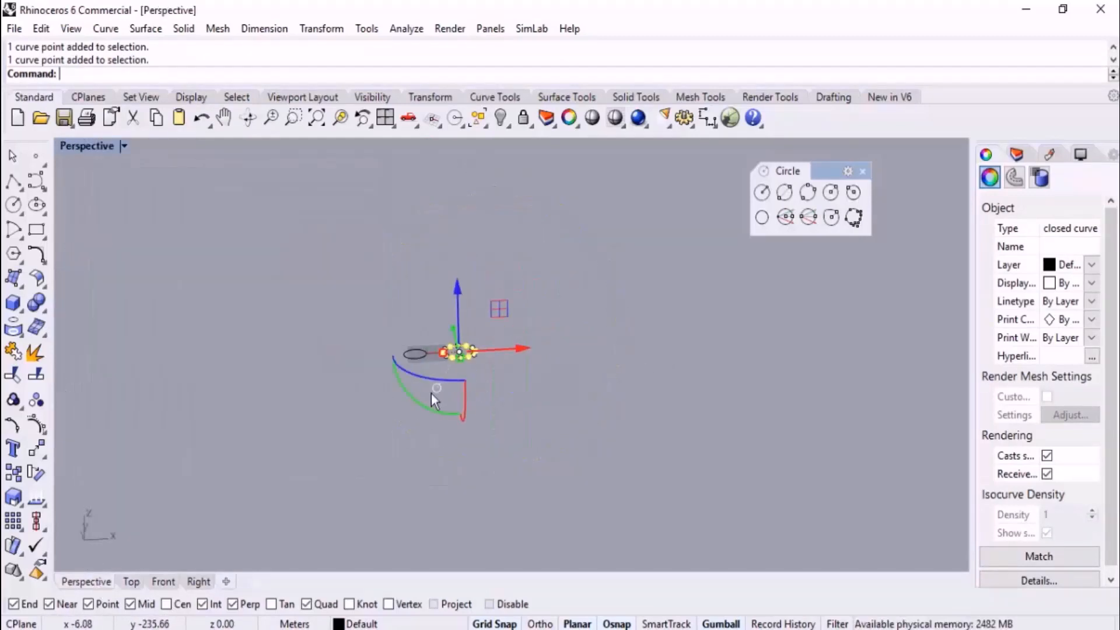
# Scale the six selected control points inward to reshape the circle into a wavy six-lobed curve, and clear the selection
pyautogui.scroll(15, 447, 356)
pyautogui.moveTo(601, 308); pyautogui.dragTo(608, 369, button='right')
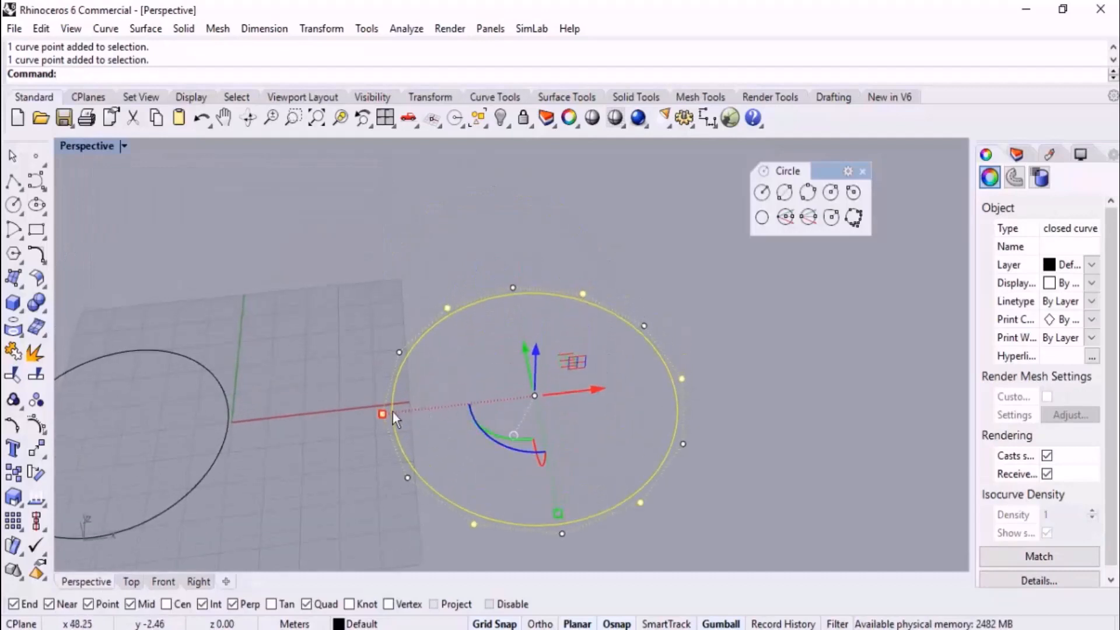
pyautogui.moveTo(393, 412); pyautogui.dragTo(460, 406)
pyautogui.keyDown('shift'); pyautogui.moveTo(466, 404); pyautogui.dragTo(466, 405); pyautogui.keyUp('shift')
pyautogui.moveTo(645, 397); pyautogui.dragTo(601, 301, button='right')
pyautogui.moveTo(517, 273); pyautogui.dragTo(561, 425)
pyautogui.moveTo(701, 371); pyautogui.dragTo(726, 445, button='right')
pyautogui.press('Escape')
pyautogui.press('Escape')
pyautogui.write('PL')
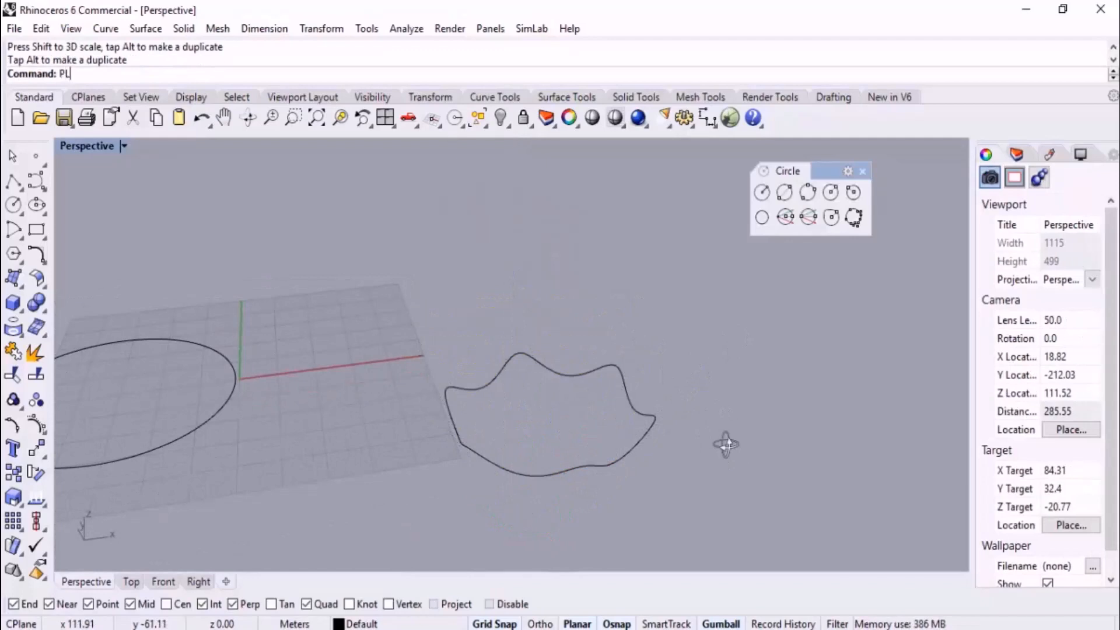
pyautogui.write('an')
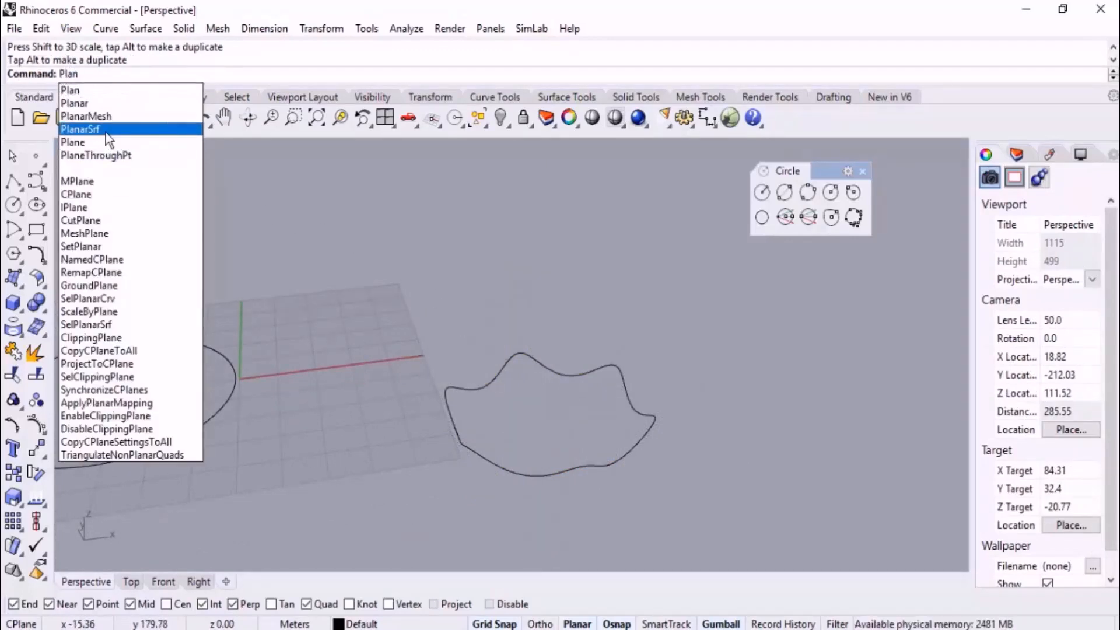
pyautogui.press('Escape')
# Create a Patch surface from the wavy curve with 50 U and 50 V spans, point spacing 1 and stiffness 1
pyautogui.write('Pa')
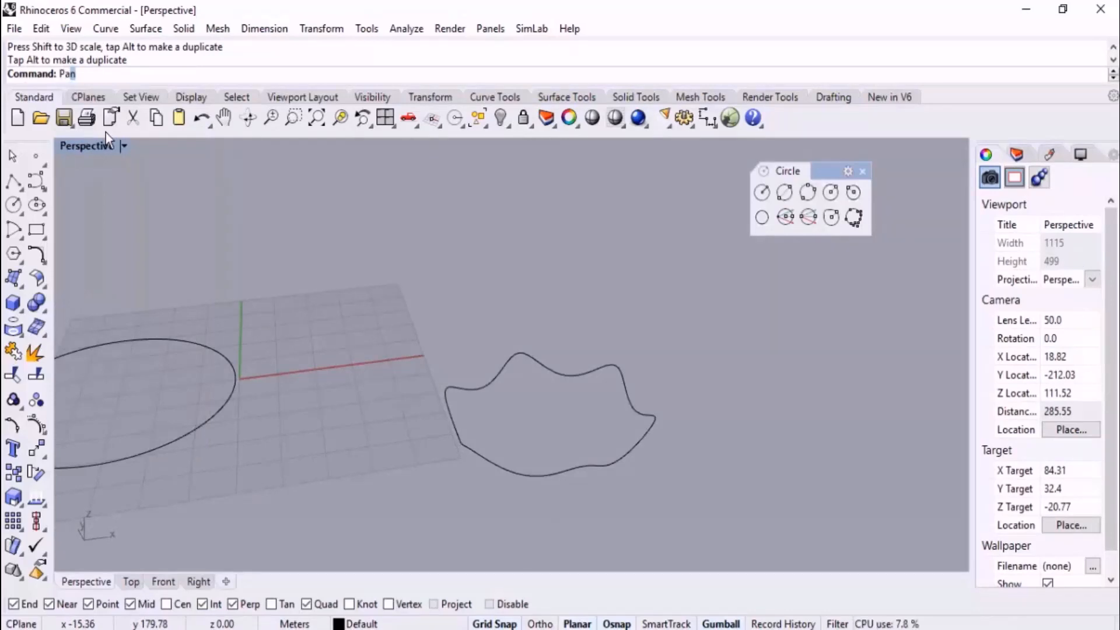
pyautogui.write('tch')
pyautogui.press('Return')
pyautogui.click(547, 368)
pyautogui.press('Return')
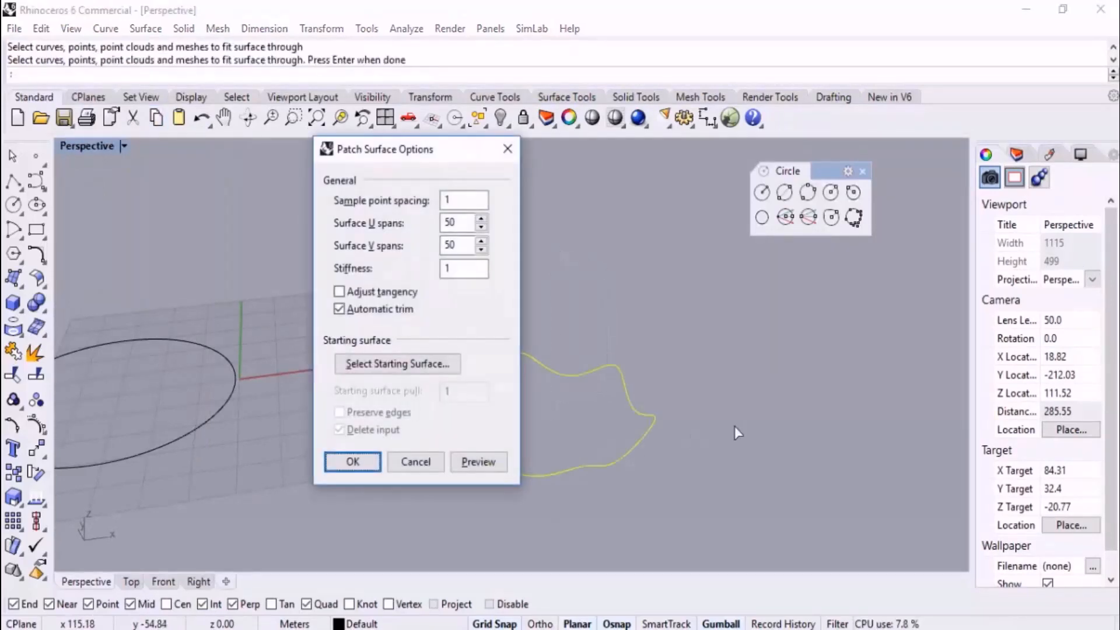
pyautogui.press('Return')
pyautogui.moveTo(714, 406); pyautogui.dragTo(561, 383, button='right')
# Undo the patch surface and the control point edits back to the round deformable circle
pyautogui.hotkey('ctrl', 'z')
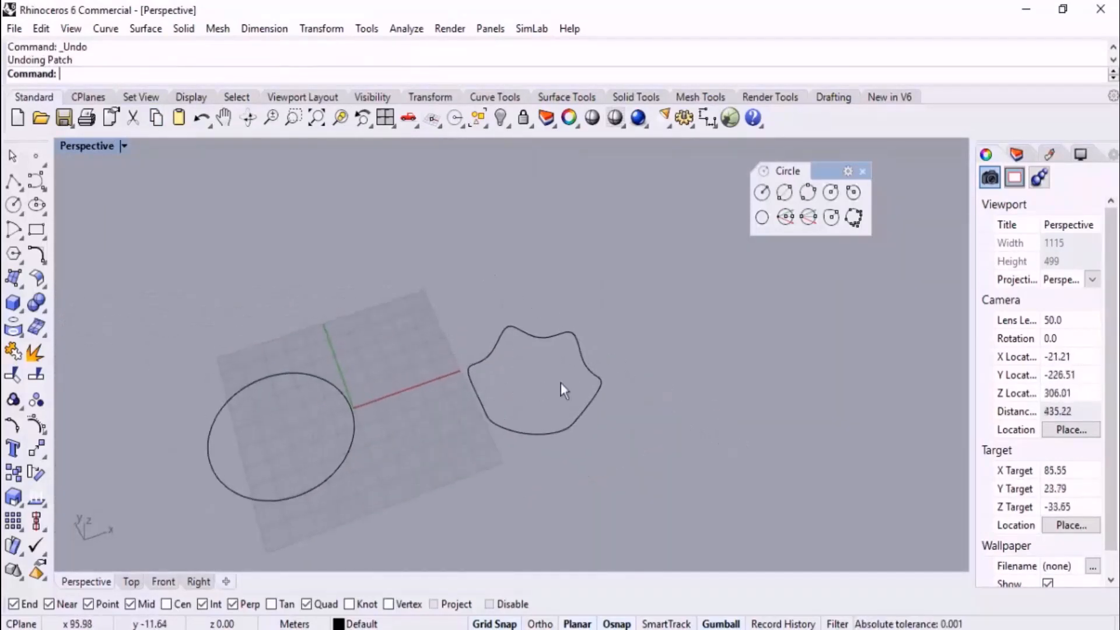
pyautogui.hotkey('ctrl', 'z')
pyautogui.hotkey('ctrl', 'z')
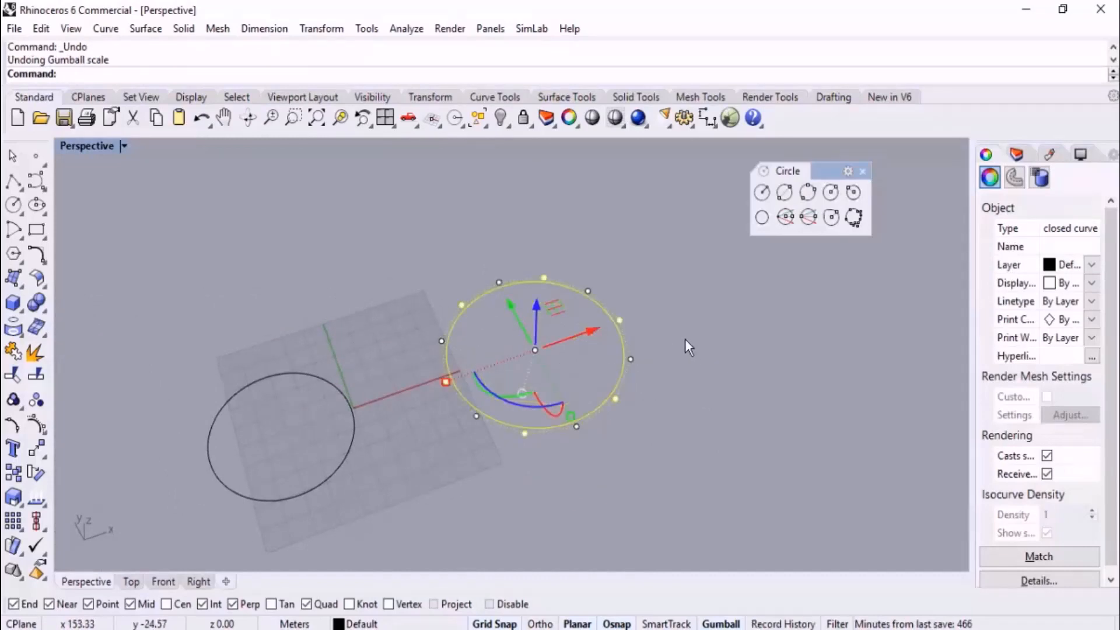
# Scale the six selected control points inward, raise them above the plane, and patch the resulting curve into a domed star-shaped surface
pyautogui.moveTo(685, 338); pyautogui.dragTo(668, 370, button='right')
pyautogui.moveTo(437, 389); pyautogui.dragTo(495, 376)
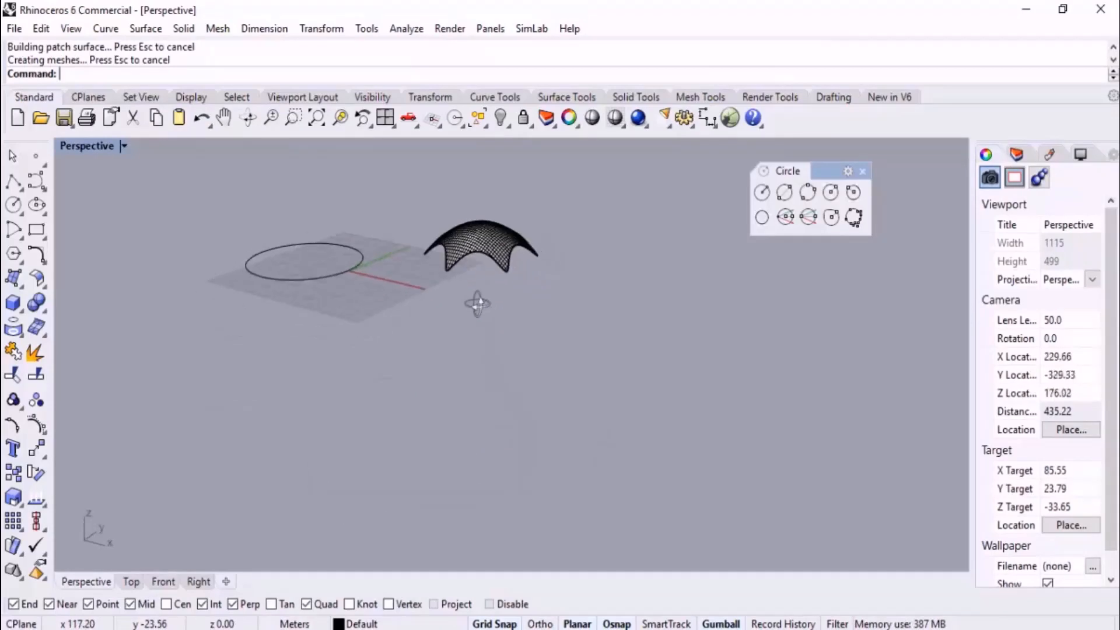
pyautogui.scroll(5, 600, 281)
pyautogui.moveTo(600, 280); pyautogui.dragTo(797, 296, button='right')
pyautogui.scroll(-8, 565, 266)
pyautogui.moveTo(564, 266); pyautogui.dragTo(474, 327, button='right')
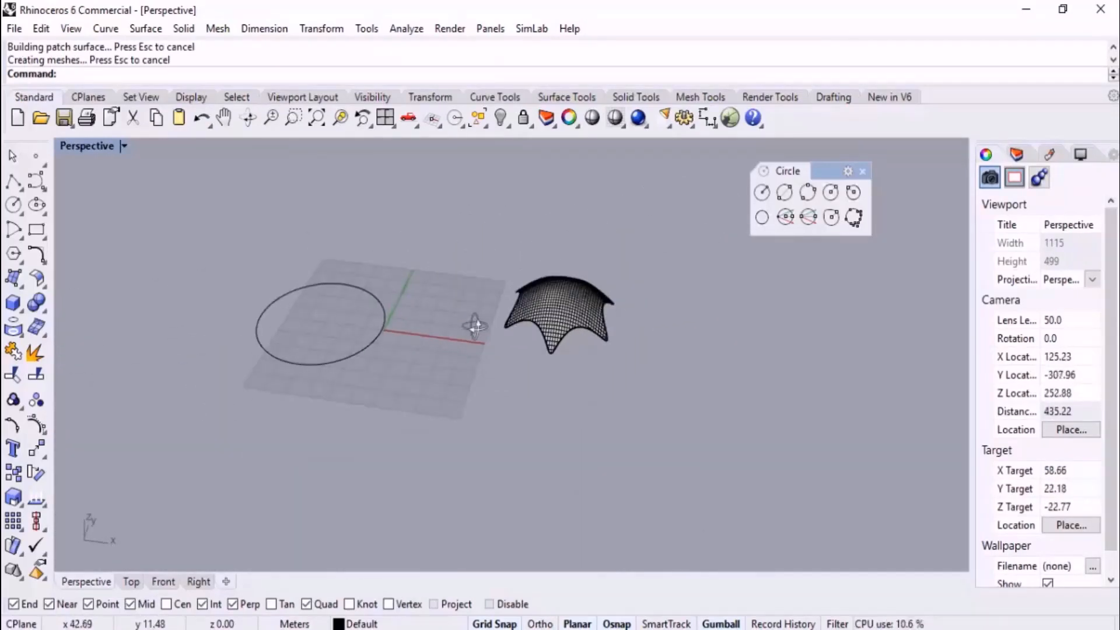
pyautogui.scroll(-4, 598, 368)
pyautogui.moveTo(689, 369); pyautogui.dragTo(653, 374, button='right')
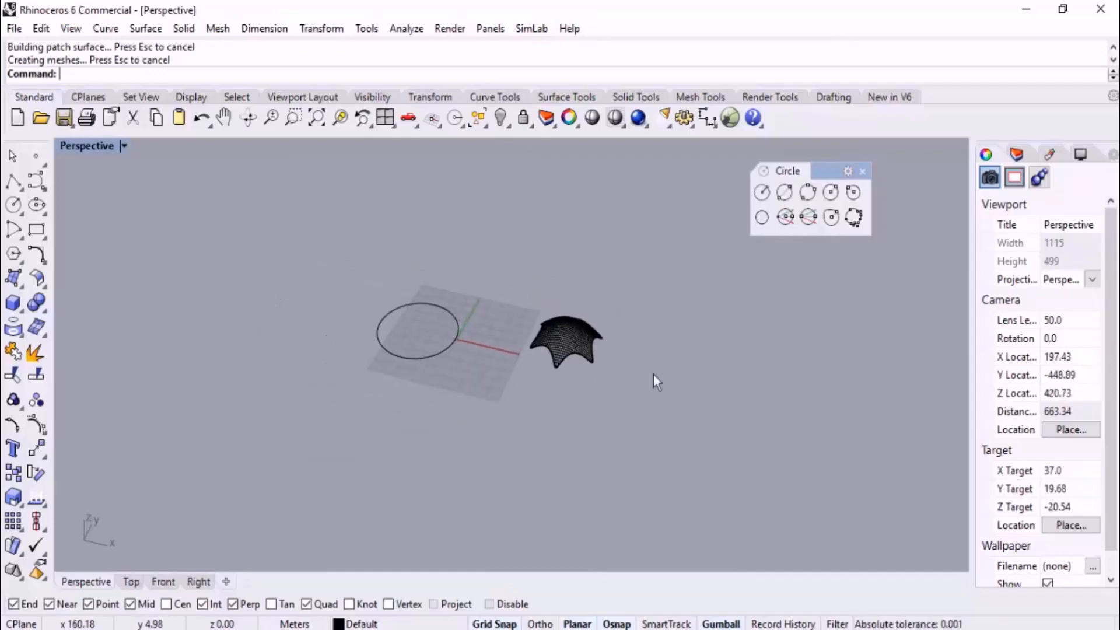
# Delete both curves and the patch surface
pyautogui.scroll(4, 654, 375)
pyautogui.moveTo(610, 310); pyautogui.dragTo(325, 461)
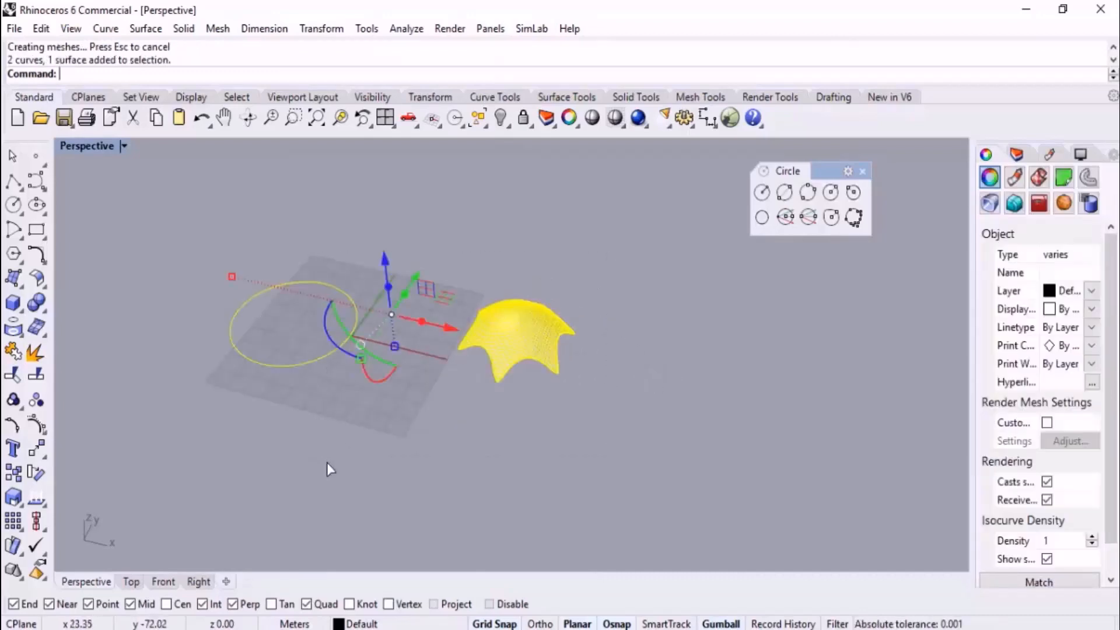
pyautogui.press('Delete')
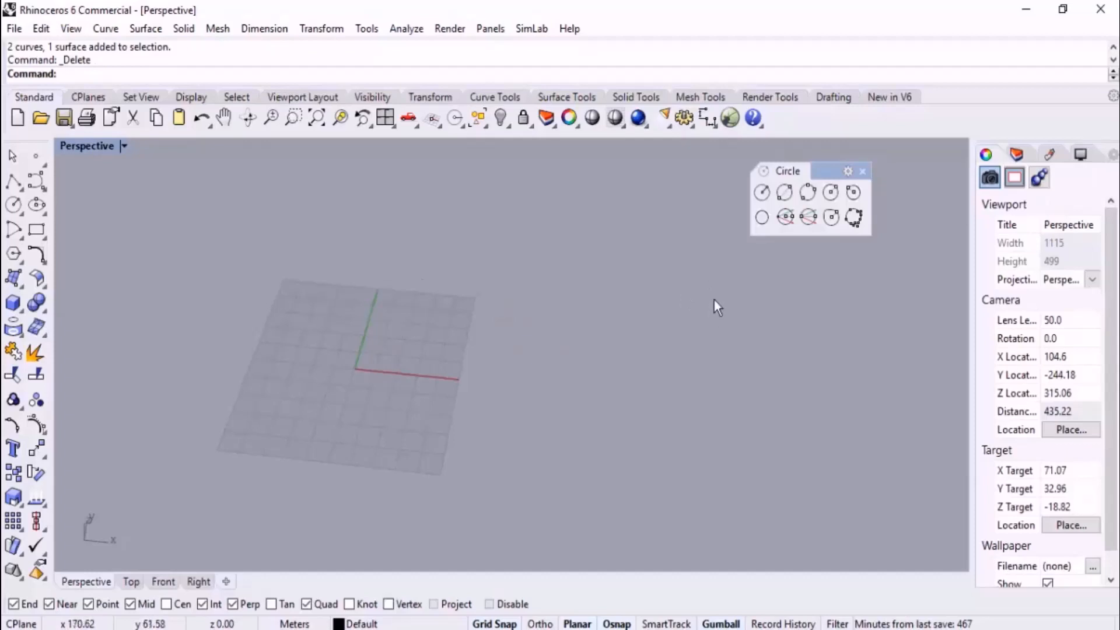
# Draw a deformable circle with degree 5 and 12 points through three points on and near the grid
pyautogui.click(762, 193)
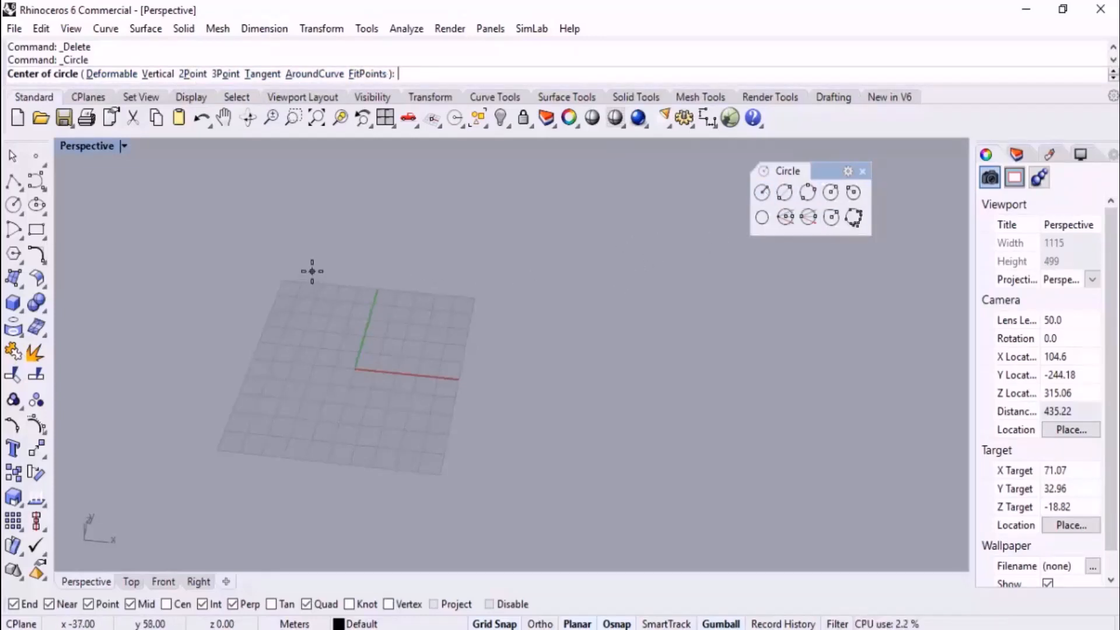
pyautogui.click(112, 73)
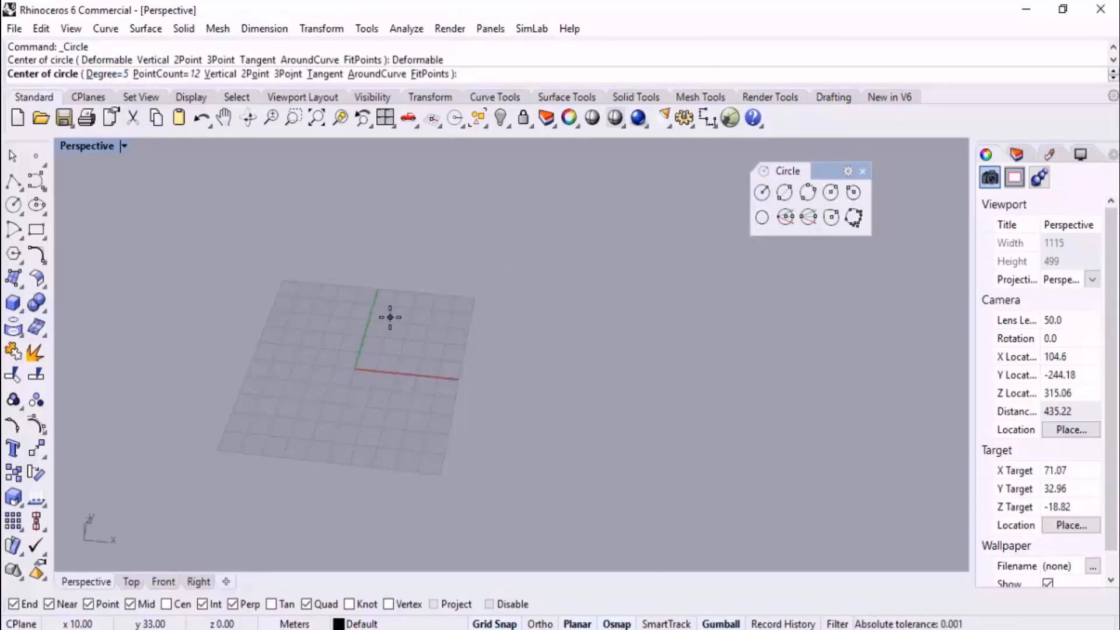
pyautogui.click(288, 74)
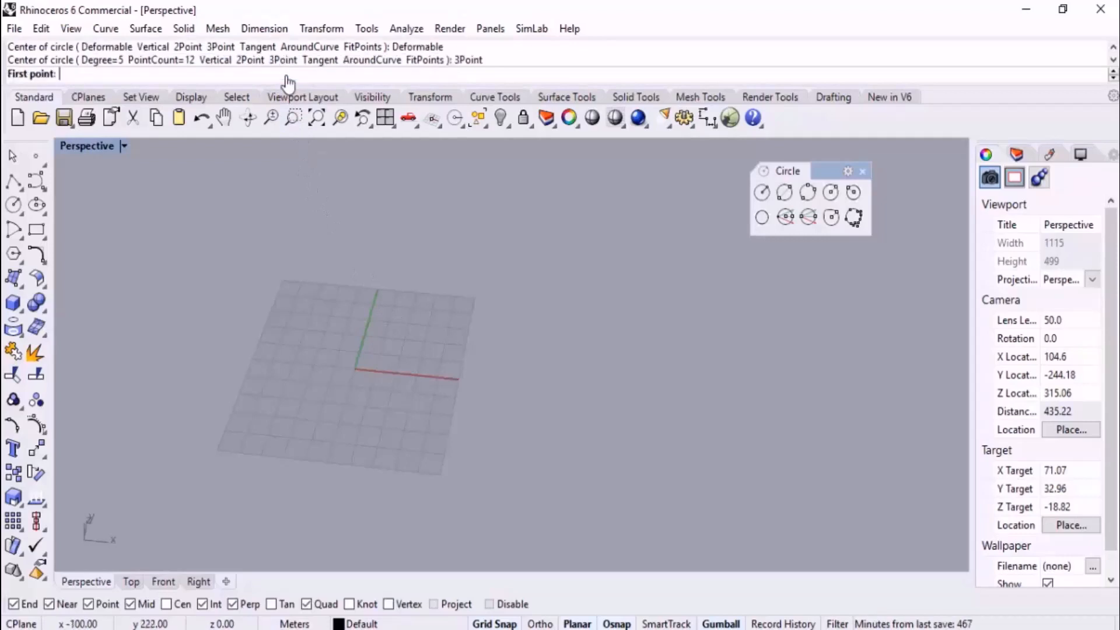
pyautogui.click(316, 354)
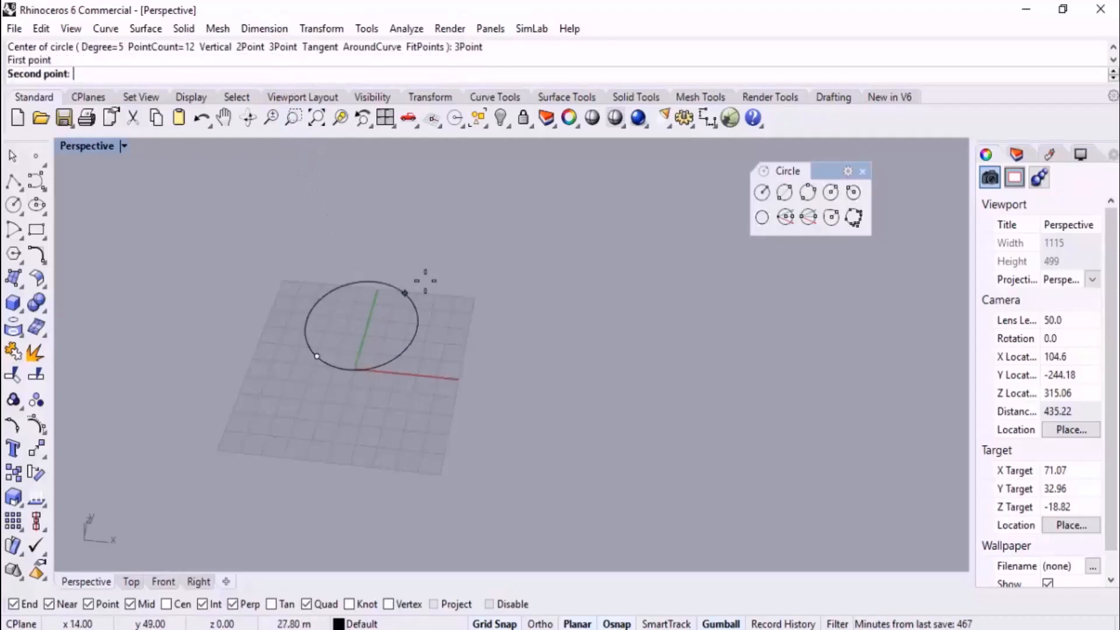
pyautogui.click(417, 273)
pyautogui.click(512, 387)
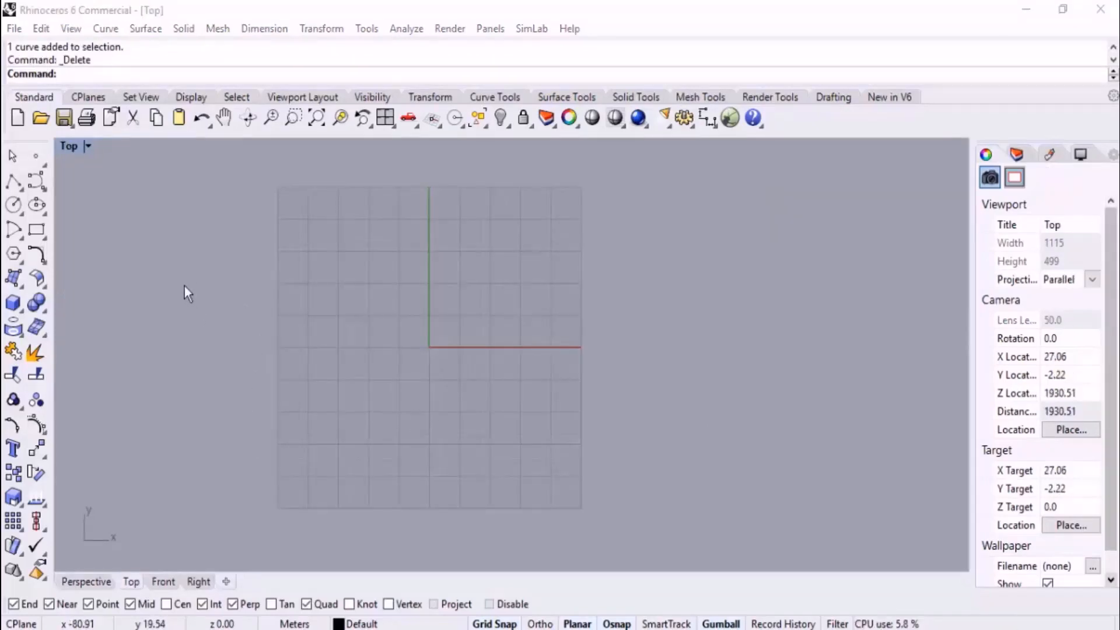
# Keep the ellipse tool set floating over the viewport and close the circle tool set
pyautogui.click(45, 215)
pyautogui.moveTo(68, 207); pyautogui.dragTo(599, 175)
pyautogui.click(863, 171)
pyautogui.moveTo(692, 181); pyautogui.dragTo(797, 165)
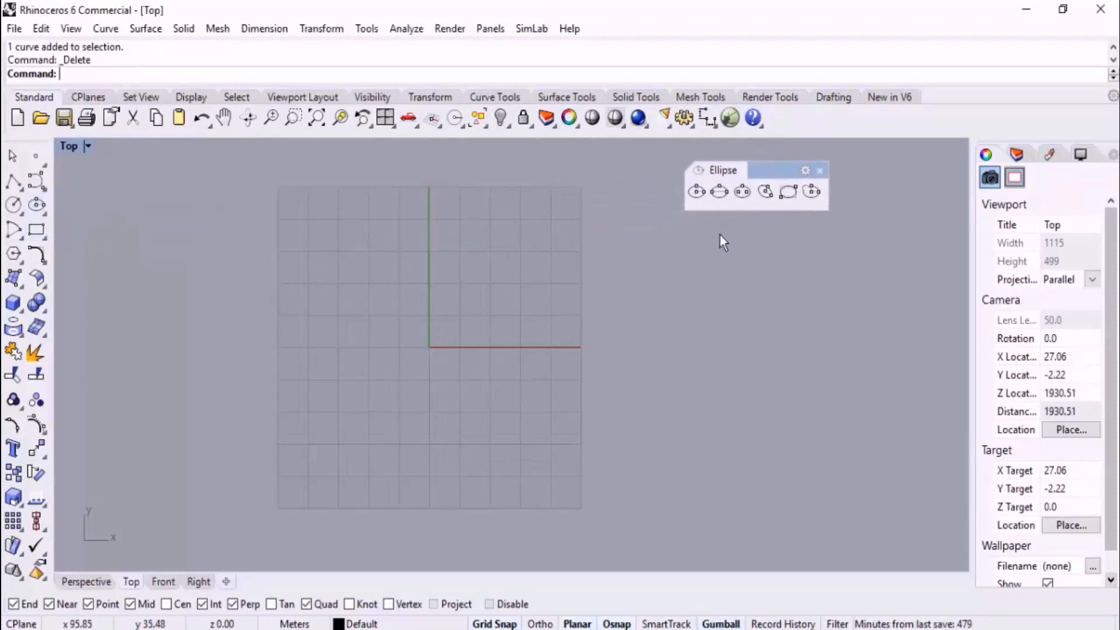
# Draw an ellipse from its center at about (-21, 9) with a horizontal first axis longer than the second
pyautogui.click(697, 190)
pyautogui.click(366, 318)
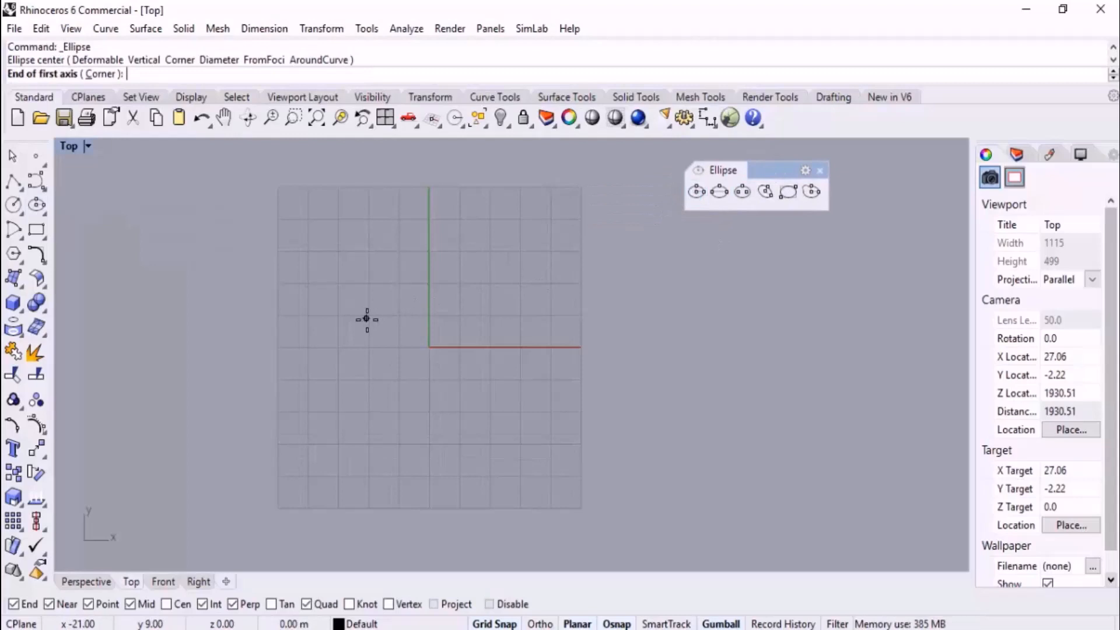
pyautogui.click(523, 318)
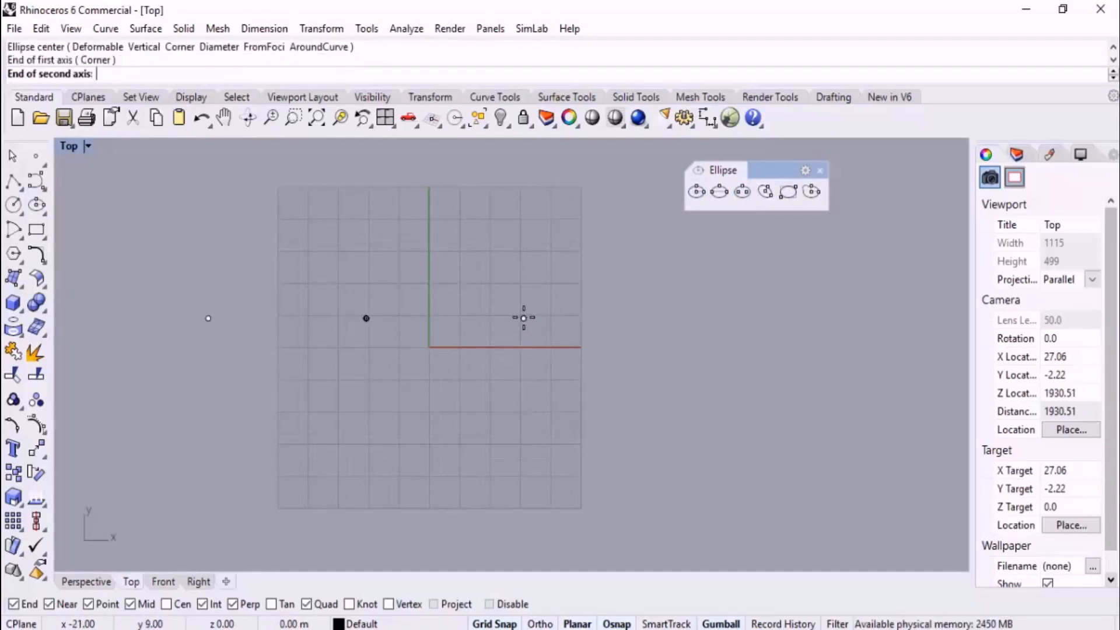
pyautogui.click(428, 209)
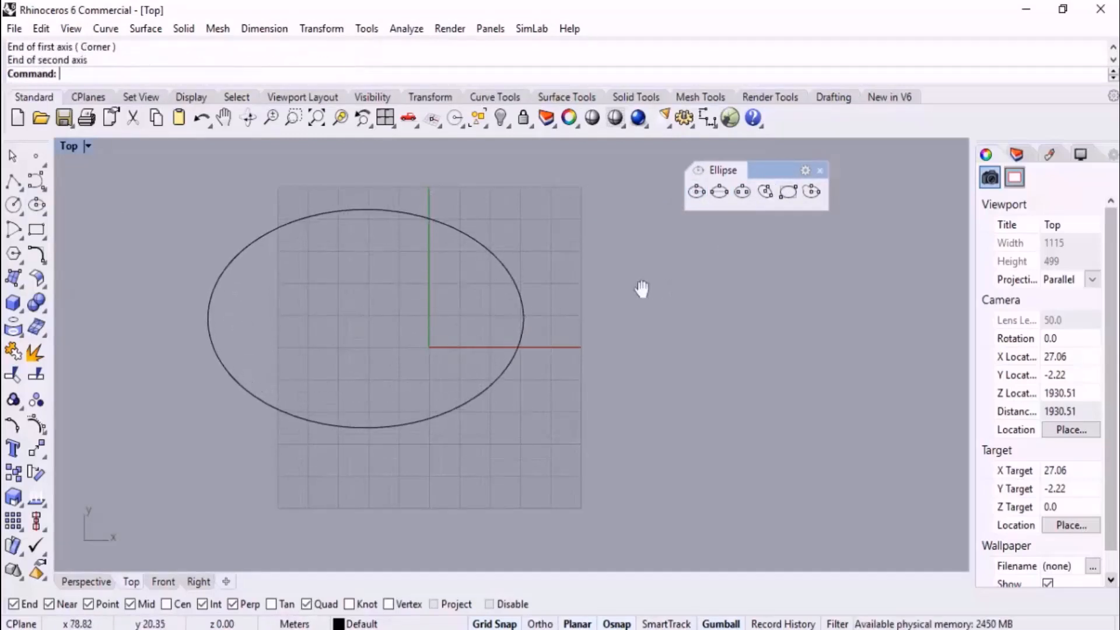
# Draw an ellipse by diameter beside the first one, with a horizontal first axis about 72 m long and a shorter second axis
pyautogui.moveTo(641, 289); pyautogui.dragTo(585, 284, button='right')
pyautogui.click(719, 191)
pyautogui.click(596, 318)
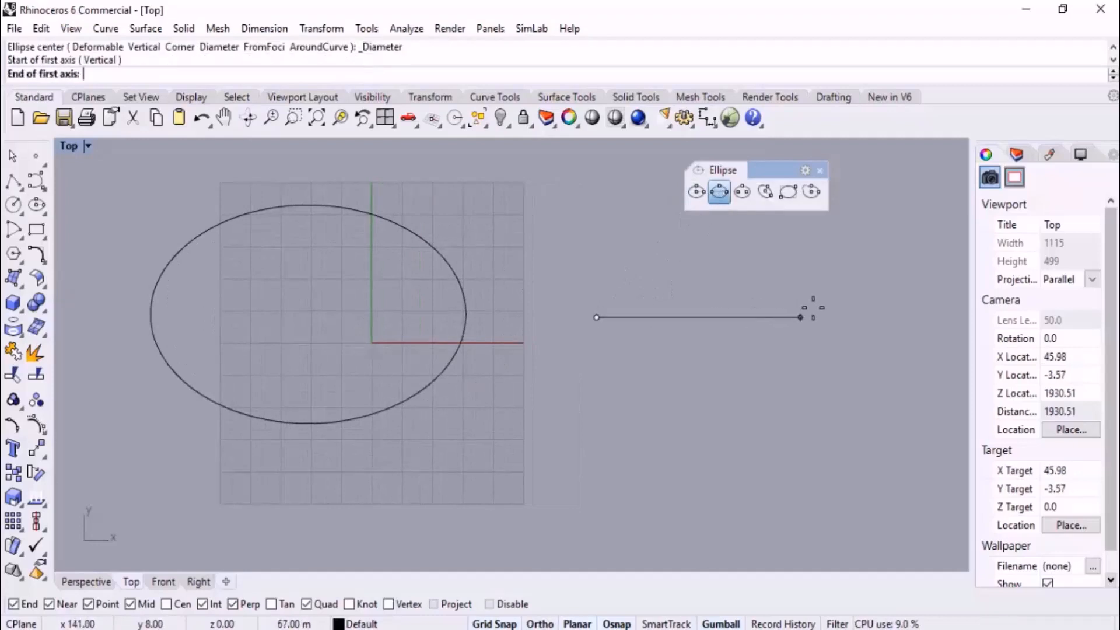
pyautogui.click(815, 315)
pyautogui.click(707, 249)
# Draw an ellipse from two foci below the others, with the first focus at about (38, -61) and the second horizontally across from it
pyautogui.scroll(-2, 666, 274)
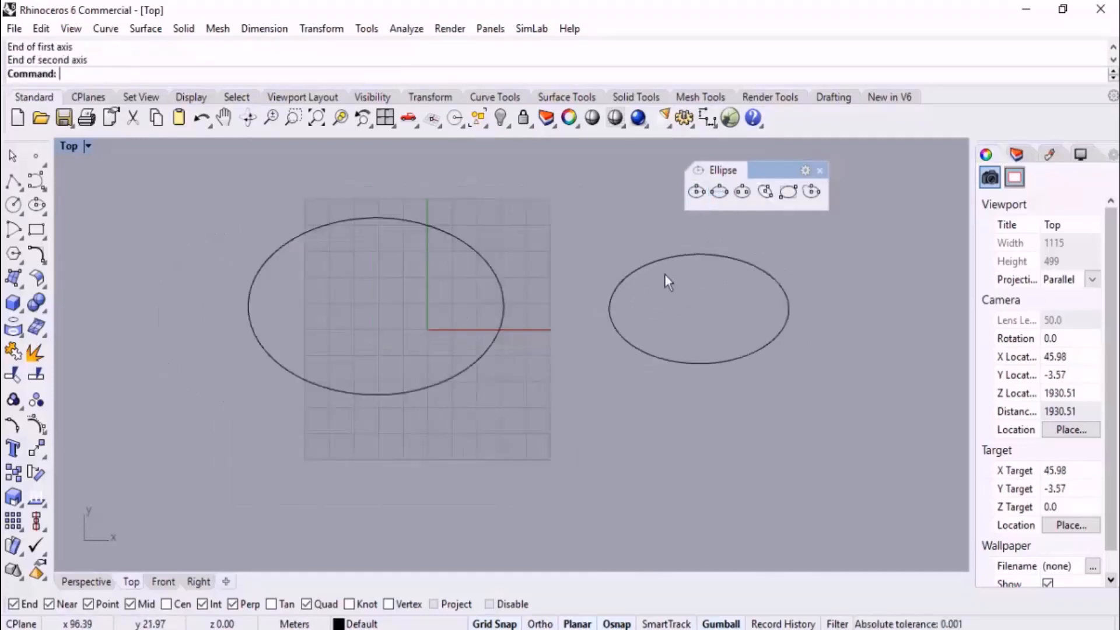
pyautogui.scroll(-1, 665, 274)
pyautogui.click(491, 453)
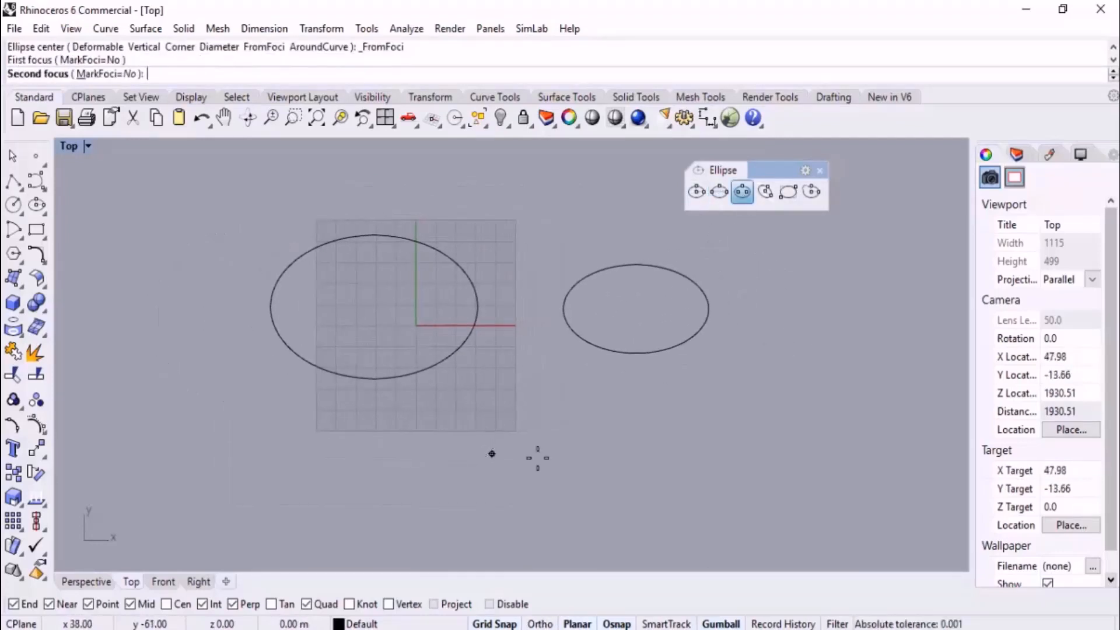
pyautogui.click(676, 453)
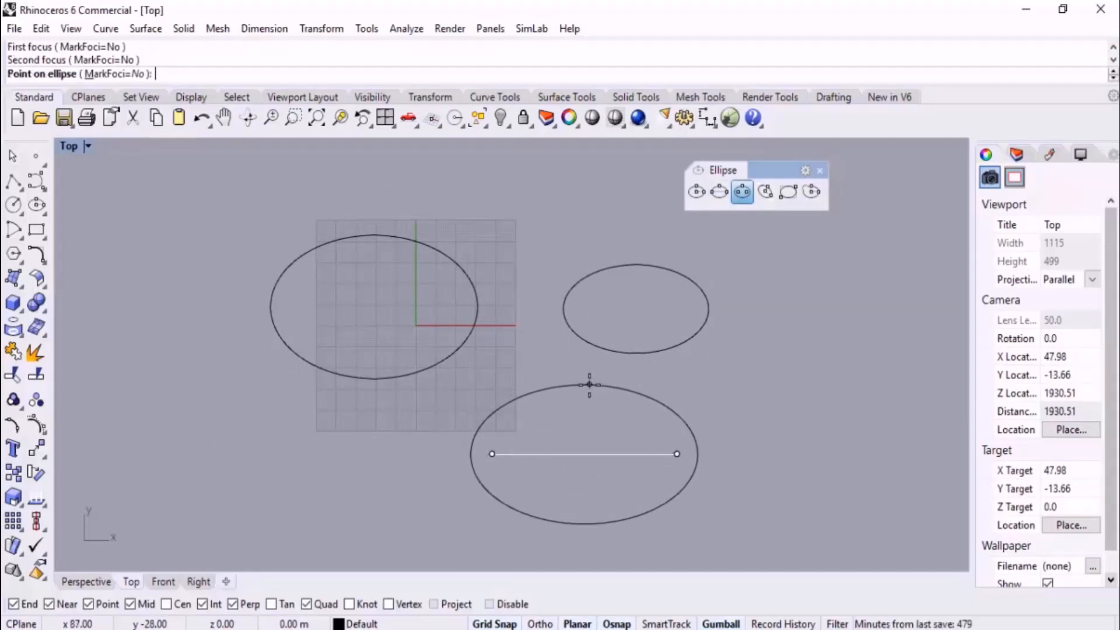
pyautogui.click(590, 377)
# Draw a wide ellipse by two opposite corners in the empty area on the negative-X side of the grid
pyautogui.scroll(-3, 702, 367)
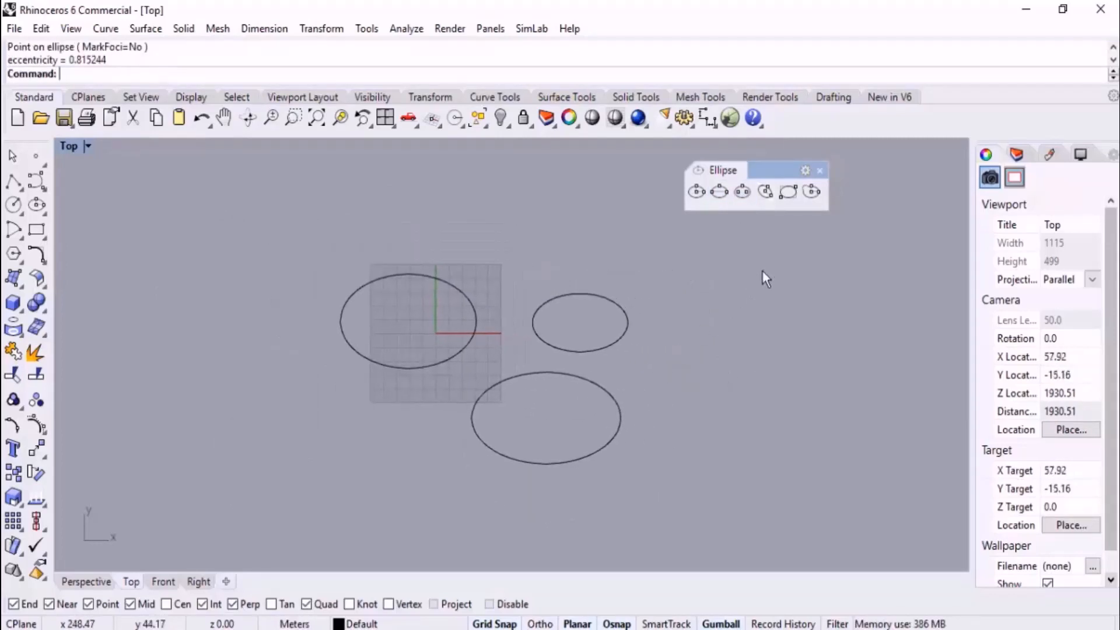
pyautogui.click(789, 193)
pyautogui.click(281, 243)
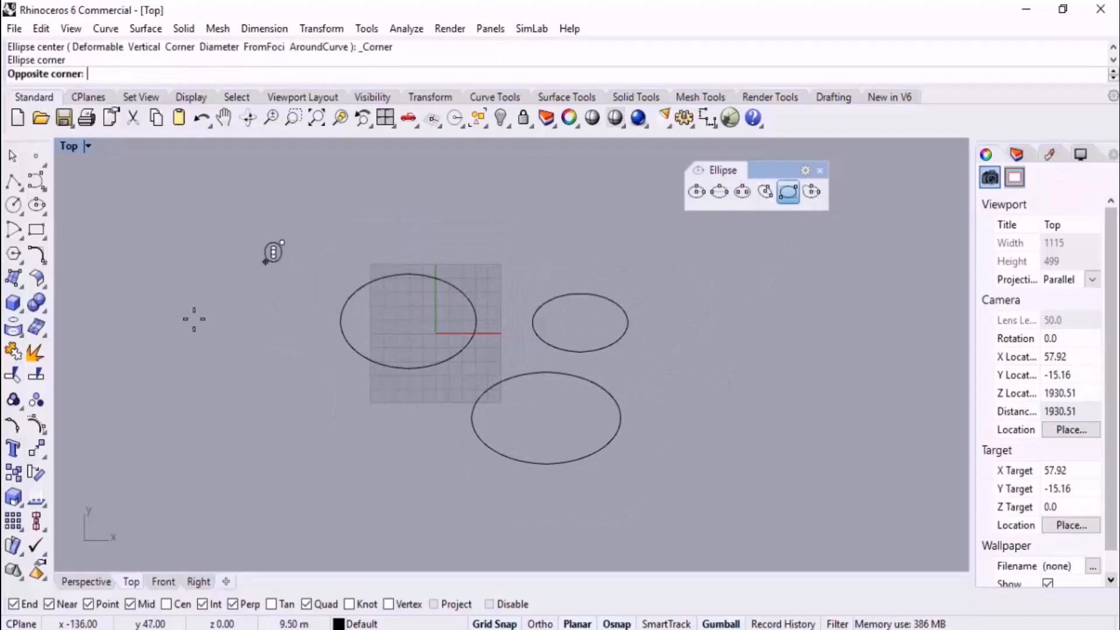
pyautogui.click(102, 344)
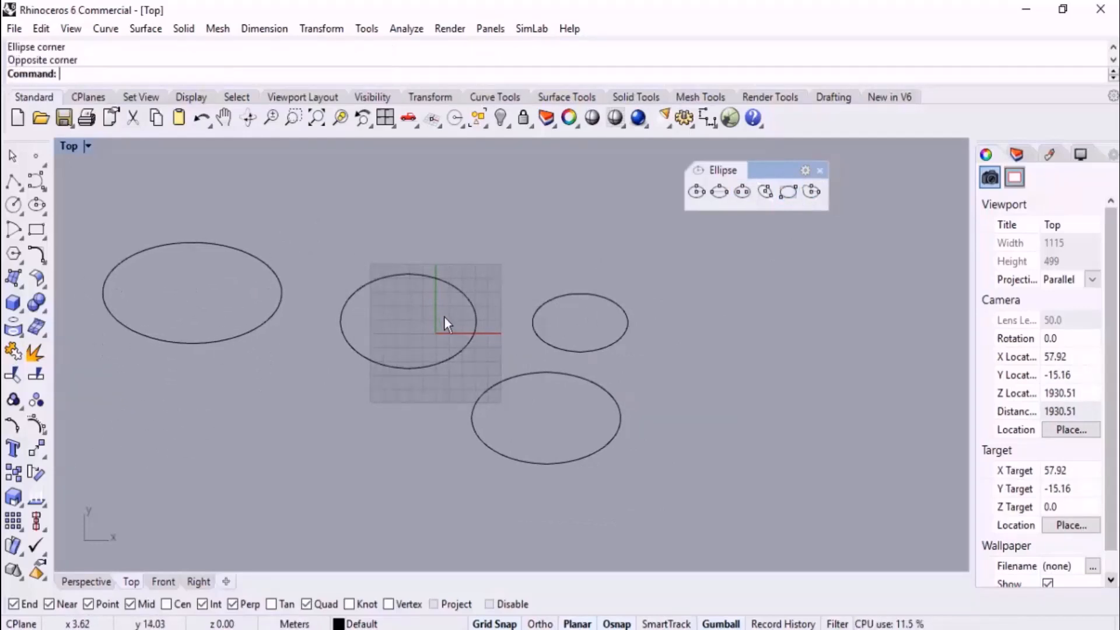
# Delete all four ellipses
pyautogui.scroll(-3, 641, 350)
pyautogui.moveTo(610, 374); pyautogui.dragTo(635, 372, button='right')
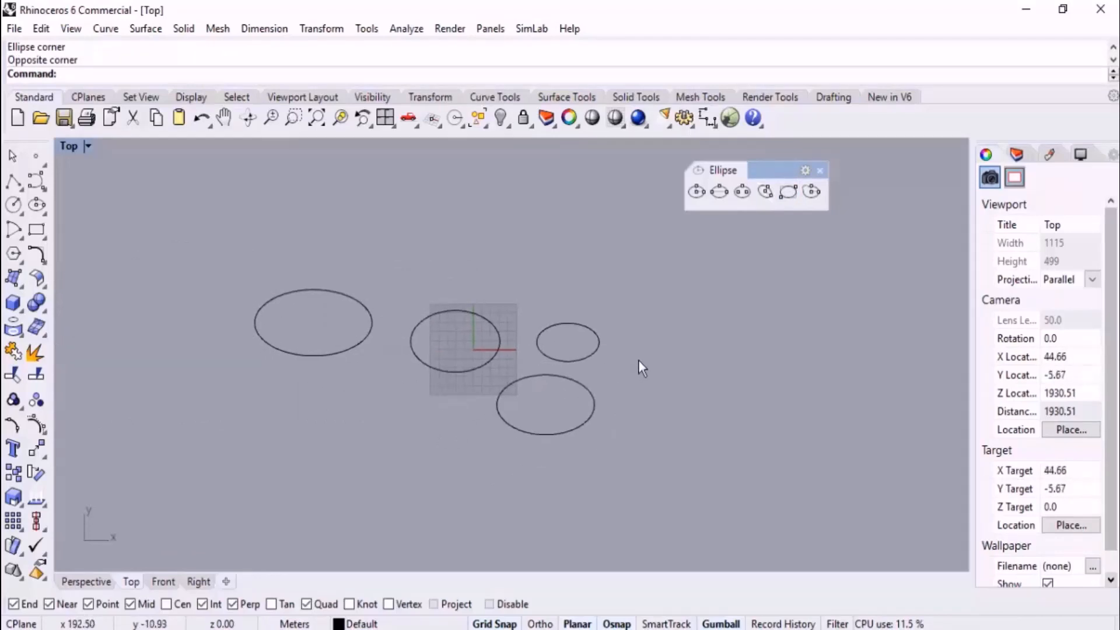
pyautogui.moveTo(638, 295); pyautogui.dragTo(235, 467)
pyautogui.press('Delete')
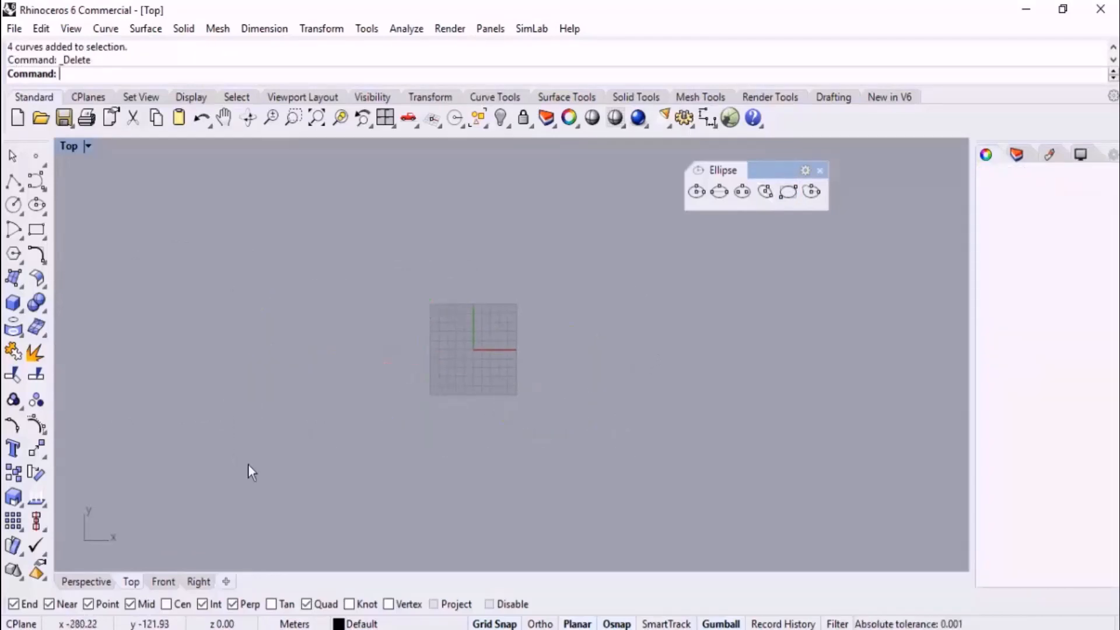
# Draw a deformable ellipse with 12 points centered at about (-12, -8), with its longer first axis horizontal
pyautogui.scroll(6, 628, 275)
pyautogui.scroll(8, 276, 454)
pyautogui.moveTo(363, 408); pyautogui.dragTo(433, 375, button='right')
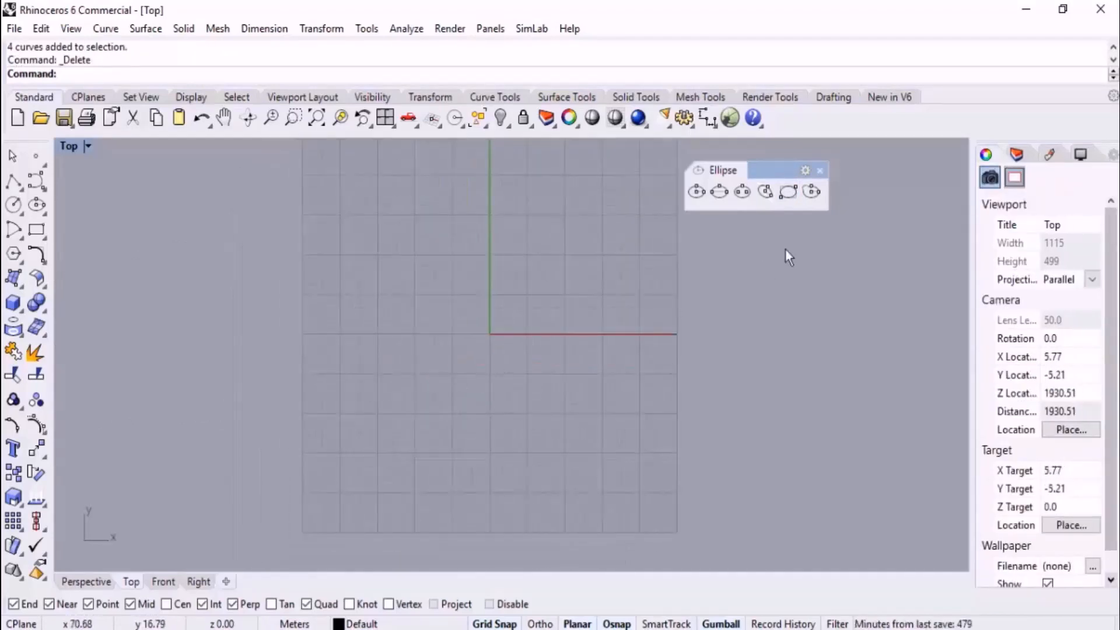
pyautogui.click(812, 192)
pyautogui.click(445, 365)
pyautogui.click(640, 366)
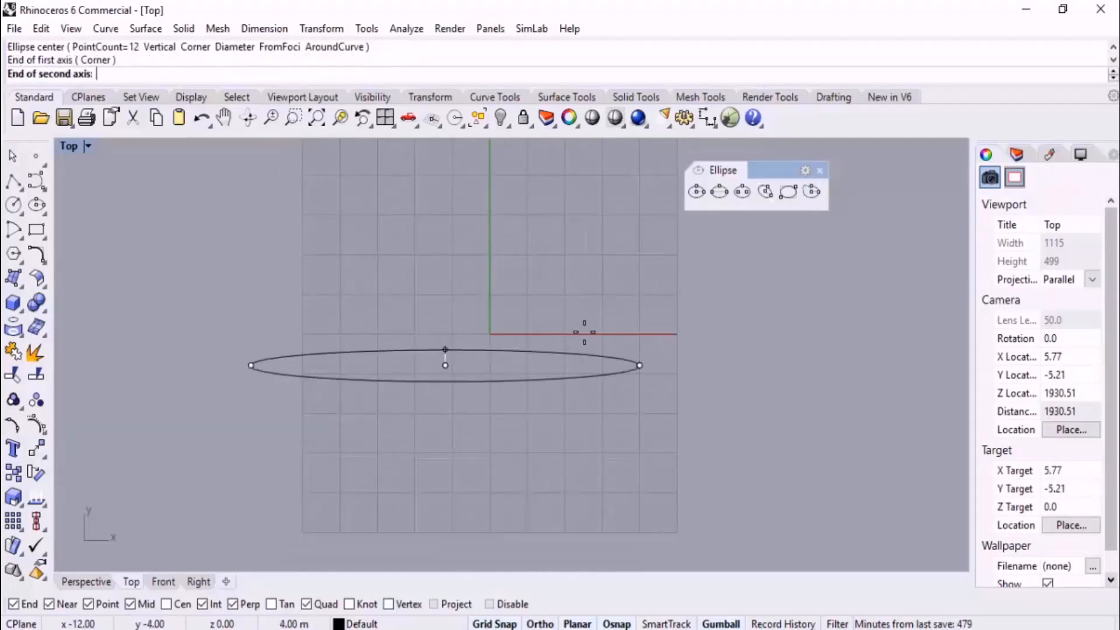
pyautogui.click(494, 255)
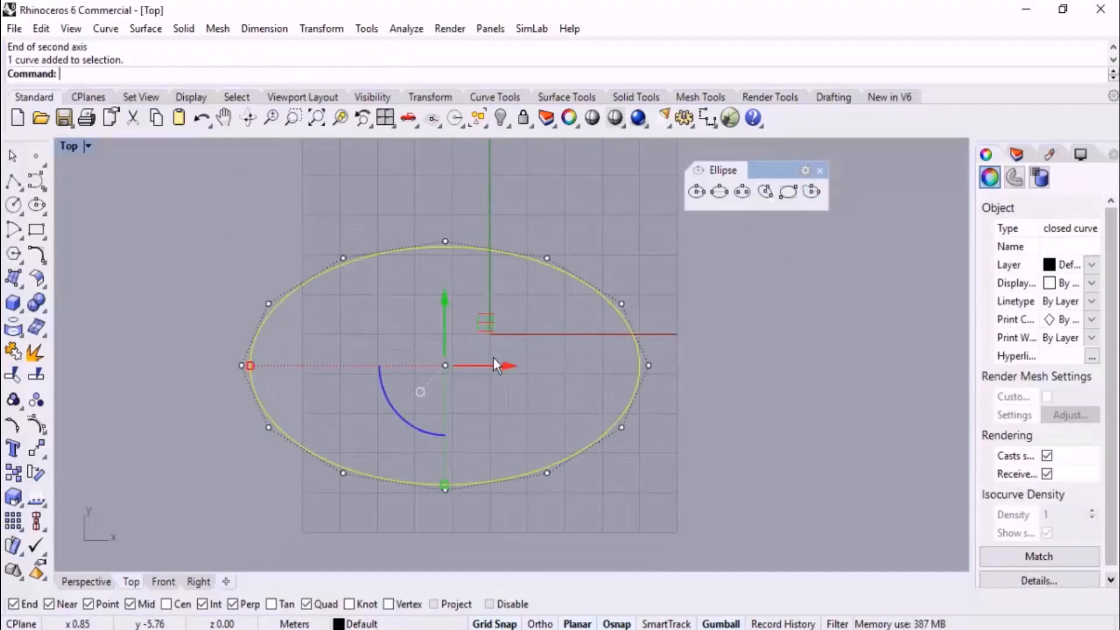
# Scale the four control points flanking the ellipse's top and bottom points inward to about half their distance from the center
pyautogui.click(359, 286)
pyautogui.click(344, 258)
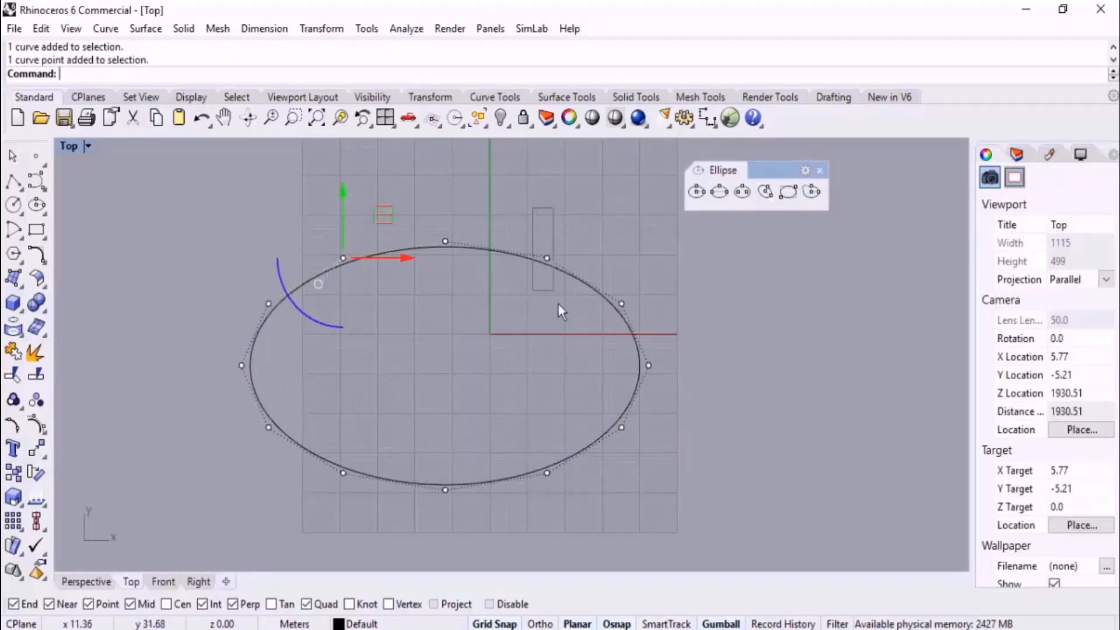
pyautogui.keyDown('shift'); pyautogui.click(547, 257); pyautogui.keyUp('shift')
pyautogui.keyDown('shift'); pyautogui.click(547, 473); pyautogui.keyUp('shift')
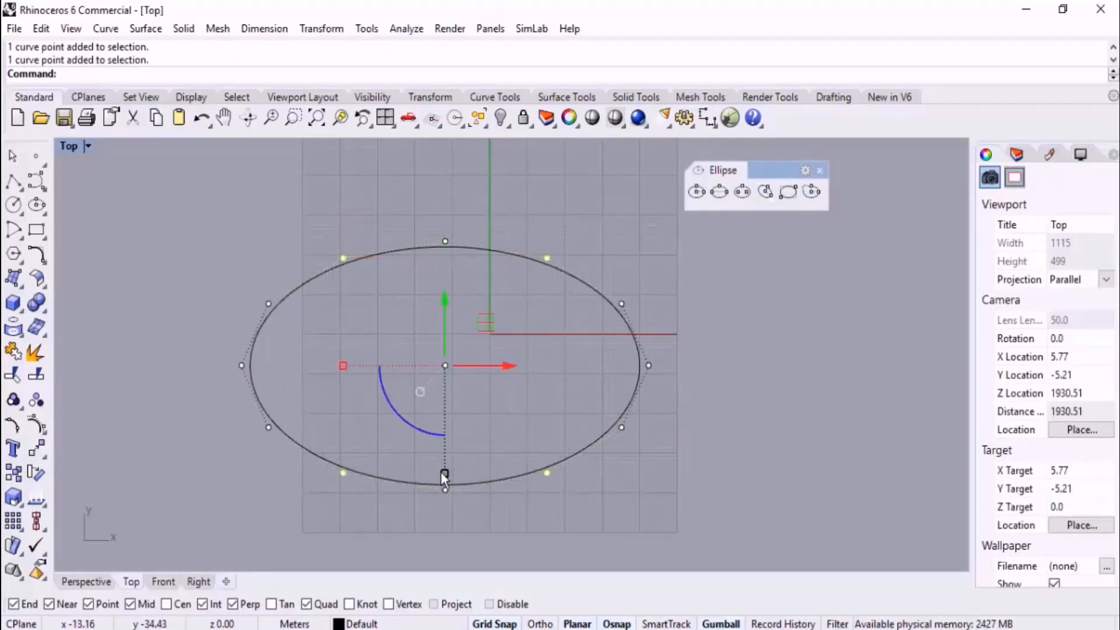
pyautogui.moveTo(443, 473); pyautogui.dragTo(452, 425)
pyautogui.click(811, 380)
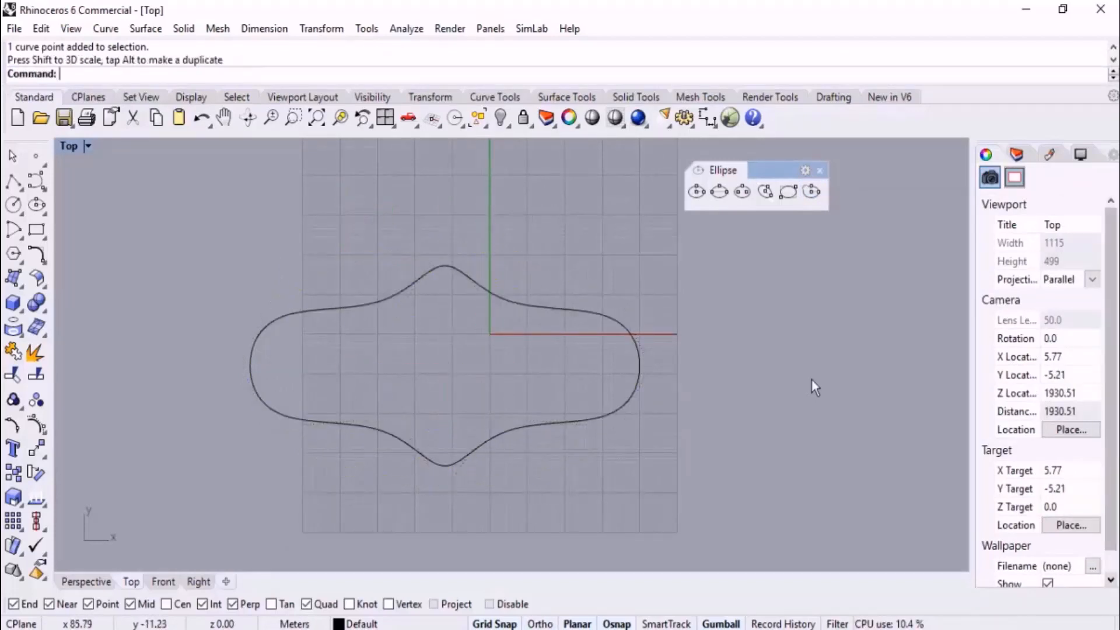
# Delete the deformed ellipse and close the ellipse tool set
pyautogui.click(560, 310)
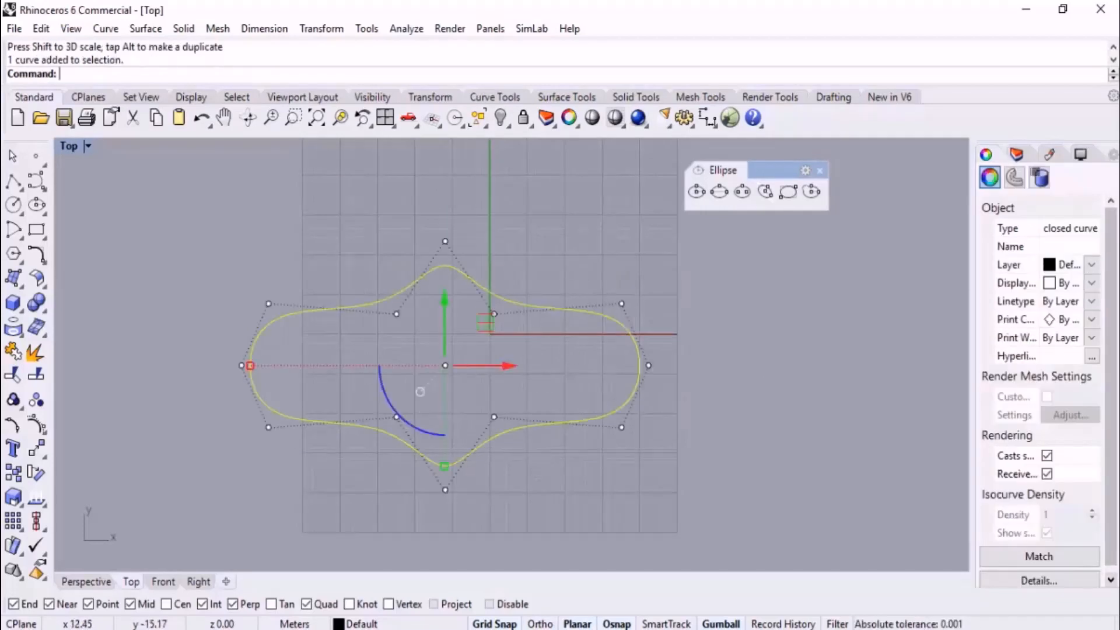
pyautogui.press('Delete')
pyautogui.scroll(-1, 737, 258)
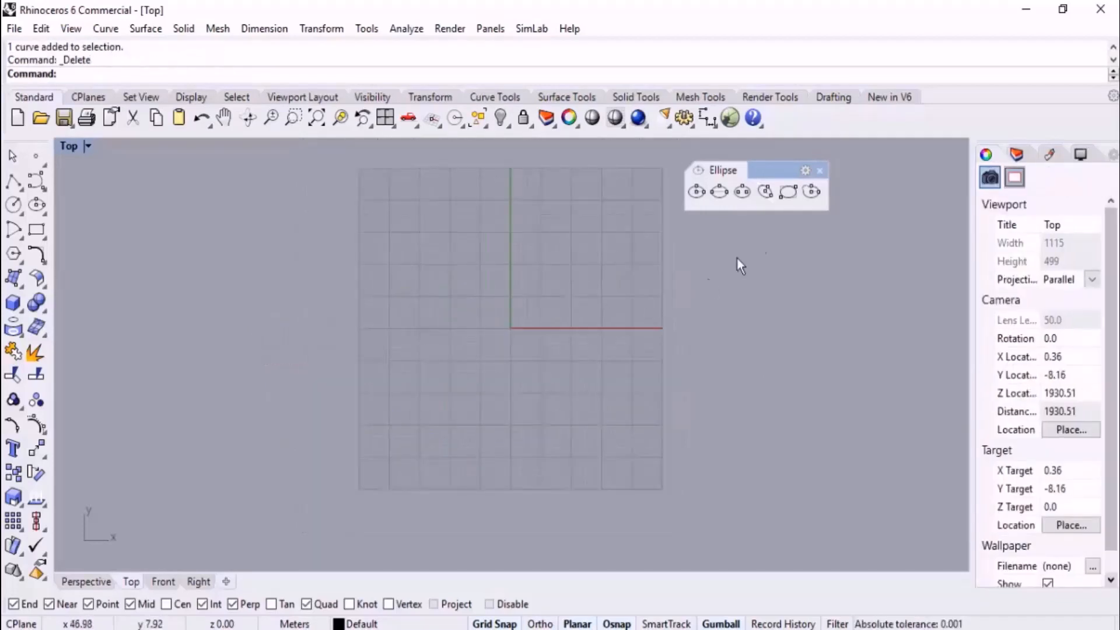
pyautogui.click(821, 170)
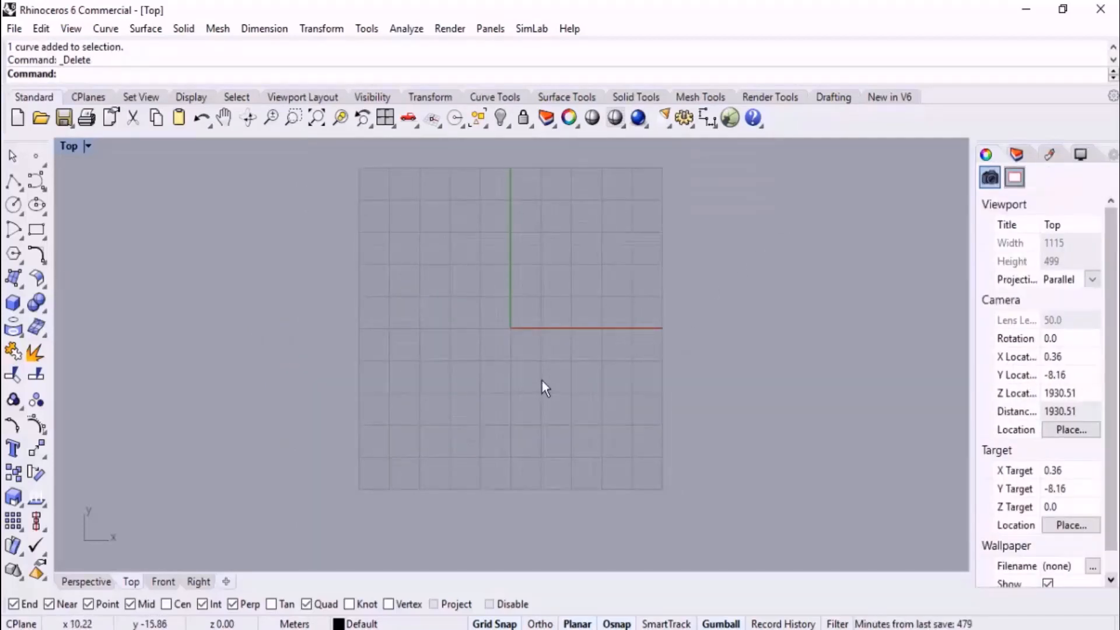
# Keep the arc tool set floating over the viewport
pyautogui.moveTo(534, 357); pyautogui.dragTo(496, 362, button='right')
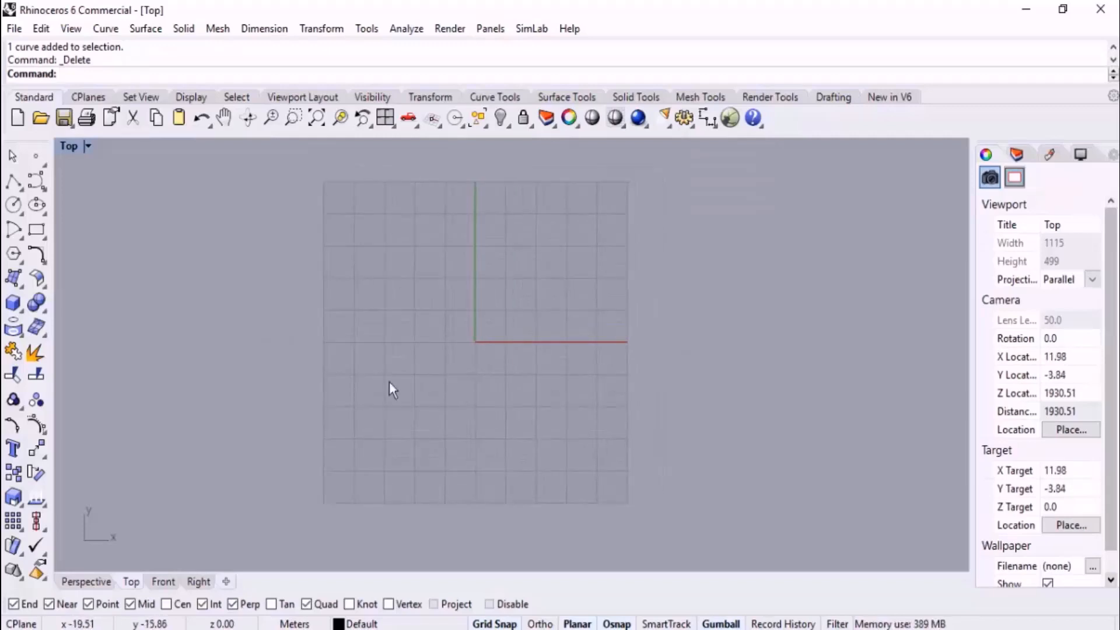
pyautogui.click(20, 238)
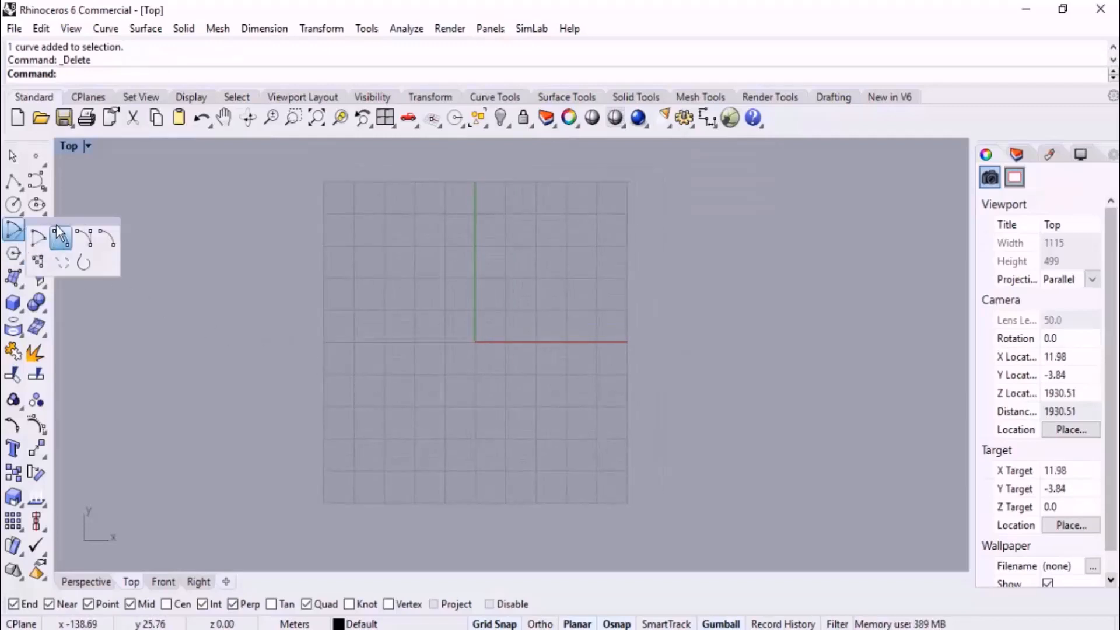
pyautogui.moveTo(57, 226); pyautogui.dragTo(754, 172)
pyautogui.moveTo(694, 317); pyautogui.dragTo(660, 331, button='right')
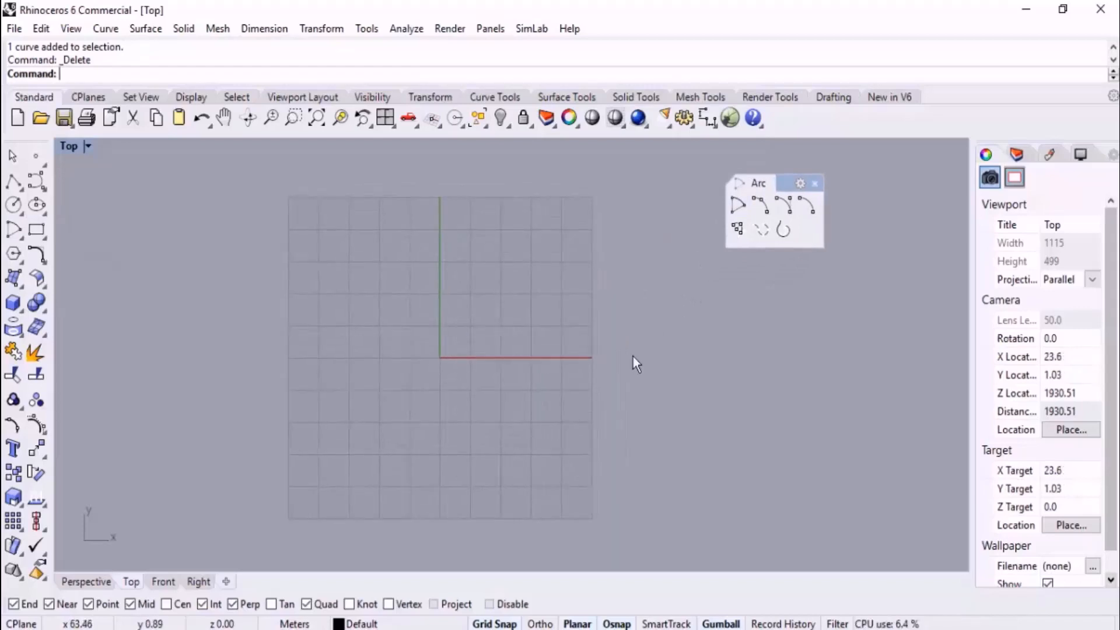
# Draw an upper half-circle arc centered at about (-40, 7) with a radius of about 64 m, using Ortho for its start point
pyautogui.click(740, 205)
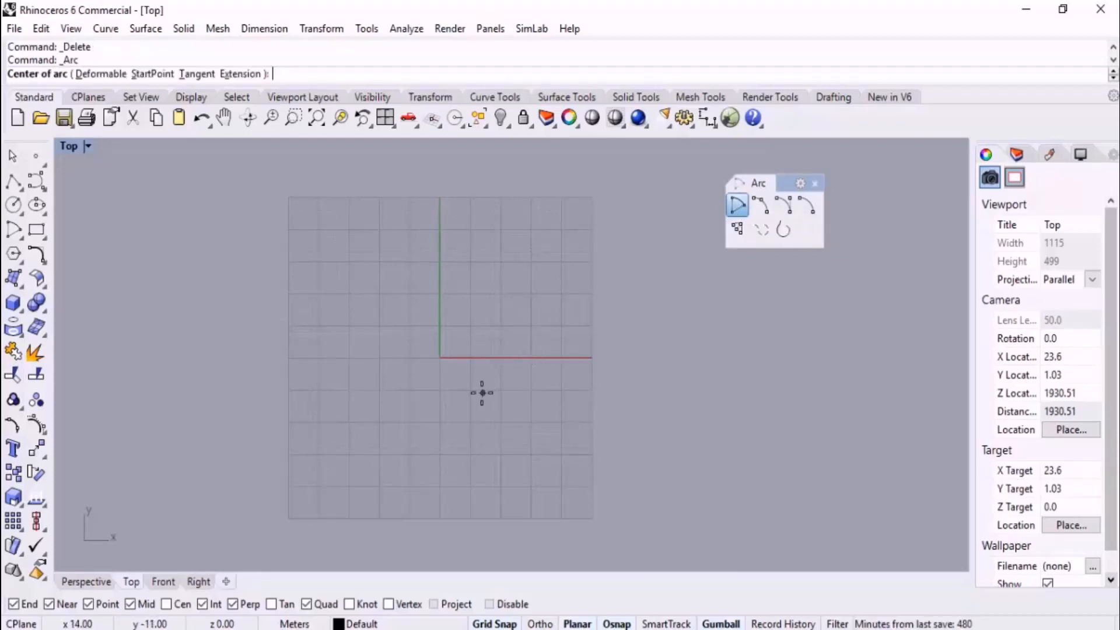
pyautogui.click(319, 336)
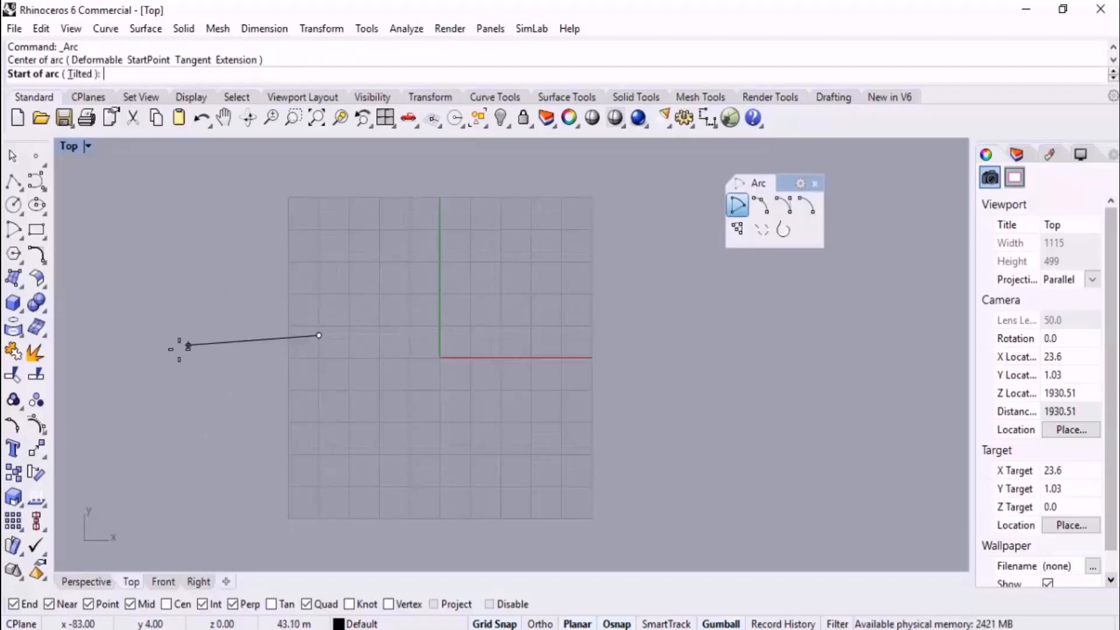
pyautogui.press('F8')
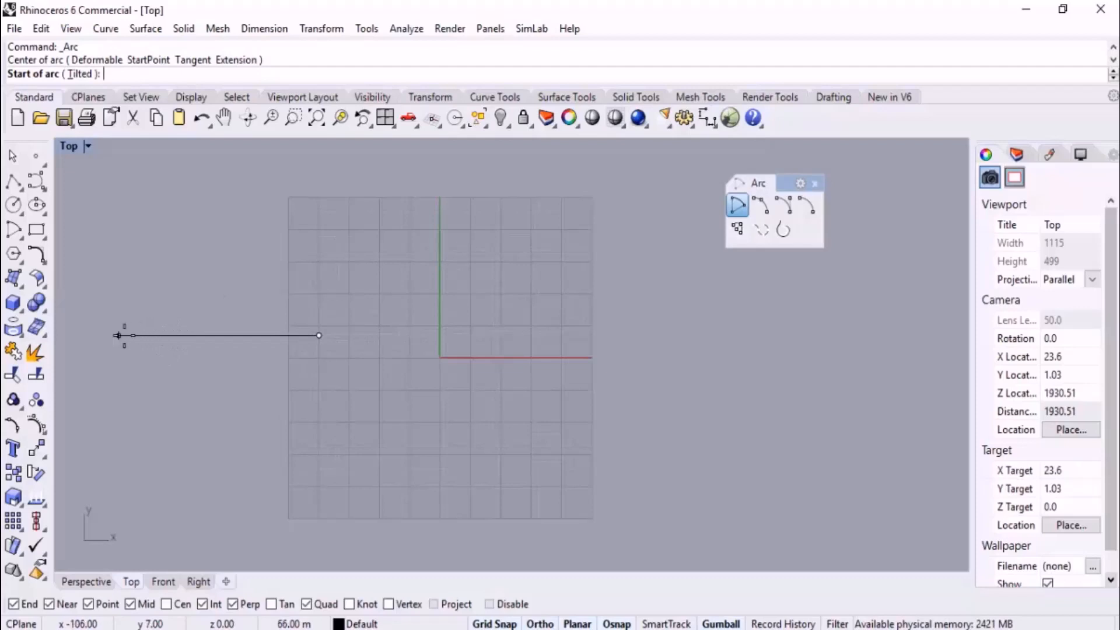
pyautogui.click(125, 335)
pyautogui.press('F8')
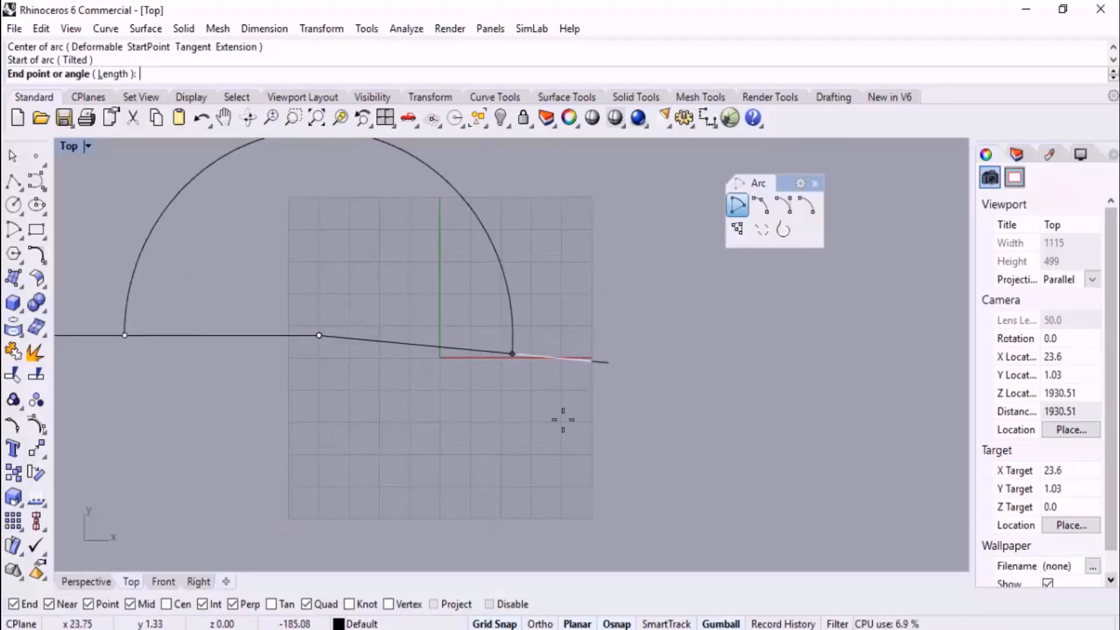
pyautogui.click(572, 333)
# Delete the half-circle arc
pyautogui.scroll(-3, 672, 381)
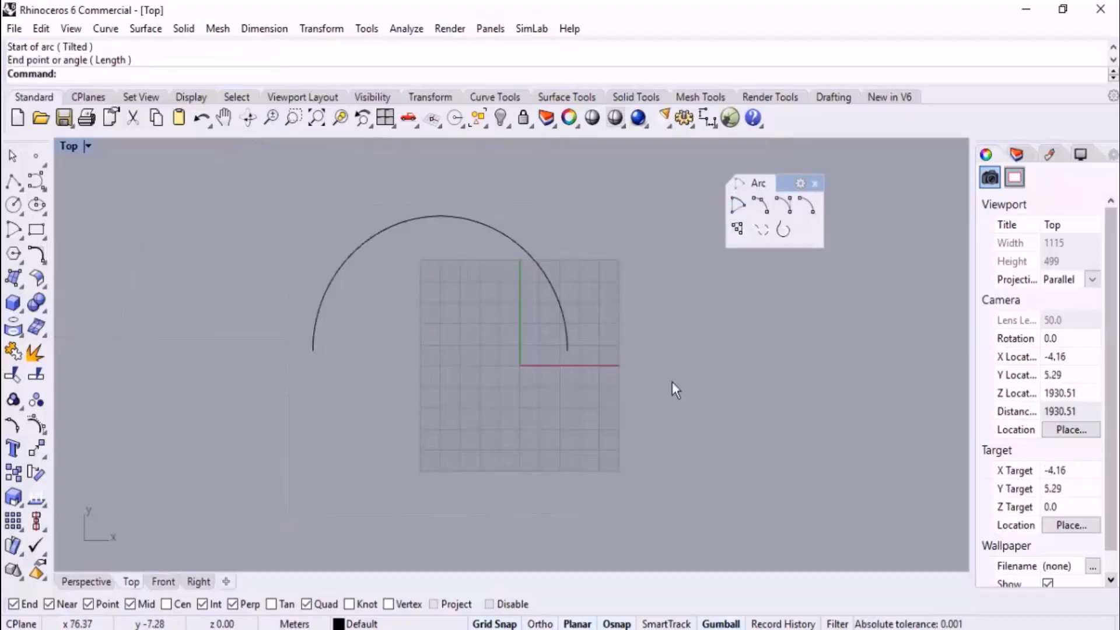
pyautogui.scroll(2, 603, 281)
pyautogui.click(534, 281)
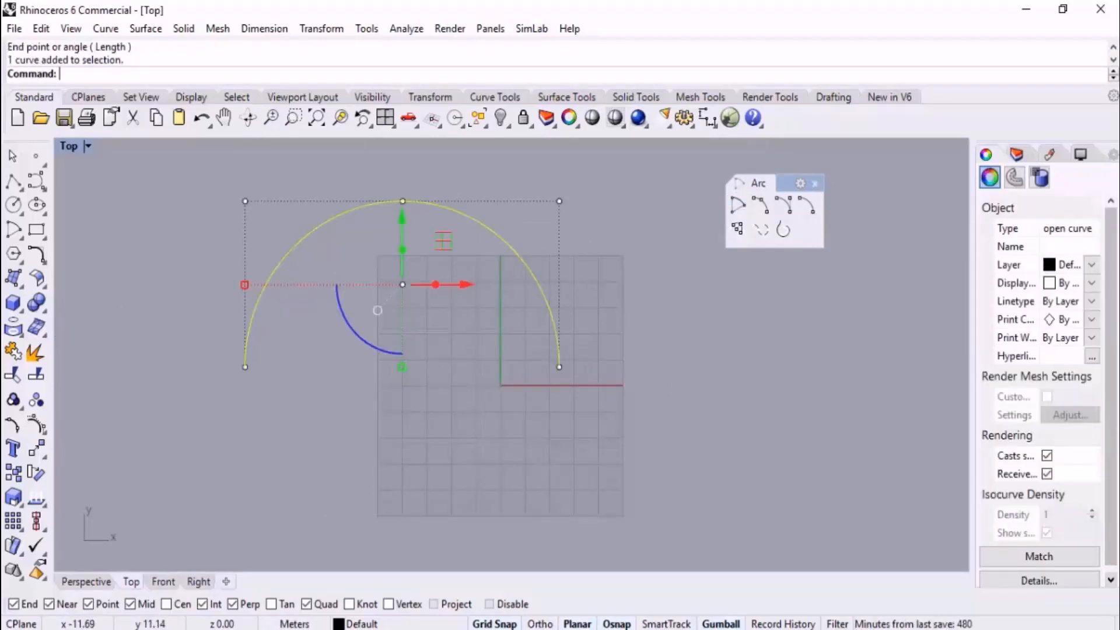
pyautogui.press('Delete')
pyautogui.scroll(4, 537, 359)
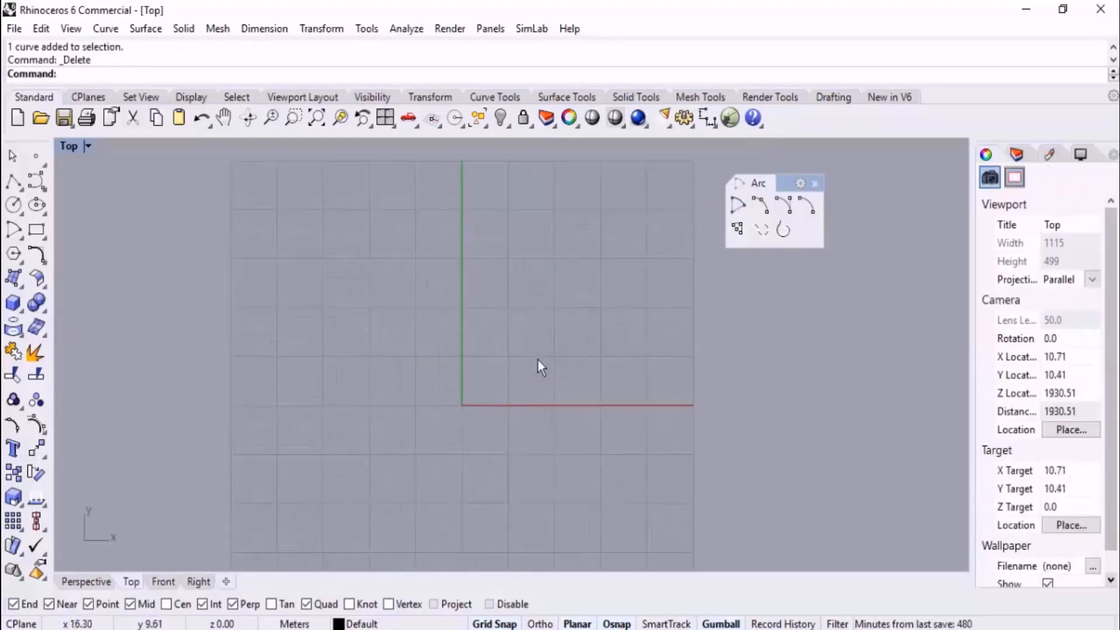
pyautogui.click(742, 205)
pyautogui.moveTo(523, 391); pyautogui.dragTo(547, 344, button='right')
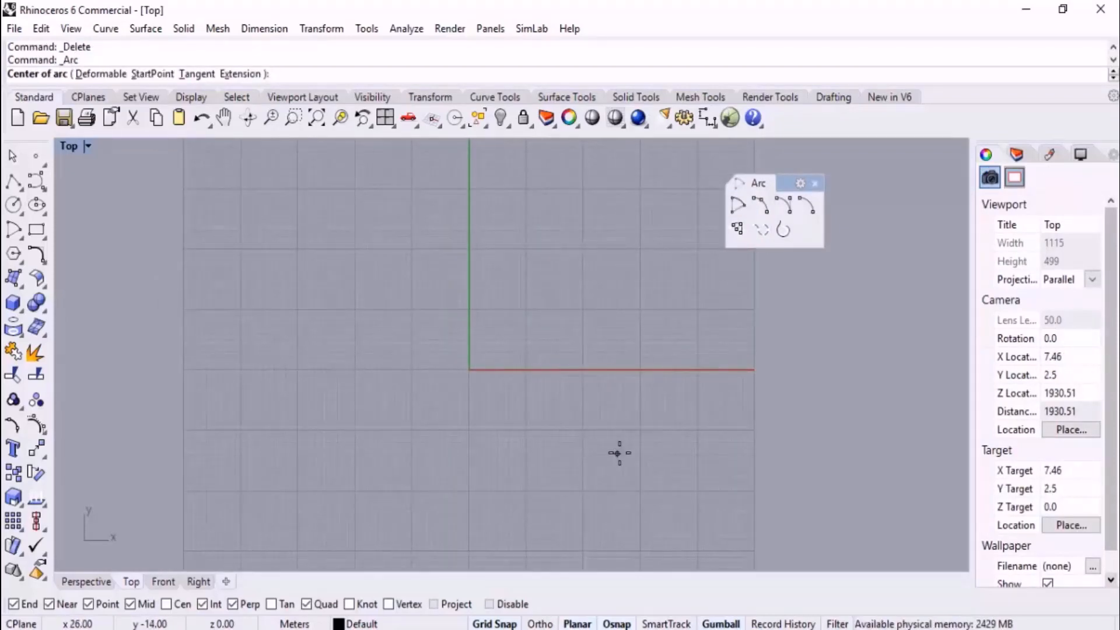
pyautogui.write('0')
pyautogui.press('Return')
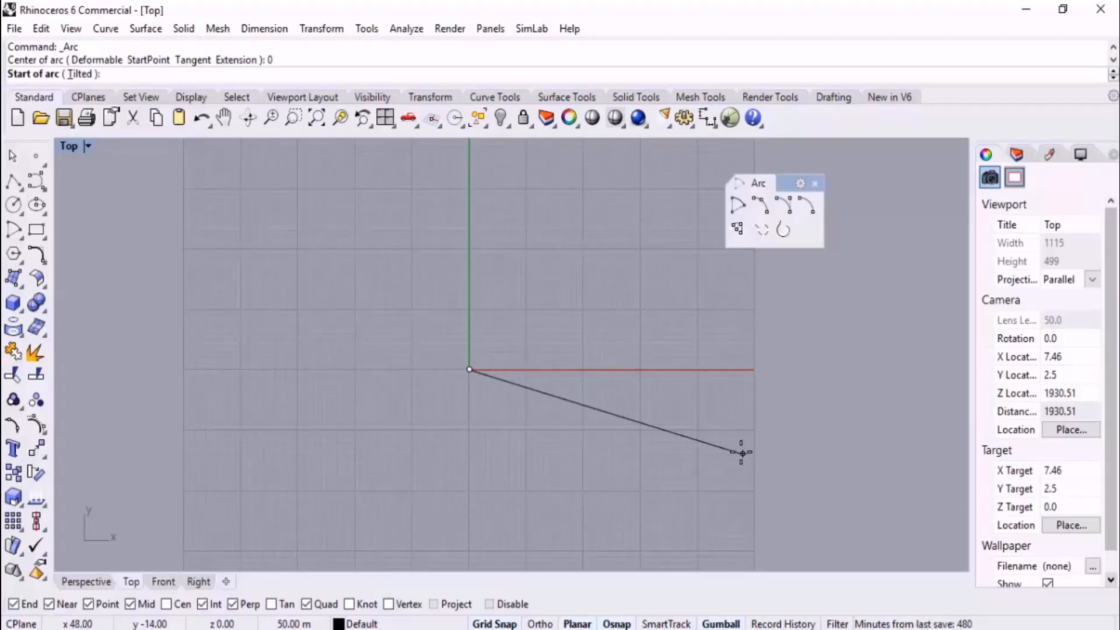
pyautogui.write('30')
pyautogui.press('Return')
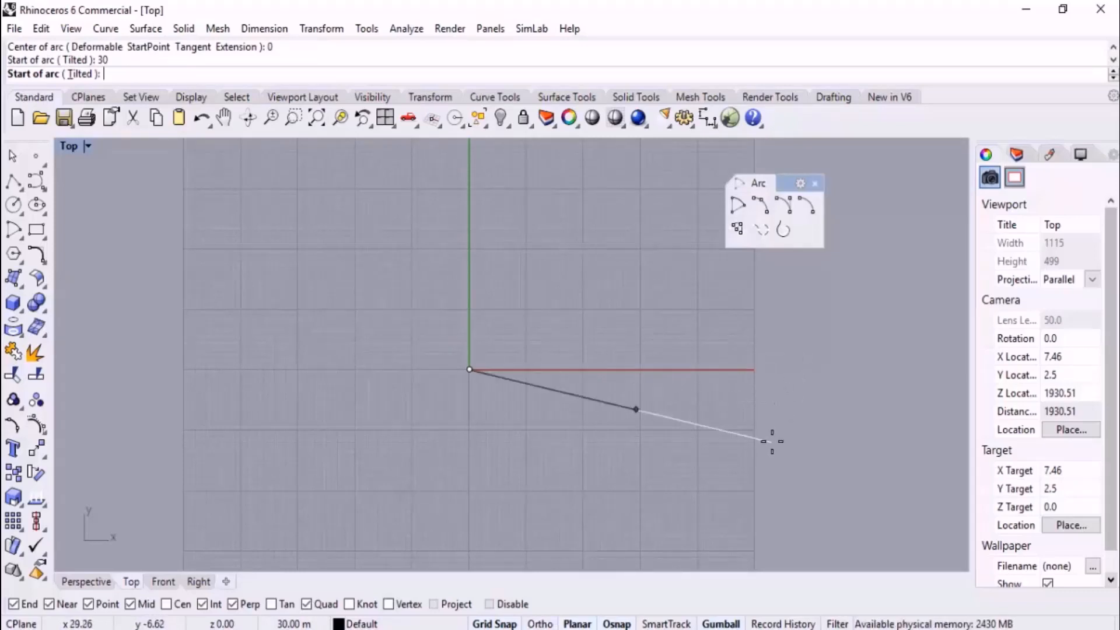
pyautogui.press('F8')
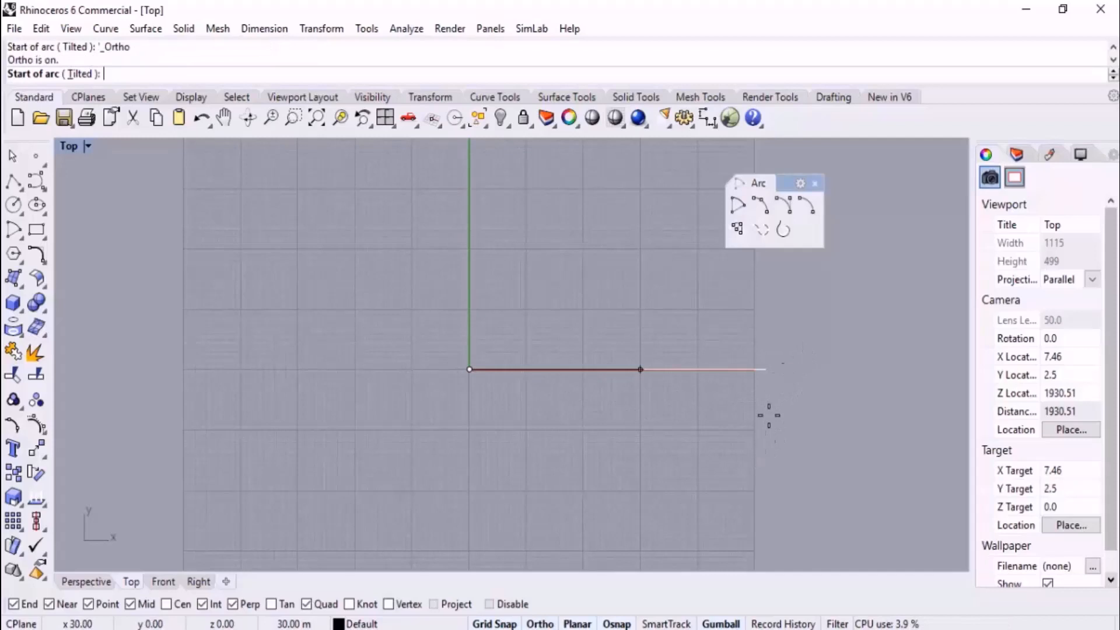
pyautogui.click(787, 373)
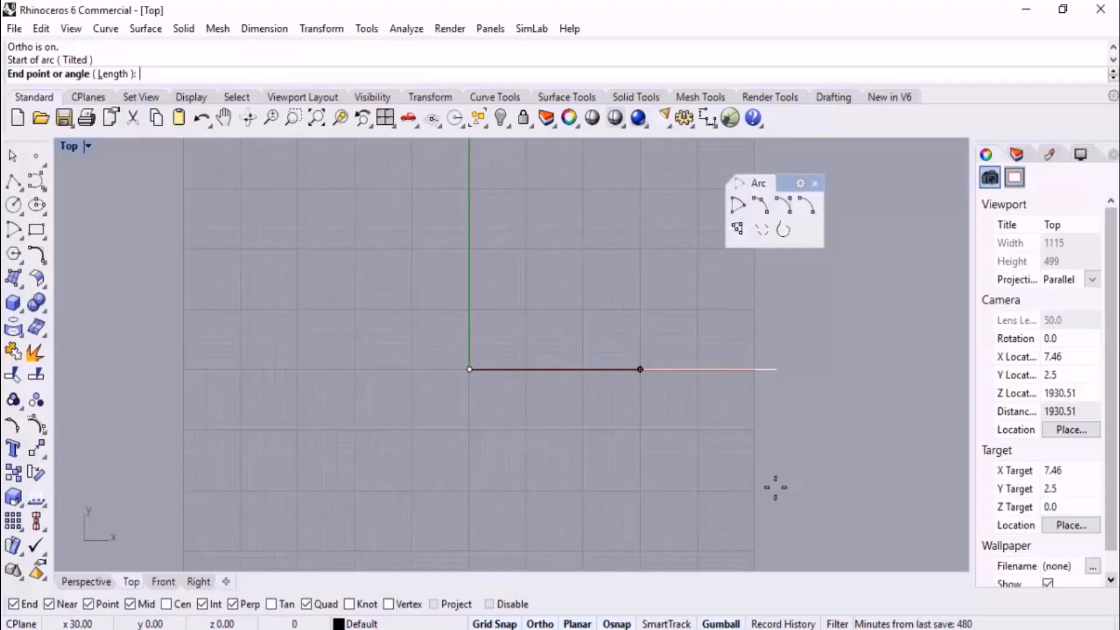
pyautogui.press('Escape')
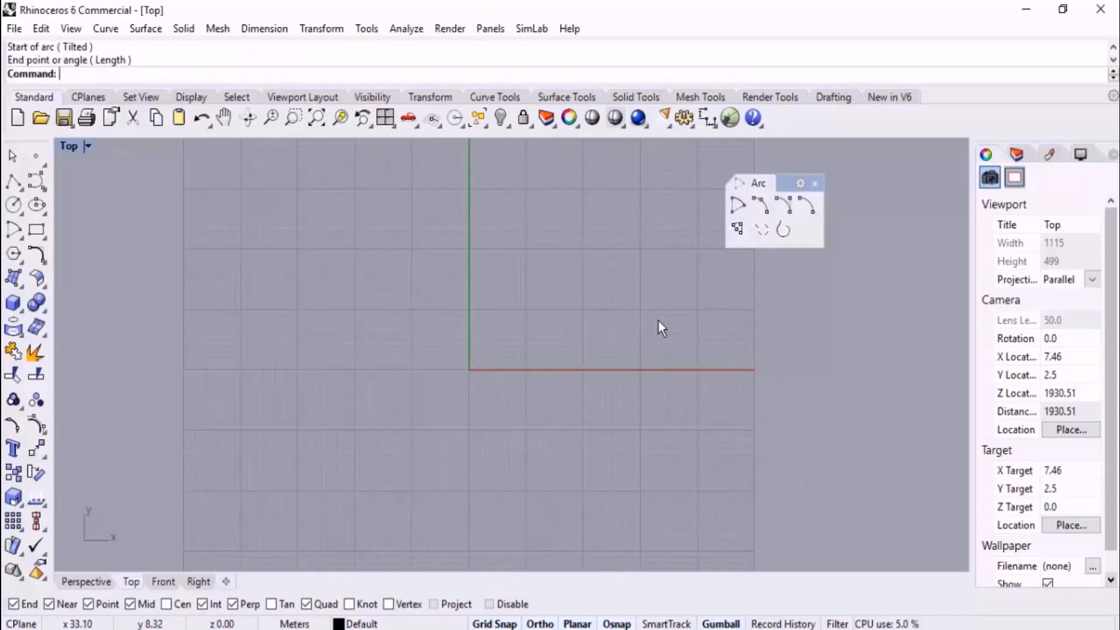
pyautogui.click(738, 205)
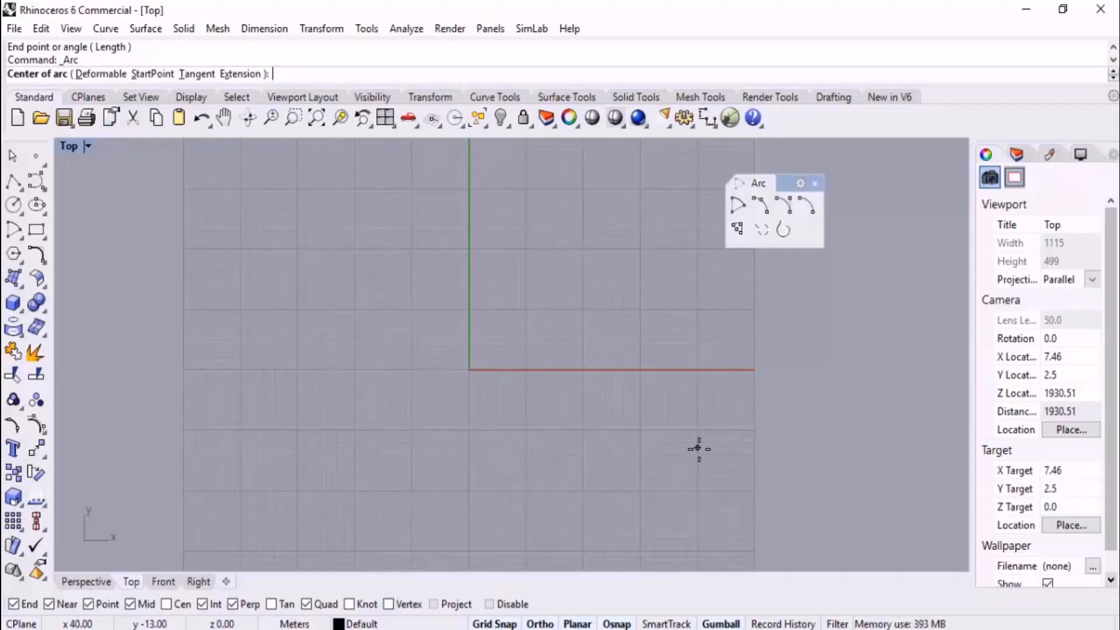
pyautogui.write('0')
pyautogui.press('Return')
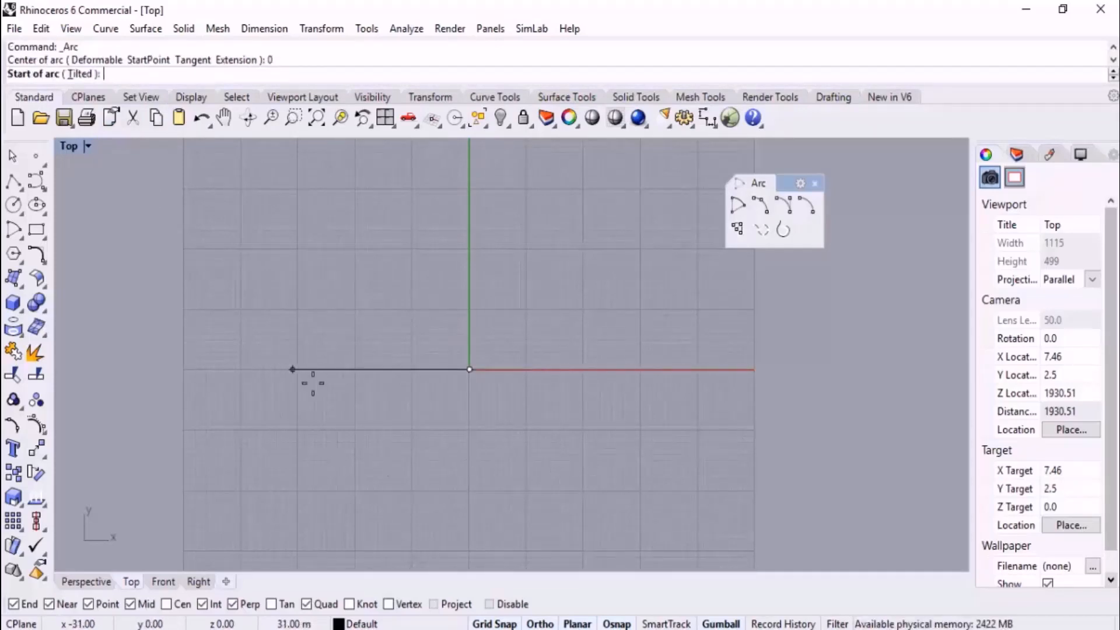
pyautogui.press('F8')
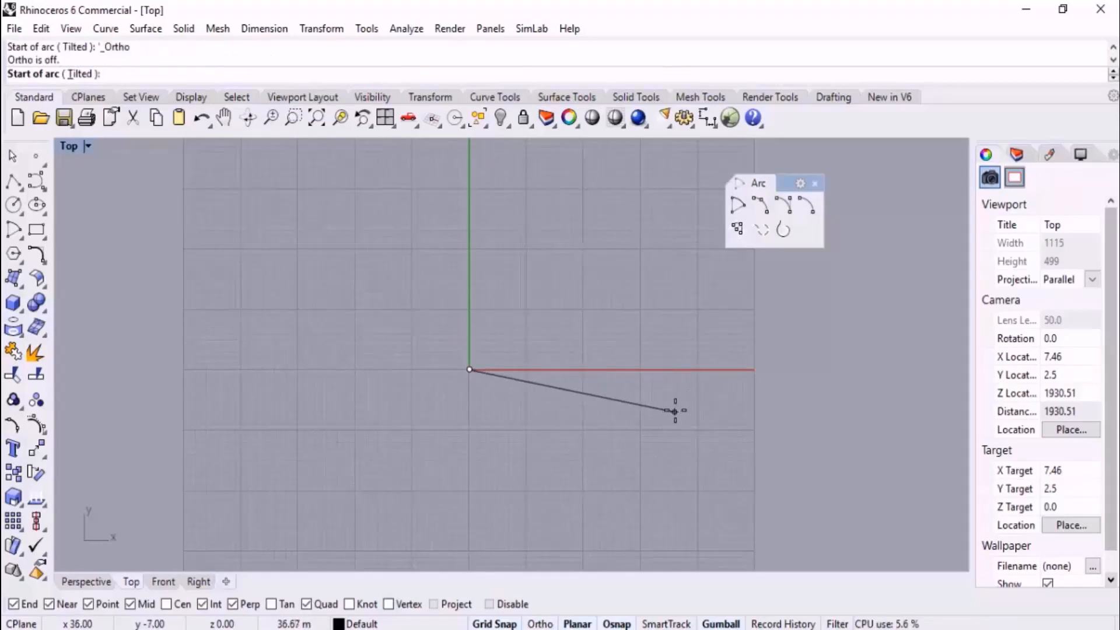
pyautogui.press('Escape')
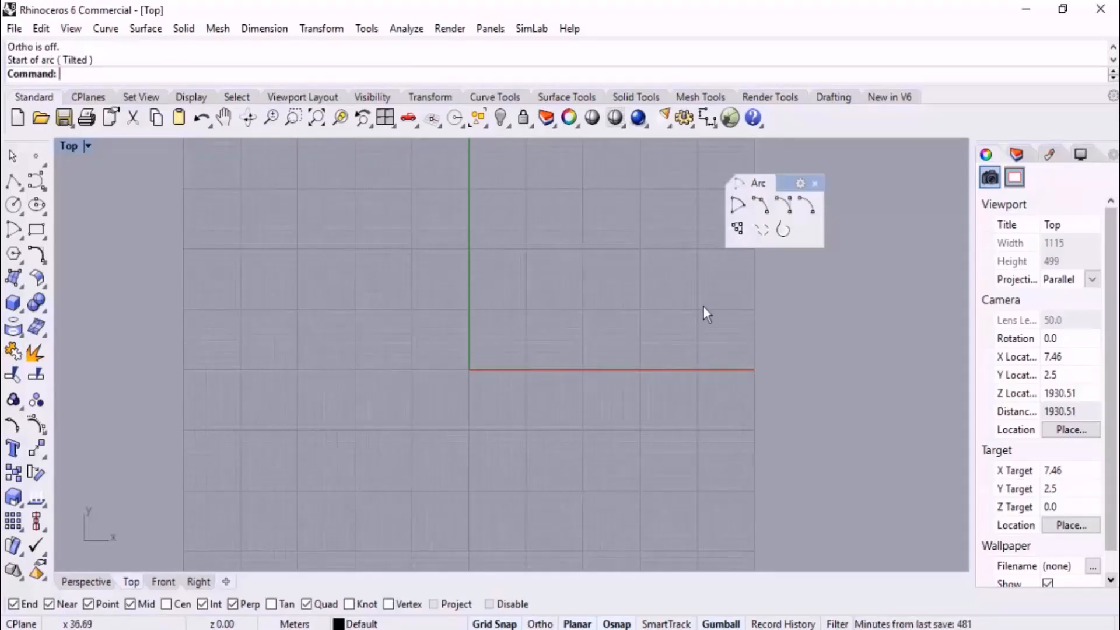
# Draw a 90° arc centered at the origin with a 30 m radius, its start point constrained to the 45° direction
pyautogui.click(739, 206)
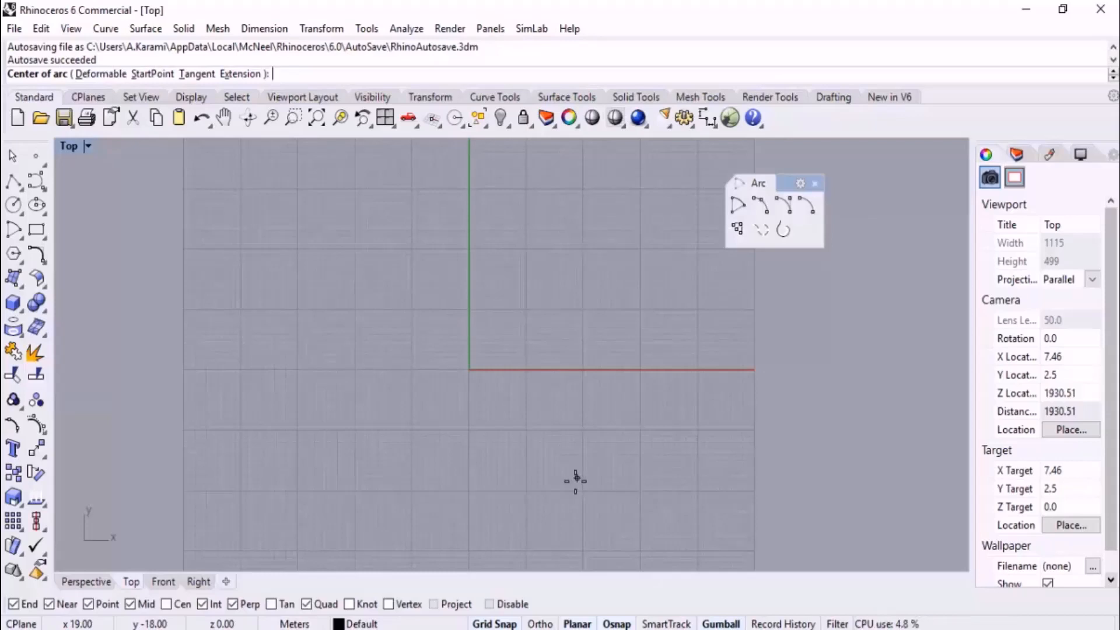
pyautogui.write('0')
pyautogui.press('Return')
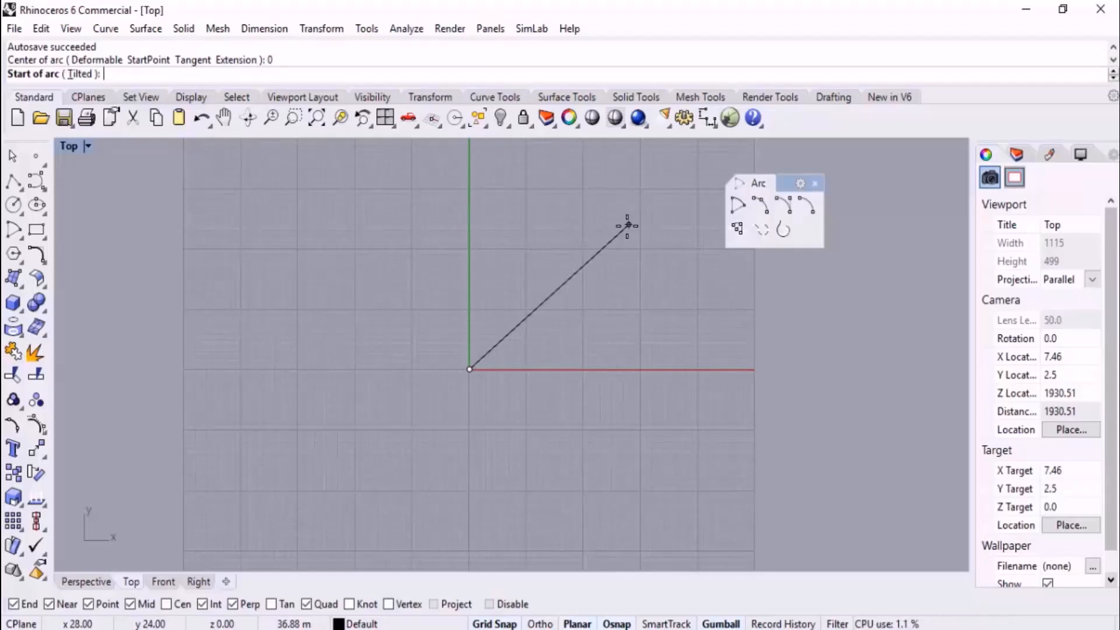
pyautogui.write('<4')
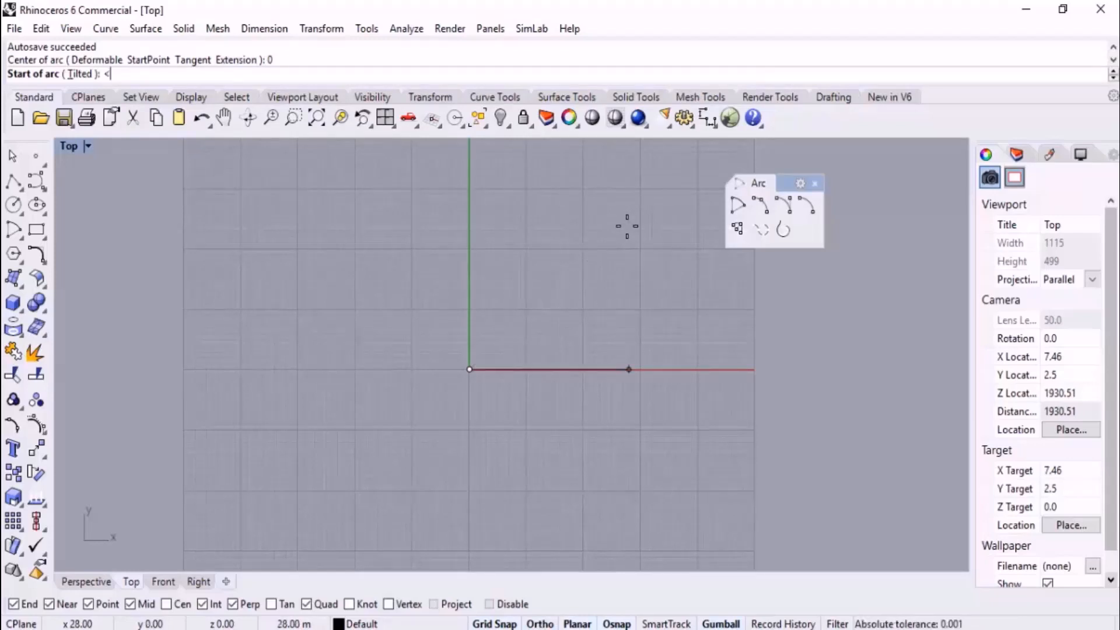
pyautogui.write('5')
pyautogui.press('Return')
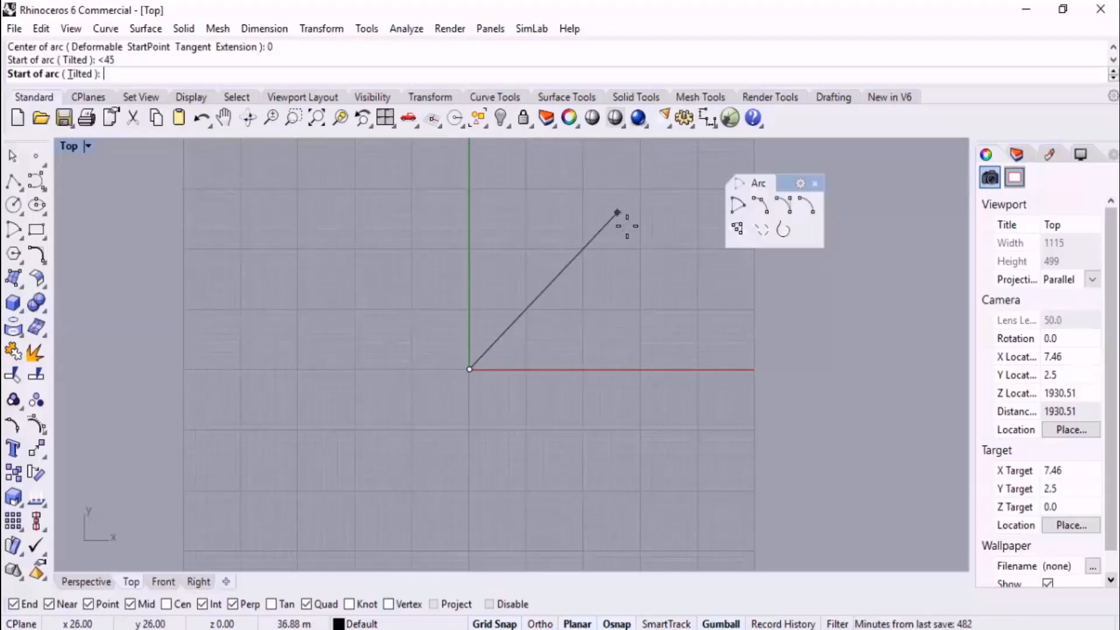
pyautogui.write('30')
pyautogui.press('Return')
pyautogui.scroll(-2, 625, 222)
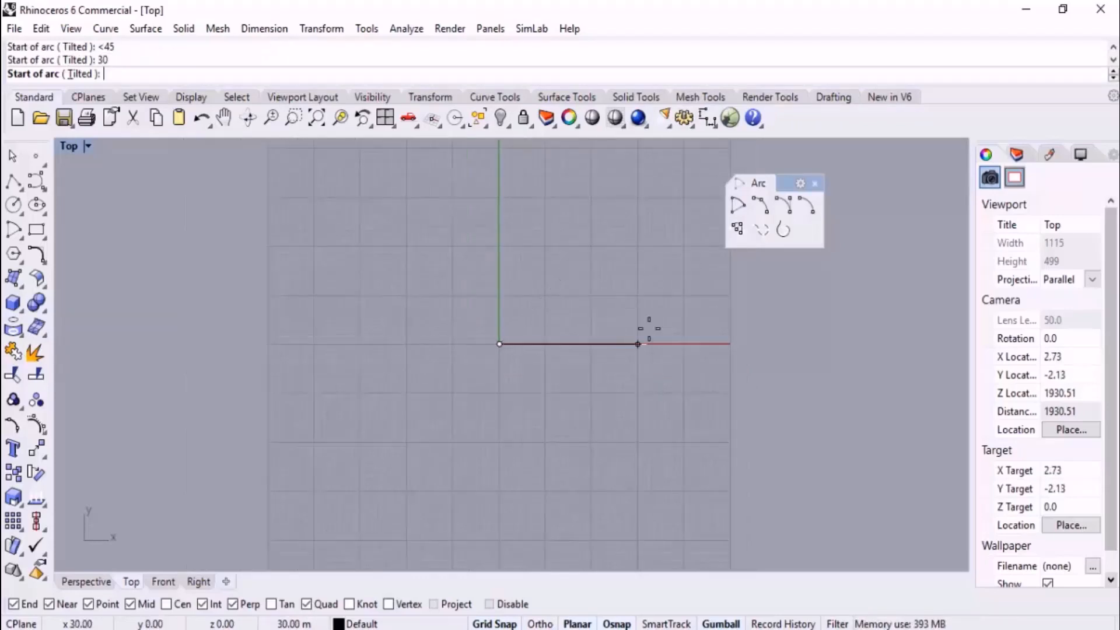
pyautogui.click(633, 210)
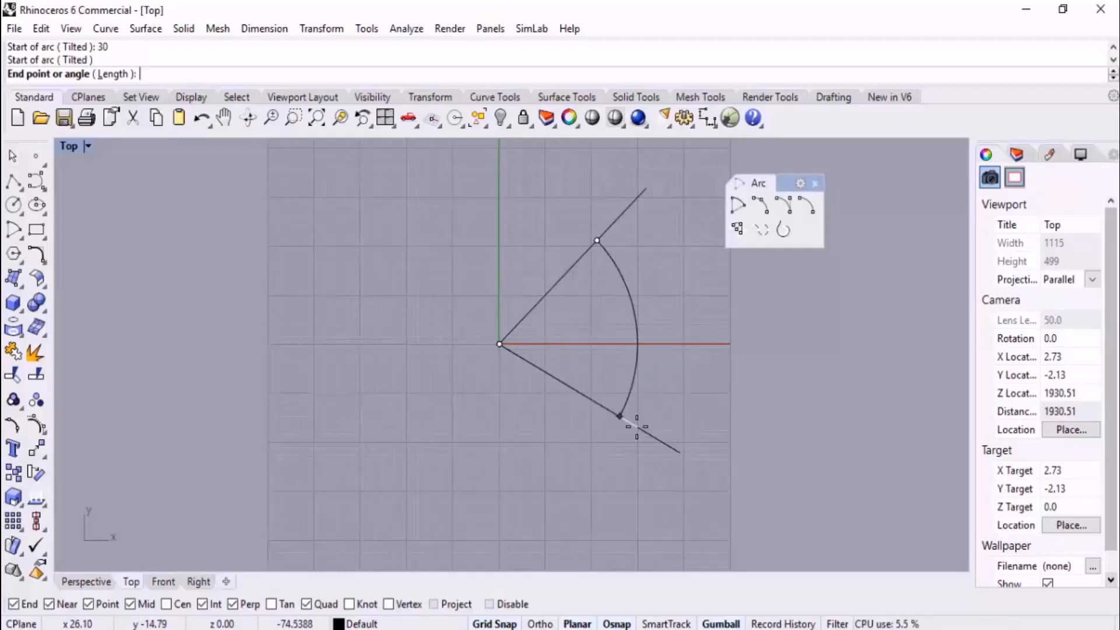
pyautogui.write('90')
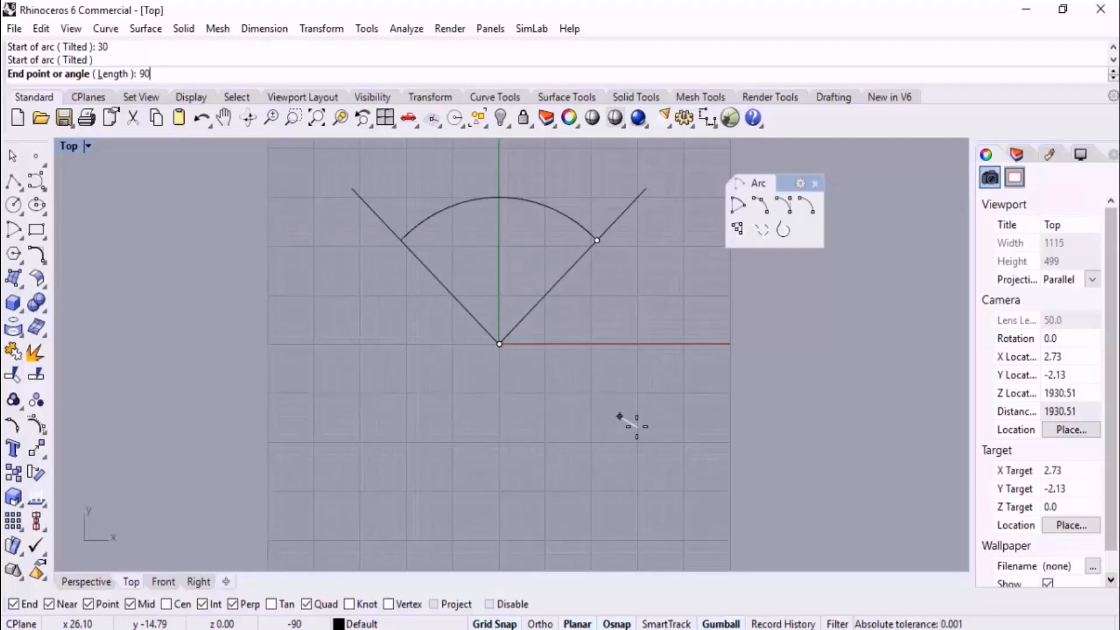
pyautogui.press('Return')
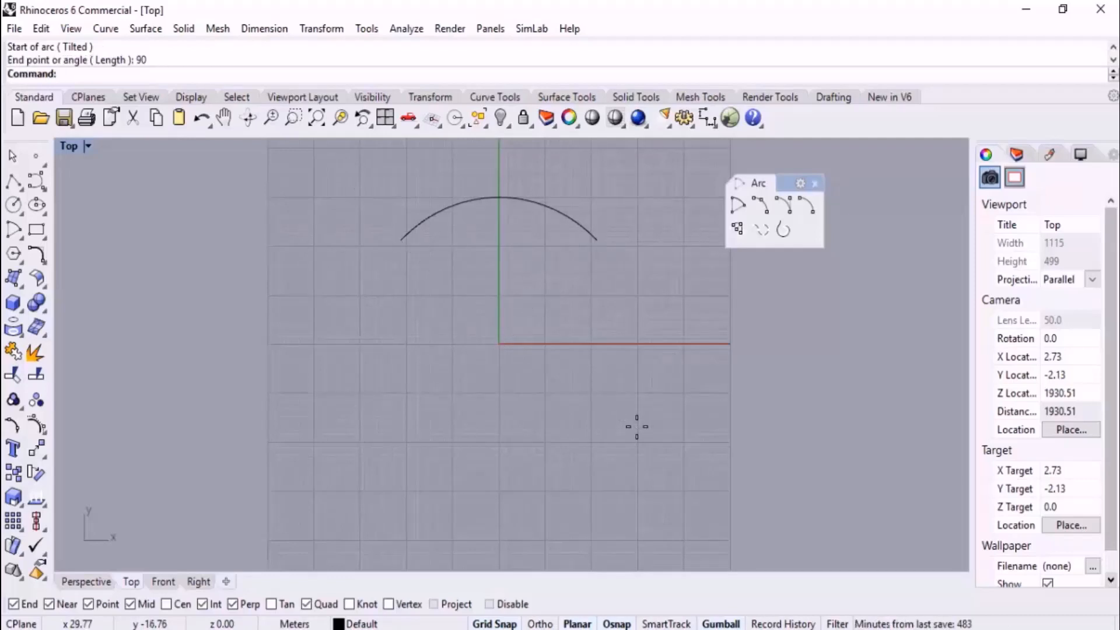
# Delete the 90° arc above the origin
pyautogui.scroll(-2, 636, 427)
pyautogui.click(552, 226)
pyautogui.press('Delete')
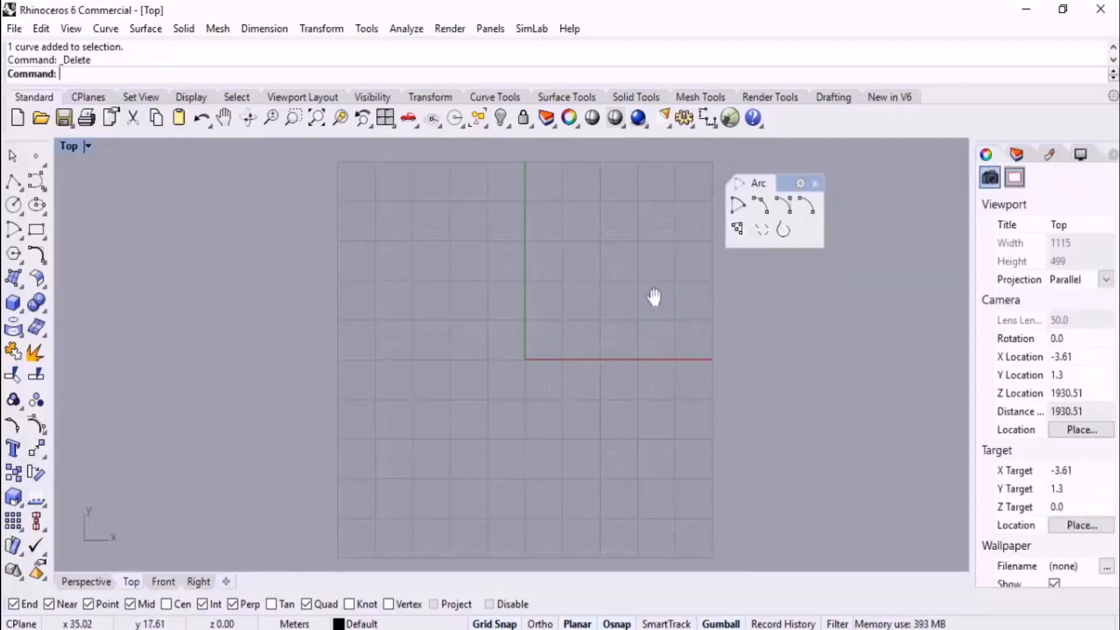
# Begin an arc centered at the origin with a 30 m radius and its start point on the positive X axis
pyautogui.moveTo(654, 297); pyautogui.dragTo(621, 269, button='right')
pyautogui.click(738, 205)
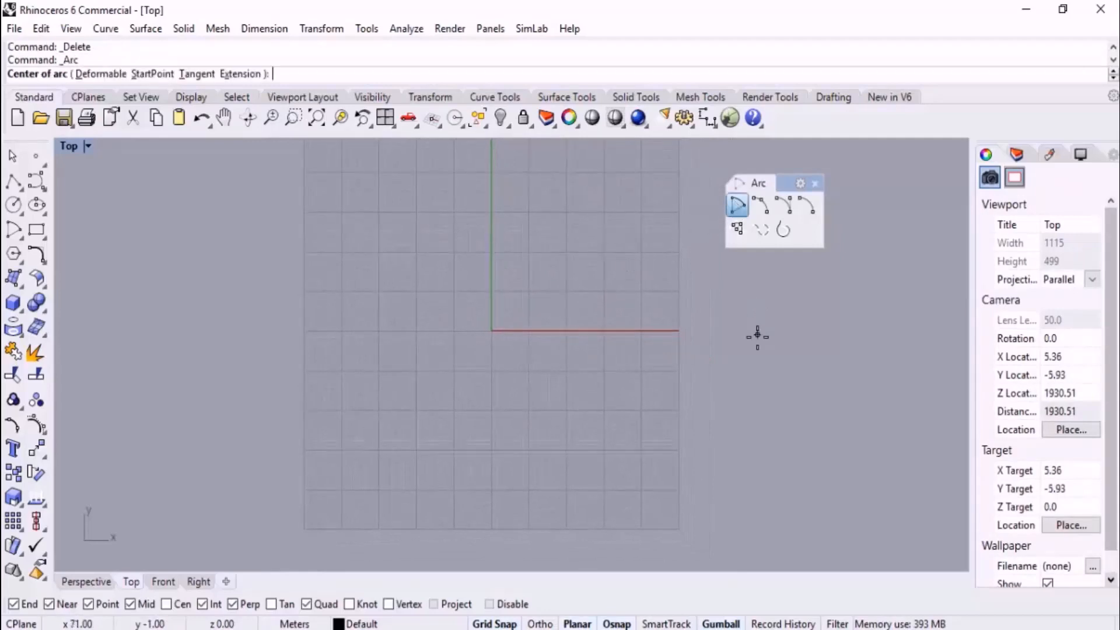
pyautogui.write('0')
pyautogui.press('Return')
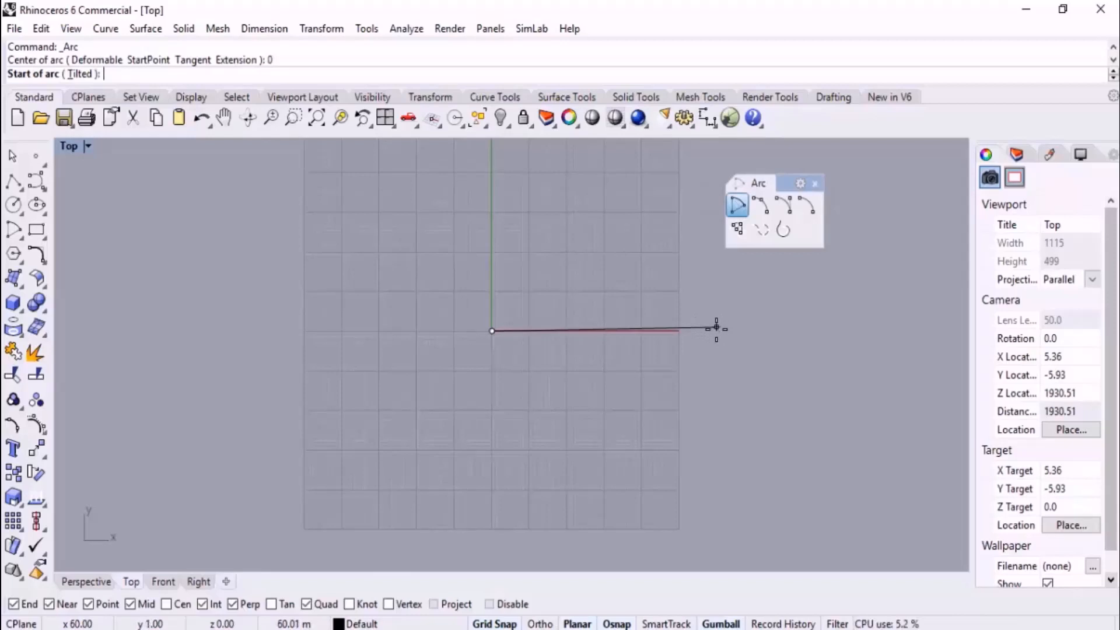
pyautogui.write('30')
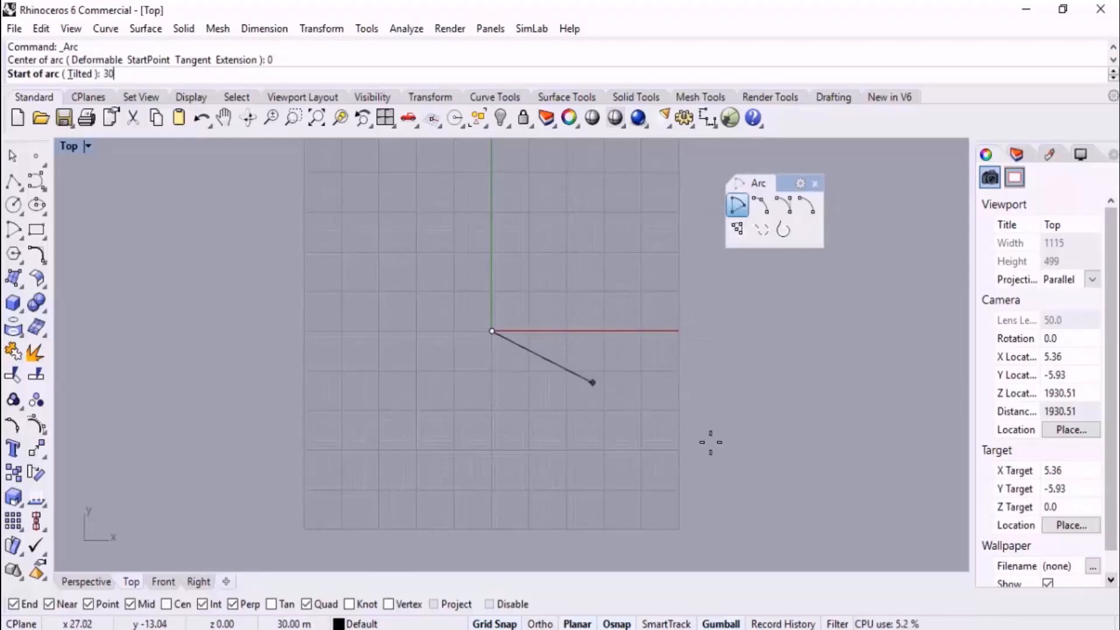
pyautogui.press('Return')
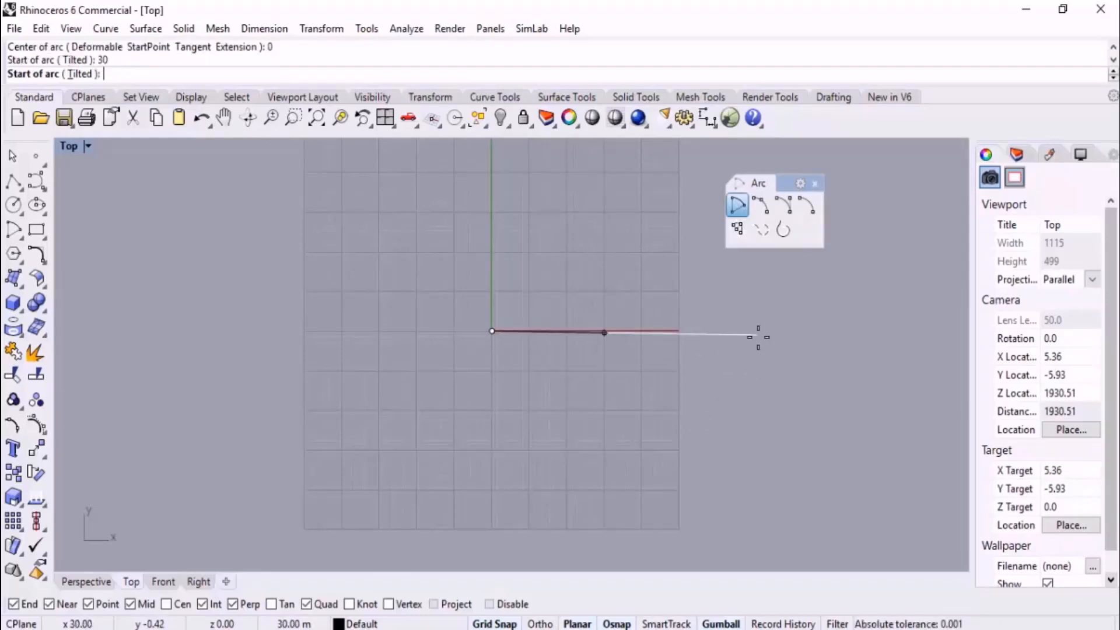
pyautogui.press('F8')
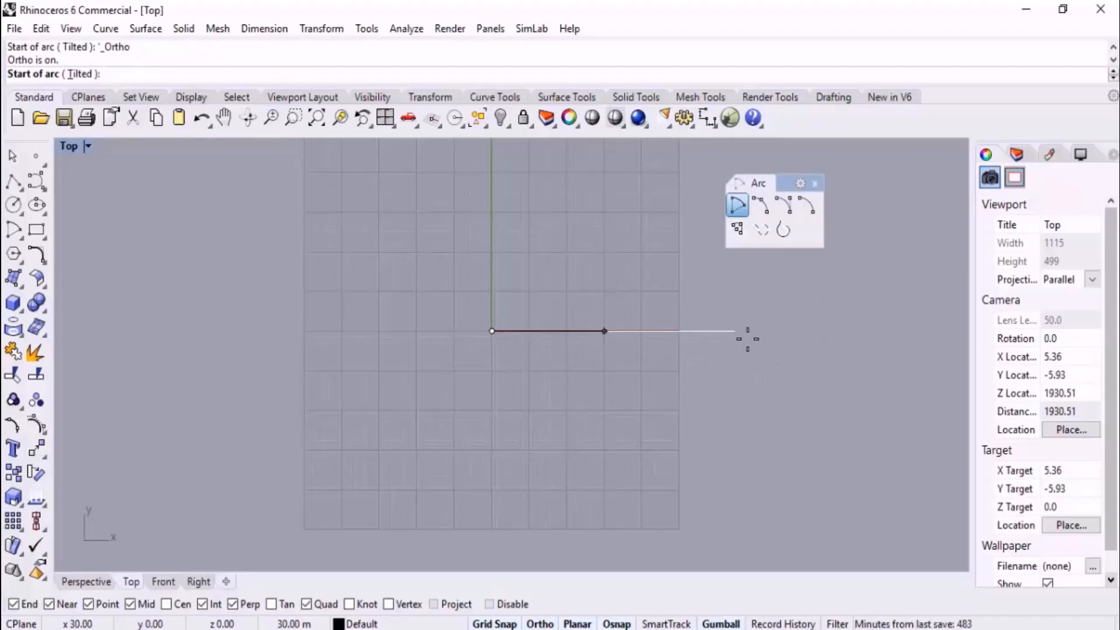
pyautogui.press('F8')
pyautogui.click(754, 330)
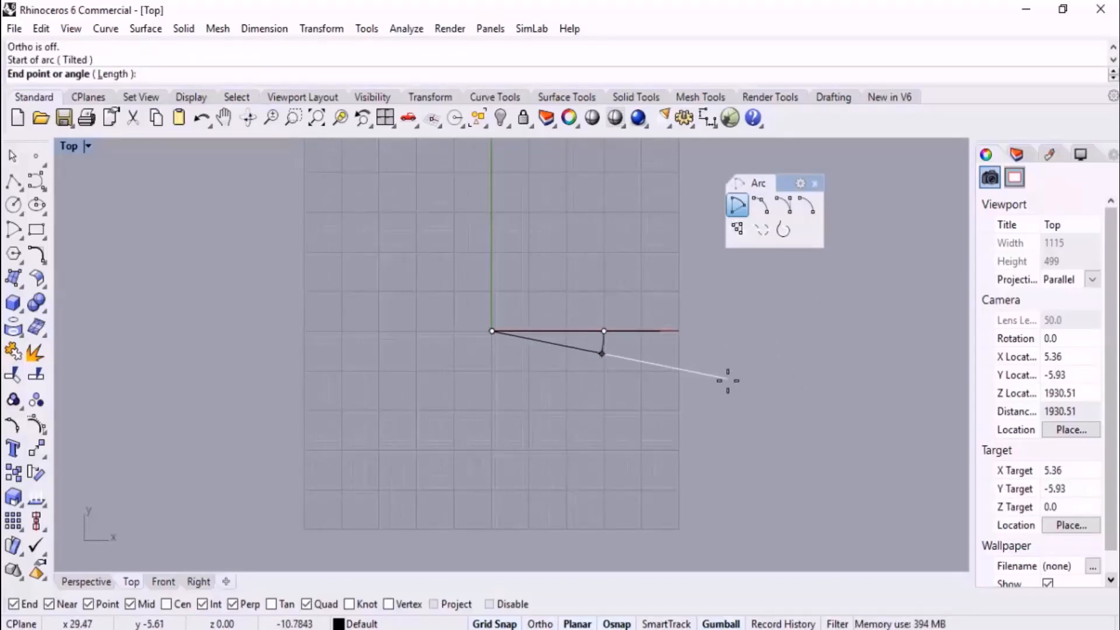
pyautogui.scroll(-3, 706, 392)
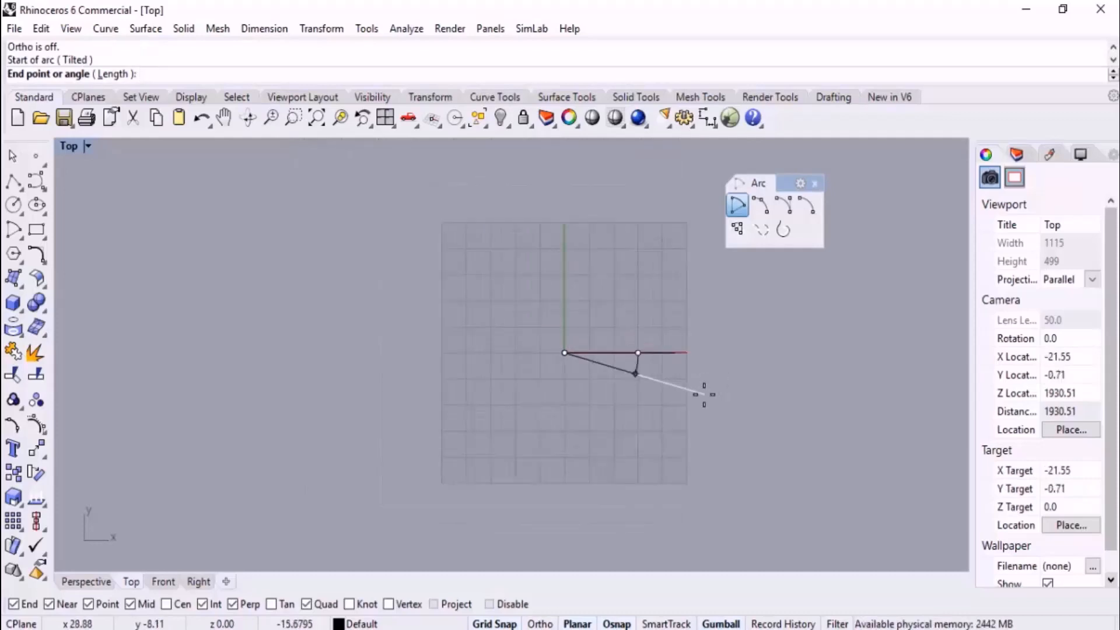
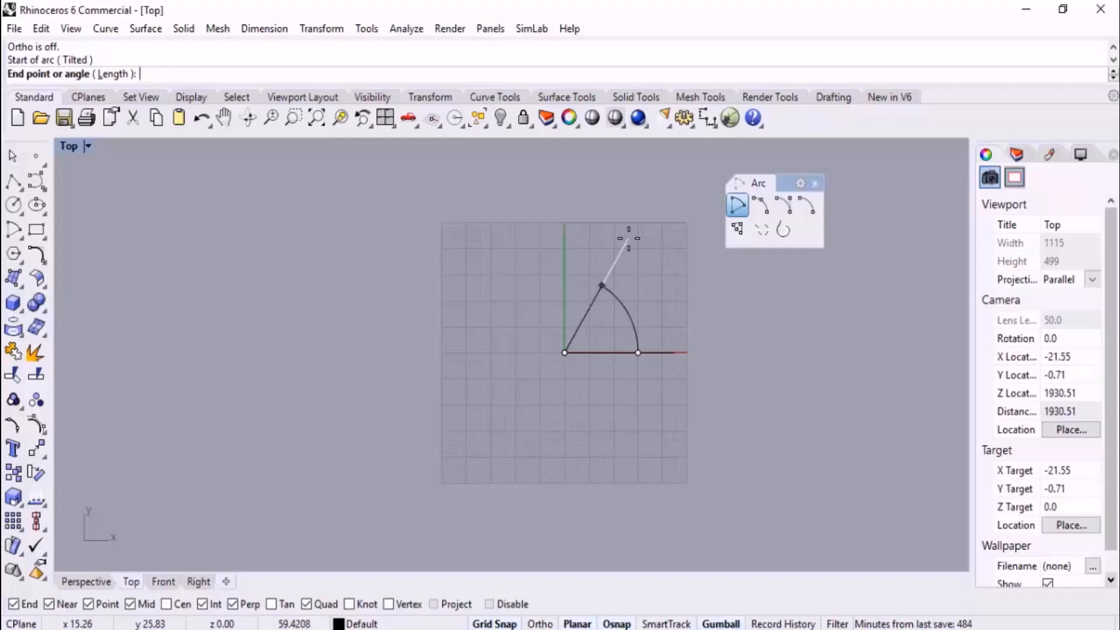
# Complete the arc below the X axis with an angle of -180° and delete it
pyautogui.write('-180')
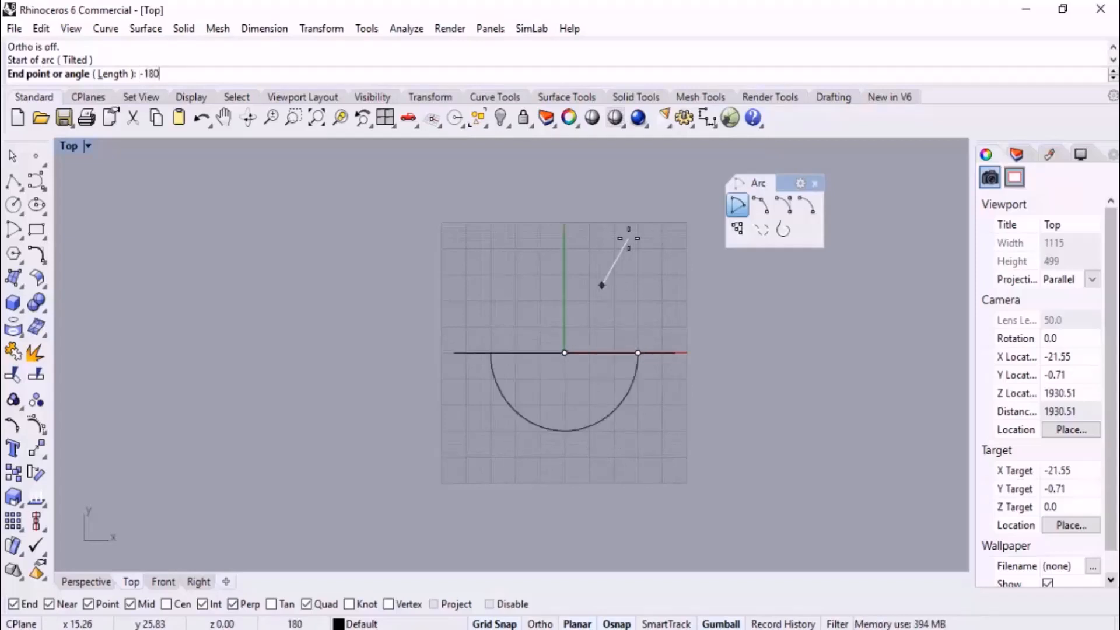
pyautogui.press('Return')
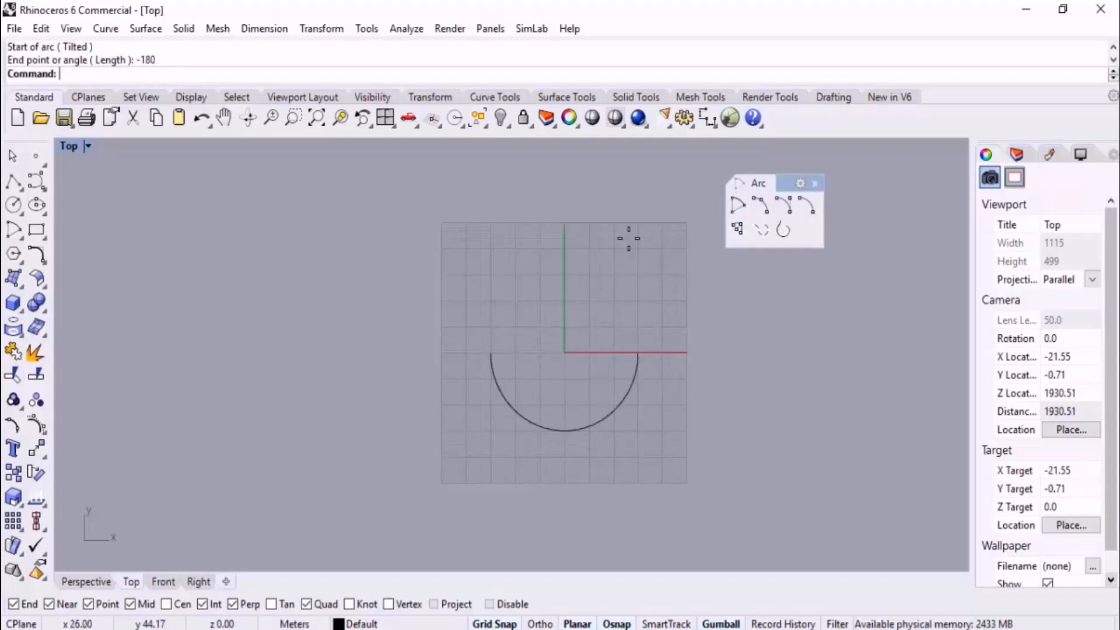
pyautogui.click(635, 359)
pyautogui.press('Delete')
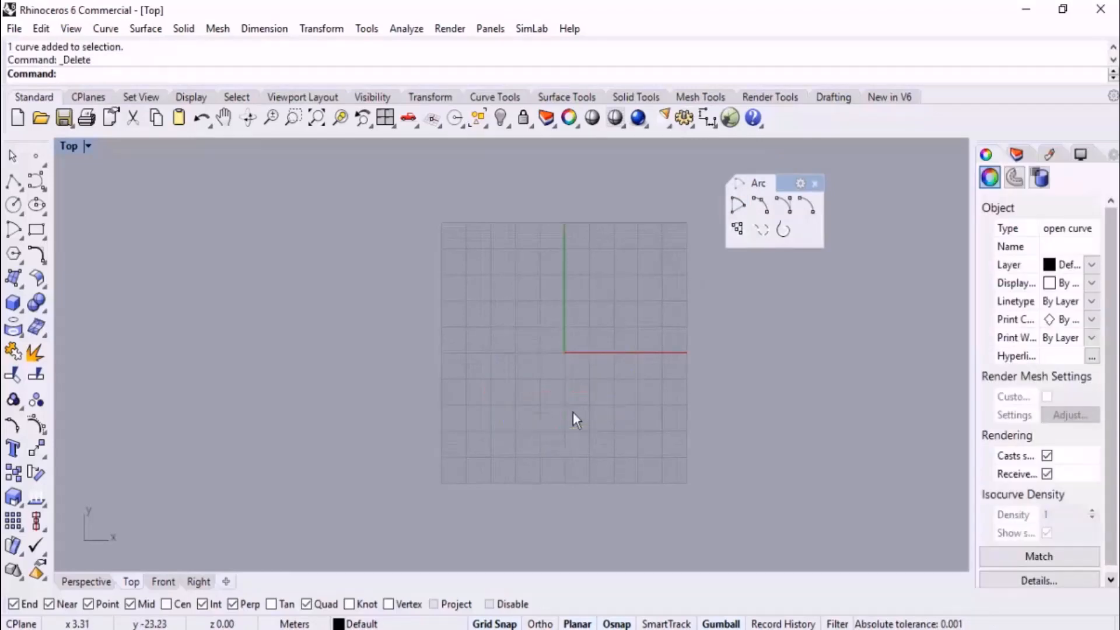
# Draw a corner-to-corner rectangle in the Top view, in the positive X and Y area and extending past the grid's edge
pyautogui.scroll(-4, 497, 310)
pyautogui.moveTo(549, 317); pyautogui.dragTo(445, 357, button='right')
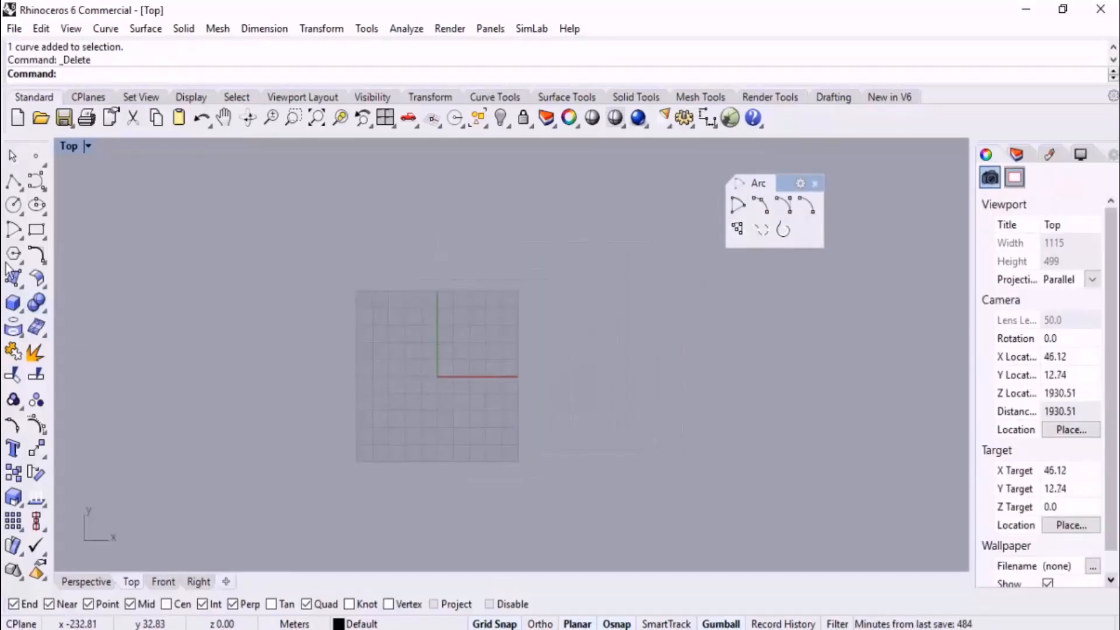
pyautogui.click(37, 232)
pyautogui.click(457, 343)
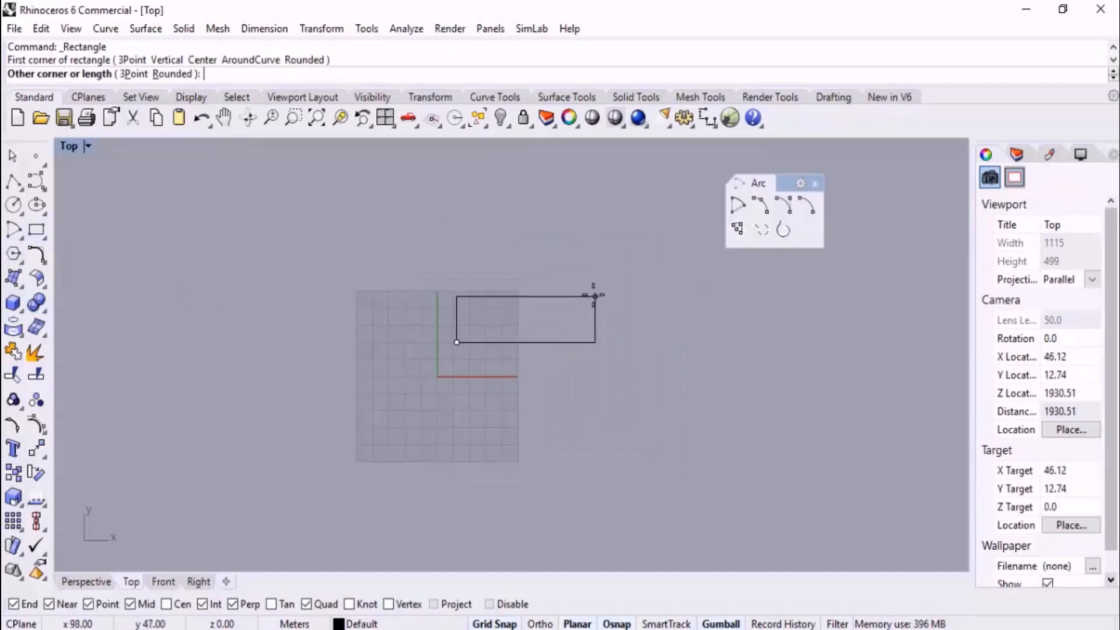
pyautogui.click(585, 275)
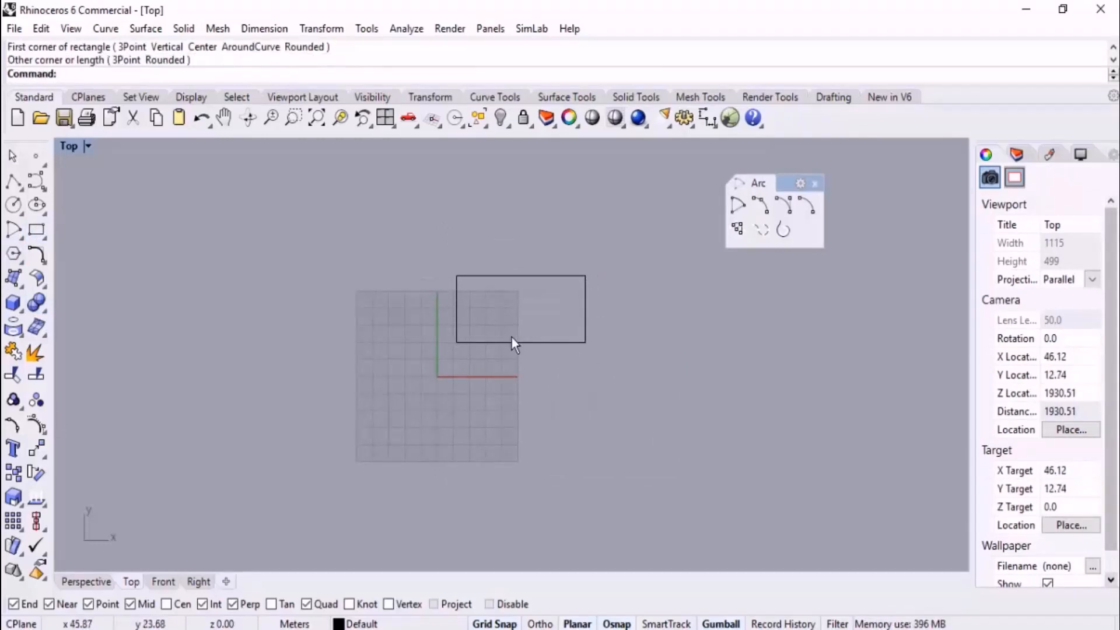
# Begin a center-based arc with its center at the midpoint of the rectangle's long edge nearest the X axis, placed in the Top view
pyautogui.moveTo(486, 399); pyautogui.dragTo(473, 402, button='right')
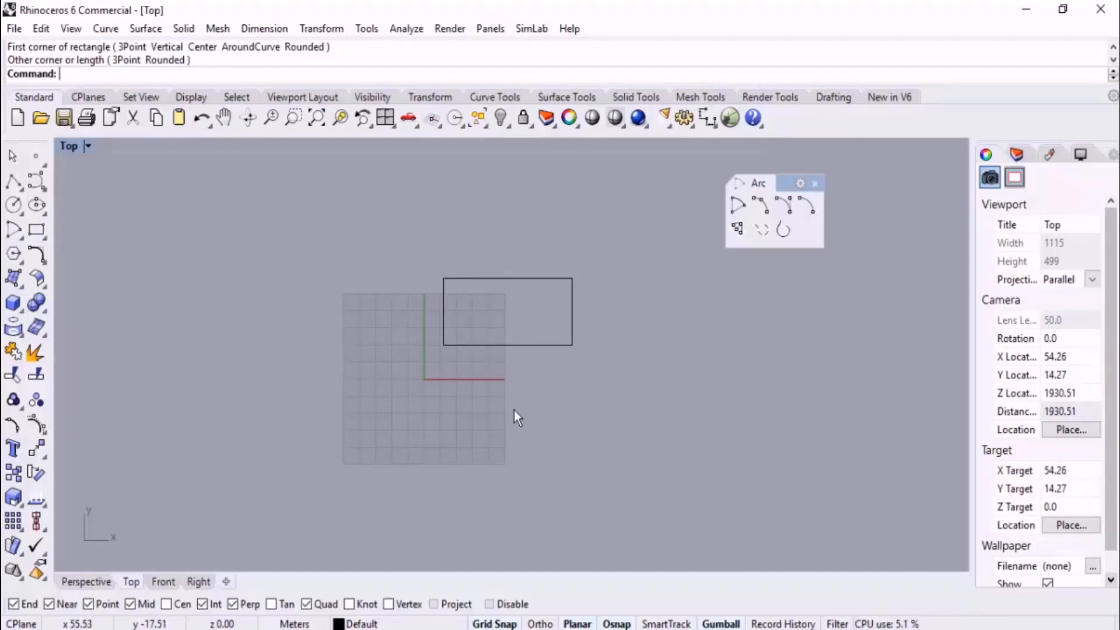
pyautogui.click(78, 581)
pyautogui.moveTo(401, 434); pyautogui.dragTo(435, 381, button='right')
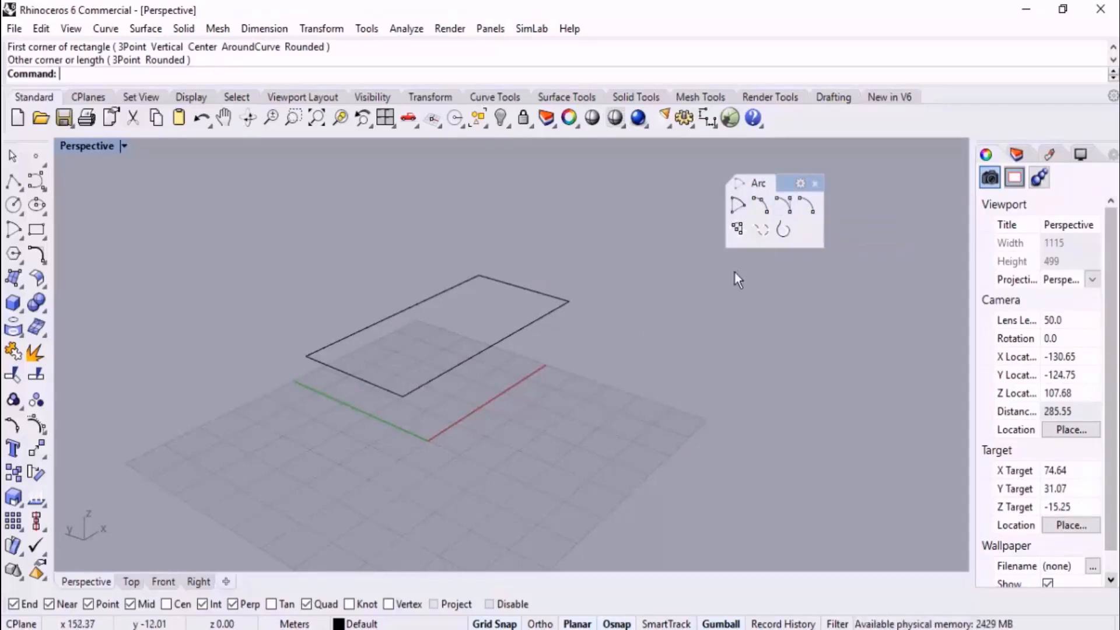
pyautogui.moveTo(530, 323); pyautogui.dragTo(253, 315, button='right')
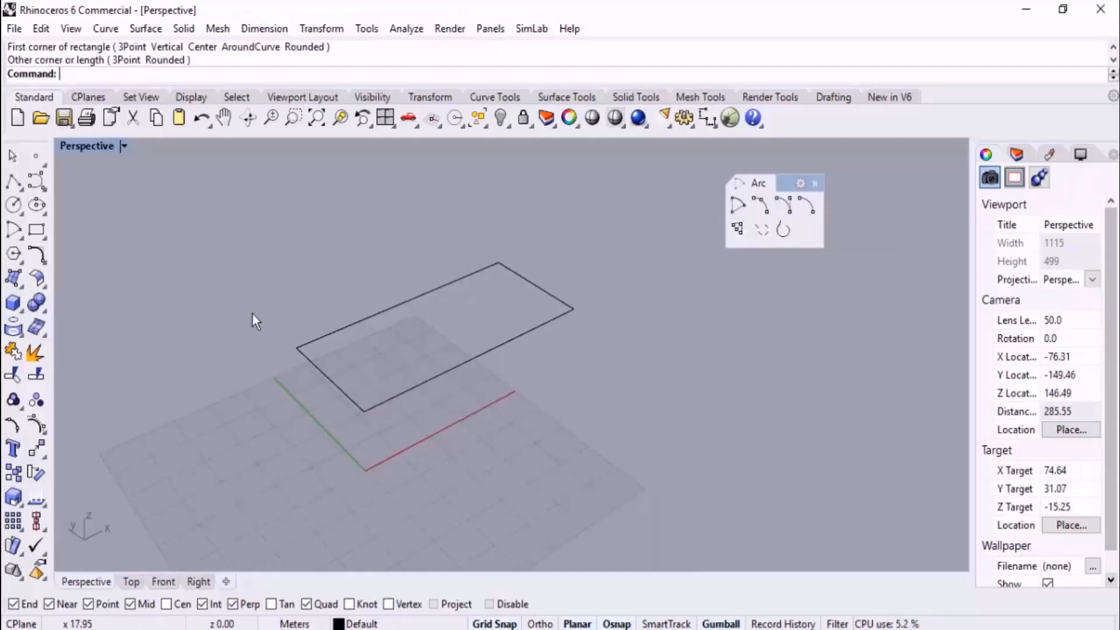
pyautogui.click(736, 205)
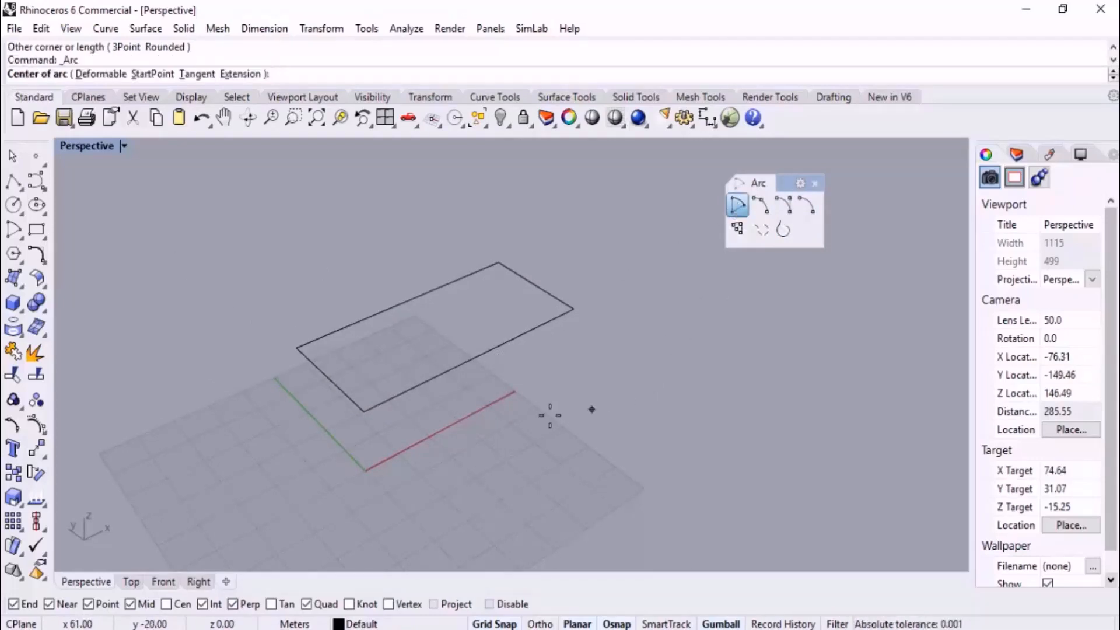
pyautogui.click(133, 582)
pyautogui.scroll(5, 499, 359)
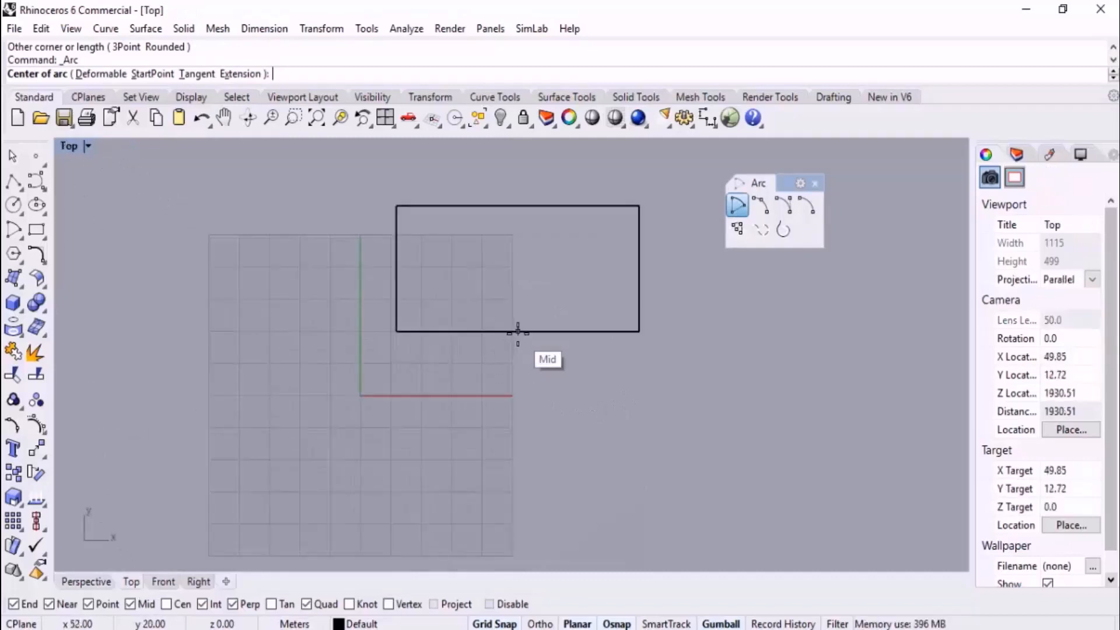
pyautogui.click(517, 331)
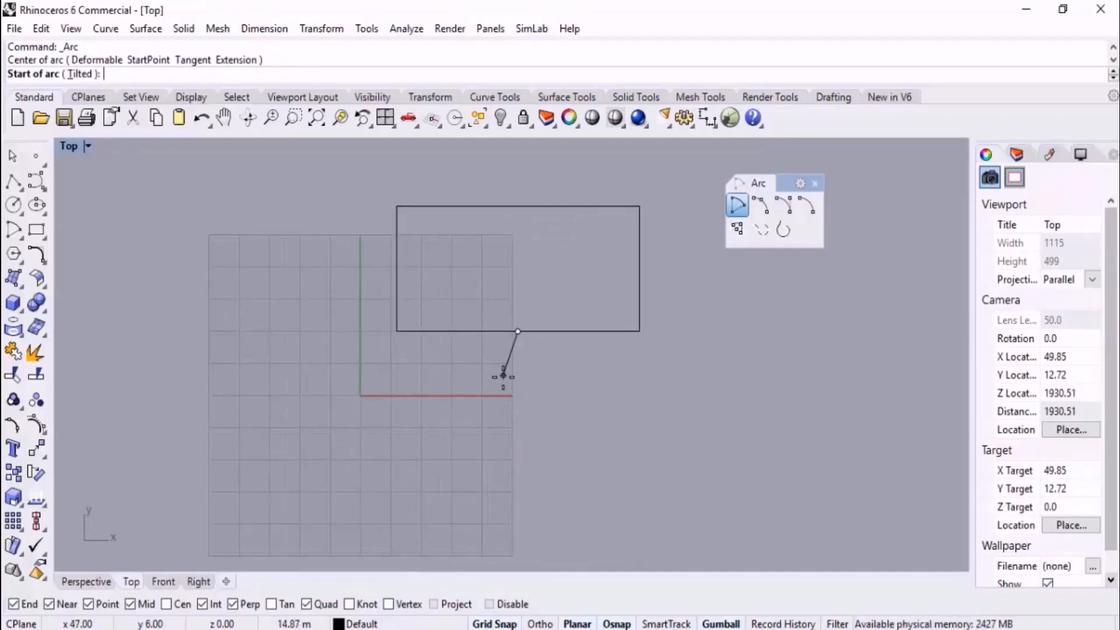
# Complete the arc in the Front view as an upright half-circle spanning the rectangle's long edge from corner to corner
pyautogui.click(165, 583)
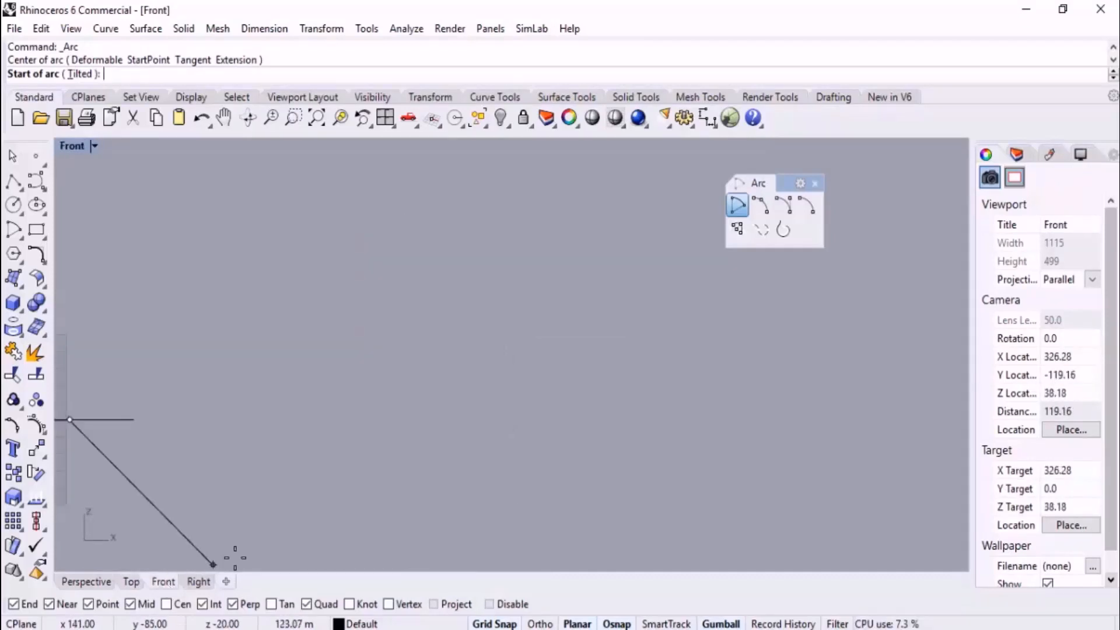
pyautogui.scroll(-3, 726, 316)
pyautogui.scroll(5, 525, 350)
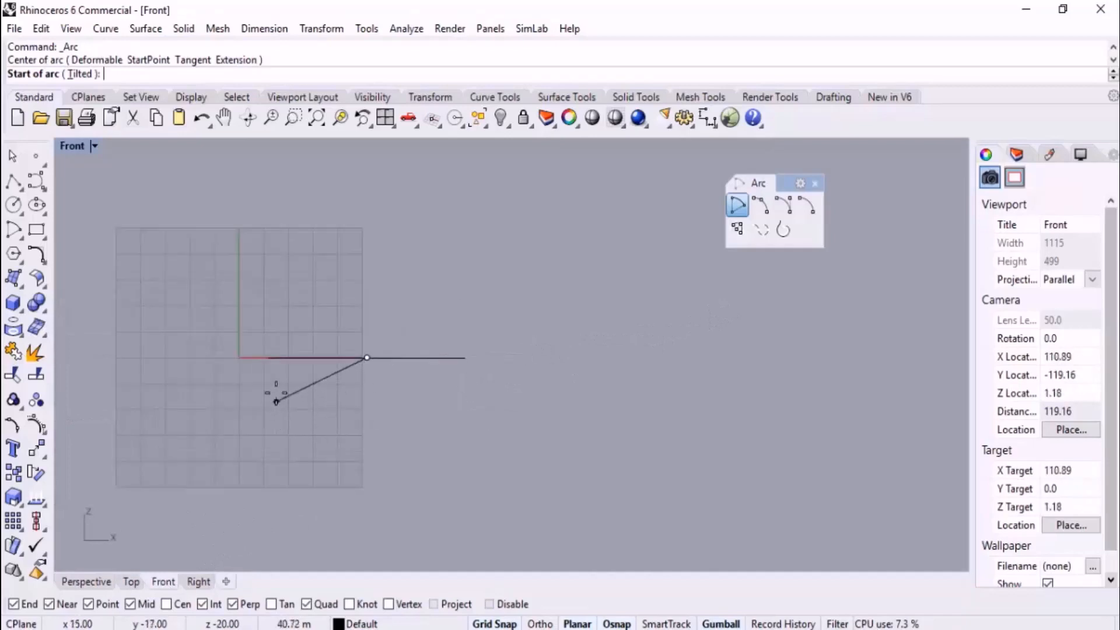
pyautogui.click(268, 357)
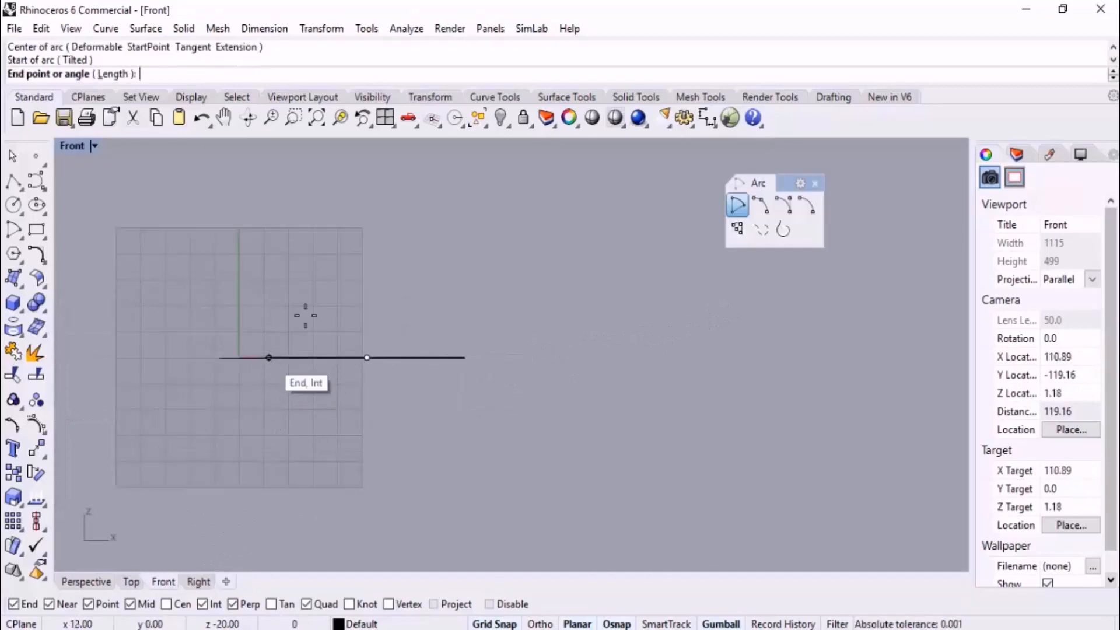
pyautogui.click(466, 357)
pyautogui.click(94, 581)
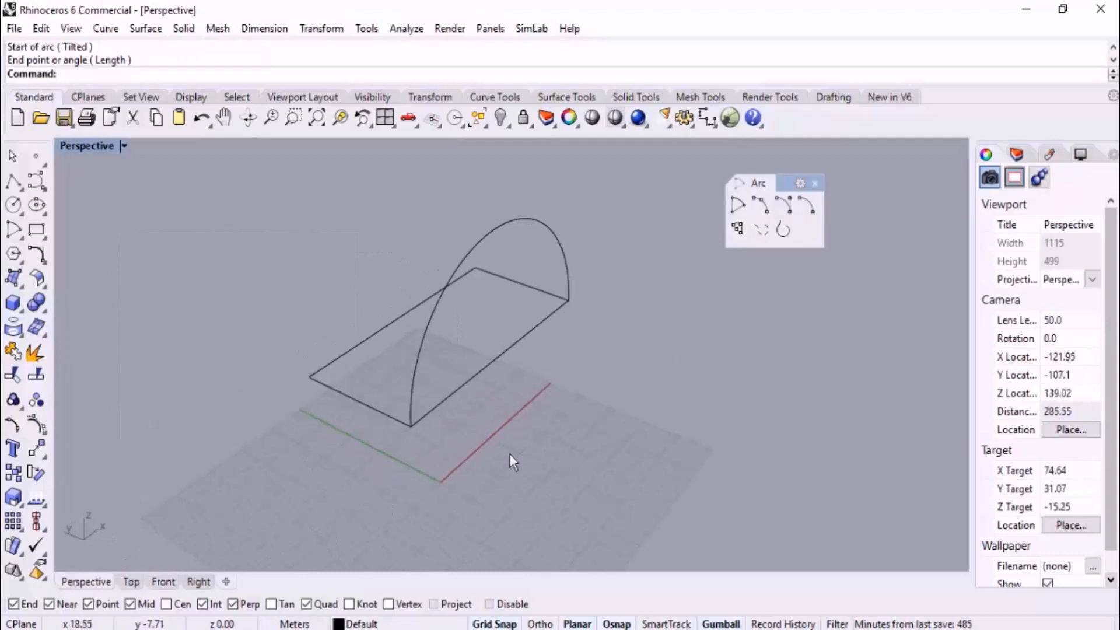
# Delete the upright half-circle arc from the rectangle's edge
pyautogui.click(541, 237)
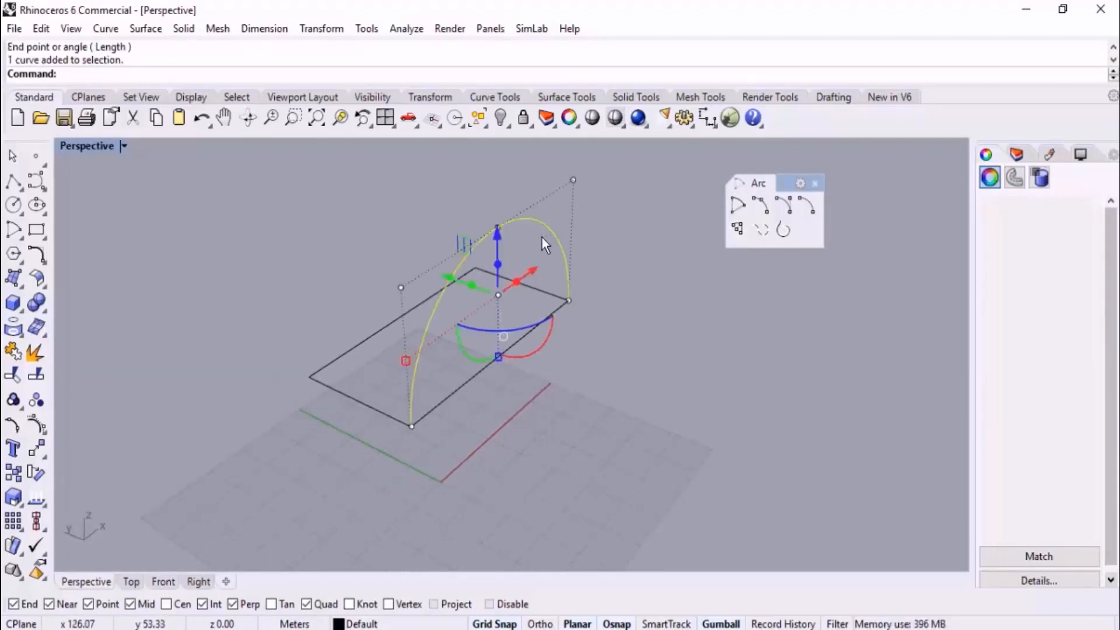
pyautogui.press('Delete')
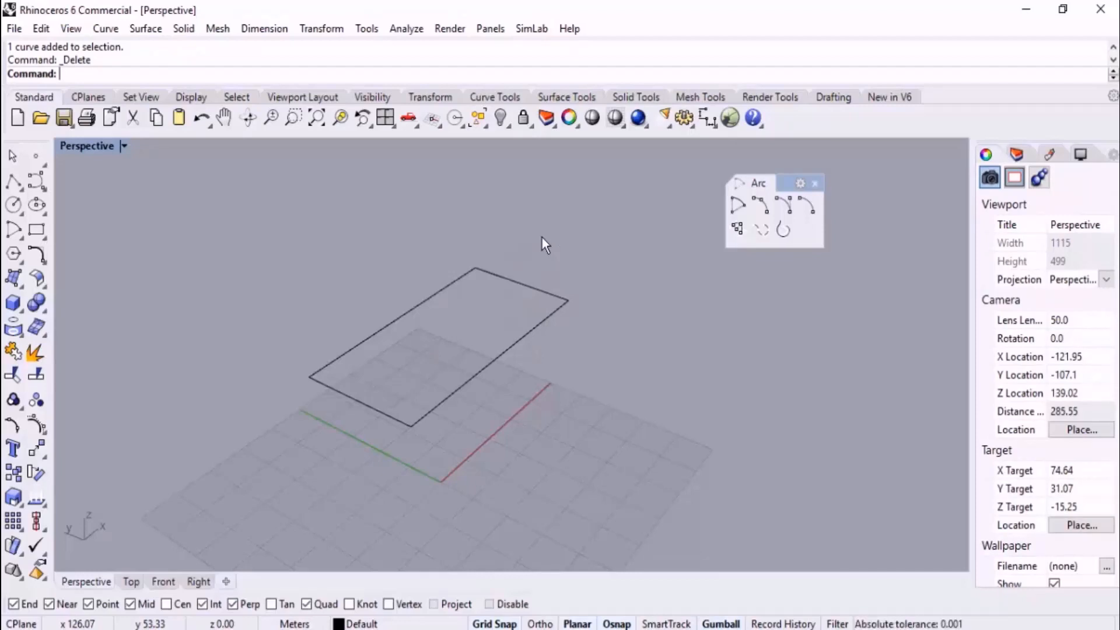
pyautogui.scroll(-2, 585, 267)
pyautogui.moveTo(585, 268); pyautogui.dragTo(575, 288, button='right')
# Redraw the upright half-circle, centering it on the long edge's midpoint in Perspective and placing its start and end at the corners in Front
pyautogui.click(738, 229)
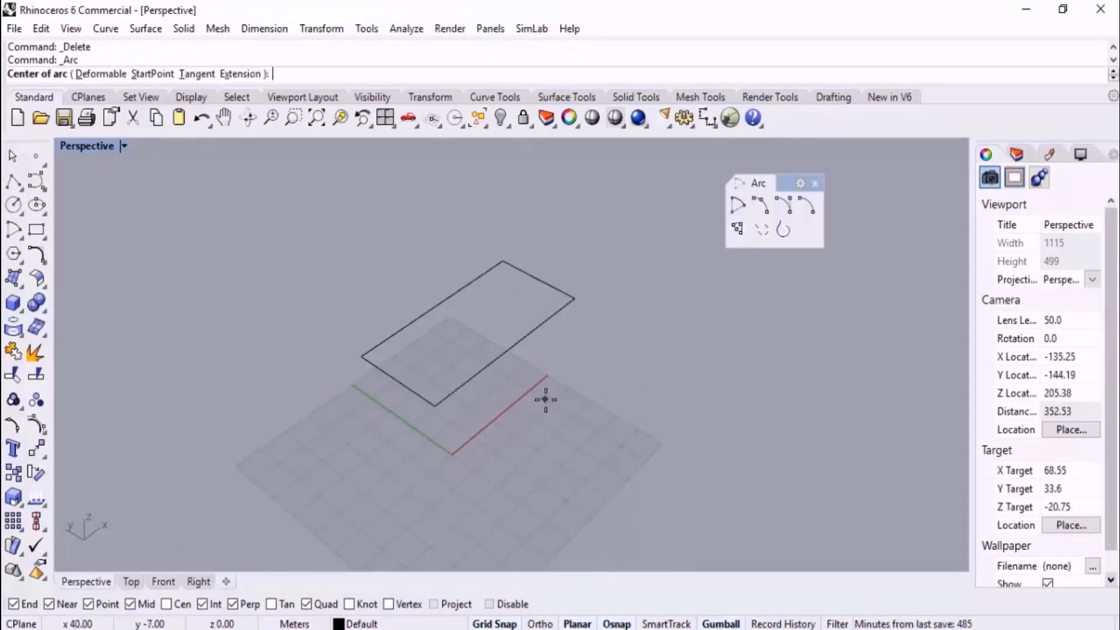
pyautogui.click(511, 350)
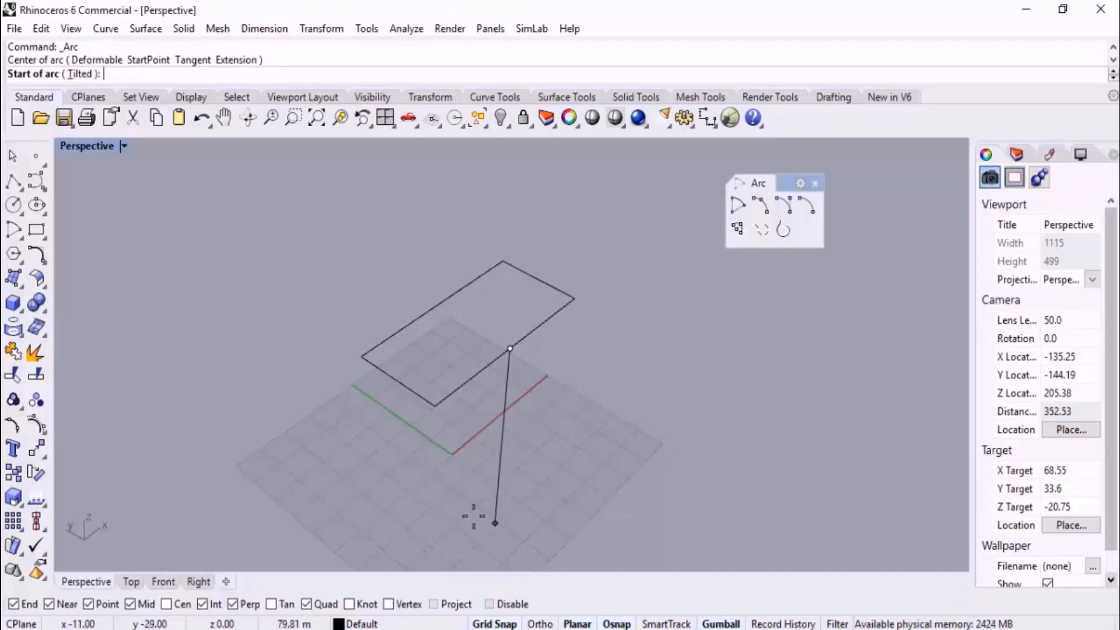
pyautogui.click(166, 581)
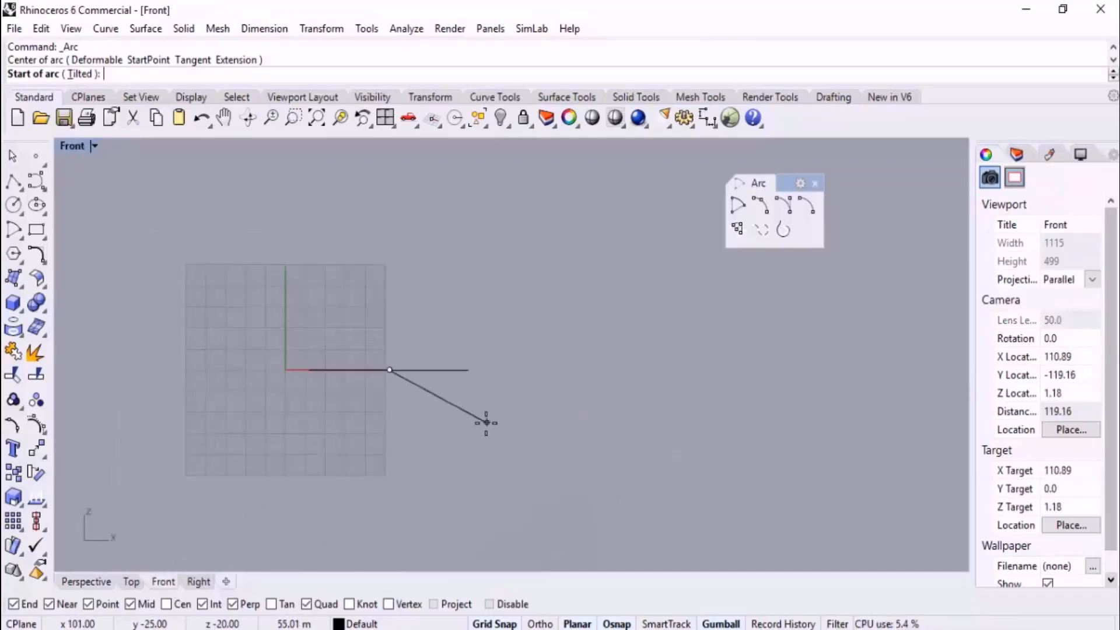
pyautogui.click(247, 364)
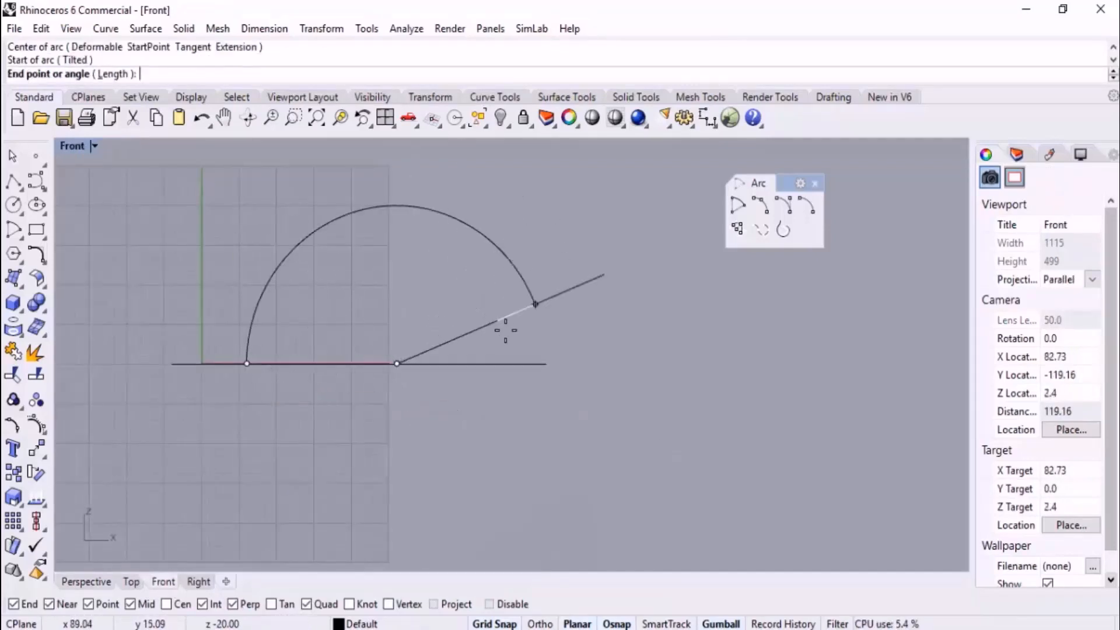
pyautogui.click(524, 363)
pyautogui.click(86, 582)
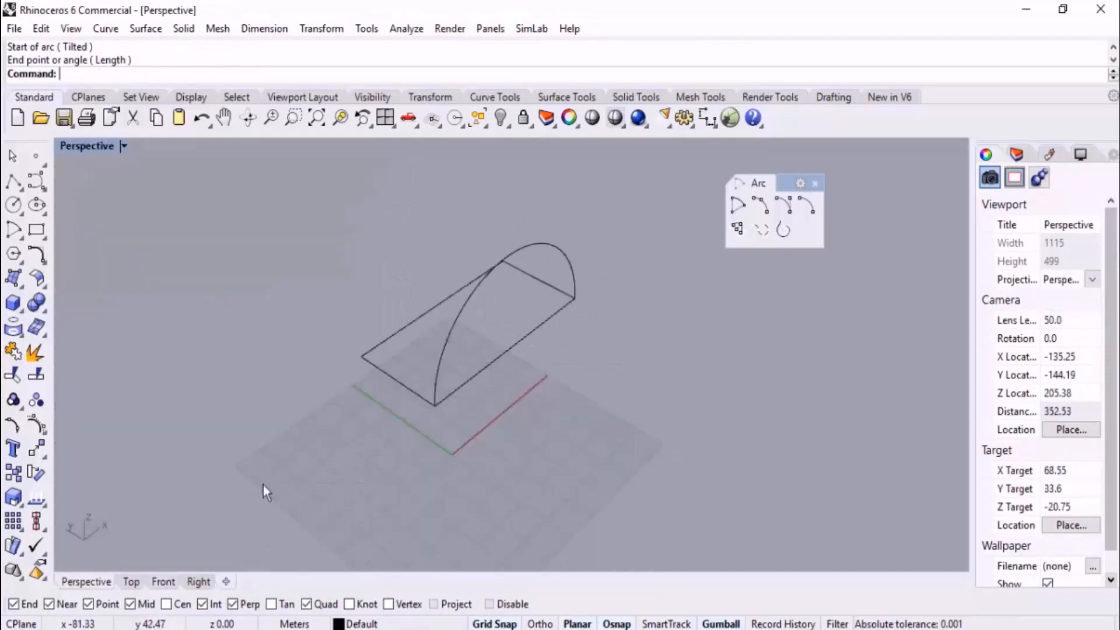
pyautogui.moveTo(263, 485); pyautogui.dragTo(454, 396, button='right')
pyautogui.moveTo(623, 394); pyautogui.dragTo(612, 396, button='right')
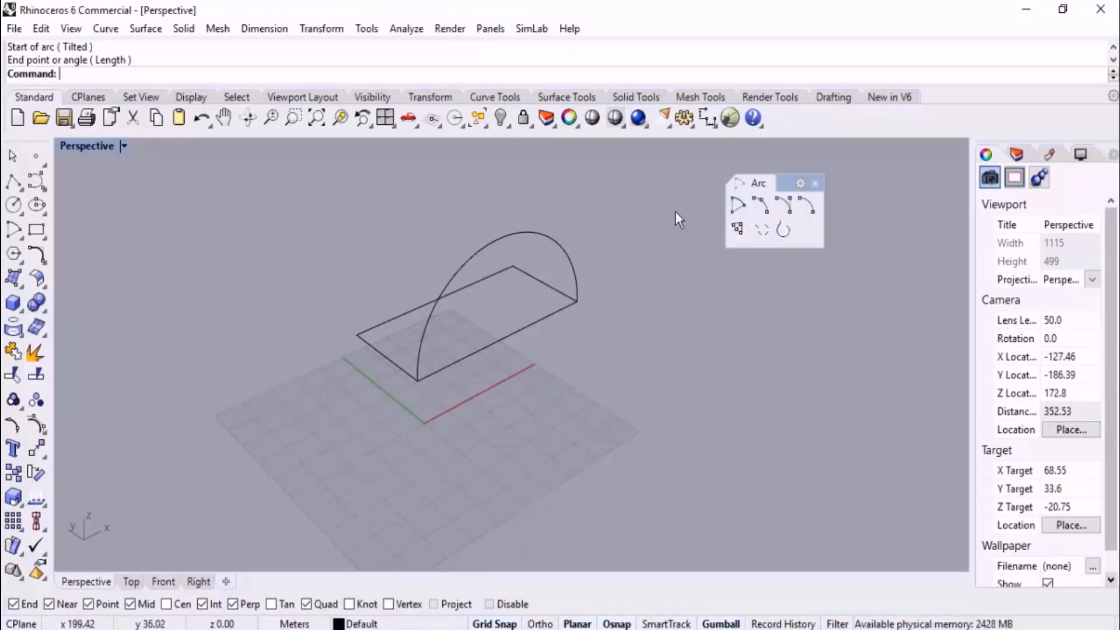
# Delete the redrawn half-circle, keeping only the rectangle
pyautogui.click(545, 251)
pyautogui.press('Delete')
pyautogui.scroll(-3, 576, 321)
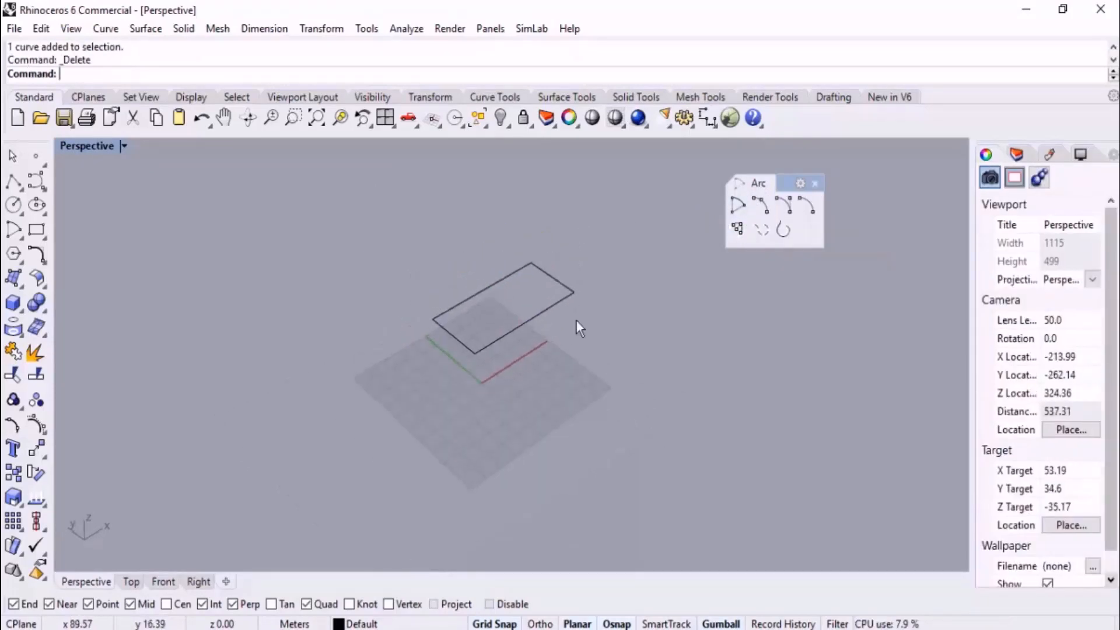
# Draw three separate vertical lines beside the rectangle in the Perspective view, about 59, 91 and 19 m tall
pyautogui.click(22, 191)
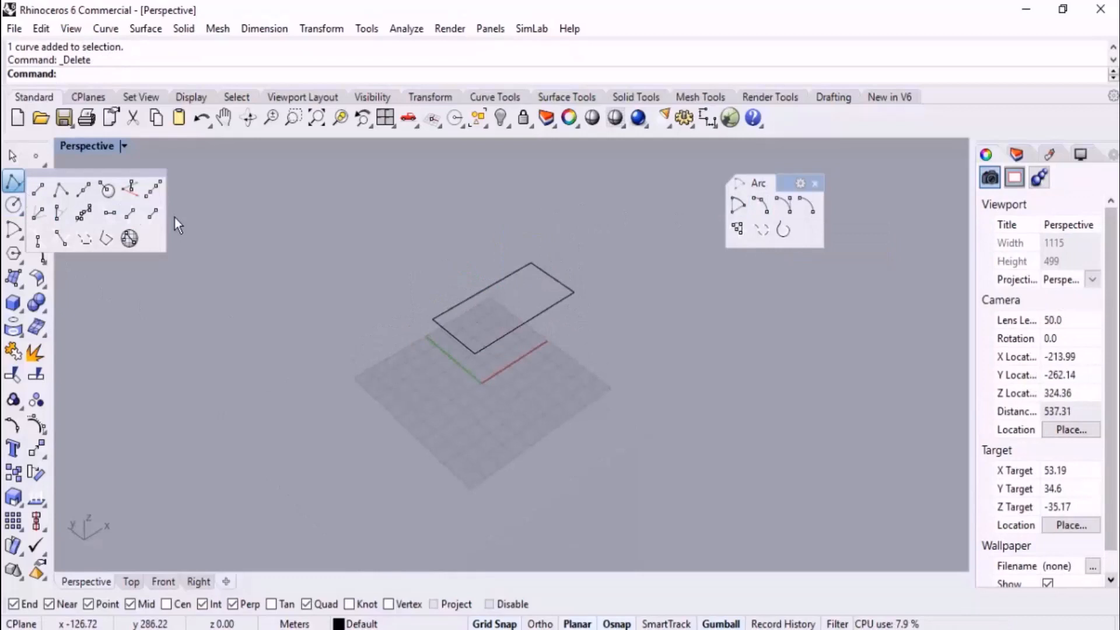
pyautogui.click(130, 190)
pyautogui.click(215, 368)
pyautogui.click(188, 280)
pyautogui.press('Return')
pyautogui.click(291, 301)
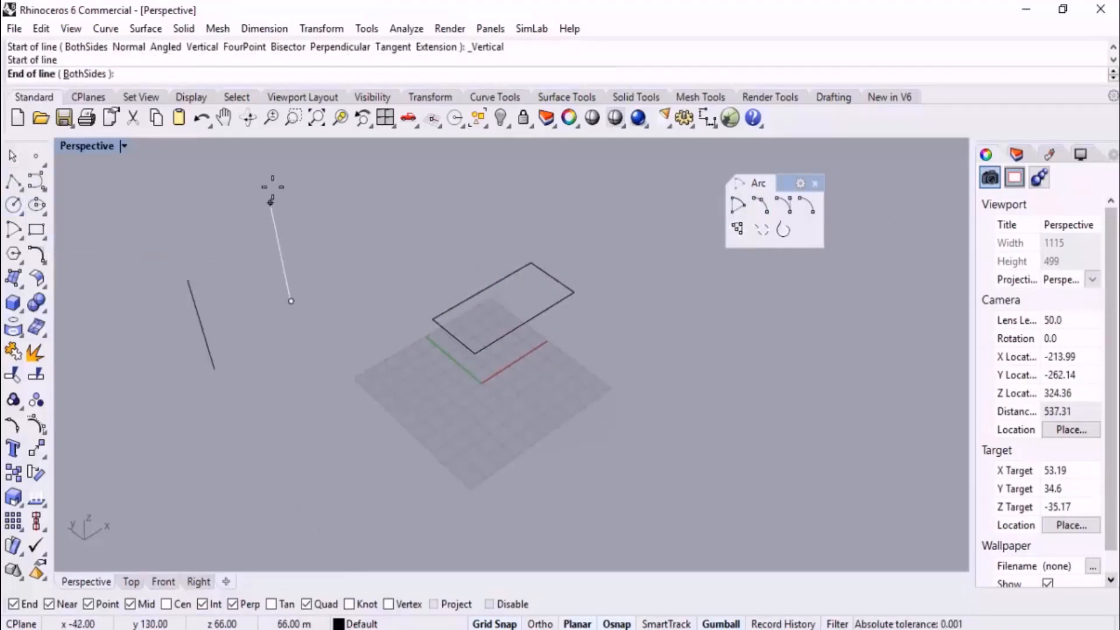
pyautogui.click(266, 169)
pyautogui.rightClick(269, 178)
pyautogui.click(343, 333)
pyautogui.click(343, 307)
# Draw a start, end, point-on-arc arc between the tops of the two shorter vertical lines, passing through the tallest line's top
pyautogui.moveTo(376, 280)
pyautogui.mouseDown(button='right')
pyautogui.moveTo(470, 225)
pyautogui.moveTo(484, 252)
pyautogui.mouseUp(button='right')
pyautogui.scroll(-2, 560, 358)
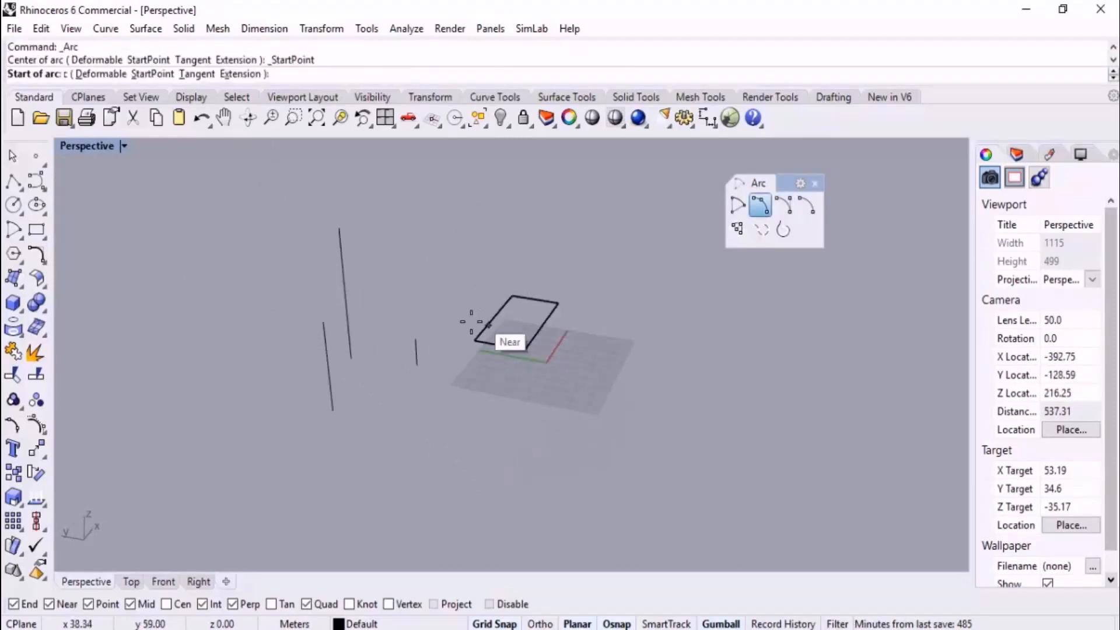
pyautogui.moveTo(464, 318); pyautogui.dragTo(374, 356, button='right')
pyautogui.scroll(4, 340, 345)
pyautogui.click(236, 325)
pyautogui.click(241, 329)
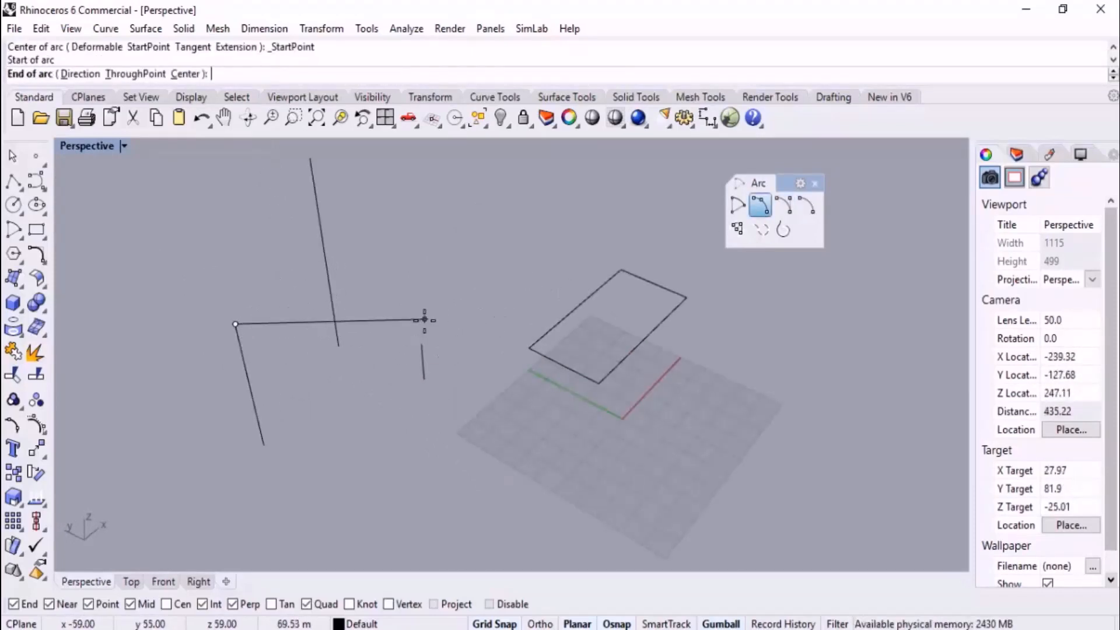
pyautogui.click(424, 342)
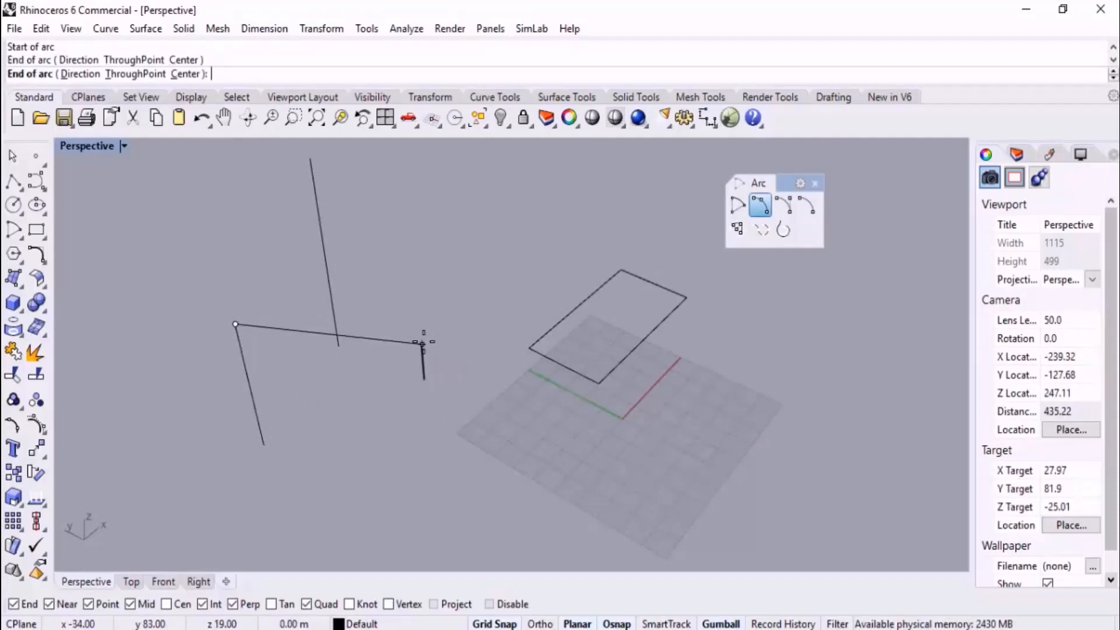
pyautogui.click(311, 158)
# Delete the arc connecting the tops of the three vertical lines
pyautogui.moveTo(463, 230); pyautogui.dragTo(484, 260, button='right')
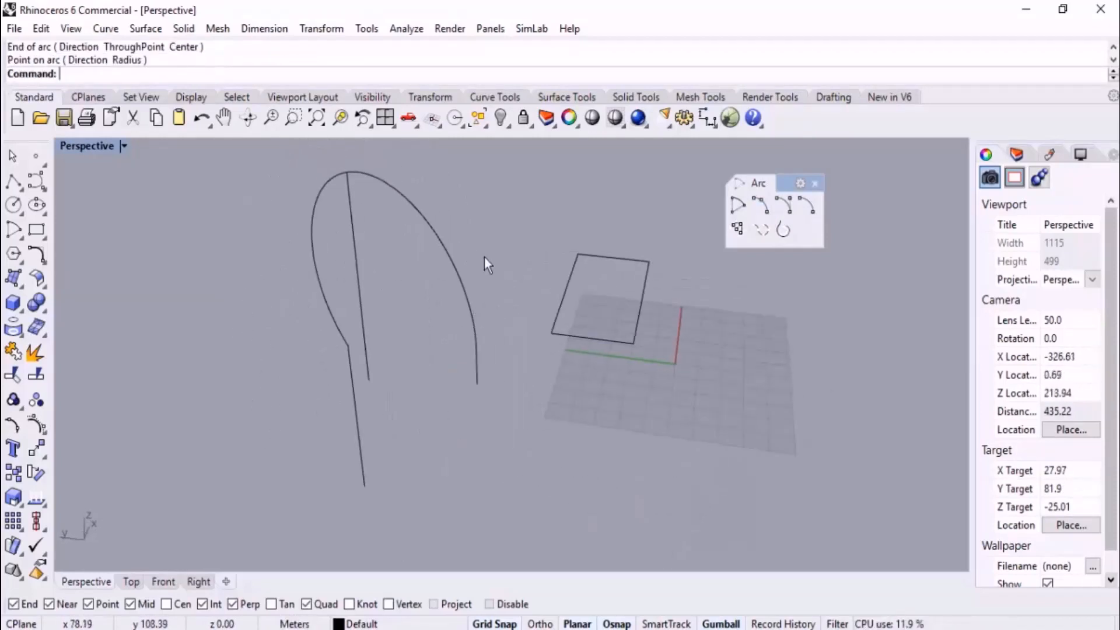
pyautogui.click(433, 303)
pyautogui.press('Delete')
pyautogui.moveTo(457, 305); pyautogui.dragTo(684, 260, button='right')
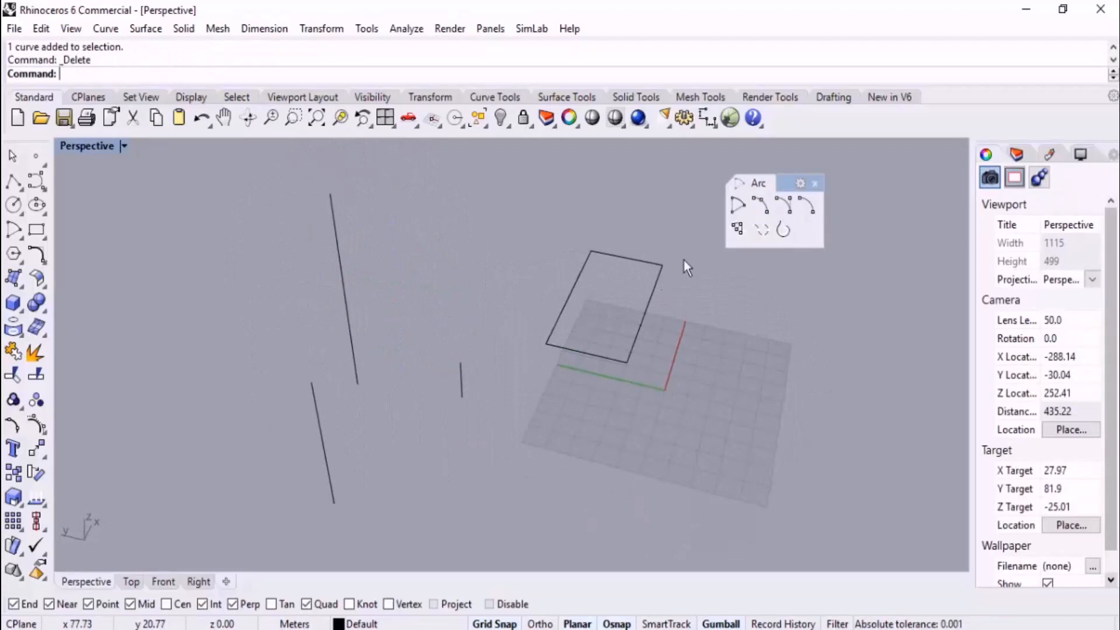
pyautogui.click(760, 205)
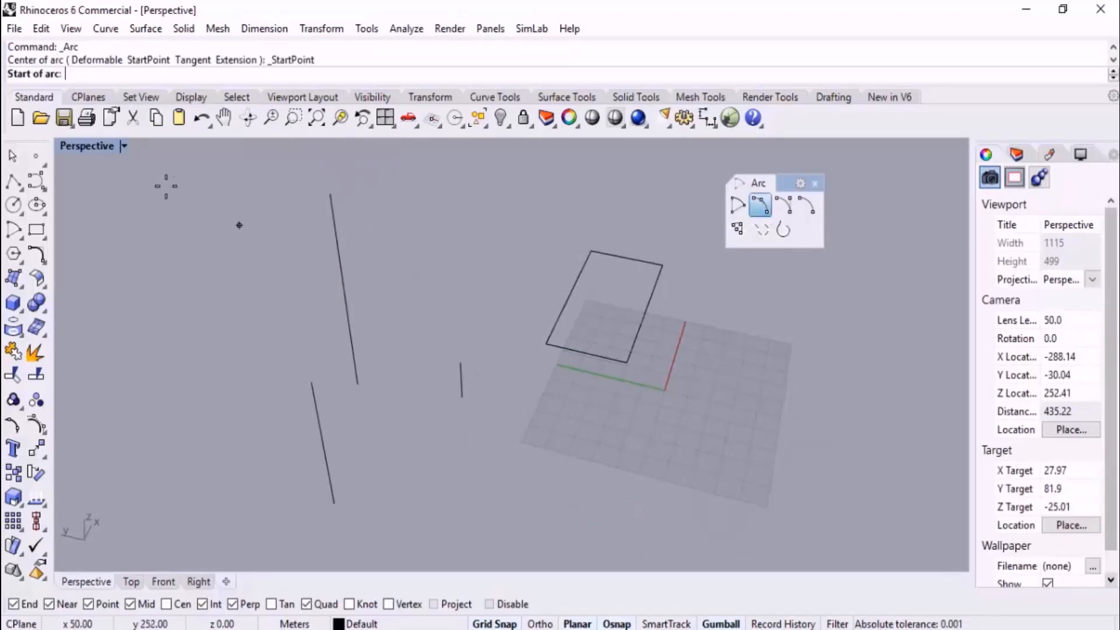
pyautogui.click(312, 382)
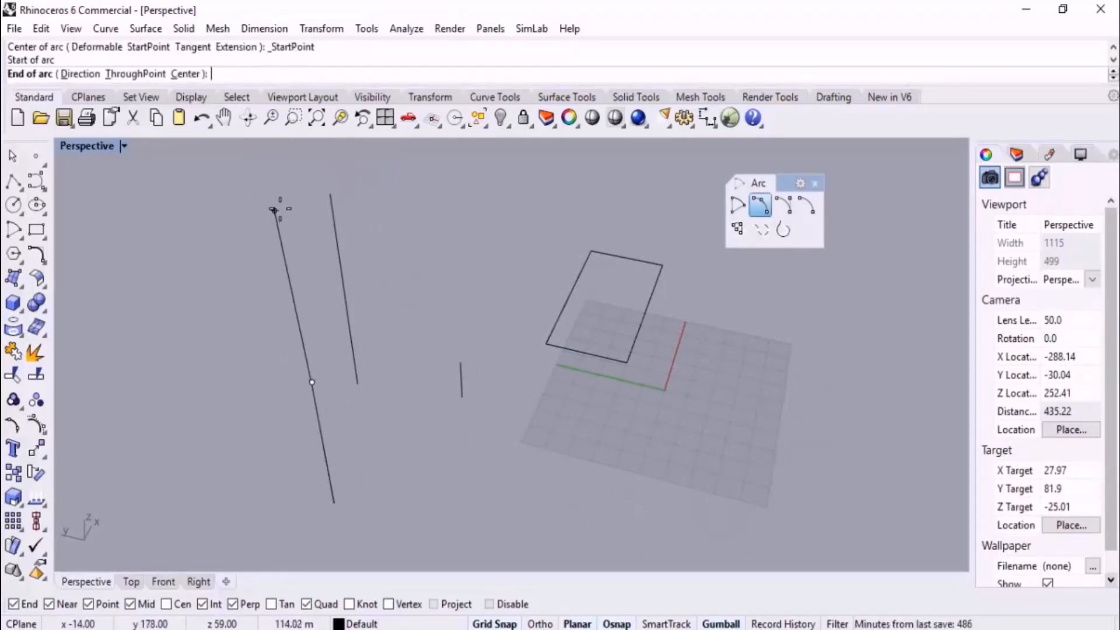
pyautogui.click(331, 193)
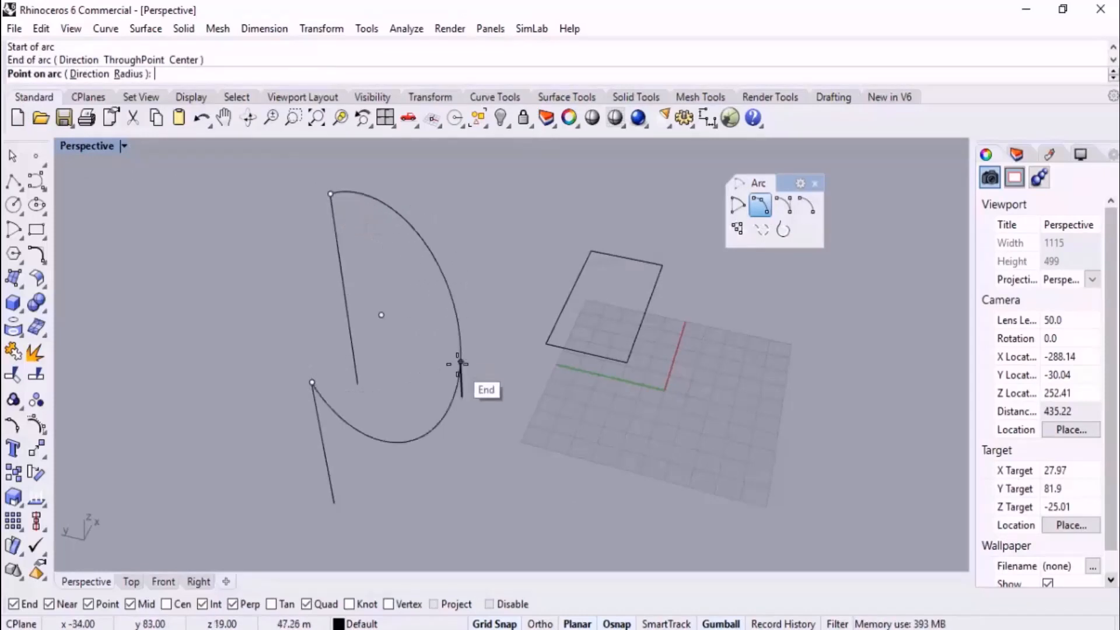
pyautogui.press('Escape')
pyautogui.moveTo(425, 352); pyautogui.dragTo(411, 338, button='right')
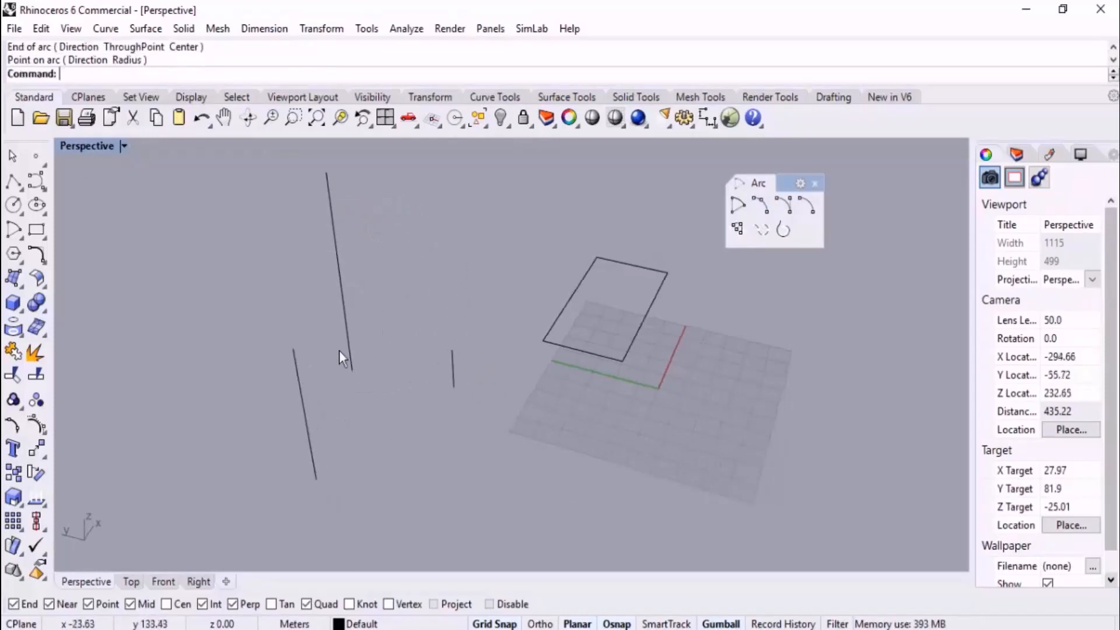
# Draw a start, end, point-on-arc arc between the tops of the two shorter vertical lines, through the tallest line's top
pyautogui.rightClick(336, 350)
pyautogui.click(293, 348)
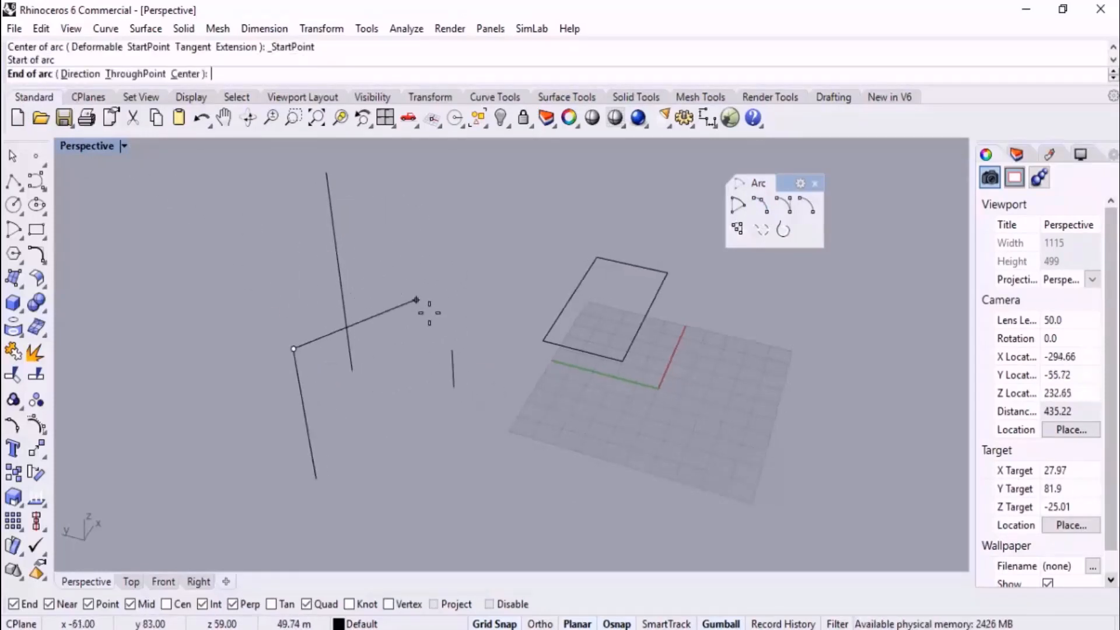
pyautogui.click(452, 350)
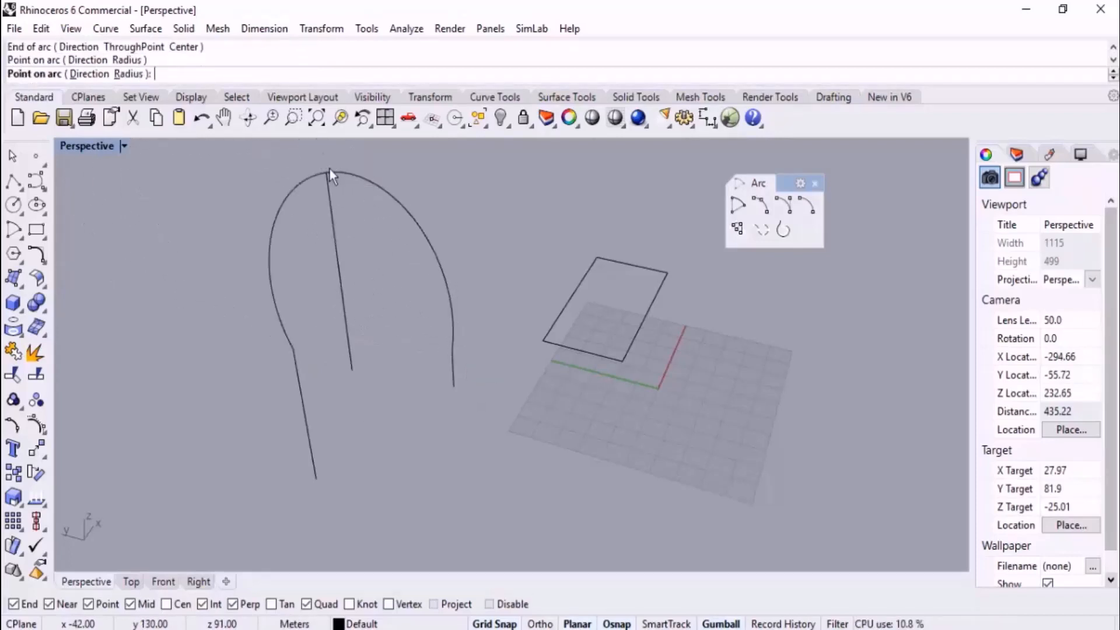
pyautogui.click(330, 170)
# Delete the arc, the three vertical lines and the rectangle to clear the scene
pyautogui.moveTo(330, 169); pyautogui.dragTo(347, 322, button='right')
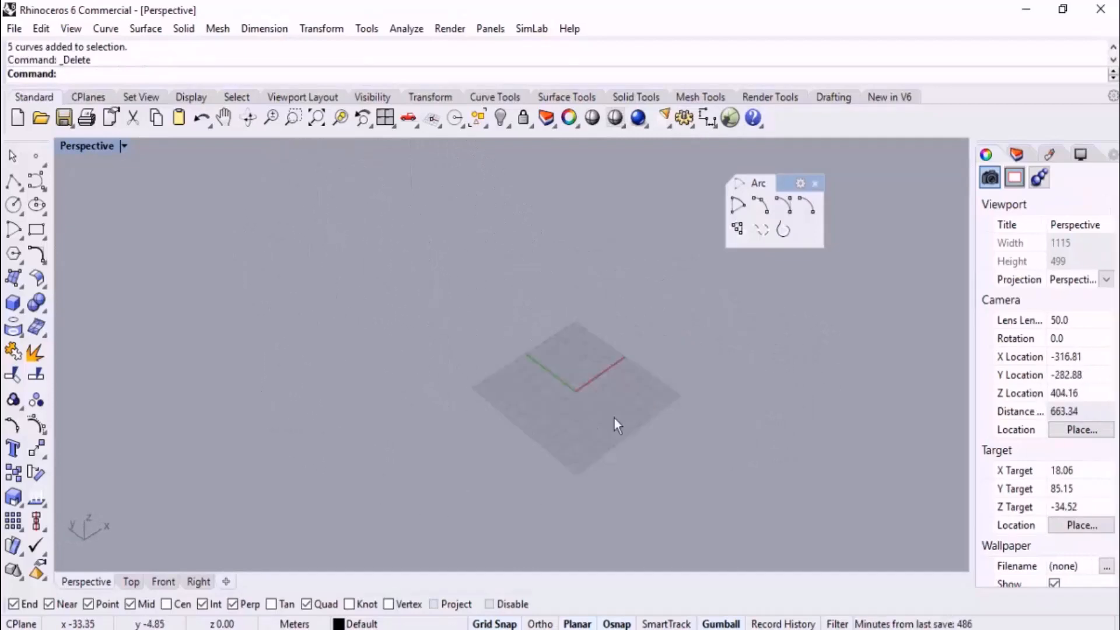
pyautogui.scroll(8, 613, 401)
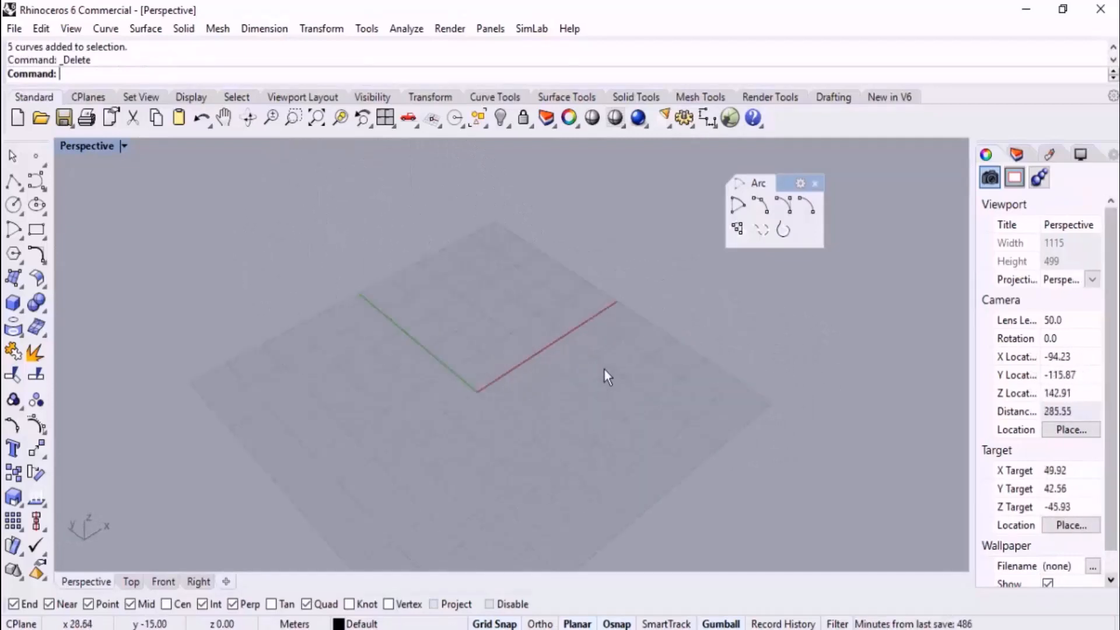
pyautogui.moveTo(605, 369); pyautogui.dragTo(572, 418, button='right')
pyautogui.scroll(-4, 483, 337)
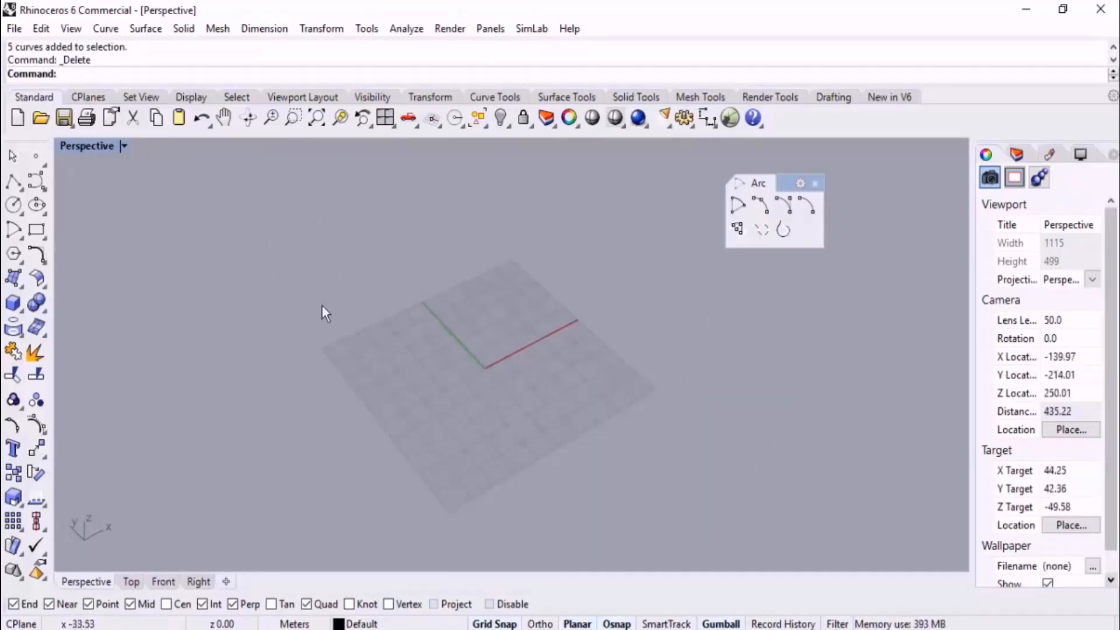
# Draw a corner-to-corner rectangle on the ground plane from the origin, extending toward negative X and positive Y in the Perspective view
pyautogui.scroll(2, 267, 260)
pyautogui.click(36, 229)
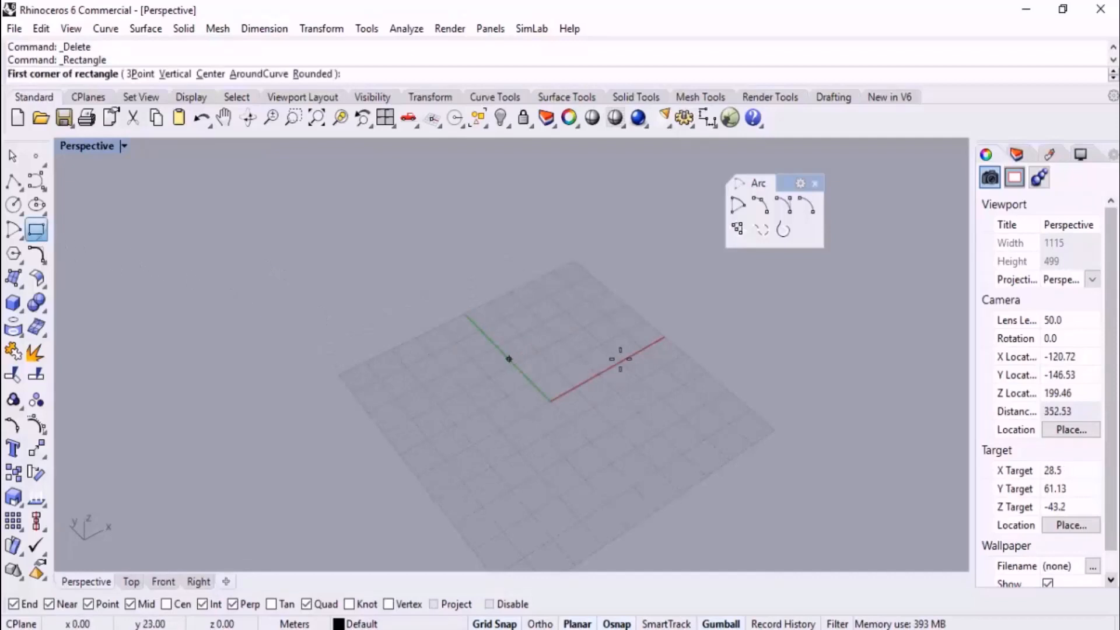
pyautogui.keyDown('shift'); pyautogui.moveTo(620, 360); pyautogui.dragTo(627, 338, button='right'); pyautogui.keyUp('shift')
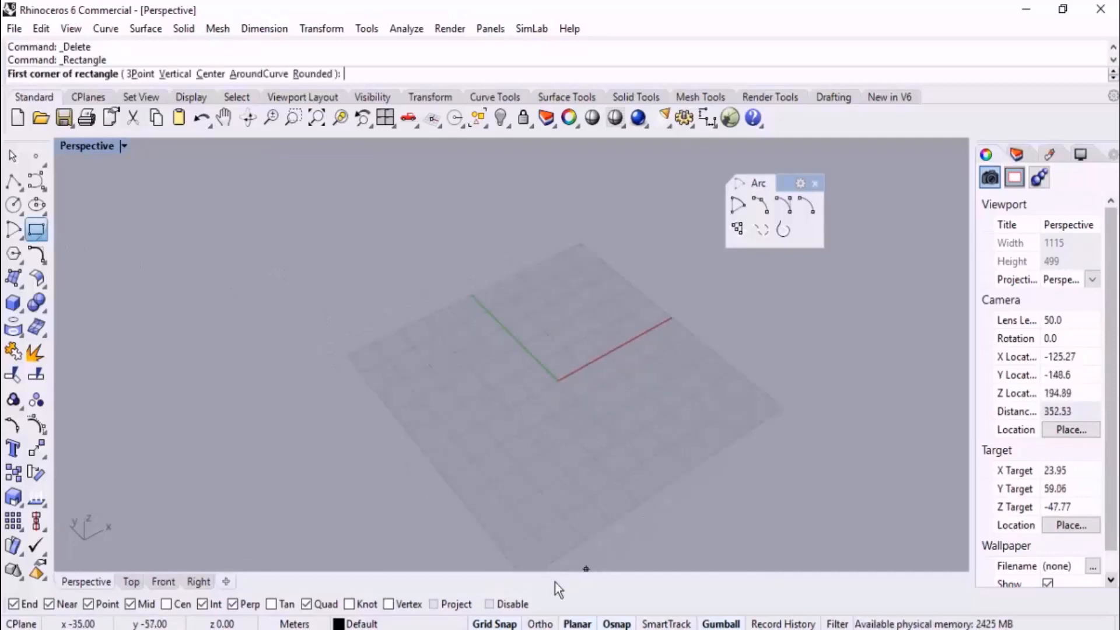
pyautogui.scroll(5, 561, 367)
pyautogui.click(594, 371)
pyautogui.scroll(-4, 592, 371)
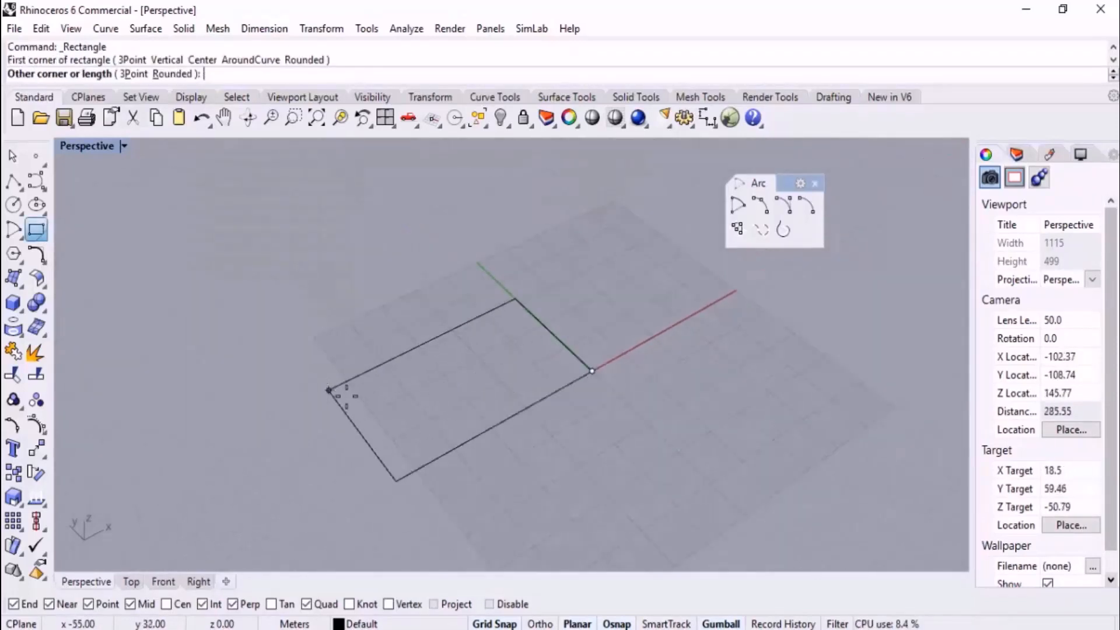
pyautogui.click(381, 396)
# Draw a second ground-plane rectangle from the X axis end at x 50, y 0, extending away from the first rectangle
pyautogui.scroll(-6, 380, 398)
pyautogui.scroll(6, 573, 367)
pyautogui.rightClick(528, 366)
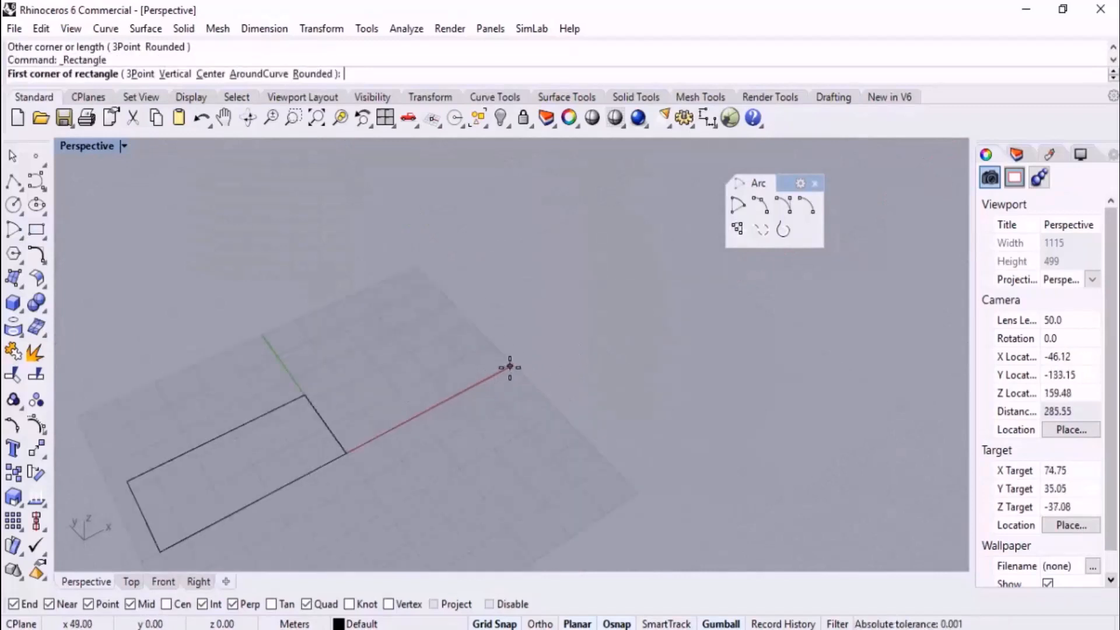
pyautogui.scroll(4, 512, 366)
pyautogui.click(512, 368)
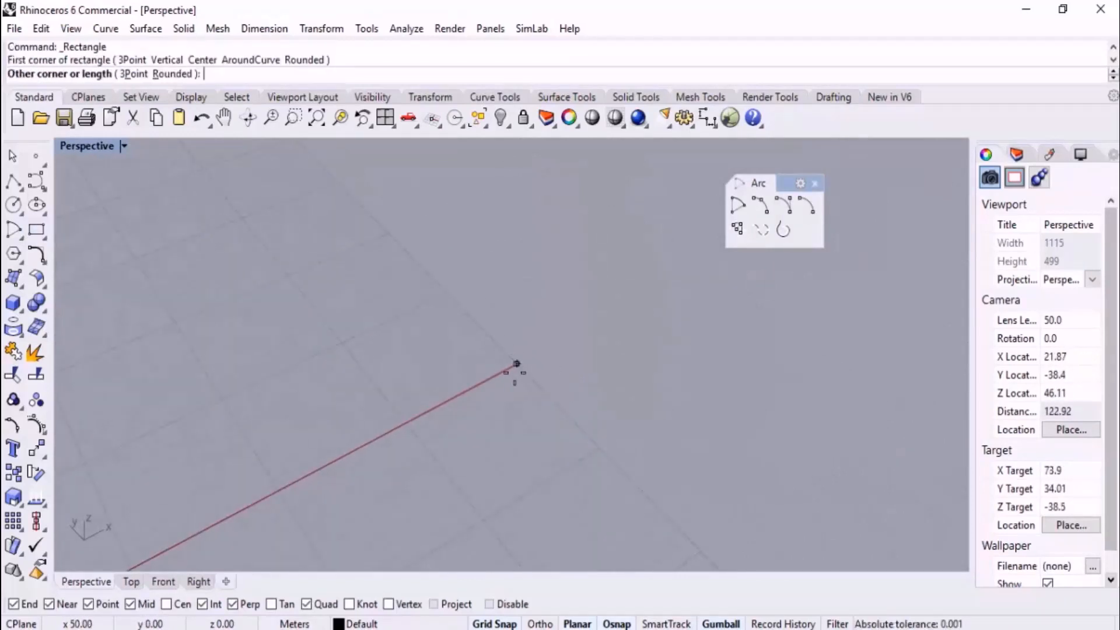
pyautogui.scroll(-5, 516, 371)
pyautogui.click(592, 253)
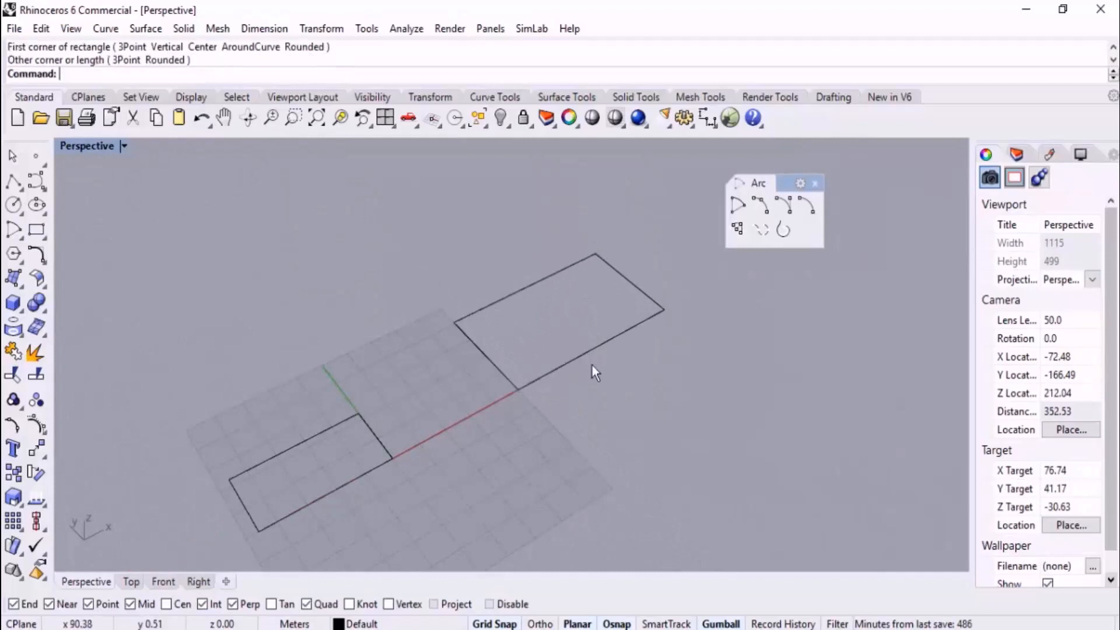
pyautogui.scroll(-6, 592, 370)
pyautogui.scroll(6, 503, 350)
pyautogui.scroll(2, 501, 348)
pyautogui.moveTo(500, 349); pyautogui.dragTo(537, 365, button='right')
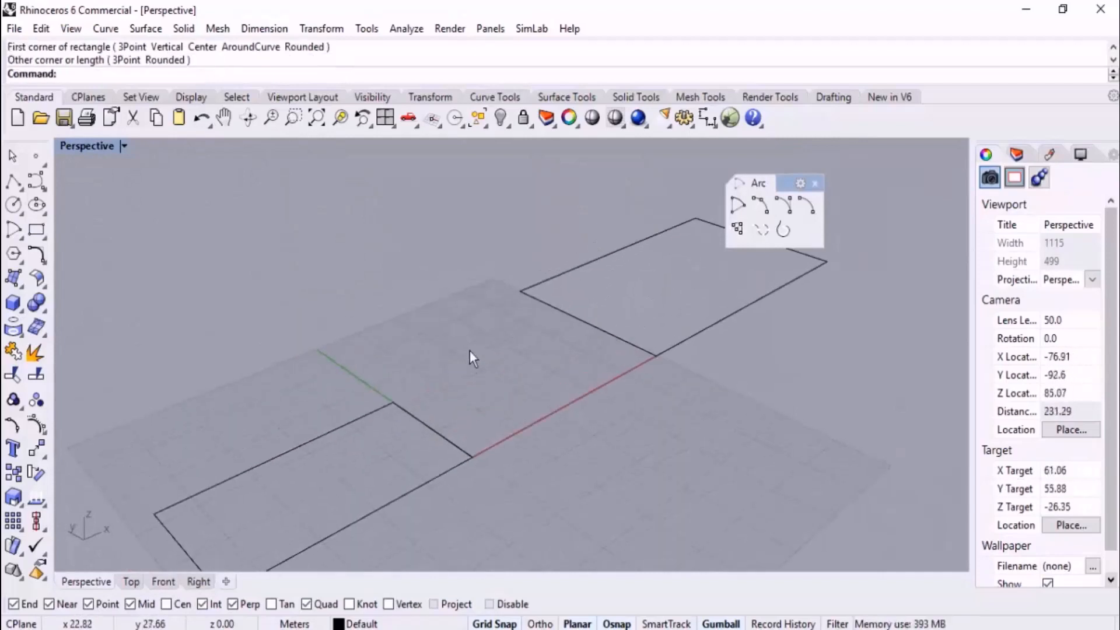
pyautogui.scroll(-4, 469, 352)
pyautogui.moveTo(469, 353); pyautogui.dragTo(489, 375, button='right')
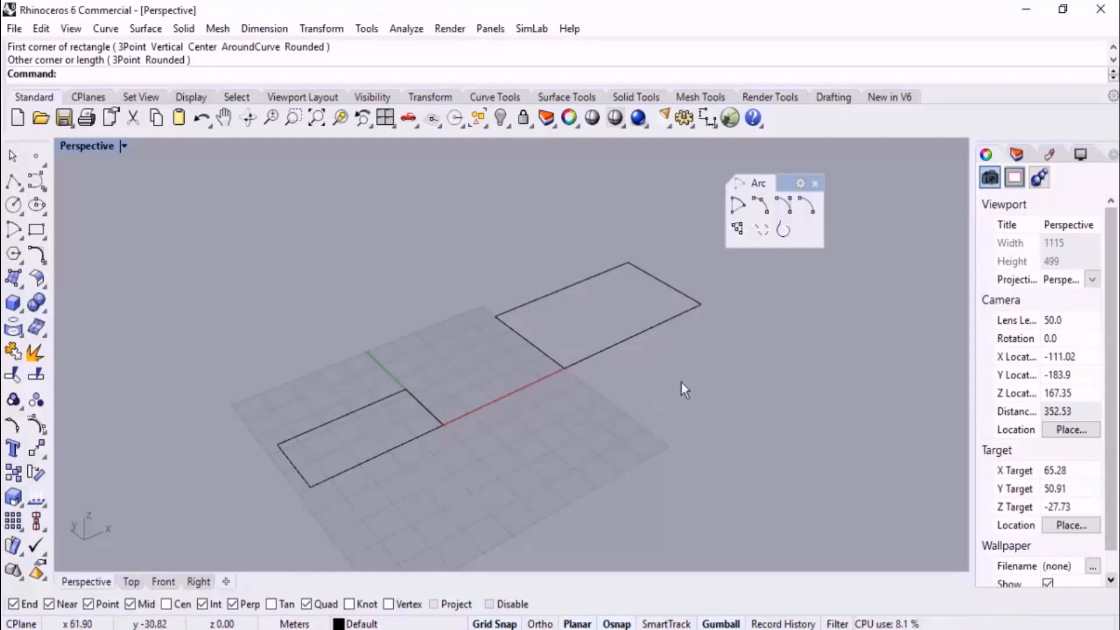
# Draw an upright arc from the origin corner to the second rectangle's nearest corner, picking its point on arc in the Front view
pyautogui.click(761, 209)
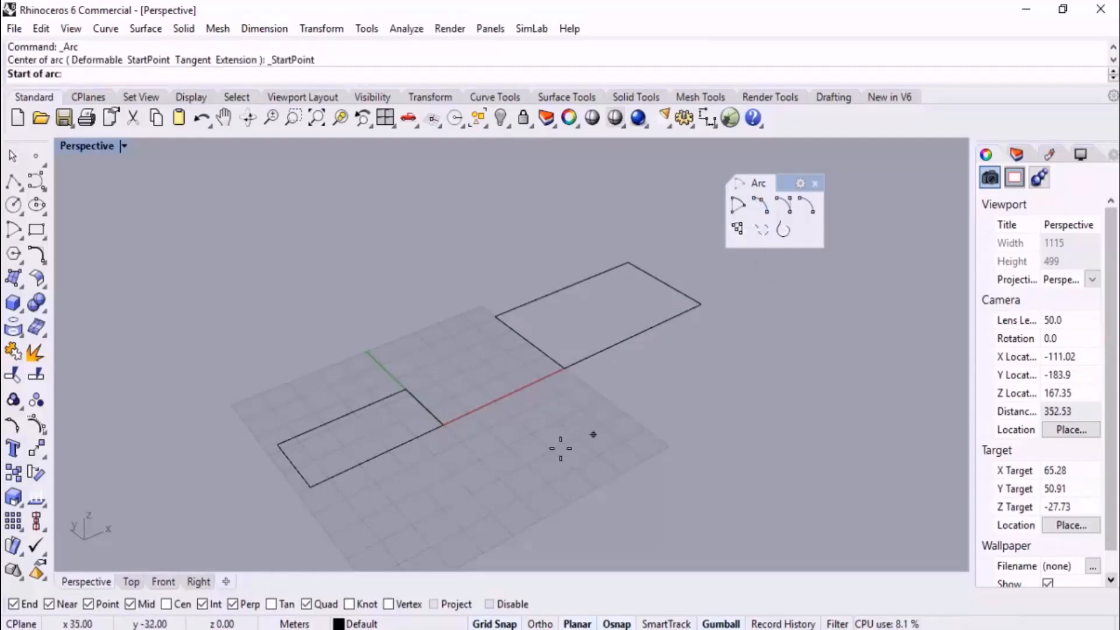
pyautogui.click(444, 427)
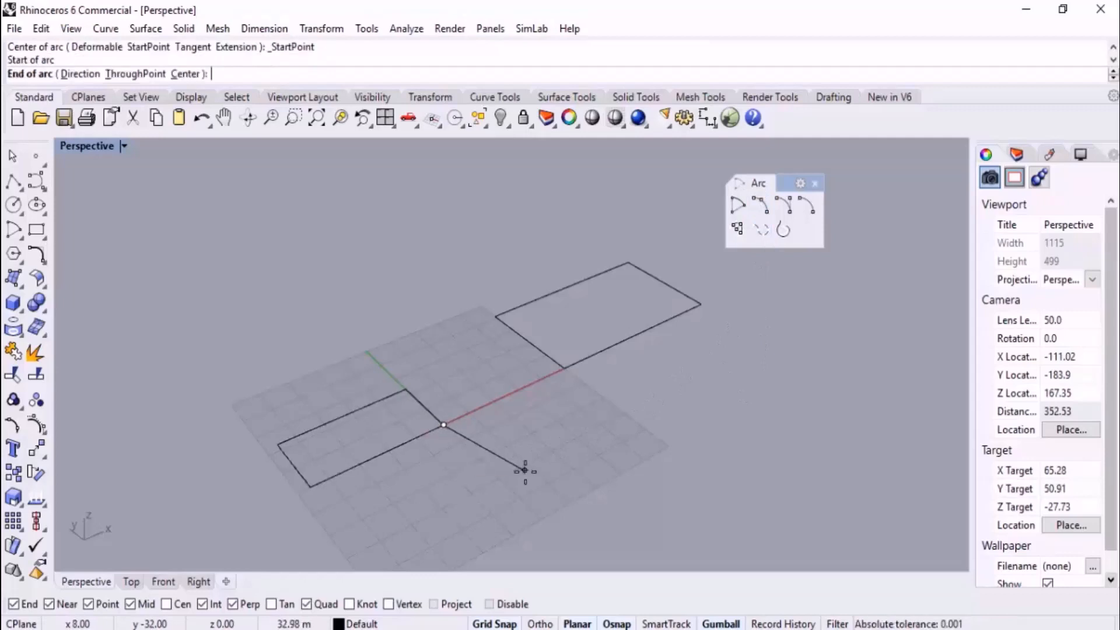
pyautogui.click(565, 368)
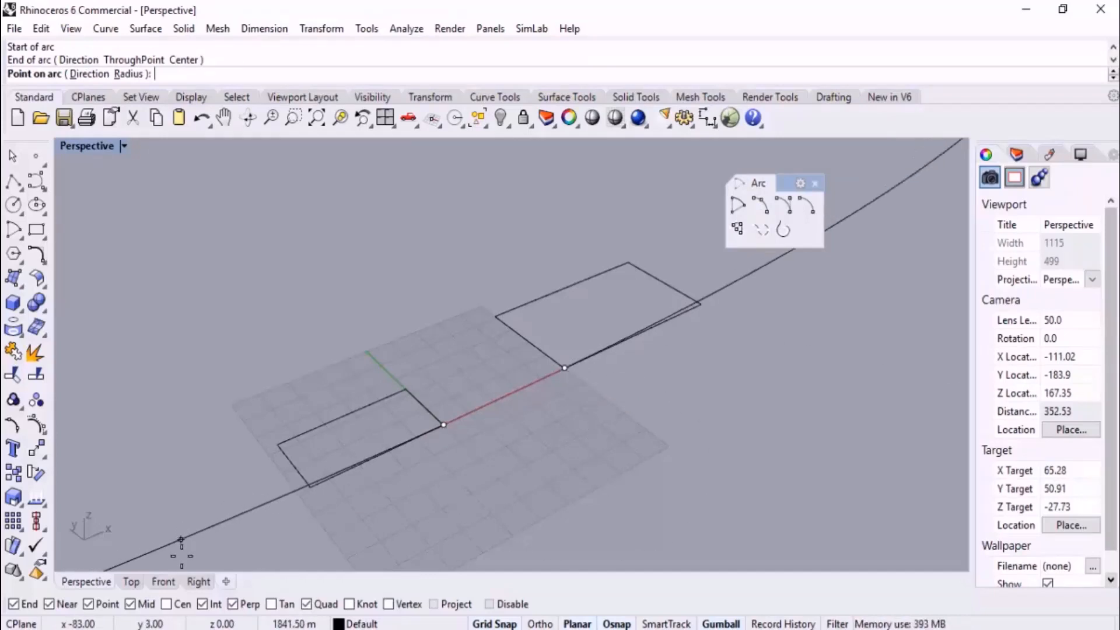
pyautogui.click(165, 581)
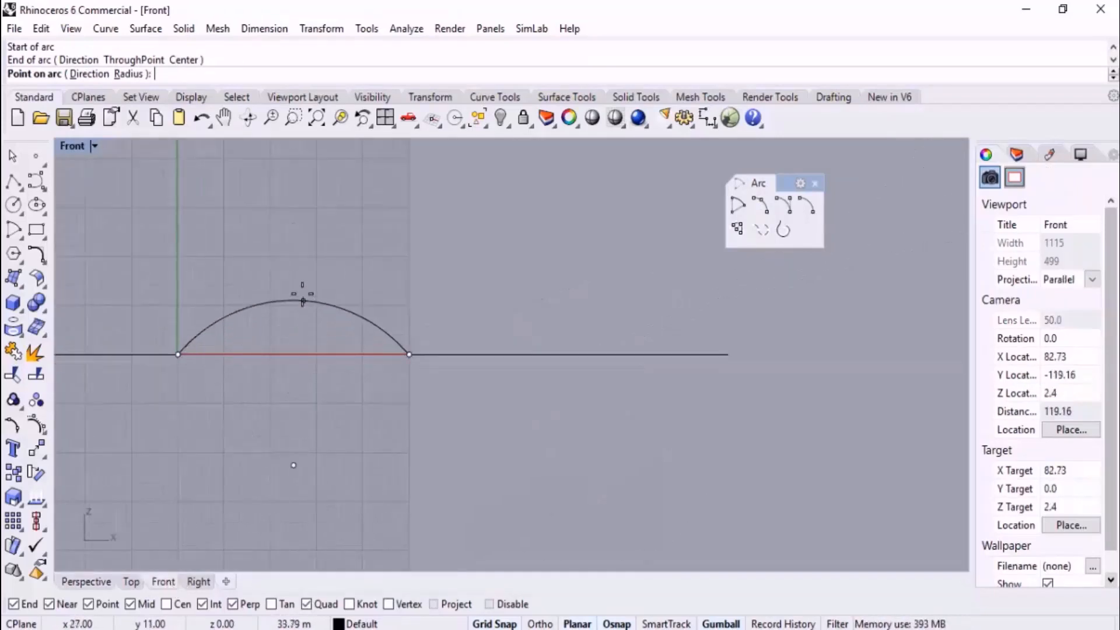
pyautogui.click(295, 275)
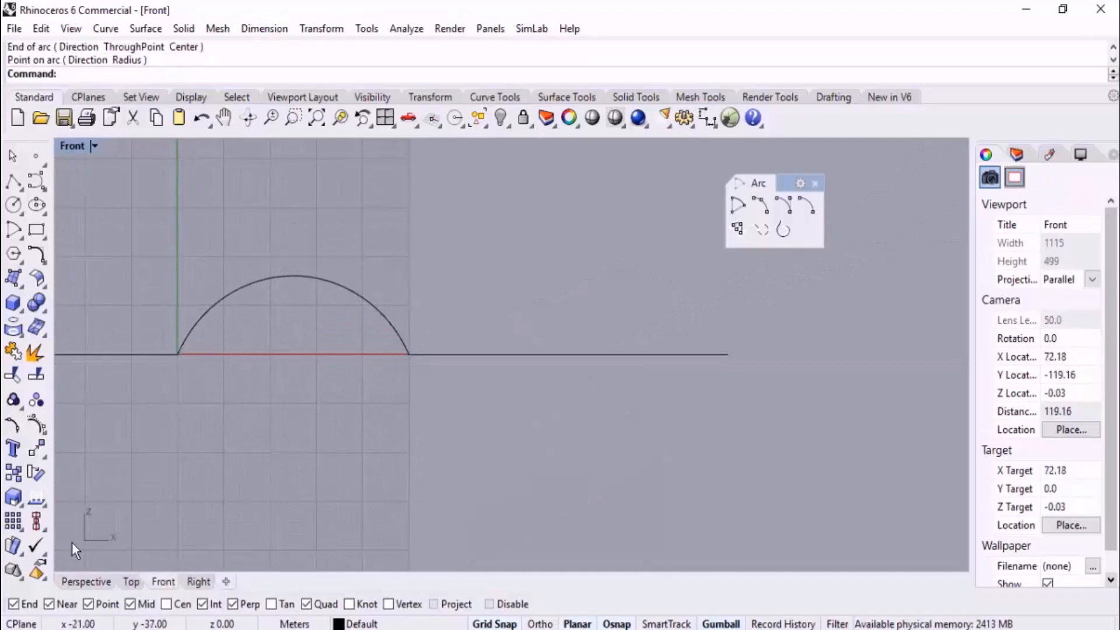
# Inspect the upright arc in the Perspective view and delete it, keeping both rectangles
pyautogui.click(86, 581)
pyautogui.moveTo(488, 442); pyautogui.dragTo(552, 422, button='right')
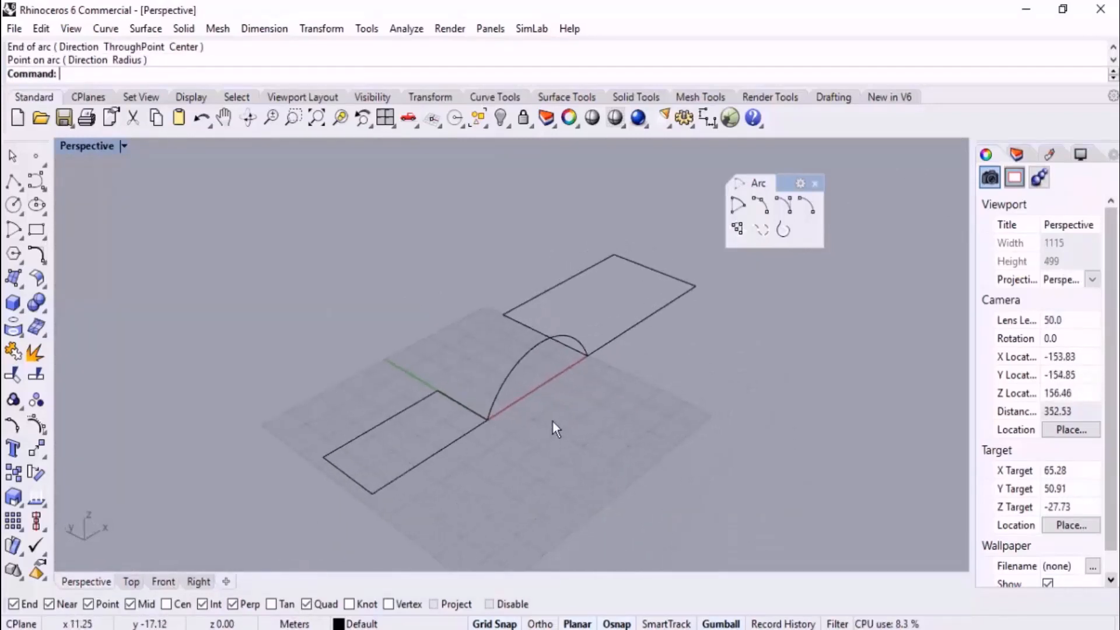
pyautogui.click(497, 369)
pyautogui.press('Delete')
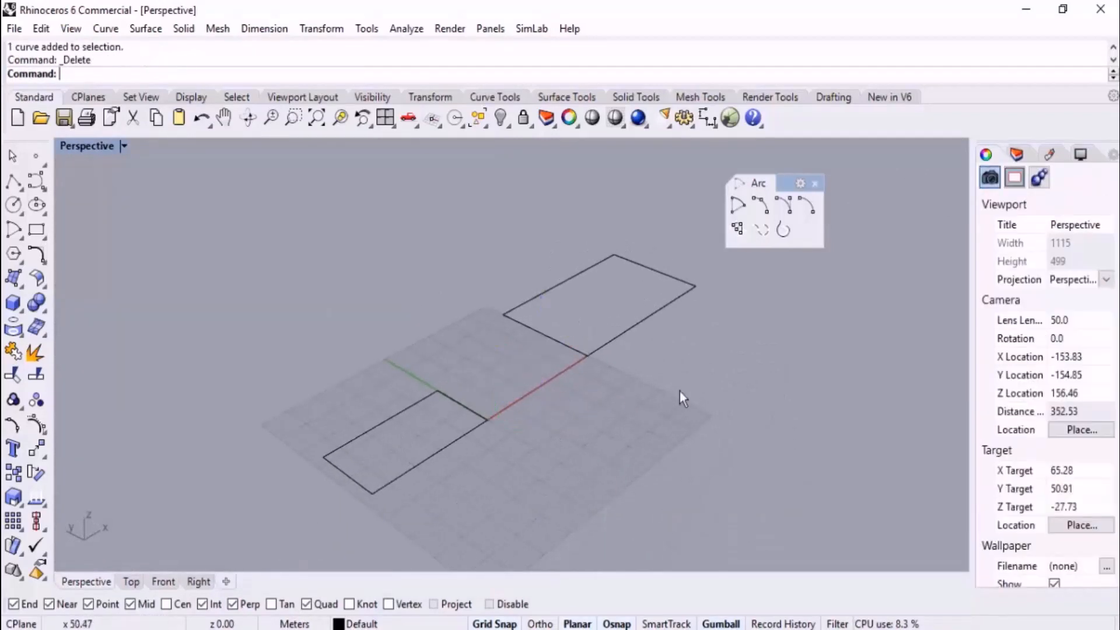
# Draw an arc from the origin corner to the midpoint of the second rectangle's near edge, setting its height in the Front view
pyautogui.click(763, 207)
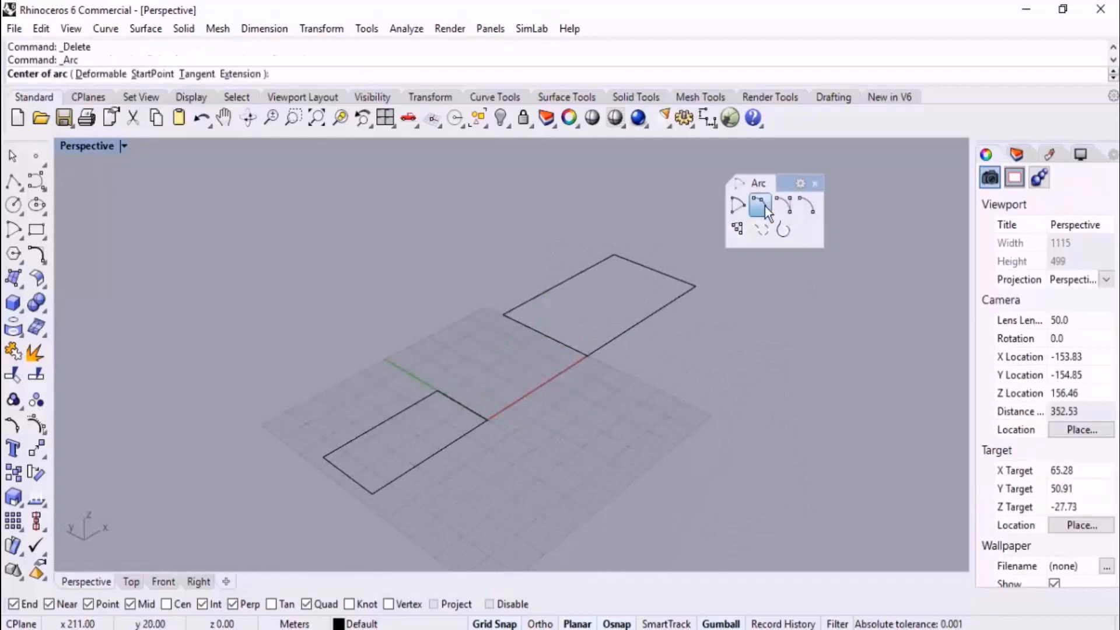
pyautogui.click(488, 419)
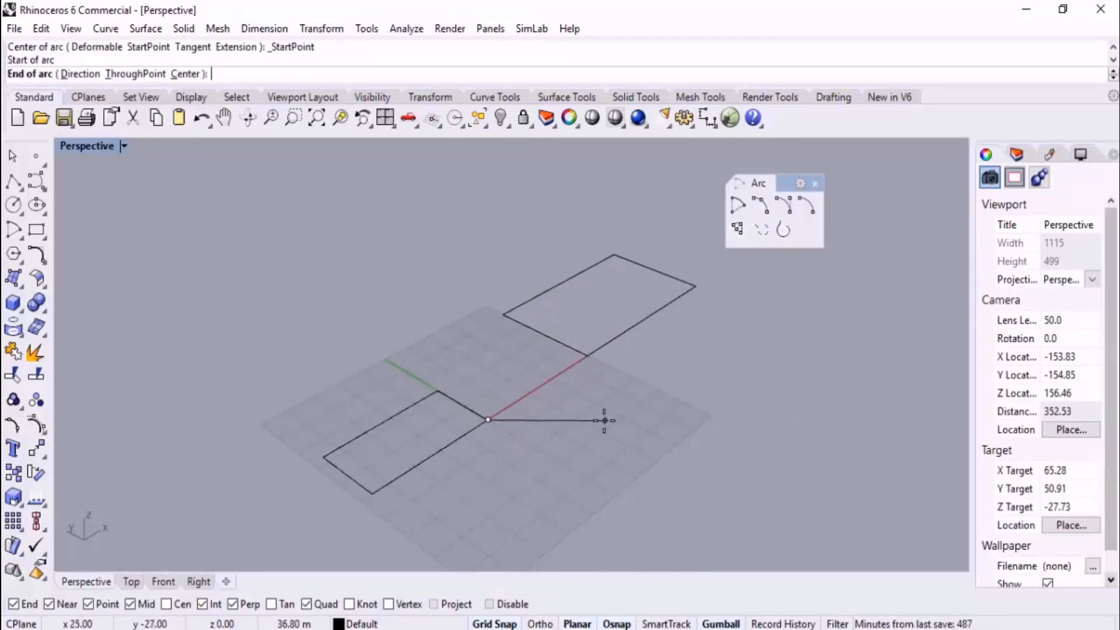
pyautogui.click(544, 334)
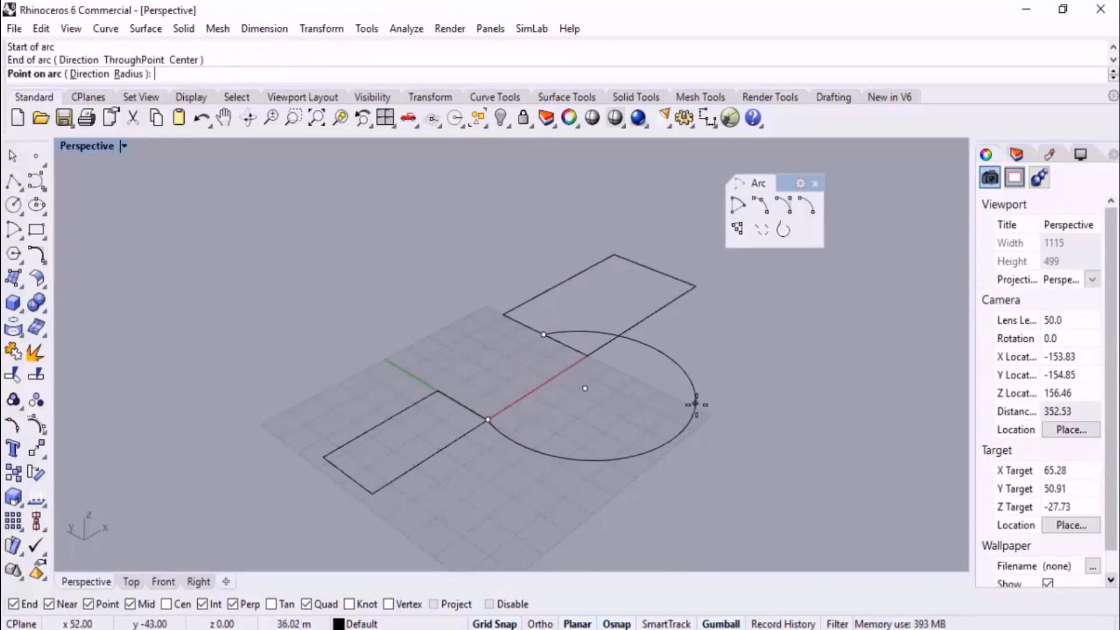
pyautogui.click(164, 583)
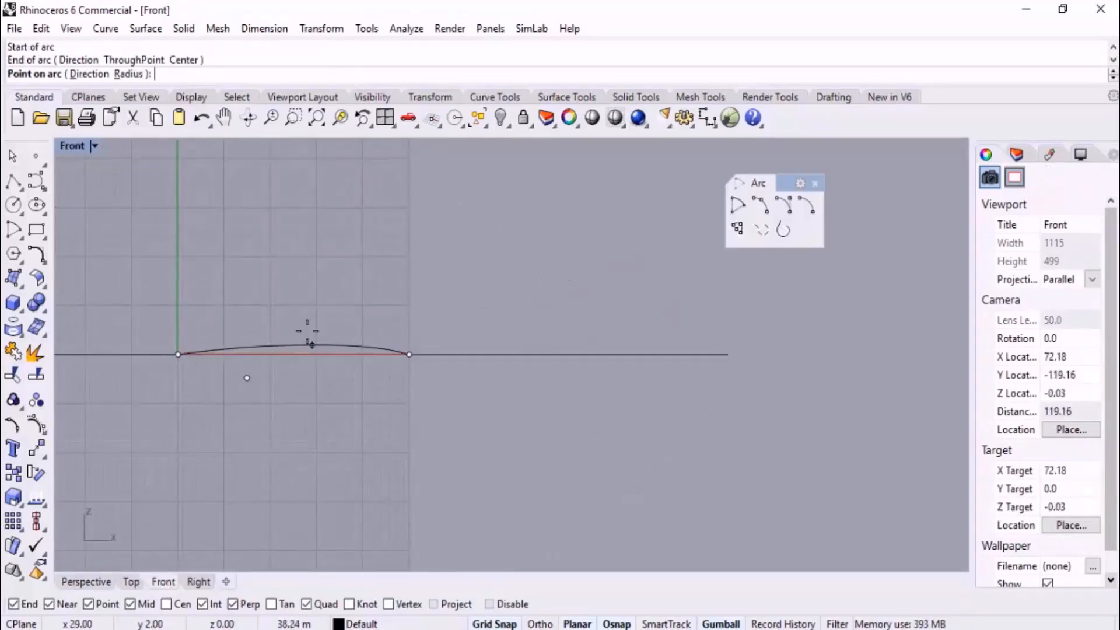
pyautogui.click(302, 281)
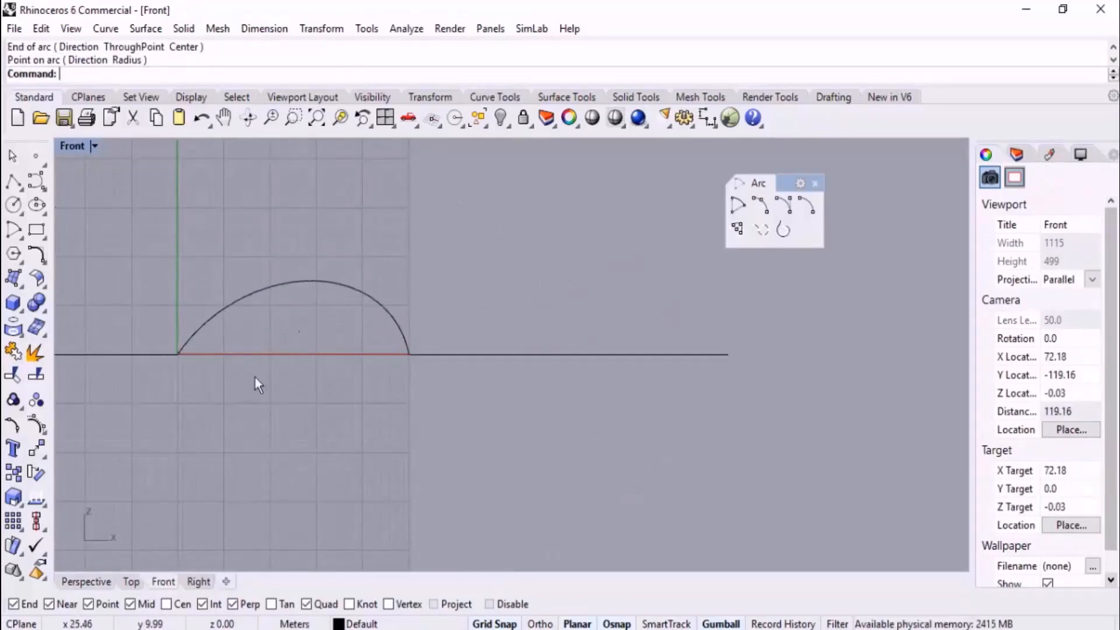
# Delete the arc ending at the second rectangle's edge midpoint after viewing it in Perspective
pyautogui.click(108, 582)
pyautogui.moveTo(306, 518); pyautogui.dragTo(535, 398, button='right')
pyautogui.click(507, 352)
pyautogui.press('Delete')
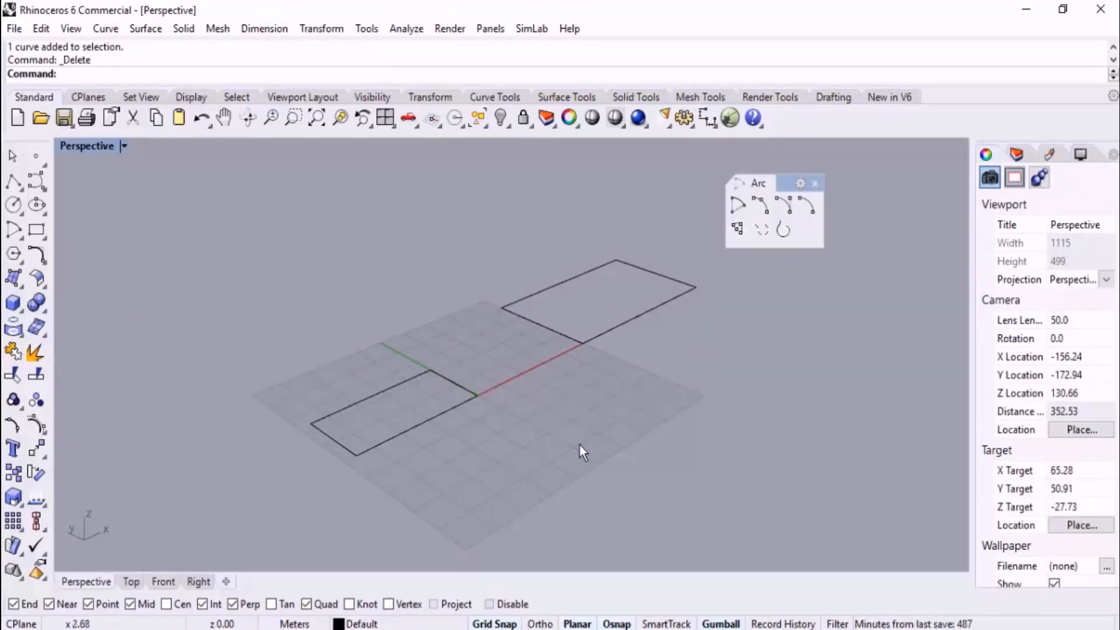
pyautogui.moveTo(579, 450); pyautogui.dragTo(601, 421, button='right')
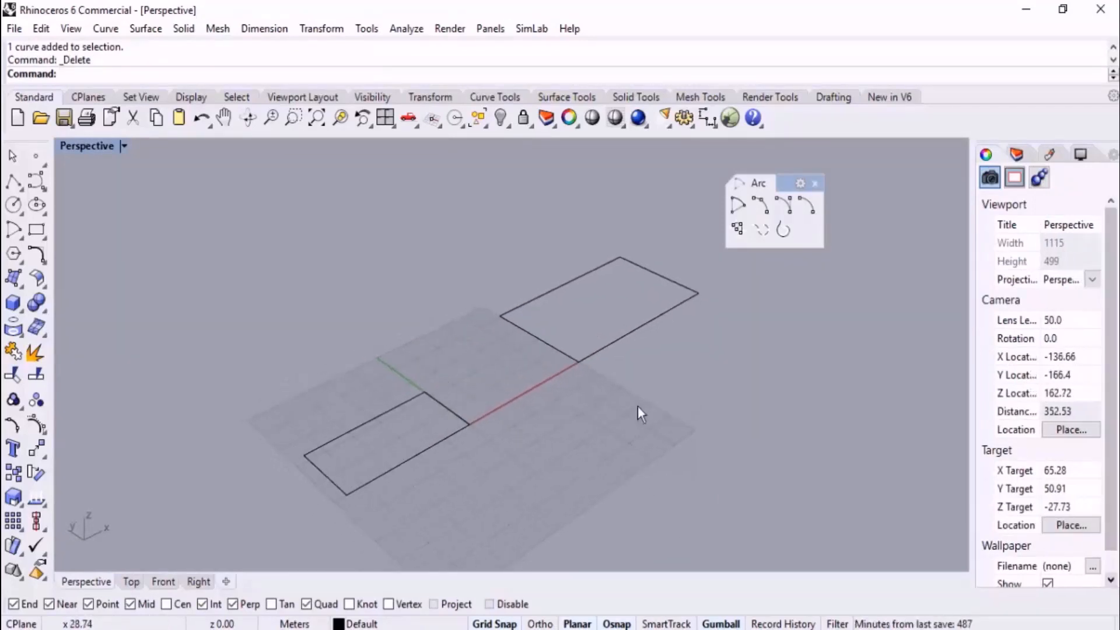
# Draw an upright arc between the rectangles' facing corners entirely in Perspective, lifting its point on arc vertically from x 26 on the X axis
pyautogui.click(757, 206)
pyautogui.moveTo(630, 320); pyautogui.dragTo(586, 403, button='right')
pyautogui.scroll(4, 472, 529)
pyautogui.click(436, 467)
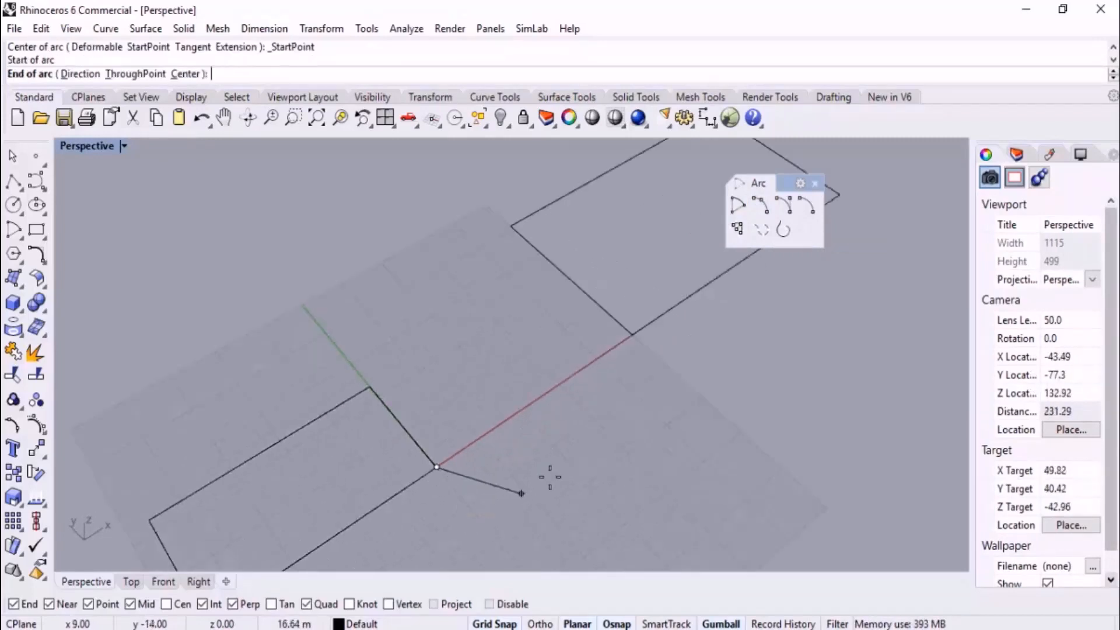
pyautogui.click(635, 349)
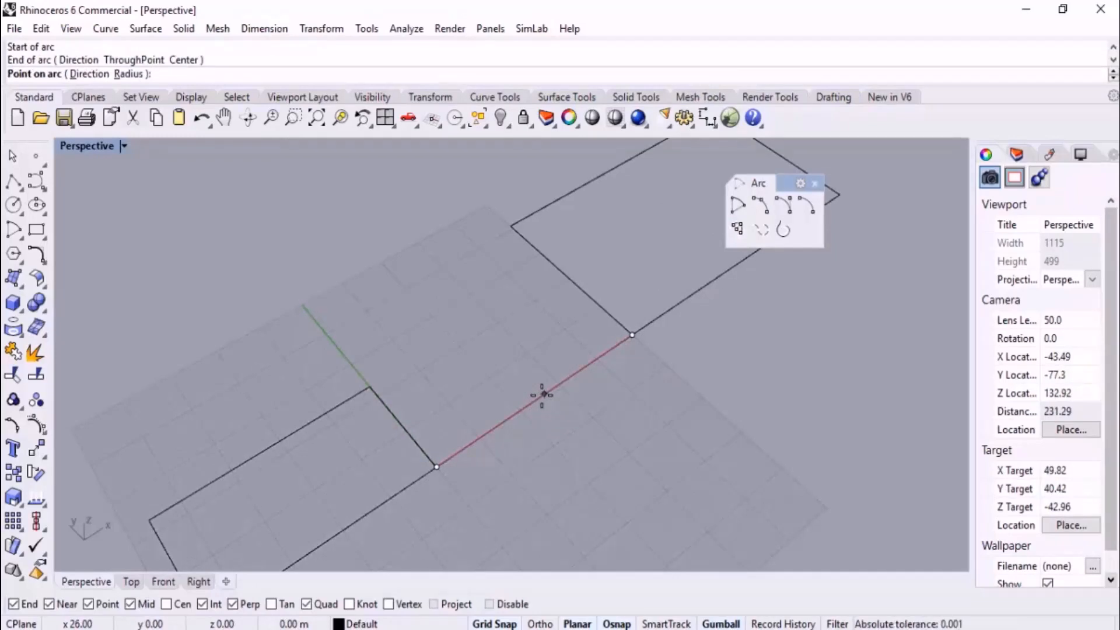
pyautogui.moveTo(540, 393); pyautogui.dragTo(528, 281, button='right')
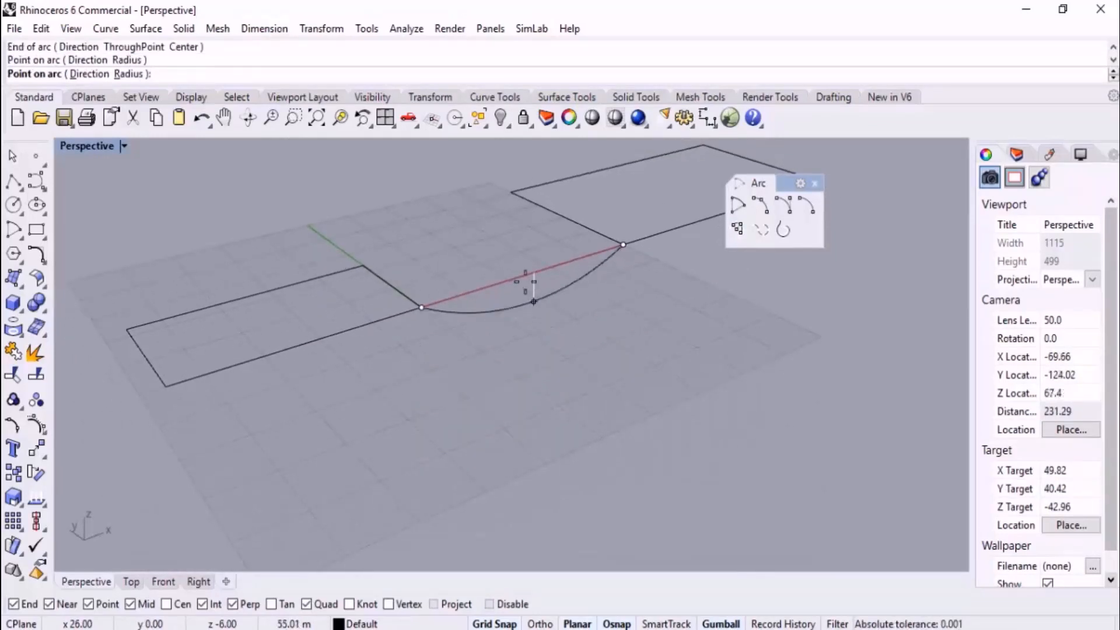
pyautogui.click(458, 202)
pyautogui.moveTo(595, 342); pyautogui.dragTo(621, 377, button='right')
pyautogui.scroll(-3, 611, 352)
pyautogui.scroll(2, 631, 358)
pyautogui.scroll(-4, 610, 343)
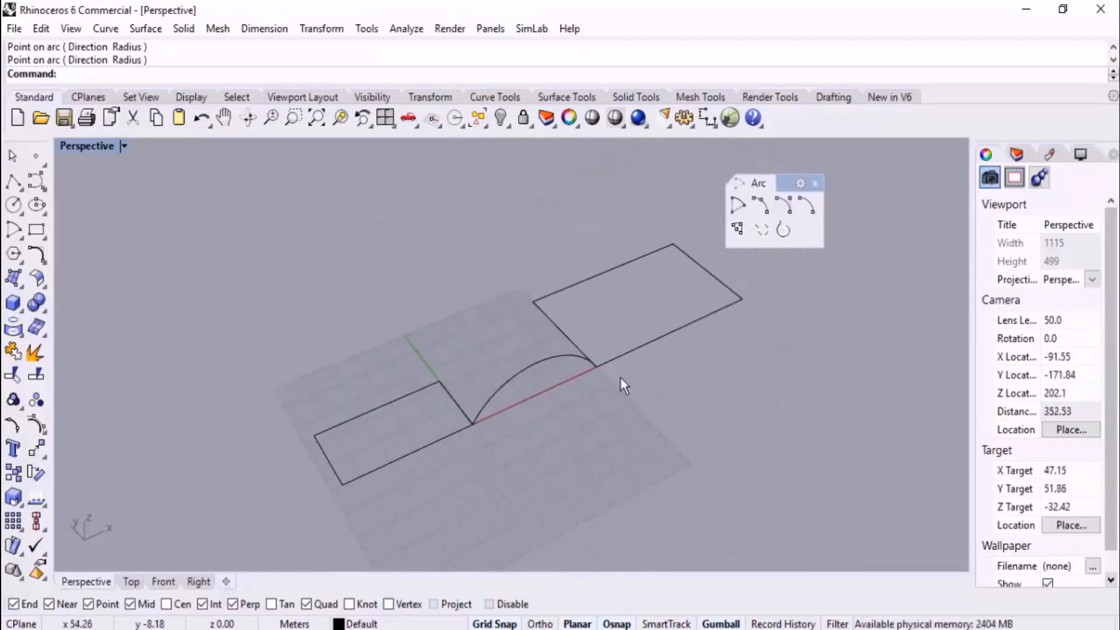
# Delete the upright arc and draw a diagonal line from the first rectangle's origin corner to the second rectangle's far near-edge corner
pyautogui.click(500, 351)
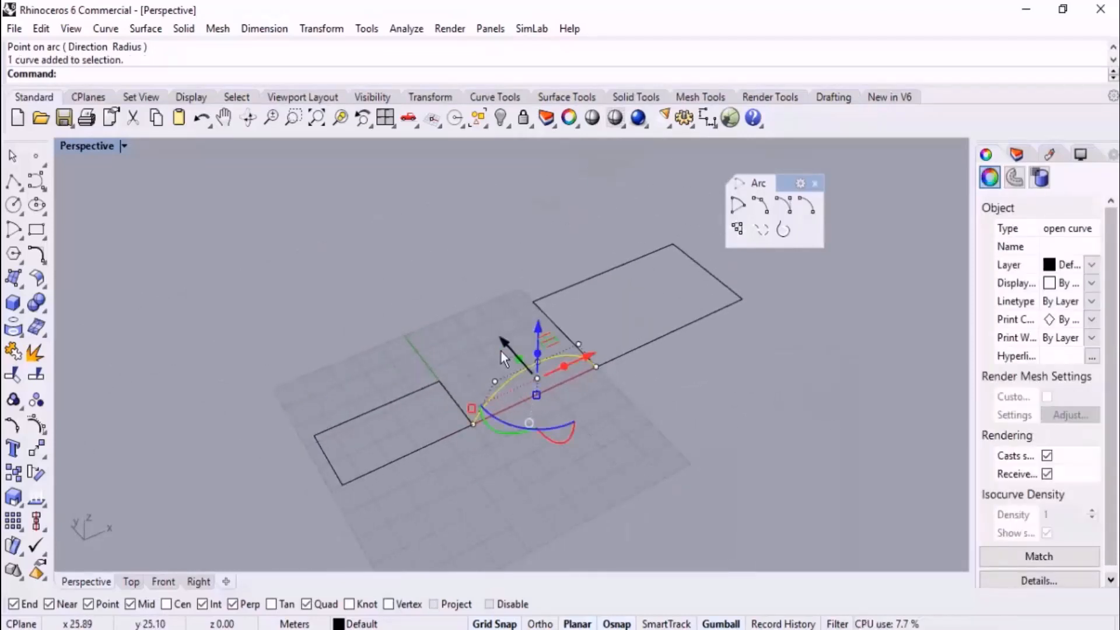
pyautogui.press('Delete')
pyautogui.scroll(2, 510, 357)
pyautogui.moveTo(443, 363); pyautogui.dragTo(437, 338, button='right')
pyautogui.click(13, 182)
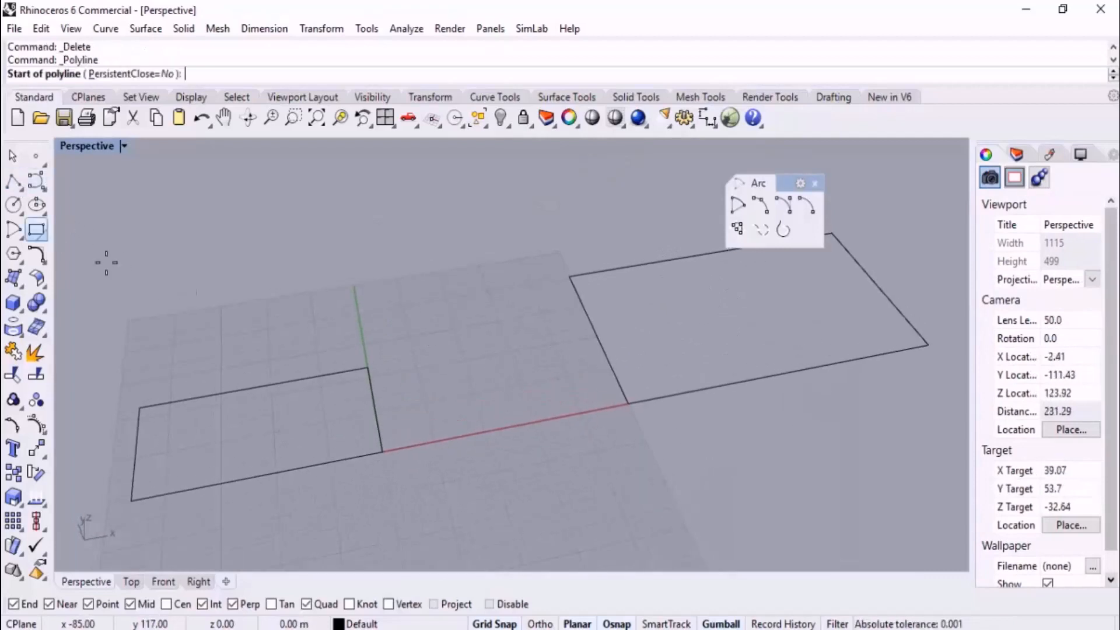
pyautogui.click(383, 450)
pyautogui.click(569, 278)
pyautogui.press('Return')
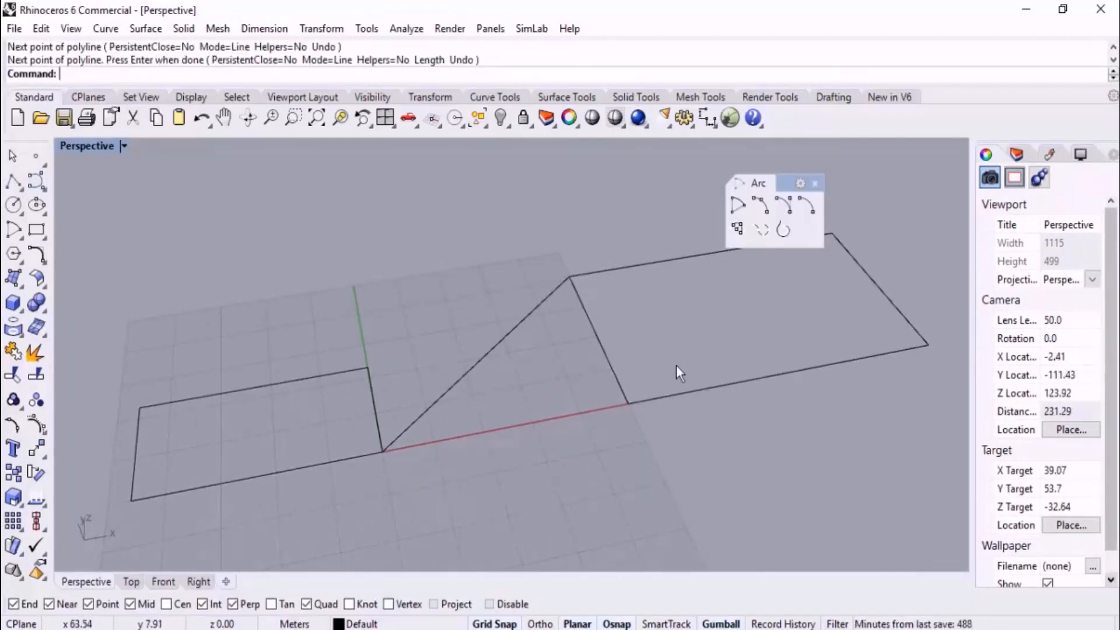
# Draw an upright start-end-point arc over the diagonal line, lifting its point on arc vertically from the line's midpoint
pyautogui.click(762, 208)
pyautogui.moveTo(525, 344); pyautogui.dragTo(484, 358, button='right')
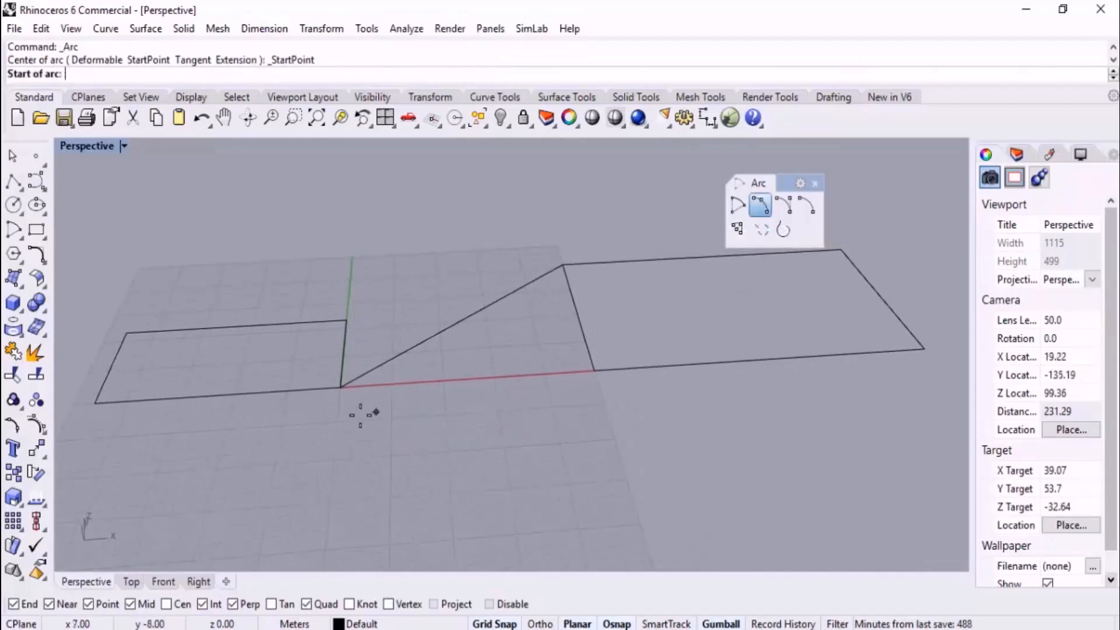
pyautogui.click(340, 386)
pyautogui.click(563, 266)
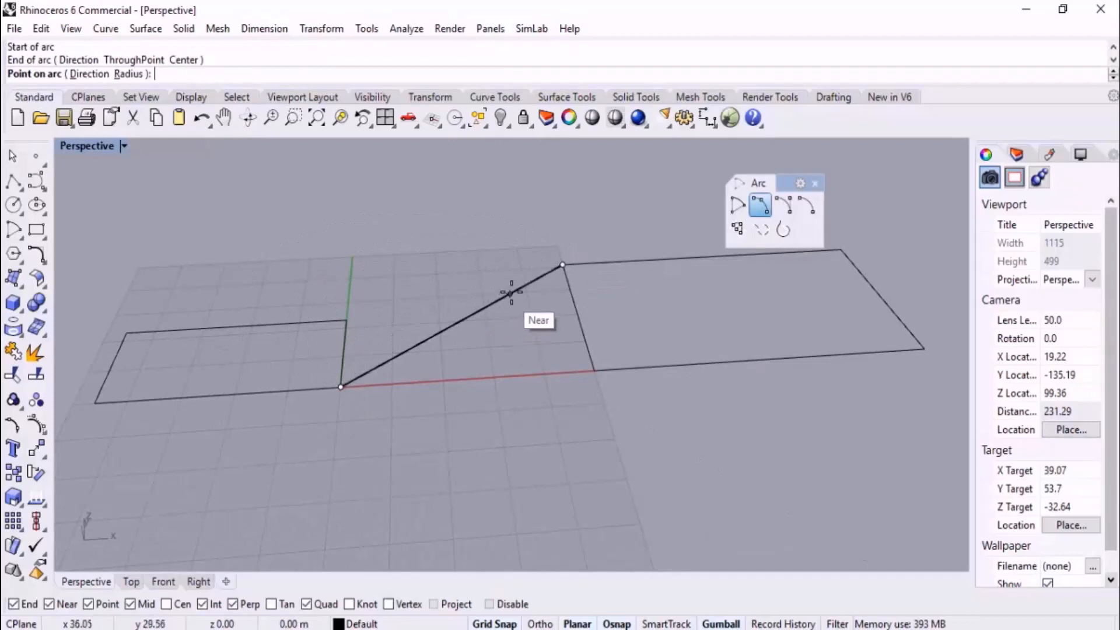
pyautogui.click(462, 318)
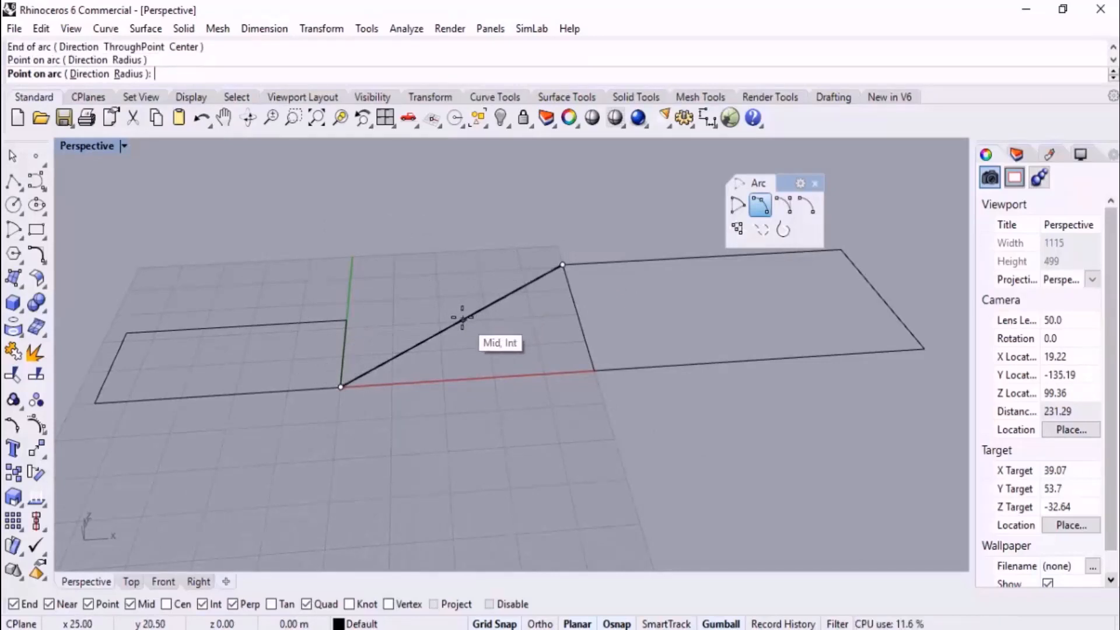
pyautogui.click(467, 239)
pyautogui.moveTo(467, 239); pyautogui.dragTo(494, 330, button='right')
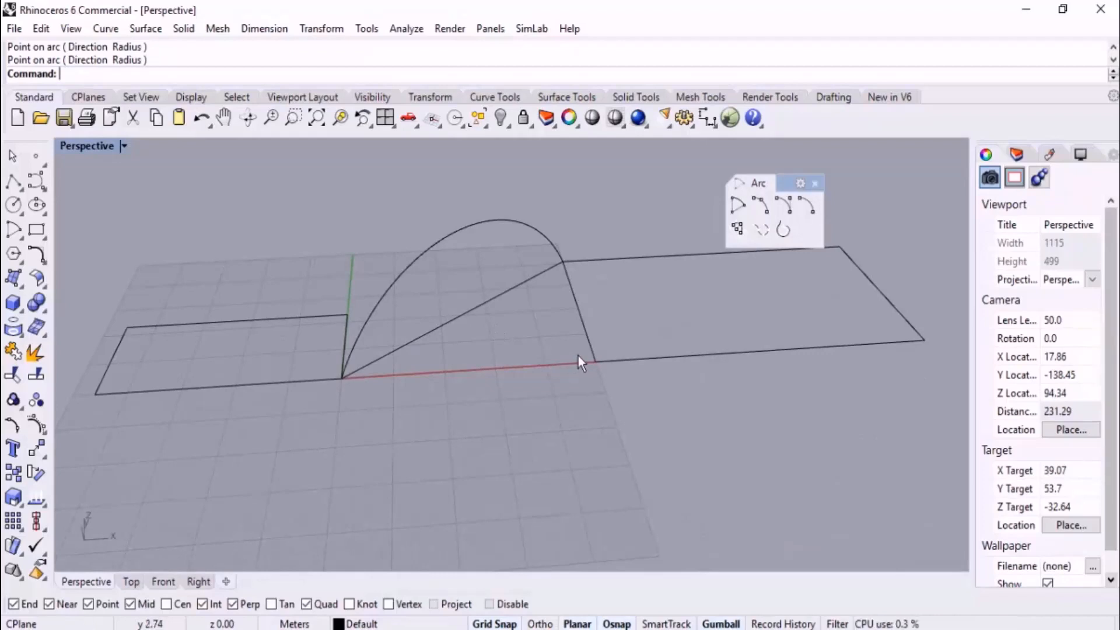
pyautogui.scroll(-2, 625, 303)
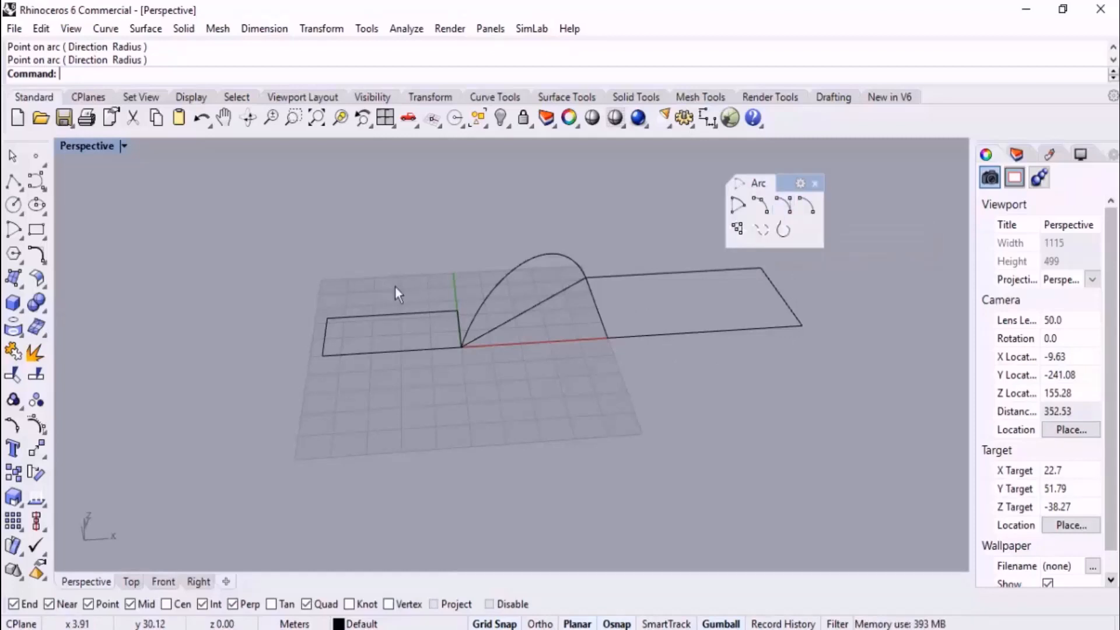
# Delete both rectangles, the diagonal line and the arc together
pyautogui.scroll(-6, 423, 328)
pyautogui.moveTo(546, 234); pyautogui.dragTo(549, 261, button='right')
pyautogui.moveTo(400, 429); pyautogui.dragTo(401, 429)
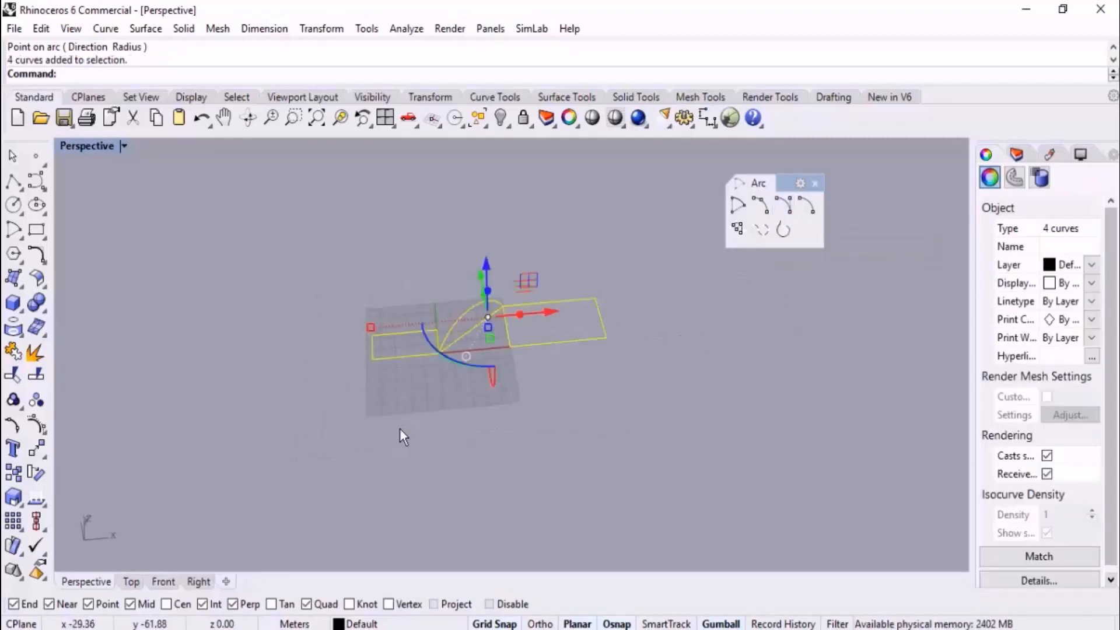
pyautogui.press('Delete')
# Draw a start-end-direction arc in the Top view between two horizontally aligned points, aiming its start direction toward 9,37
pyautogui.click(129, 578)
pyautogui.scroll(-2, 428, 404)
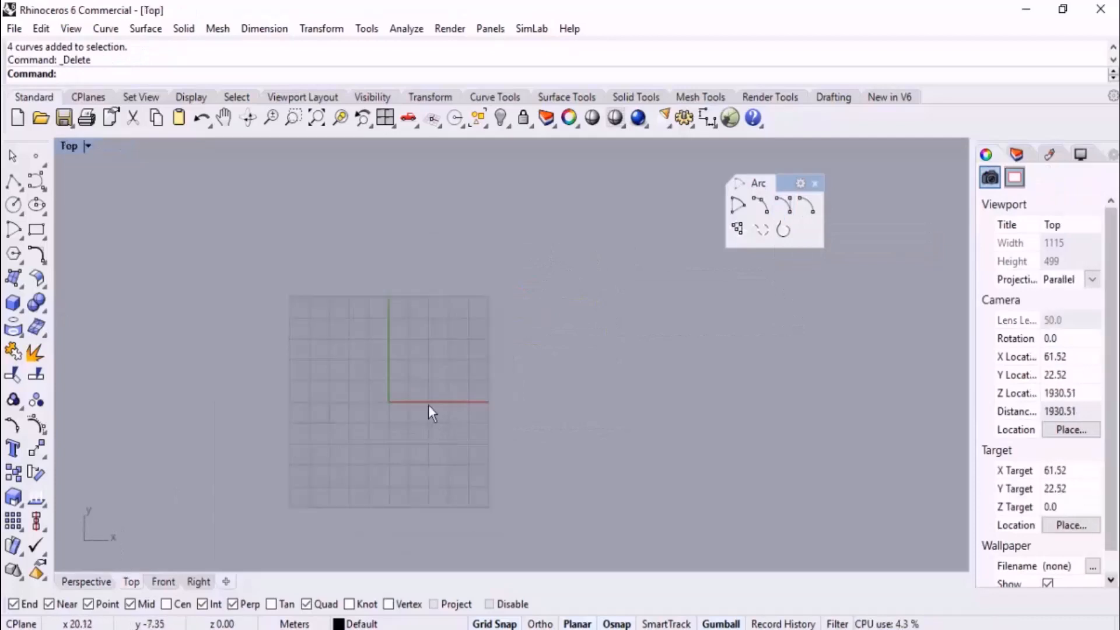
pyautogui.scroll(6, 495, 305)
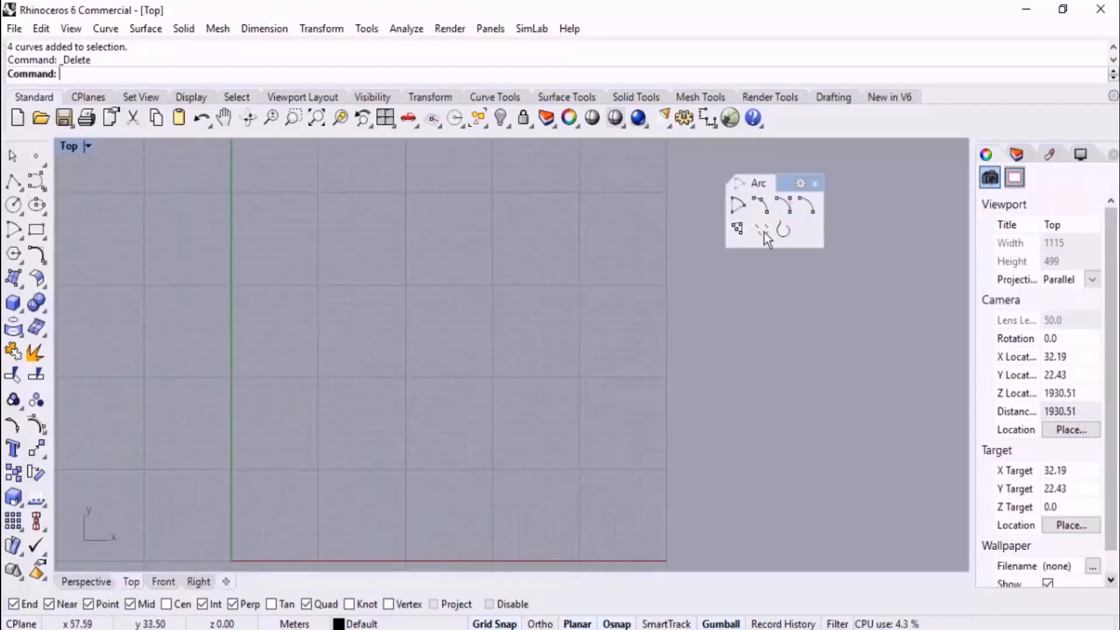
pyautogui.click(785, 205)
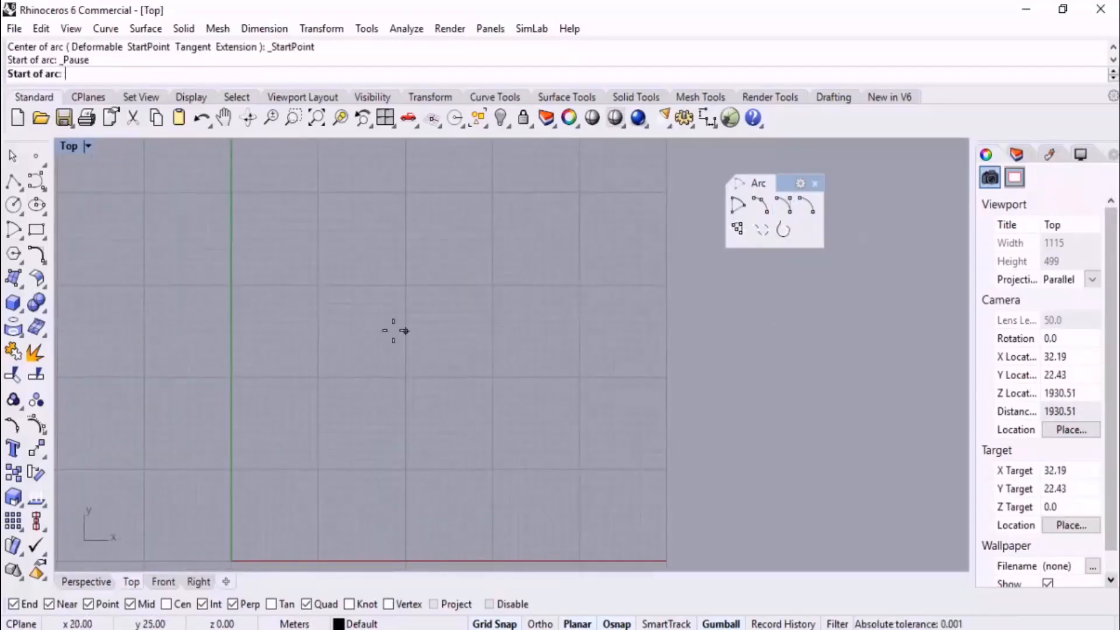
pyautogui.click(326, 357)
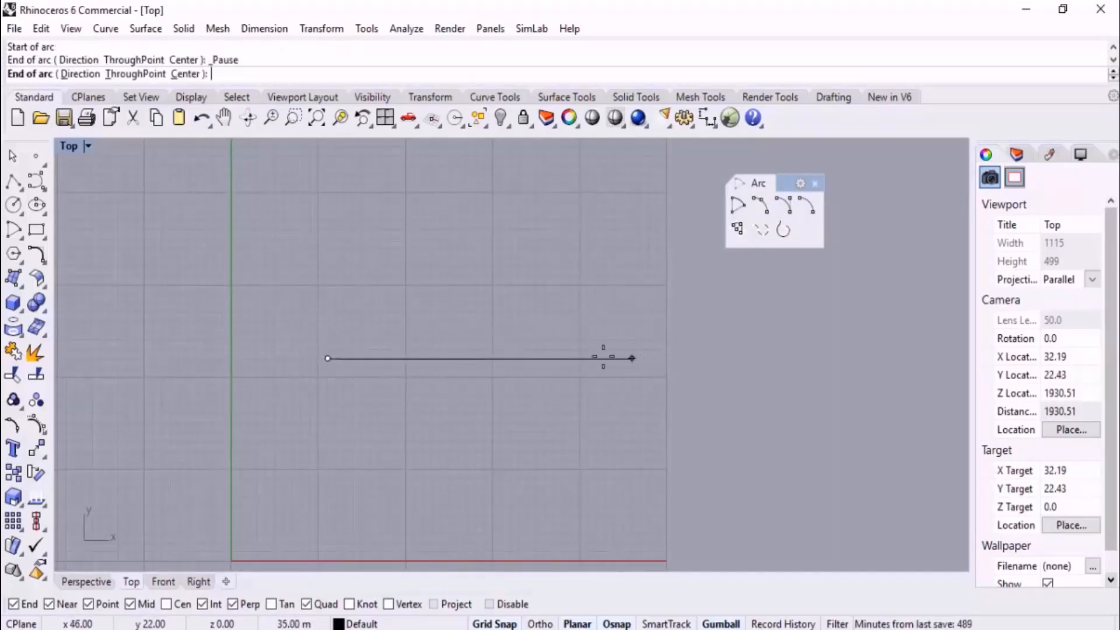
pyautogui.click(604, 358)
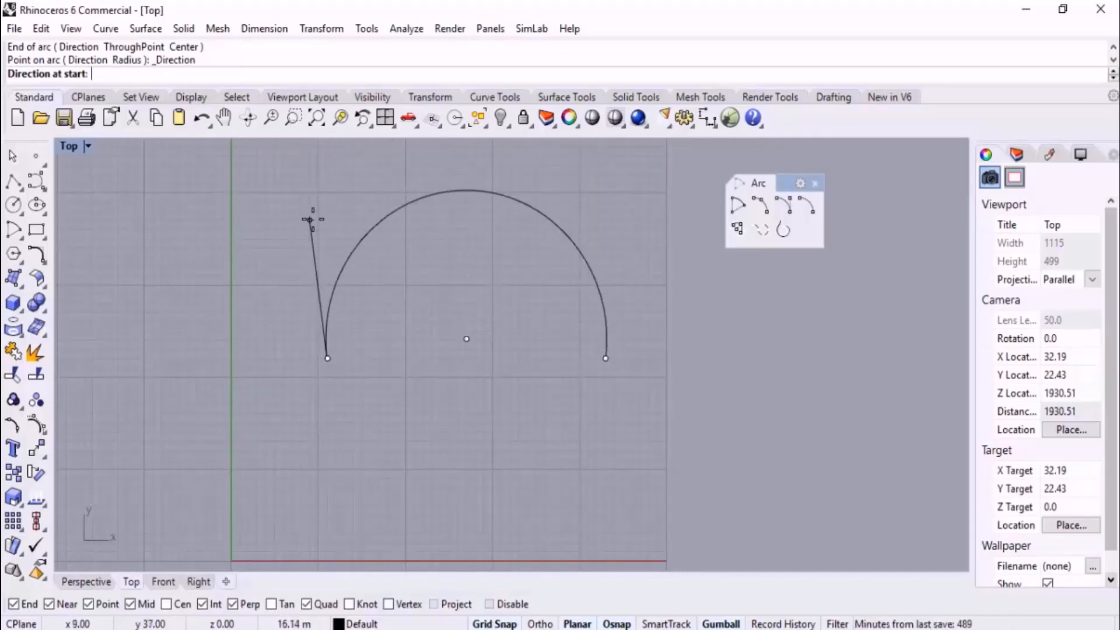
pyautogui.click(310, 217)
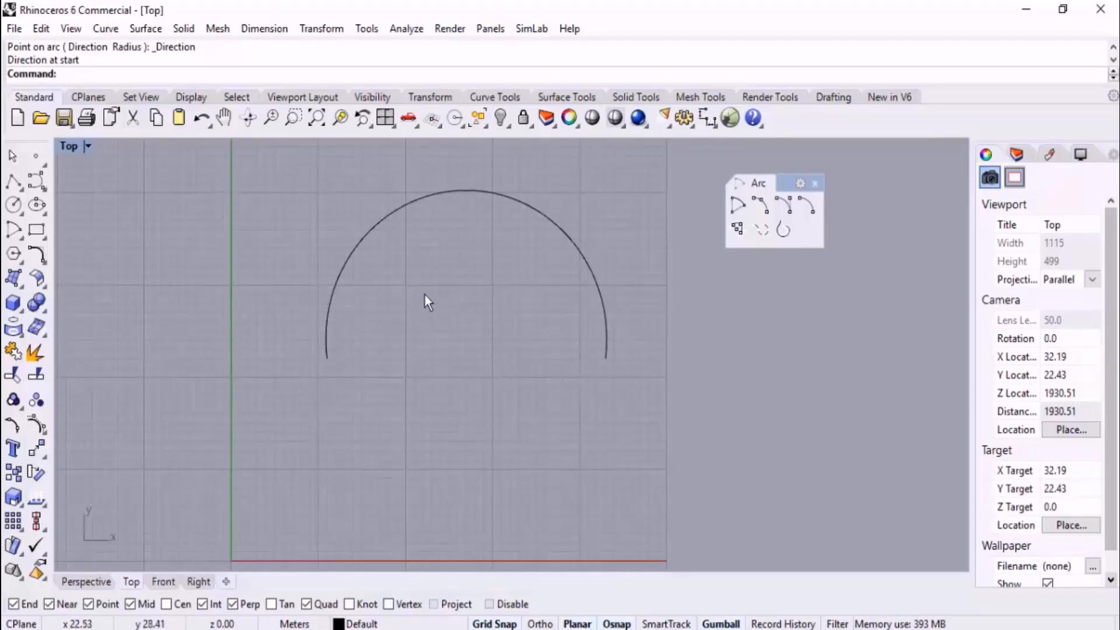
# Delete the arc and draw a rectangle about 17 m wide with its upper-left corner at 20,26 in the Top view
pyautogui.moveTo(418, 286); pyautogui.dragTo(314, 208)
pyautogui.press('Delete')
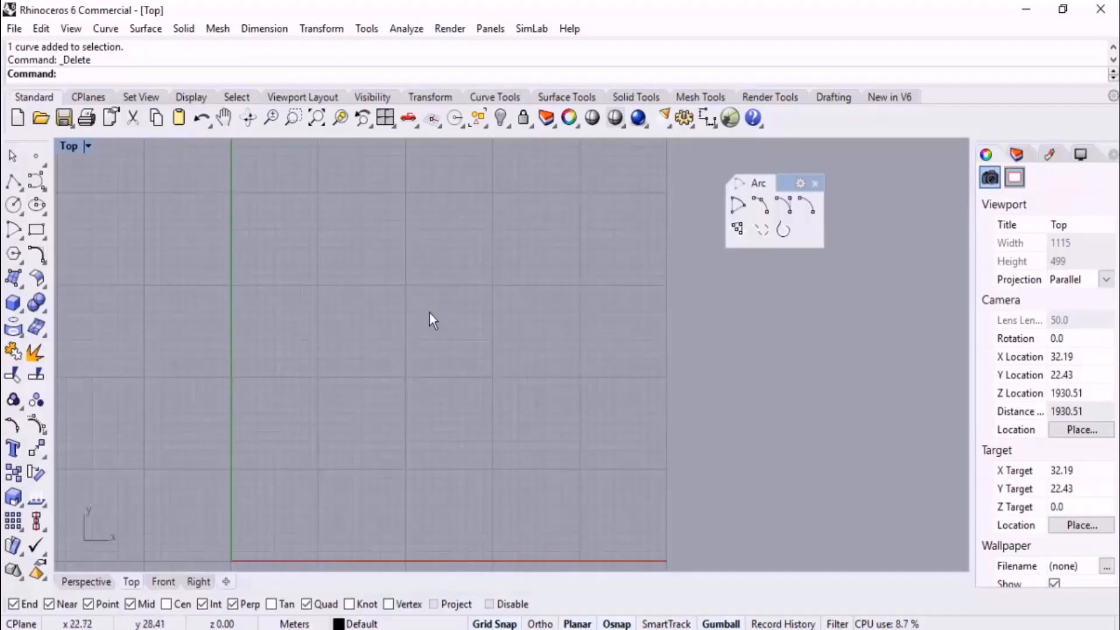
pyautogui.click(42, 228)
pyautogui.click(406, 322)
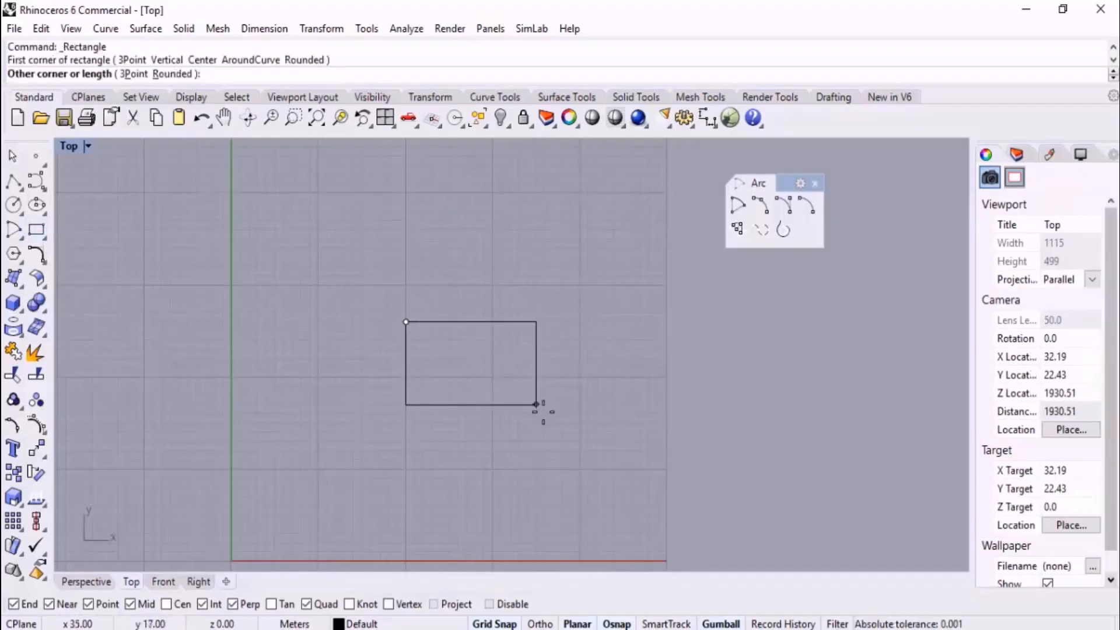
pyautogui.click(554, 413)
# Try a start-end-direction arc between the two corners of the rectangle's upper edge
pyautogui.scroll(2, 478, 298)
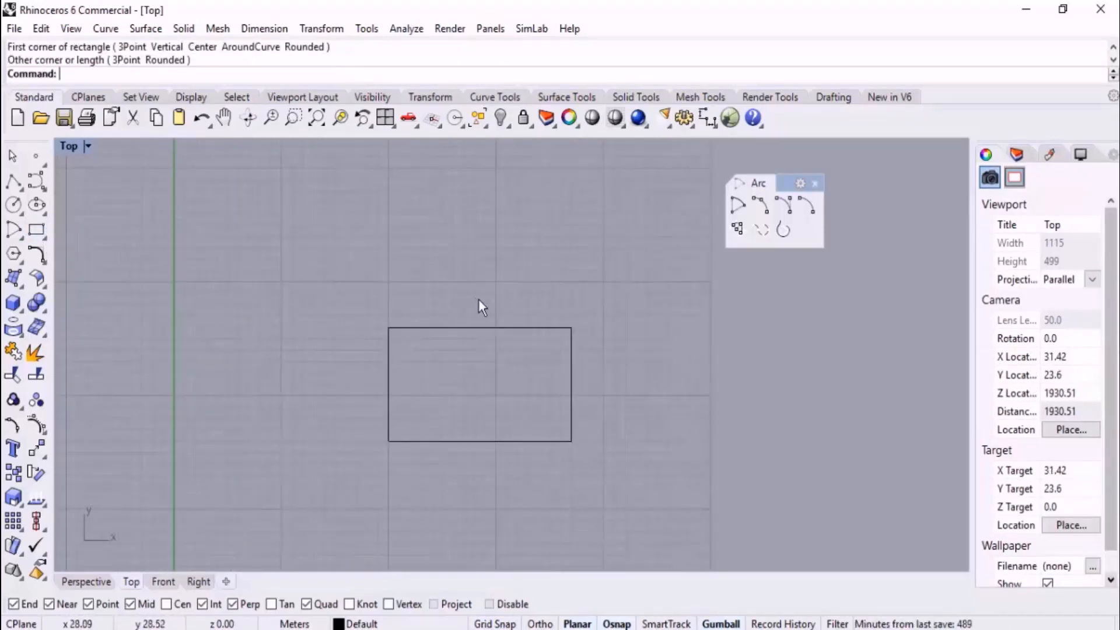
pyautogui.moveTo(478, 298); pyautogui.dragTo(524, 330, button='right')
pyautogui.click(787, 209)
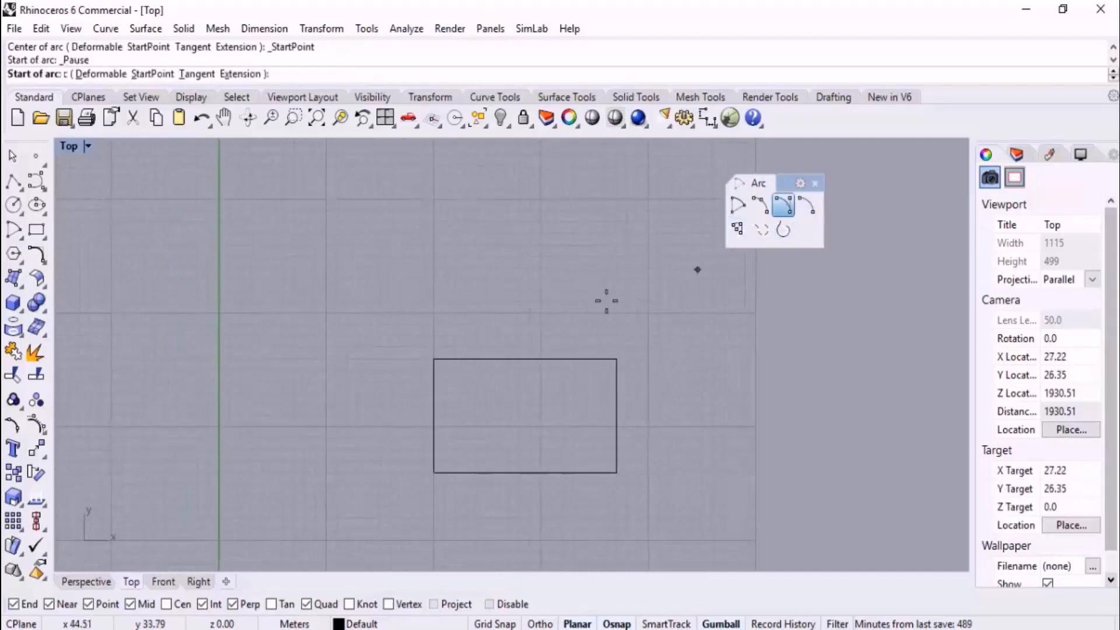
pyautogui.click(435, 357)
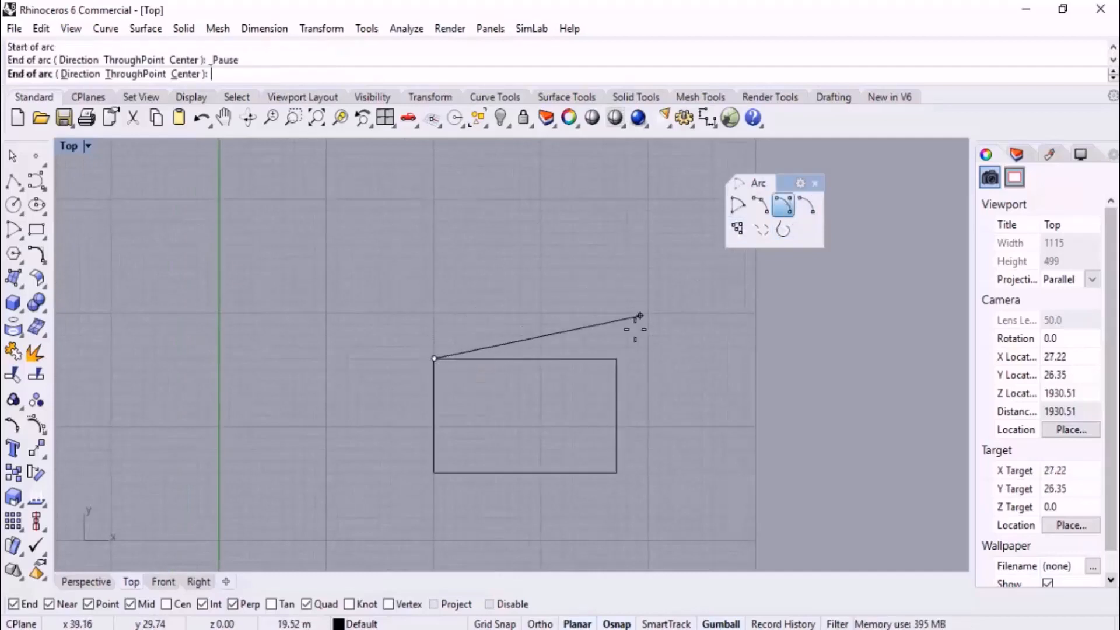
pyautogui.click(617, 358)
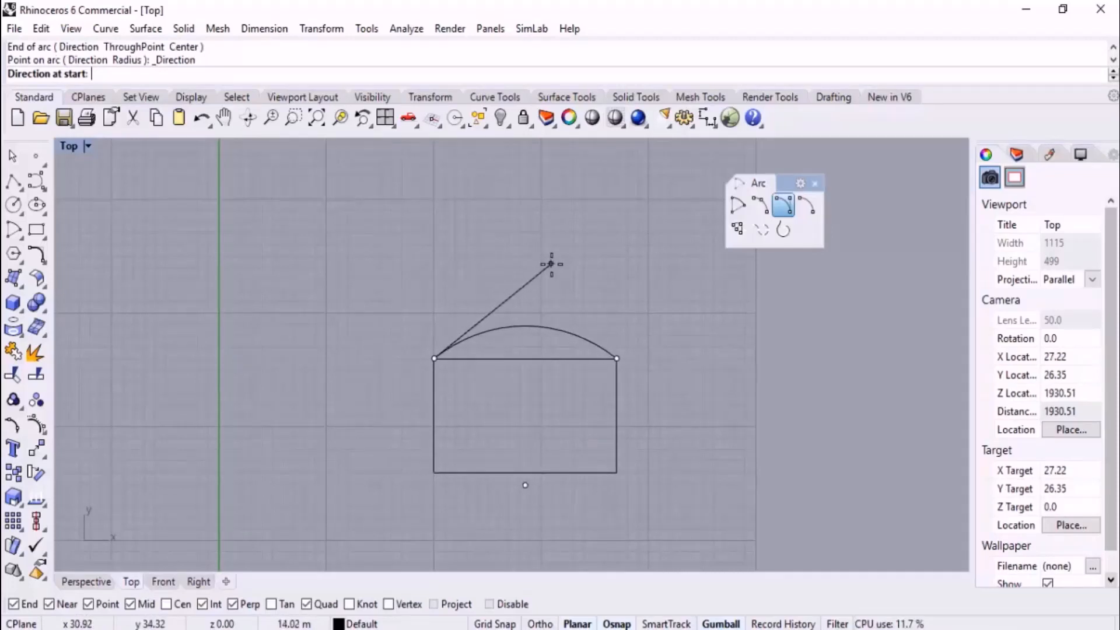
# Try a start-end-point arc across the rectangle's upper edge for comparison
pyautogui.click(758, 206)
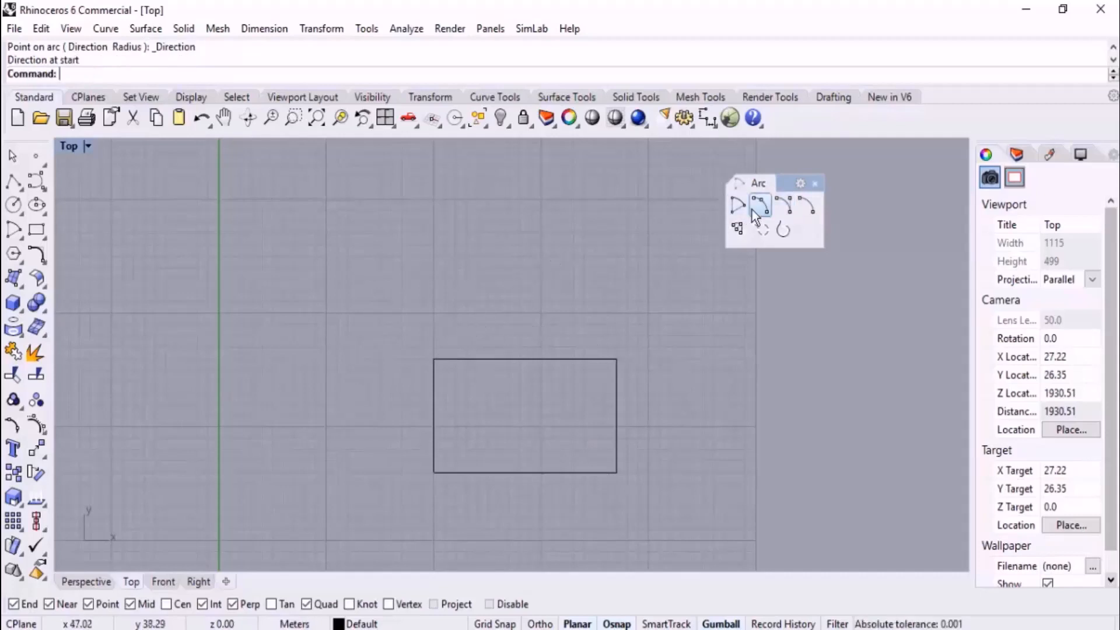
pyautogui.click(434, 359)
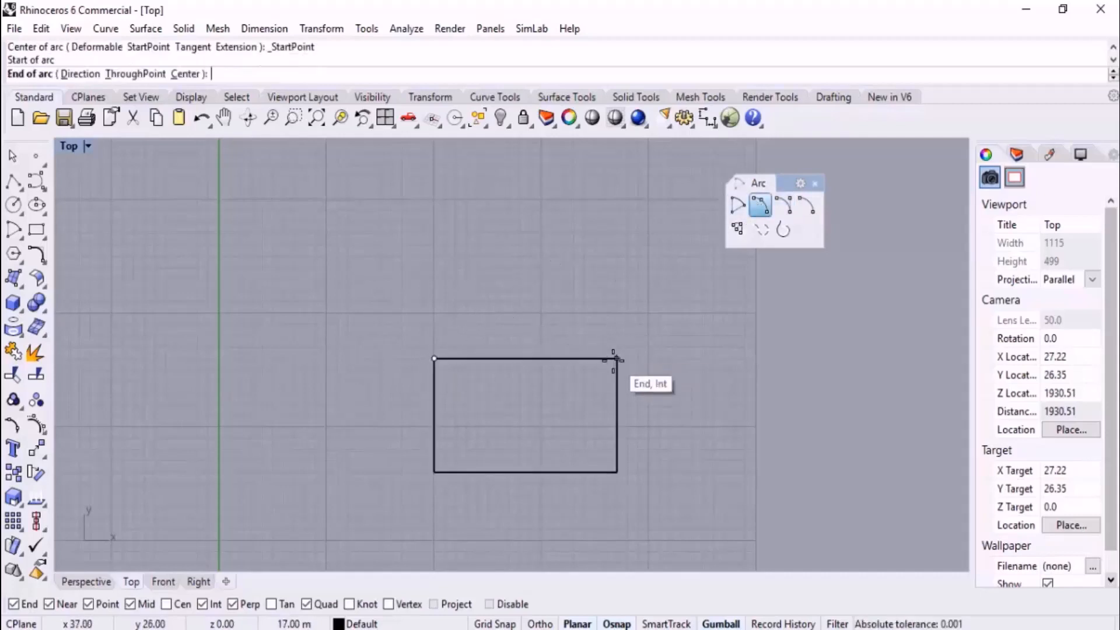
pyautogui.click(617, 359)
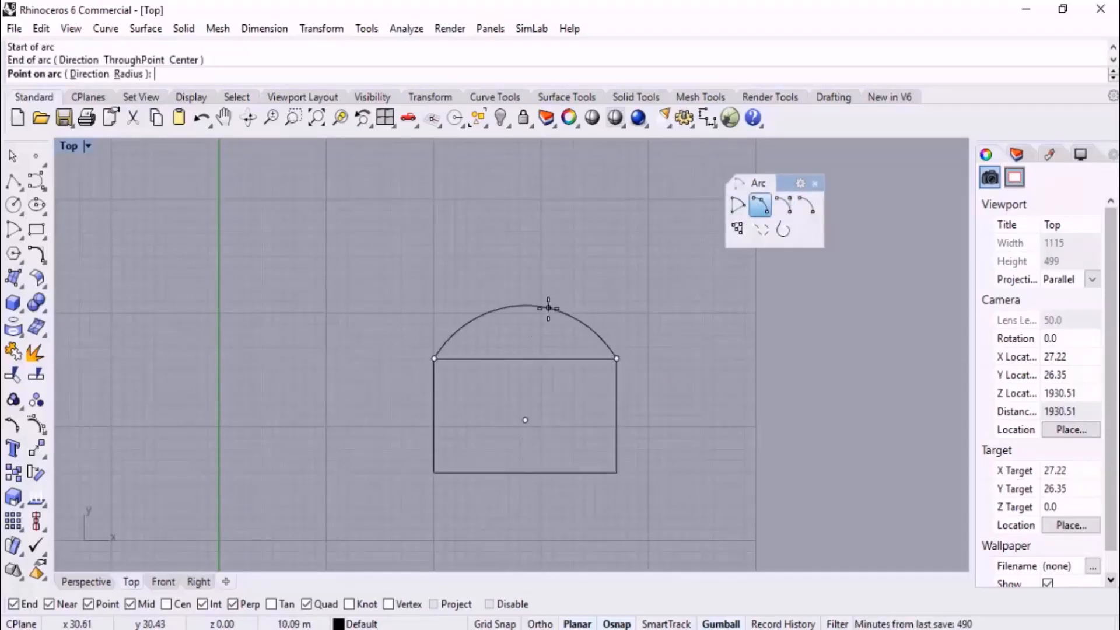
pyautogui.press('Escape')
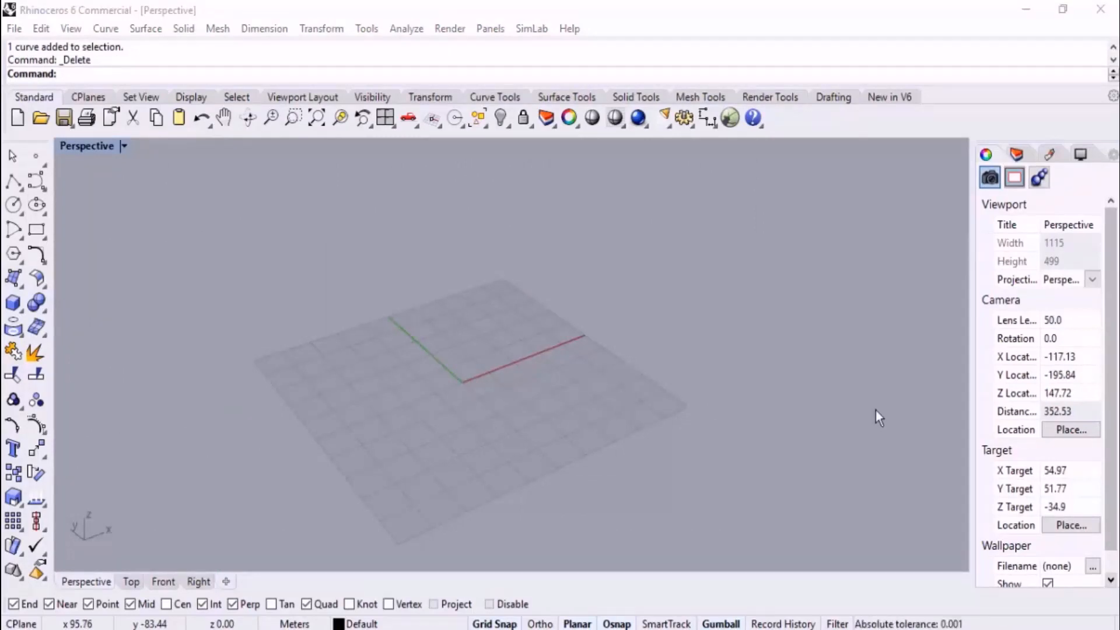
# Close the floating Arc toolbar
pyautogui.click(692, 328)
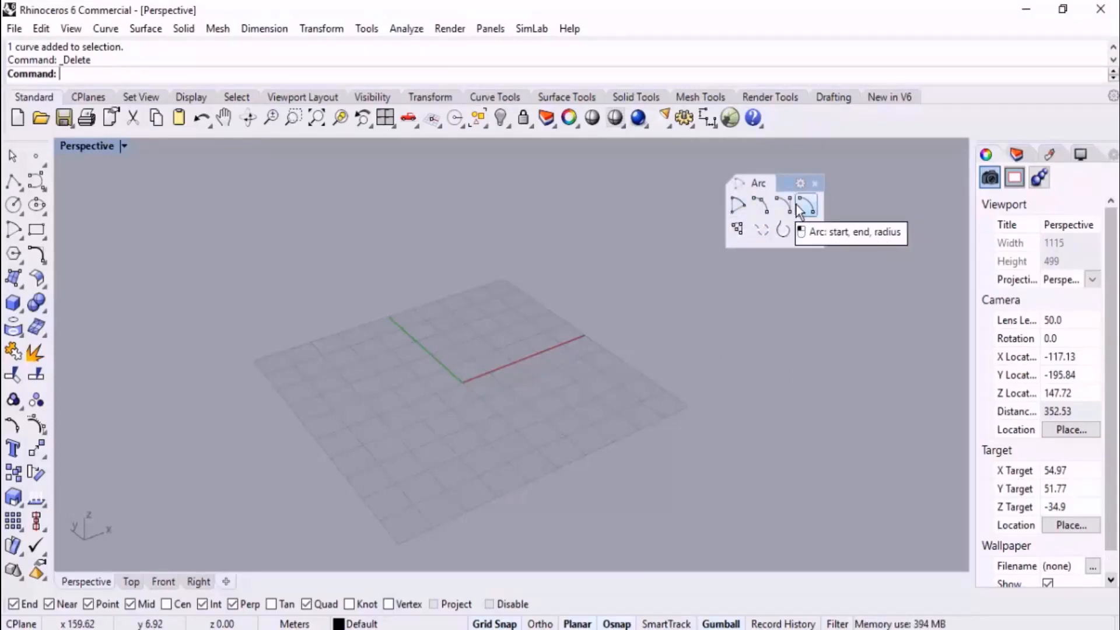
pyautogui.click(14, 205)
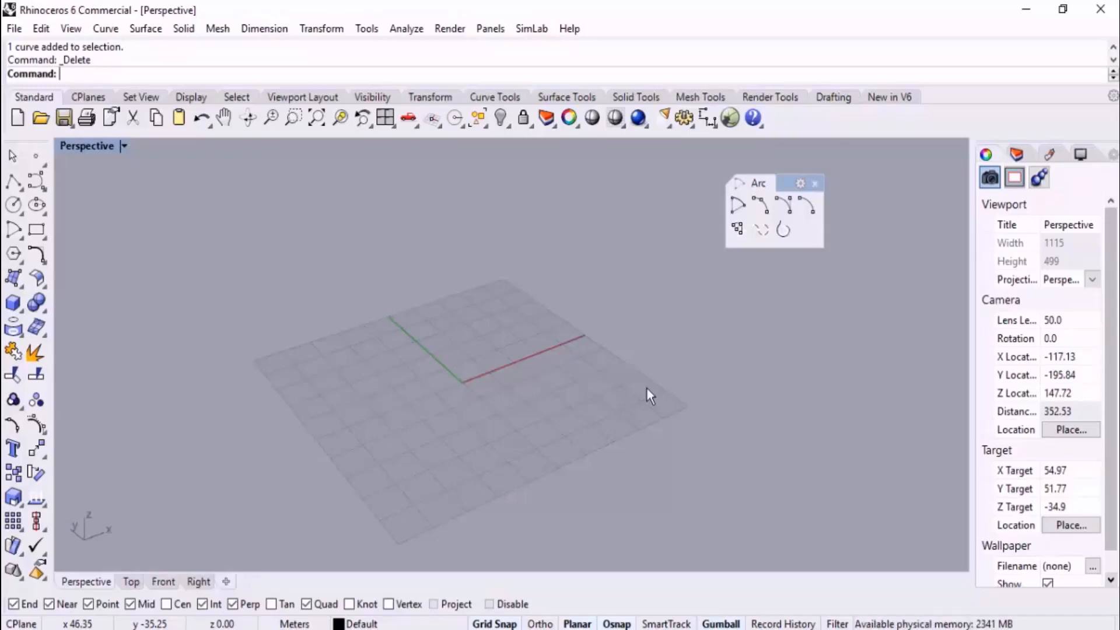
pyautogui.click(815, 184)
pyautogui.moveTo(820, 182); pyautogui.dragTo(454, 419, button='right')
# Draw a rectangle in the Perspective view from the origin, about 30 m long along the X axis
pyautogui.scroll(2, 455, 420)
pyautogui.moveTo(481, 363); pyautogui.dragTo(464, 380, button='right')
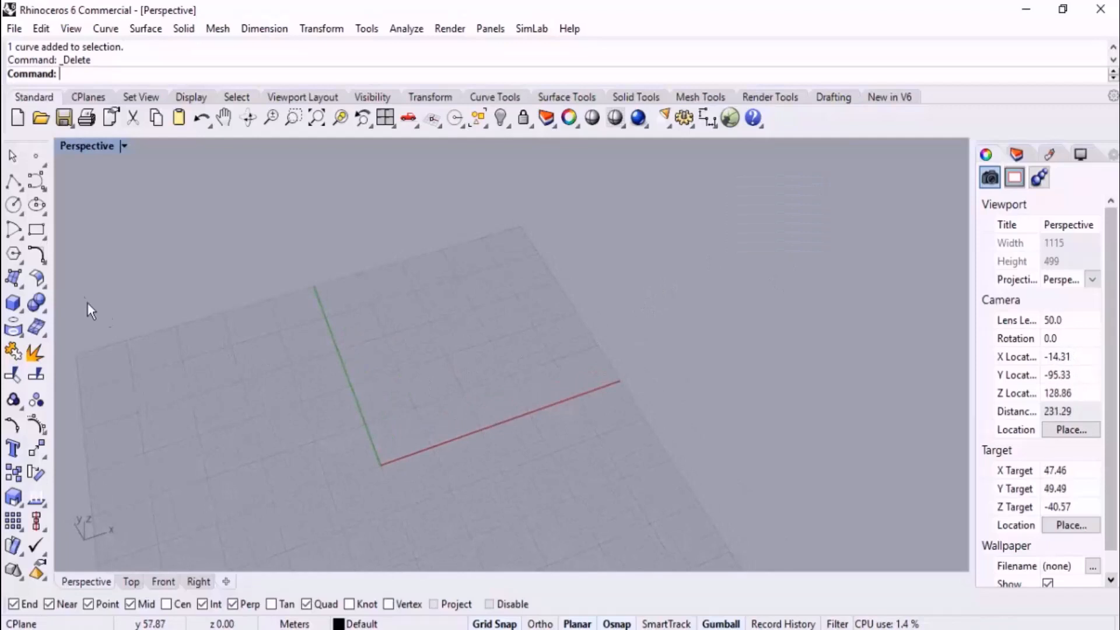
pyautogui.click(36, 231)
pyautogui.scroll(6, 370, 470)
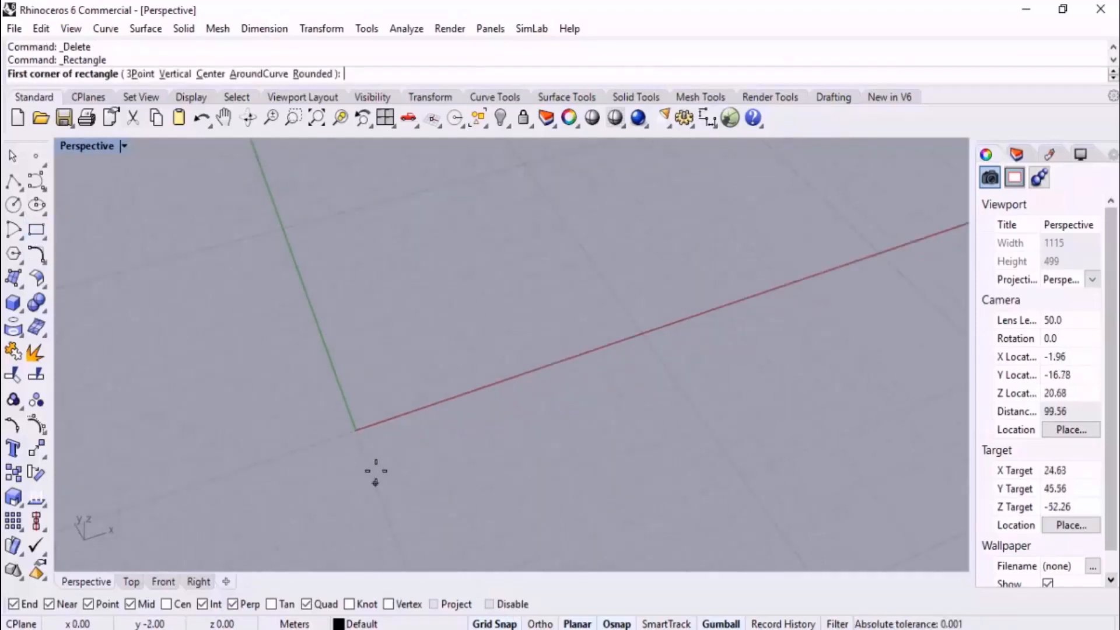
pyautogui.scroll(-5, 380, 390)
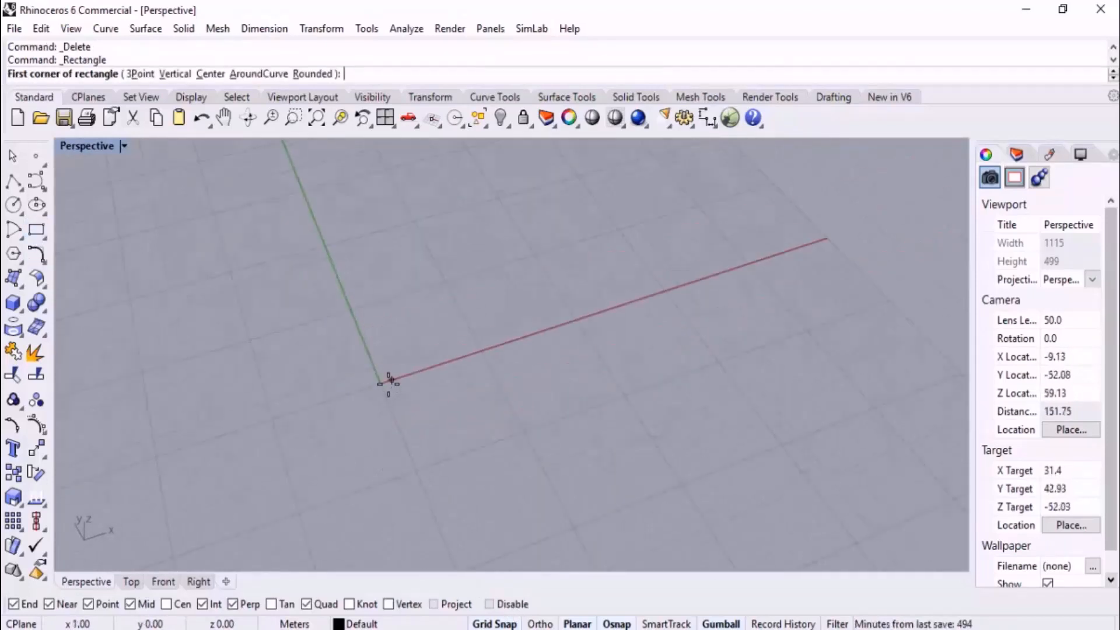
pyautogui.click(379, 383)
pyautogui.scroll(-1, 409, 379)
pyautogui.scroll(-1, 491, 283)
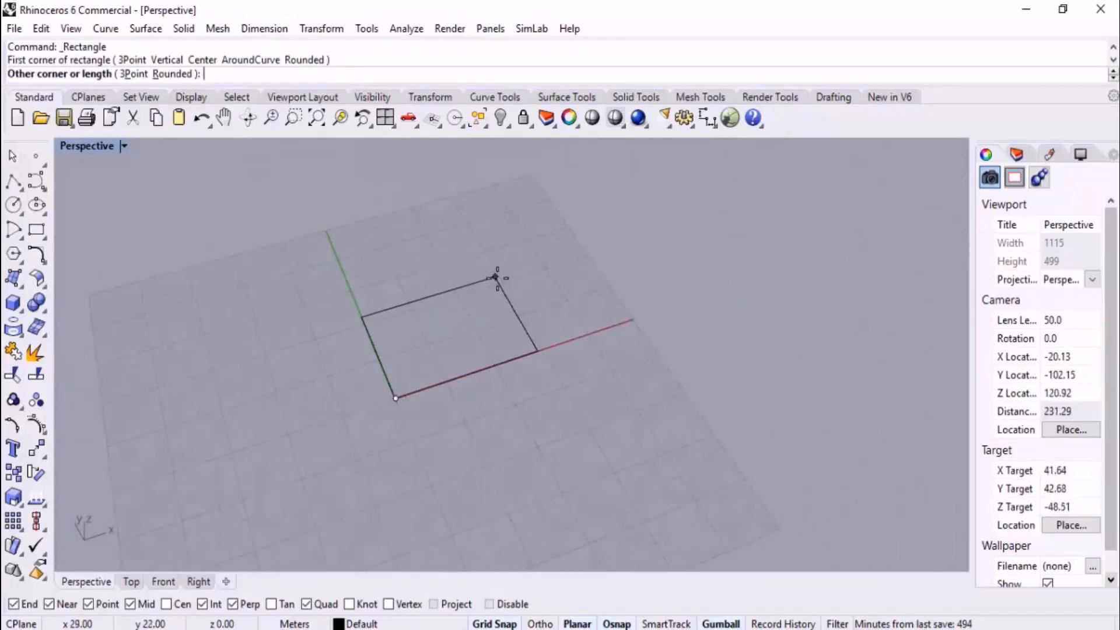
pyautogui.click(486, 251)
pyautogui.scroll(-1, 551, 362)
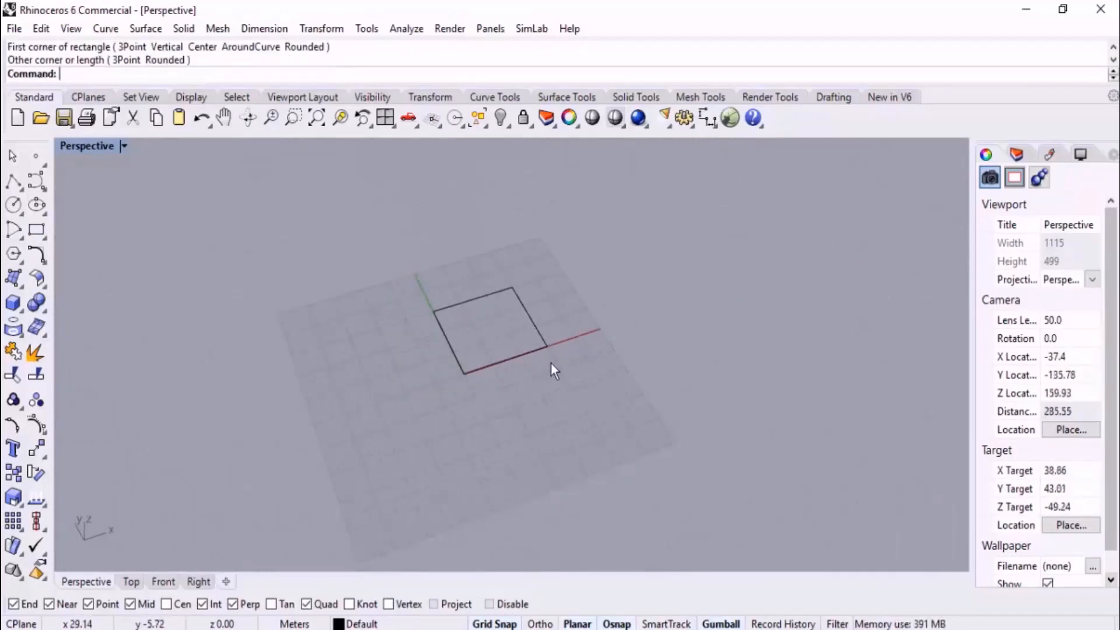
# Draw a centre-based vertical semicircle on the rectangle's X-axis edge, centred on its midpoint and spanning both corners in the Front view
pyautogui.moveTo(551, 362); pyautogui.dragTo(528, 294, button='right')
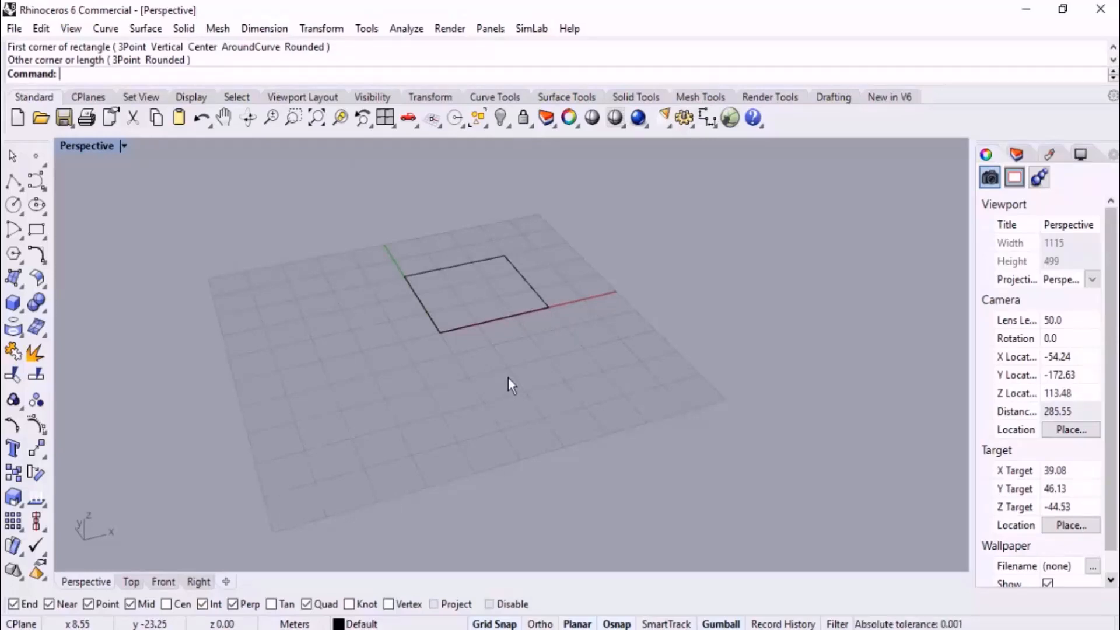
pyautogui.click(20, 241)
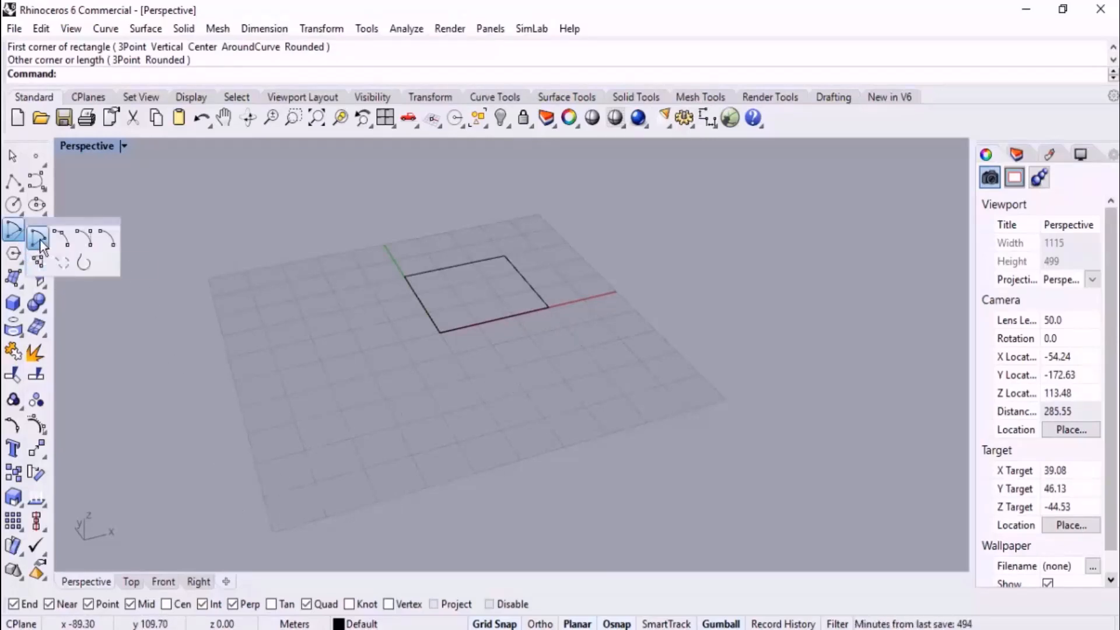
pyautogui.click(40, 239)
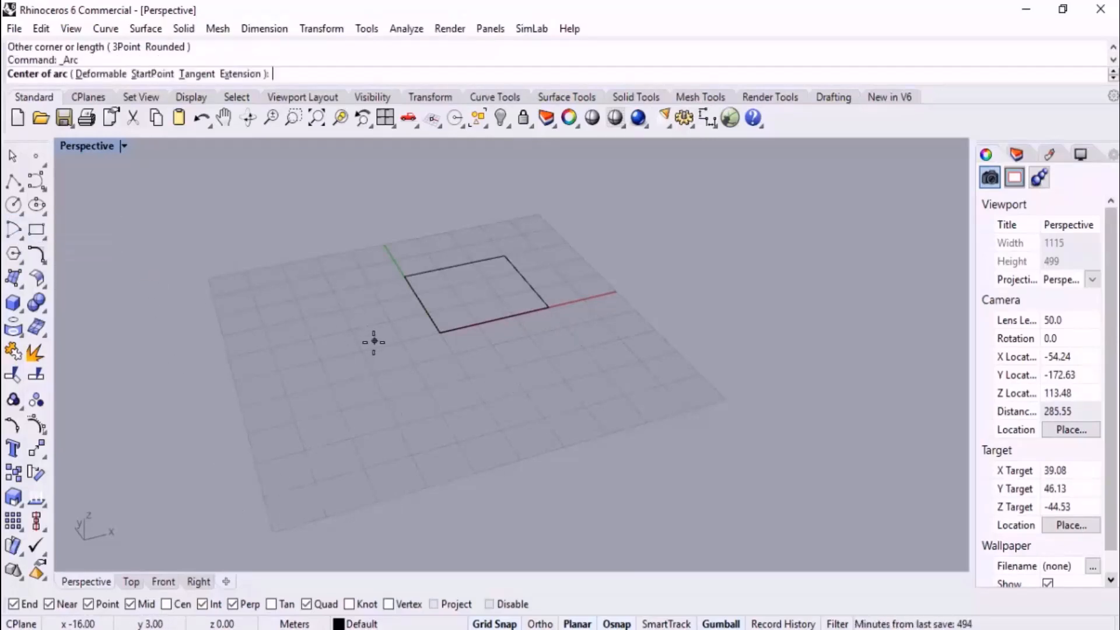
pyautogui.click(495, 321)
pyautogui.click(173, 581)
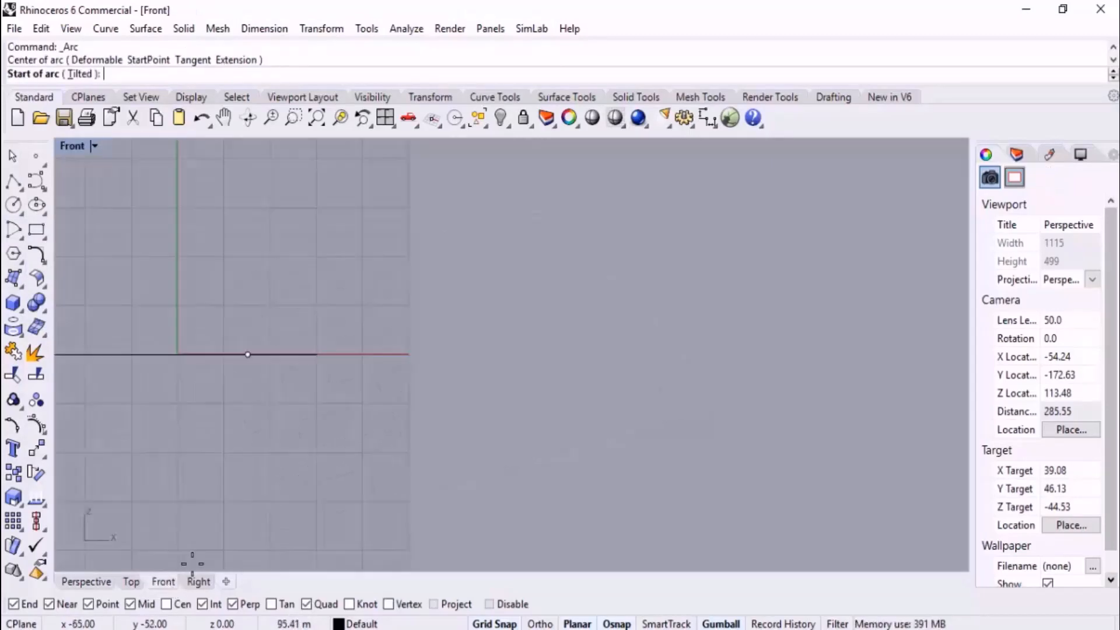
pyautogui.click(263, 344)
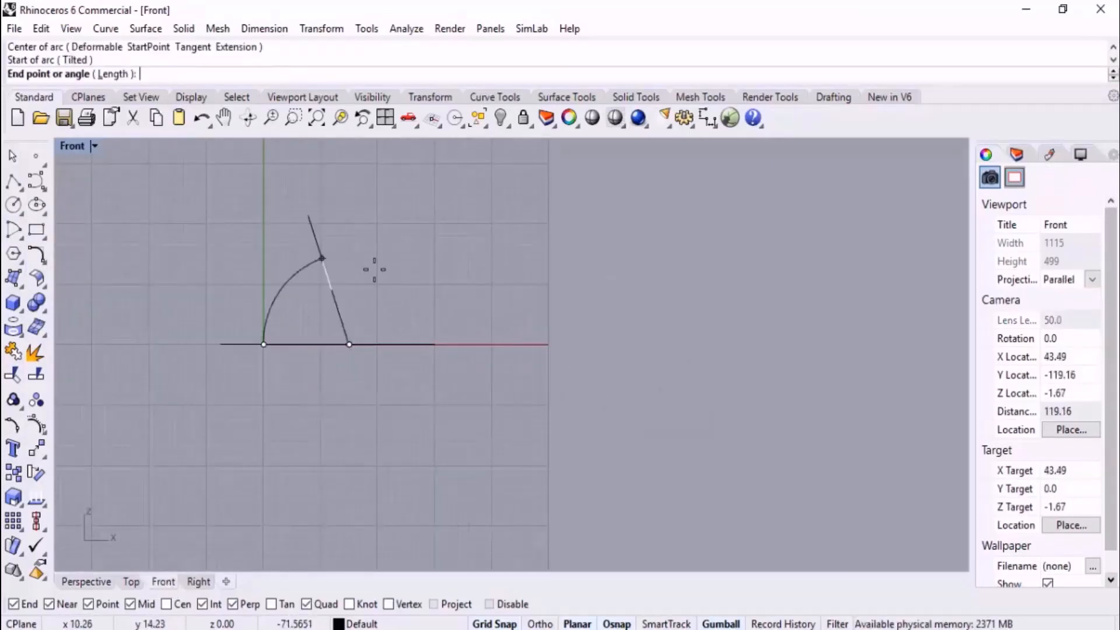
pyautogui.click(434, 344)
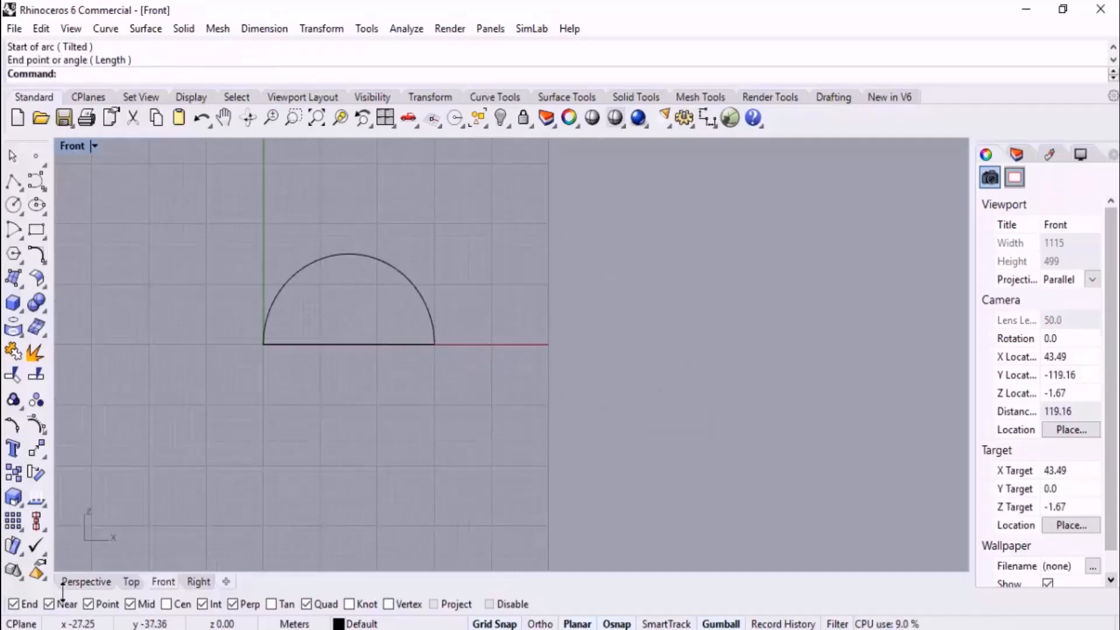
pyautogui.click(81, 580)
pyautogui.moveTo(475, 412); pyautogui.dragTo(451, 413, button='right')
pyautogui.scroll(3, 536, 302)
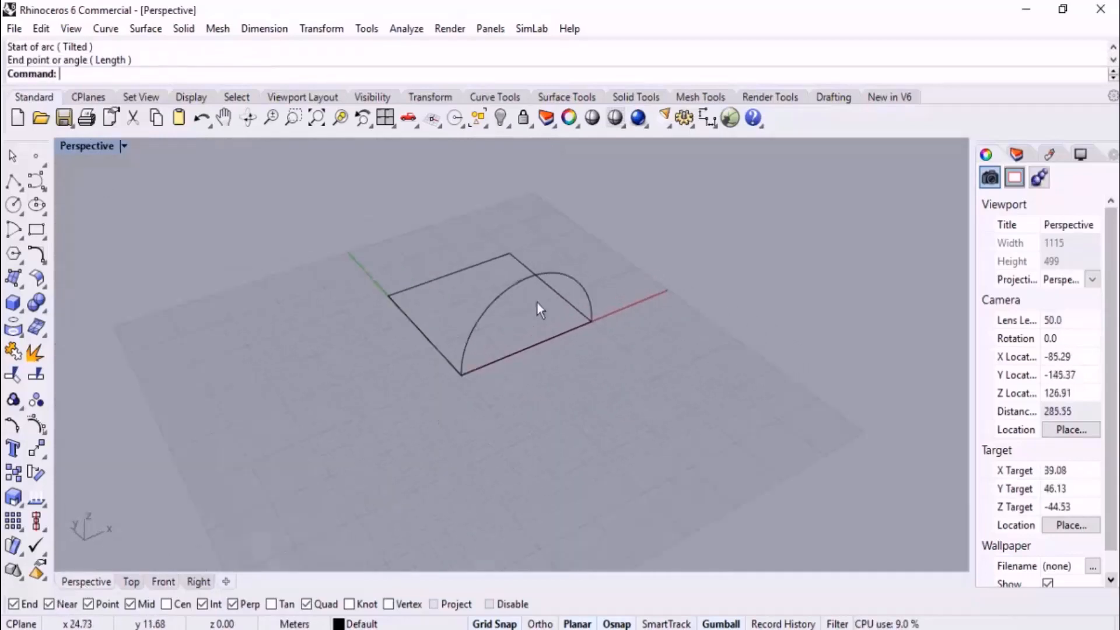
# Delete the semicircular arc and detach the Arc toolset as a floating toolbar over the viewport
pyautogui.click(427, 293)
pyautogui.press('Delete')
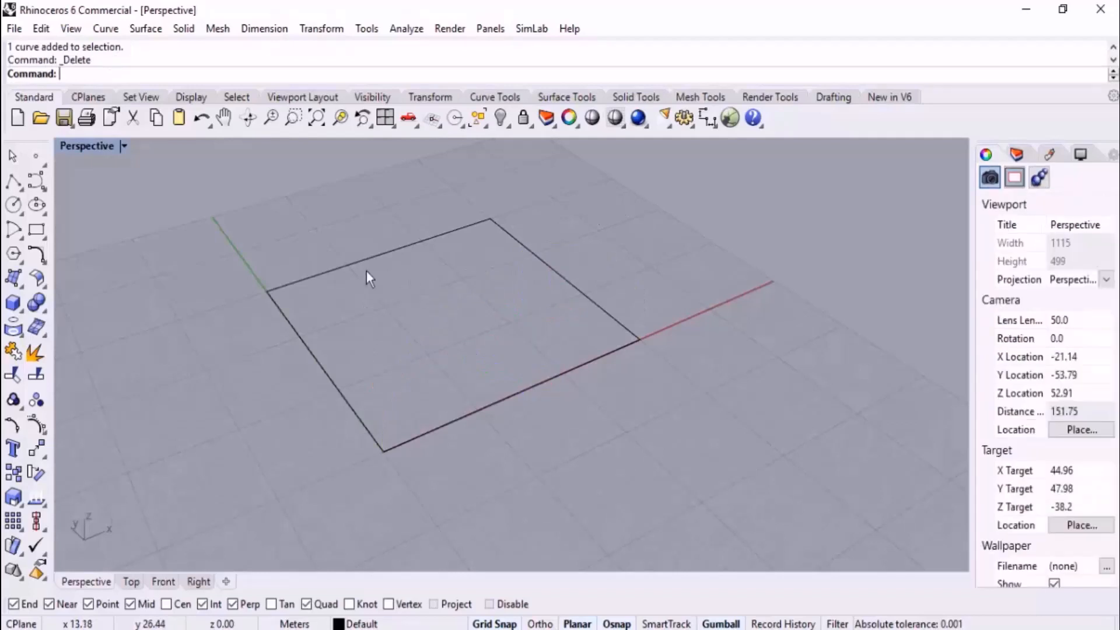
pyautogui.scroll(-3, 366, 271)
pyautogui.click(20, 238)
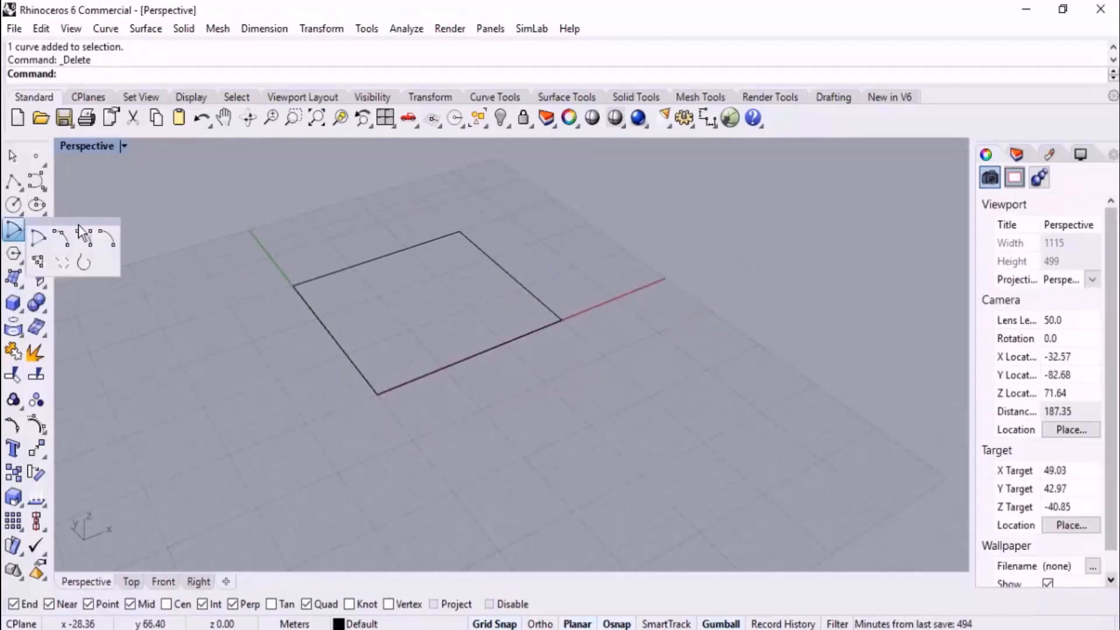
pyautogui.moveTo(78, 224); pyautogui.dragTo(836, 158)
pyautogui.click(803, 190)
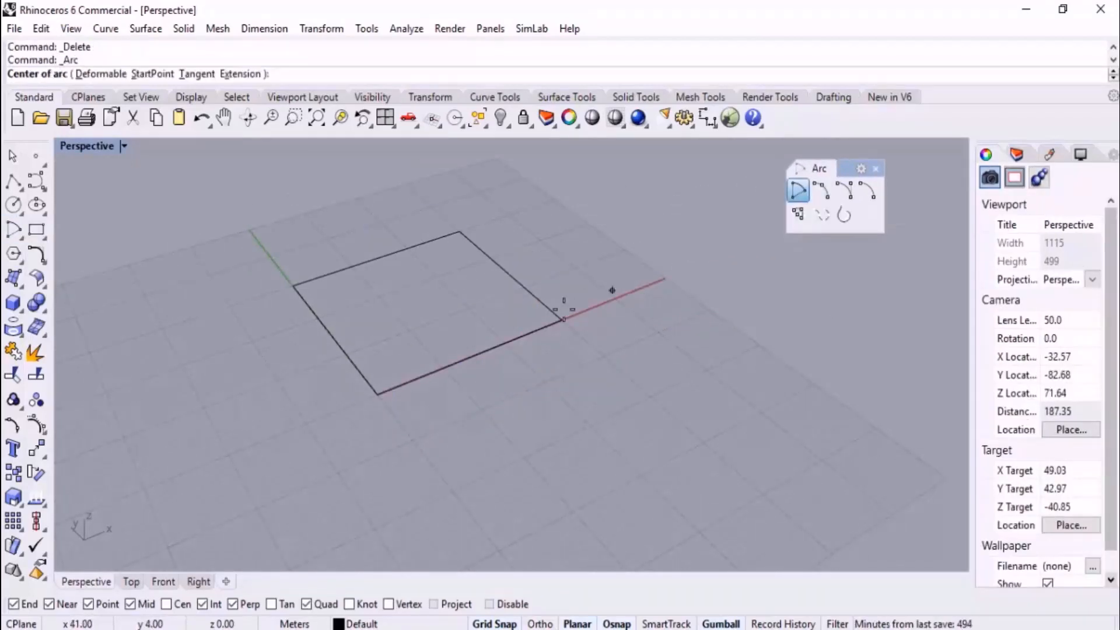
pyautogui.click(475, 355)
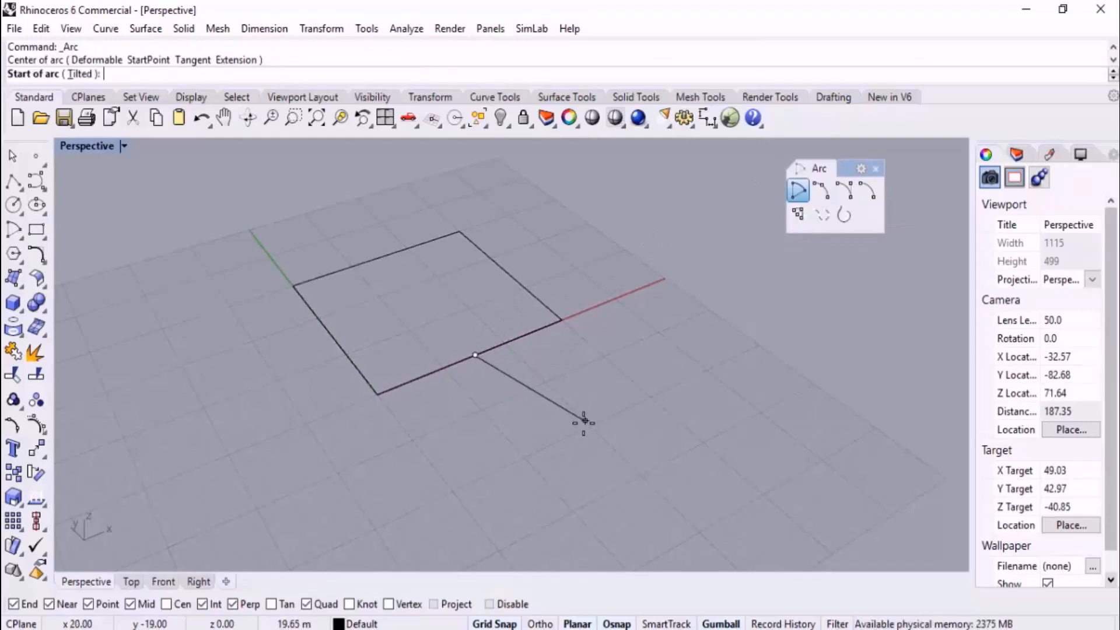
pyautogui.click(378, 395)
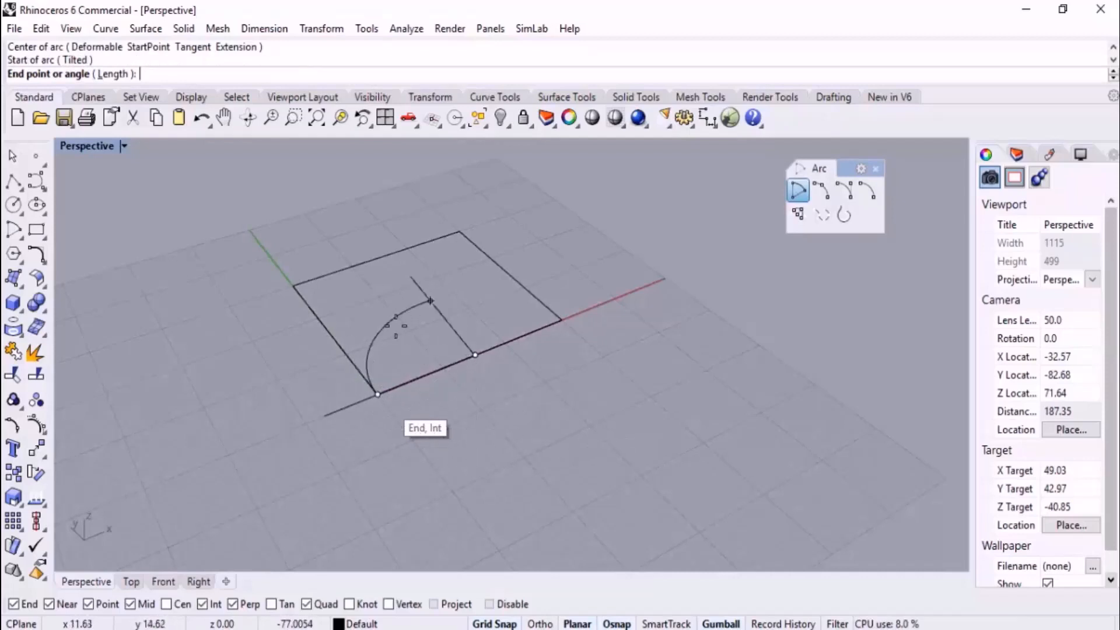
pyautogui.click(165, 582)
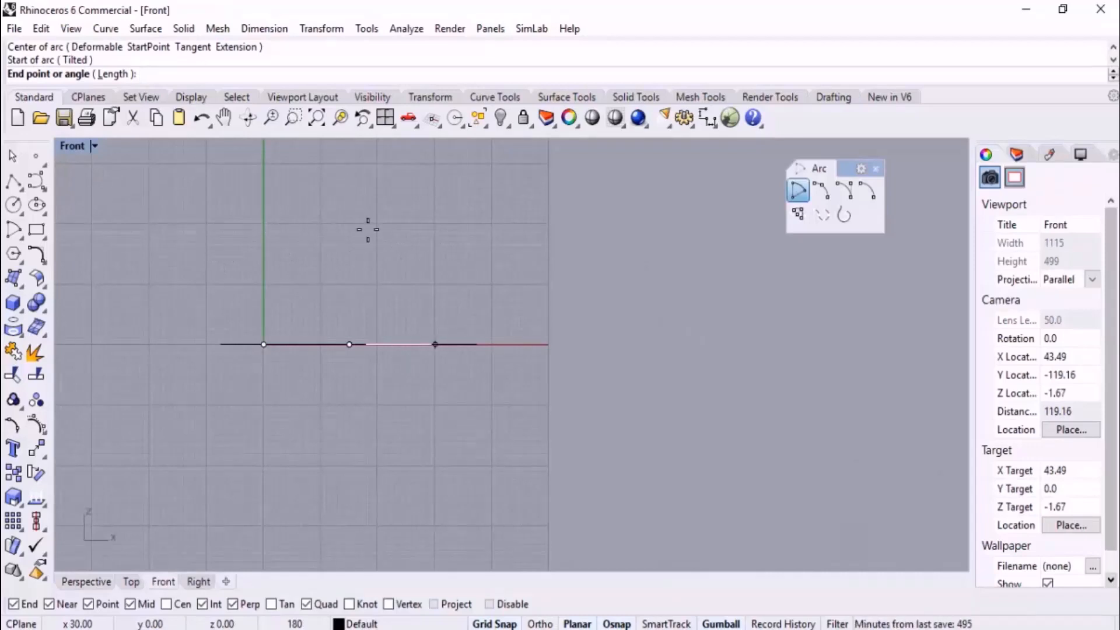
pyautogui.click(99, 584)
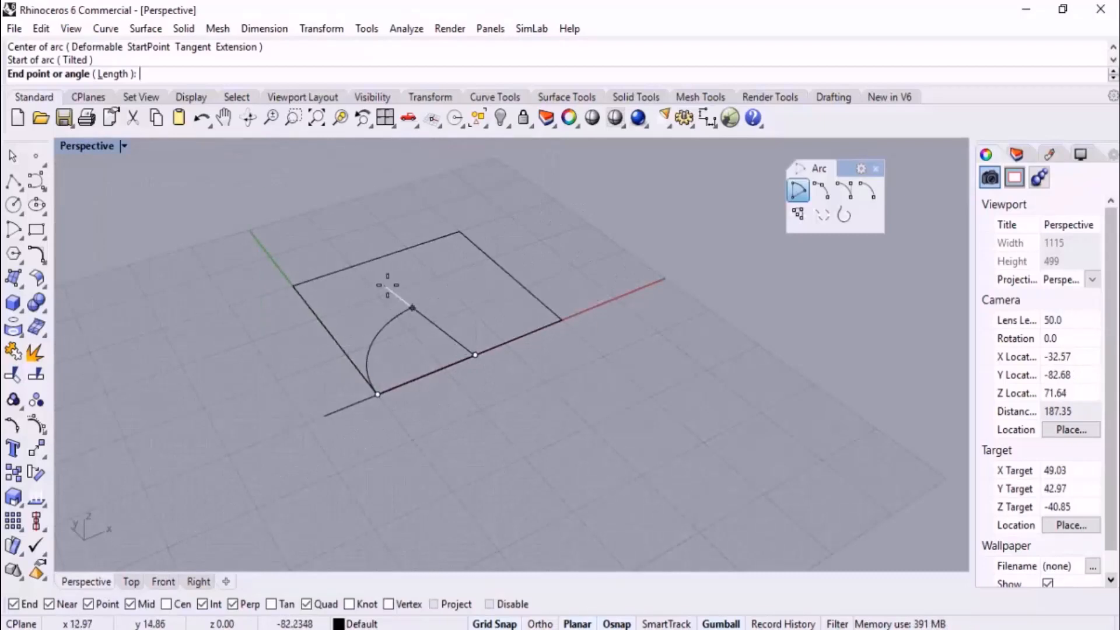
pyautogui.press('Escape')
# Try a centre-based arc again from the X-axis edge's midpoint, setting its start and end corners in the Front view
pyautogui.click(798, 190)
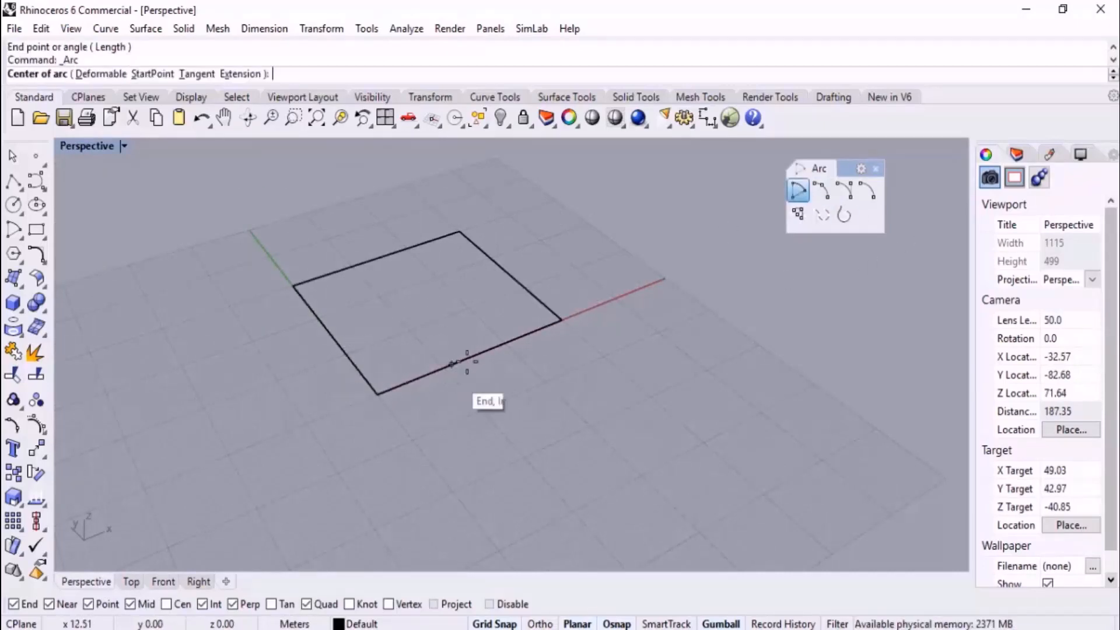
pyautogui.click(476, 354)
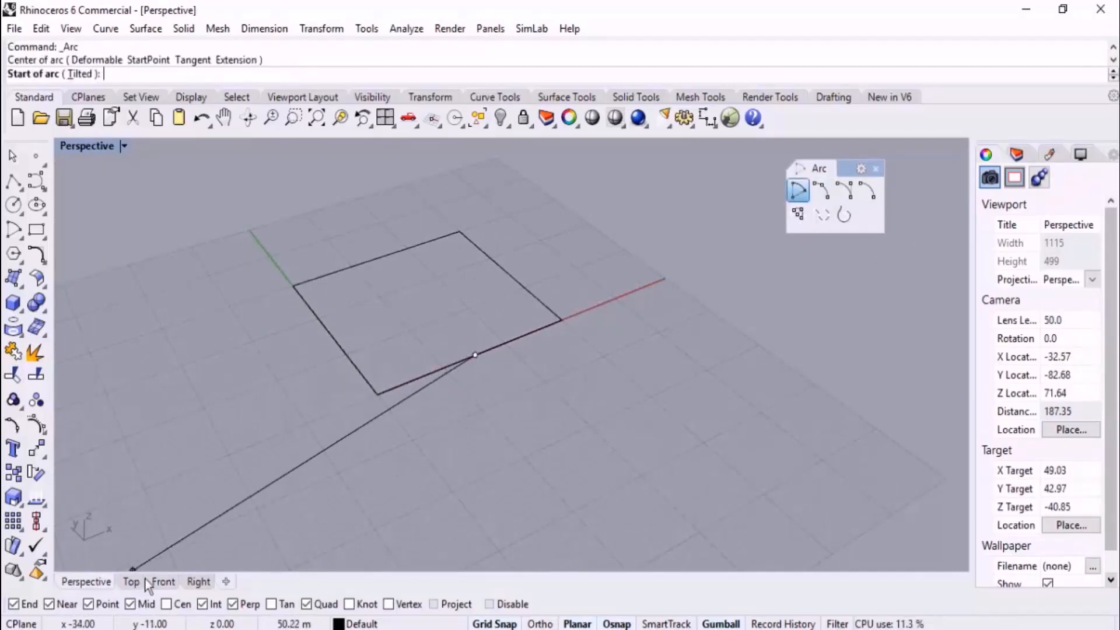
pyautogui.click(162, 582)
pyautogui.click(264, 344)
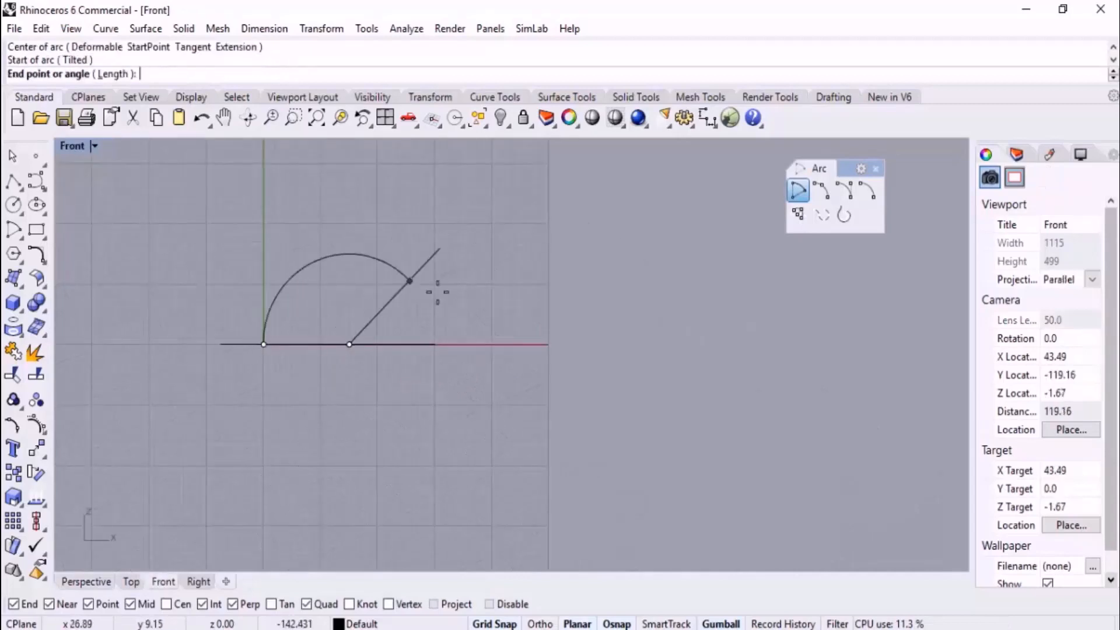
pyautogui.click(434, 344)
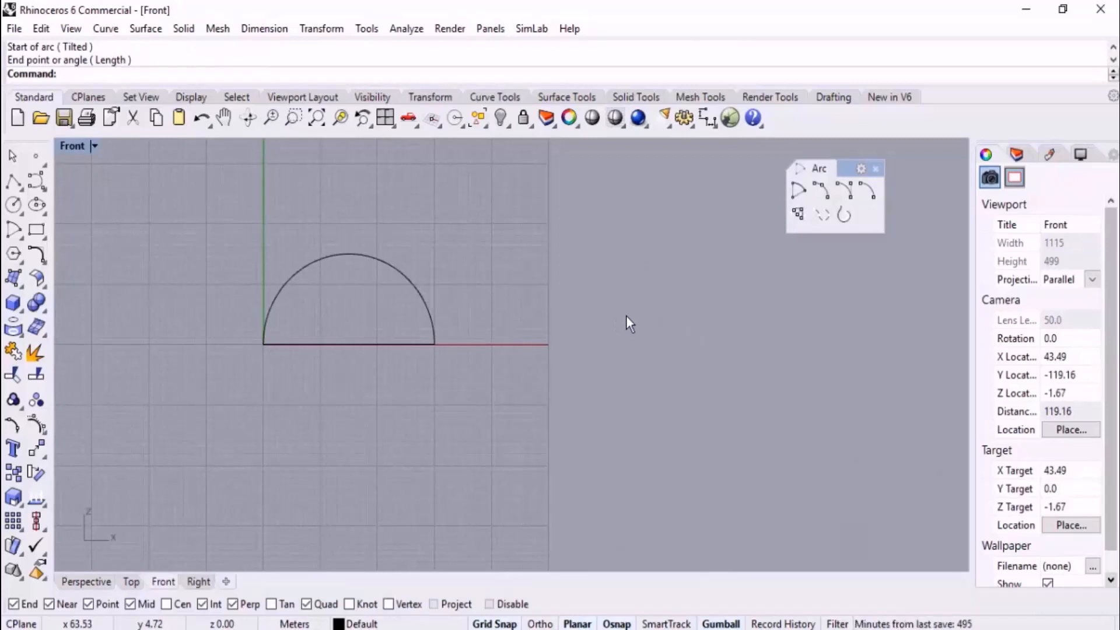
pyautogui.click(86, 582)
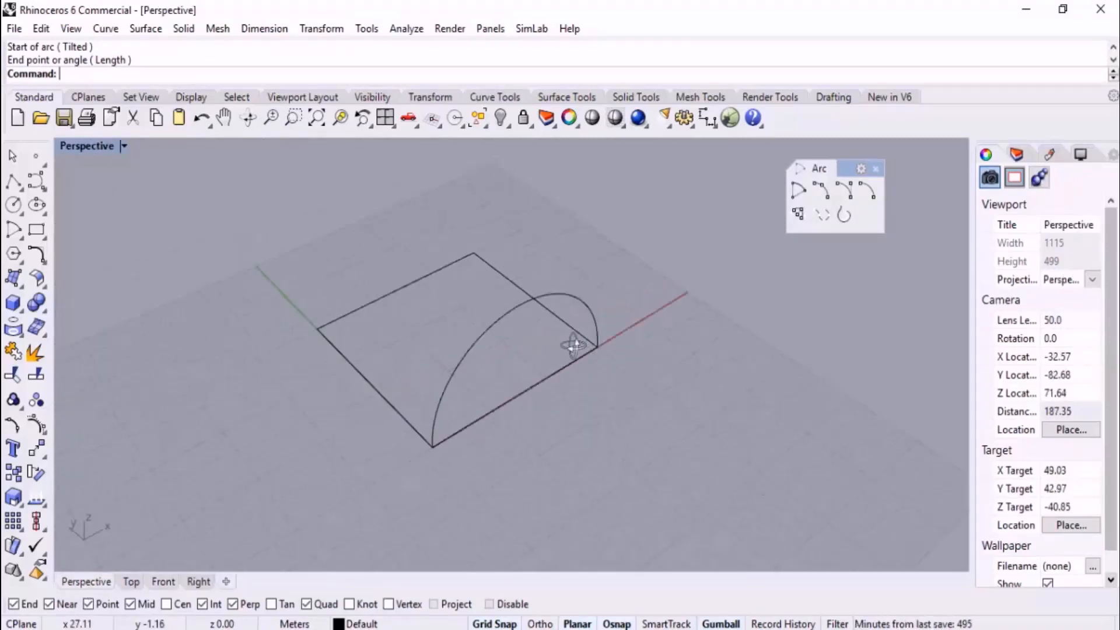
pyautogui.hotkey('ctrl', 'z')
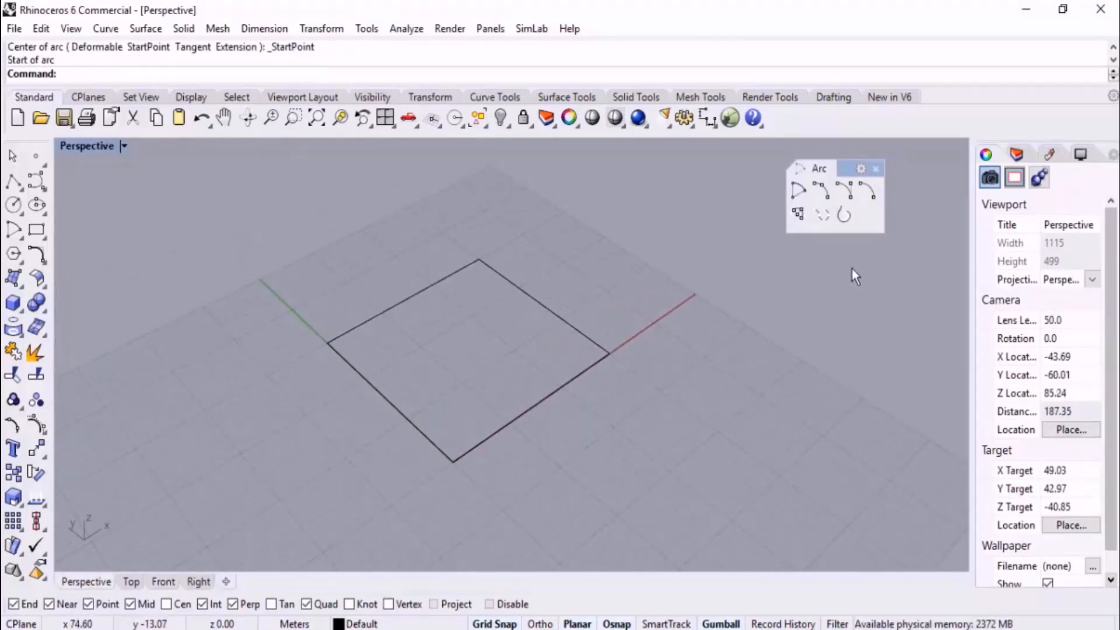
# Try a start-end-point arc rising vertically between the two corners of the rectangle's X-axis edge
pyautogui.click(821, 189)
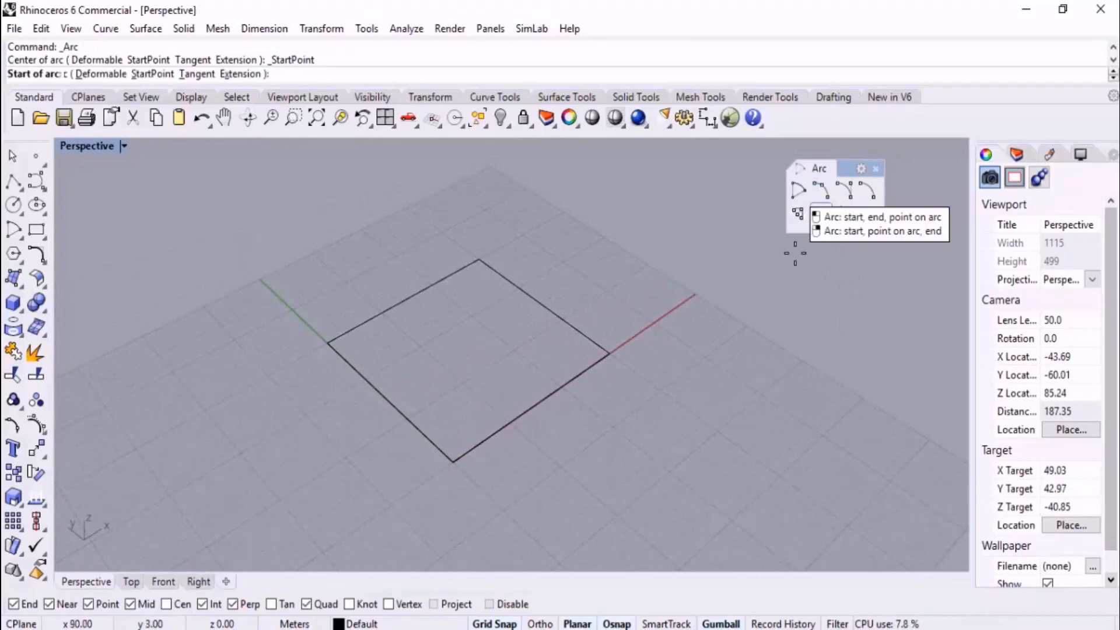
pyautogui.click(453, 462)
pyautogui.click(610, 354)
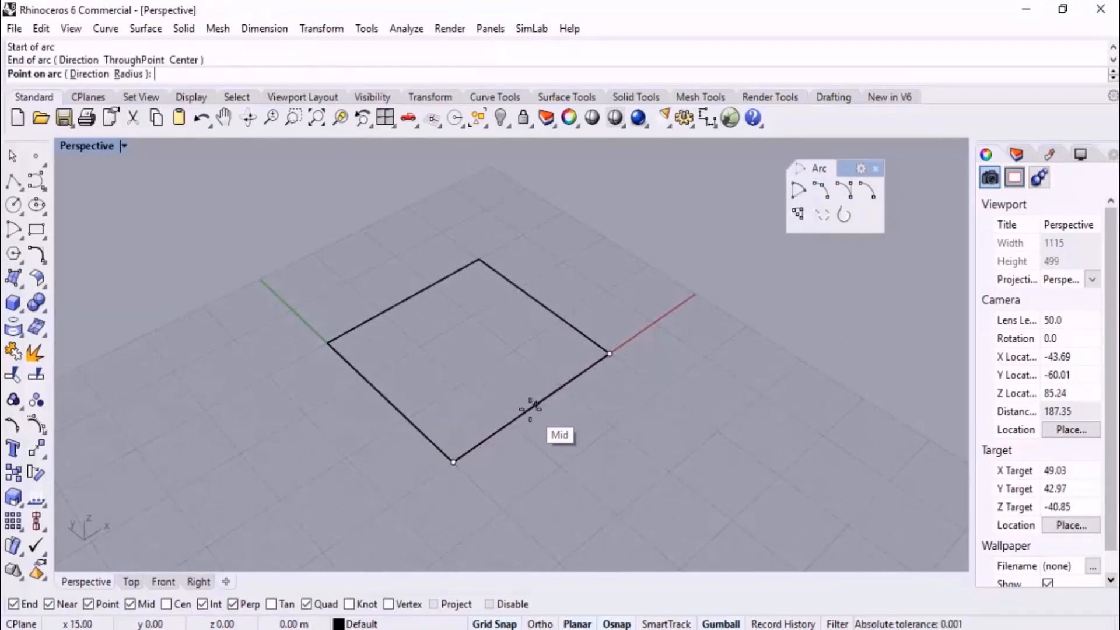
pyautogui.moveTo(650, 395); pyautogui.dragTo(613, 280, button='right')
pyautogui.scroll(-4, 594, 358)
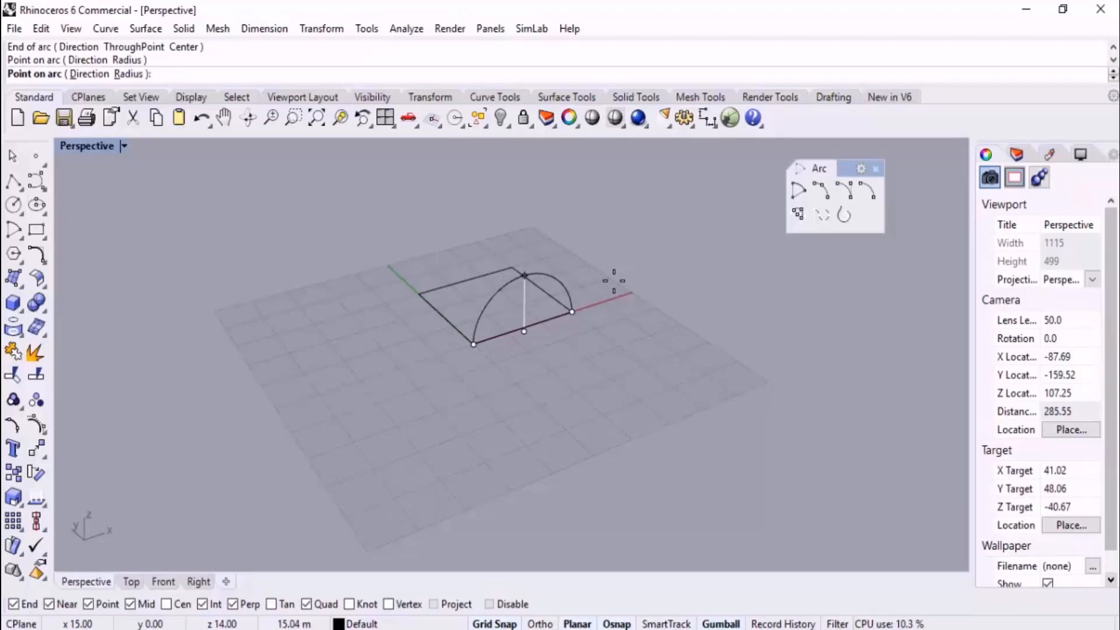
pyautogui.press('Escape')
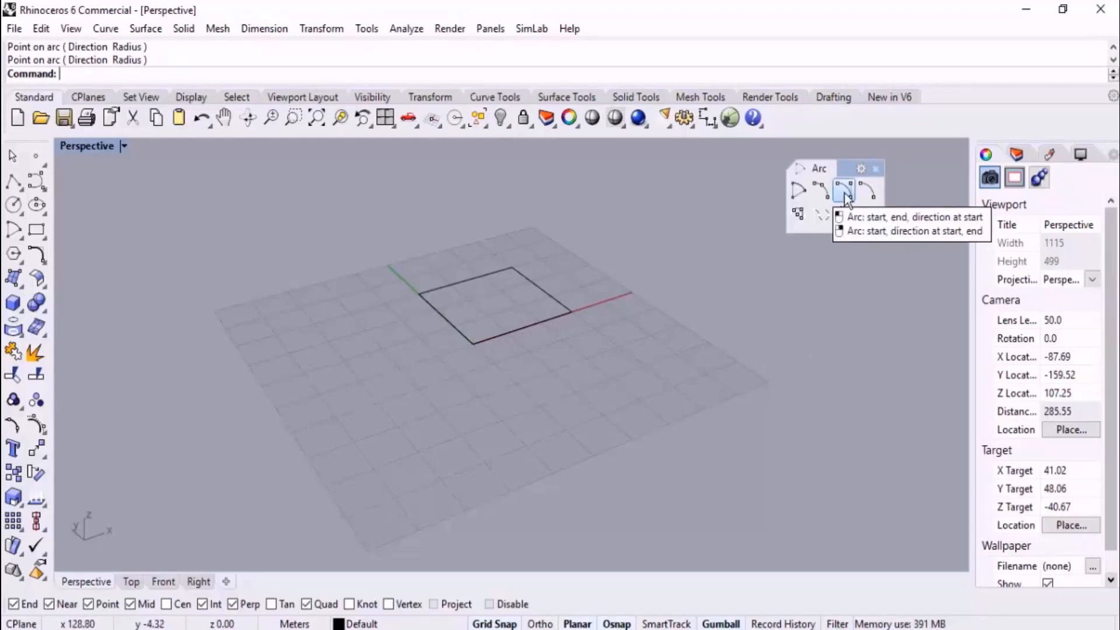
# Begin a start-end-direction arc between the two corners of the rectangle's far edge, starting at the corner on the Y axis
pyautogui.moveTo(689, 300); pyautogui.dragTo(640, 412, button='right')
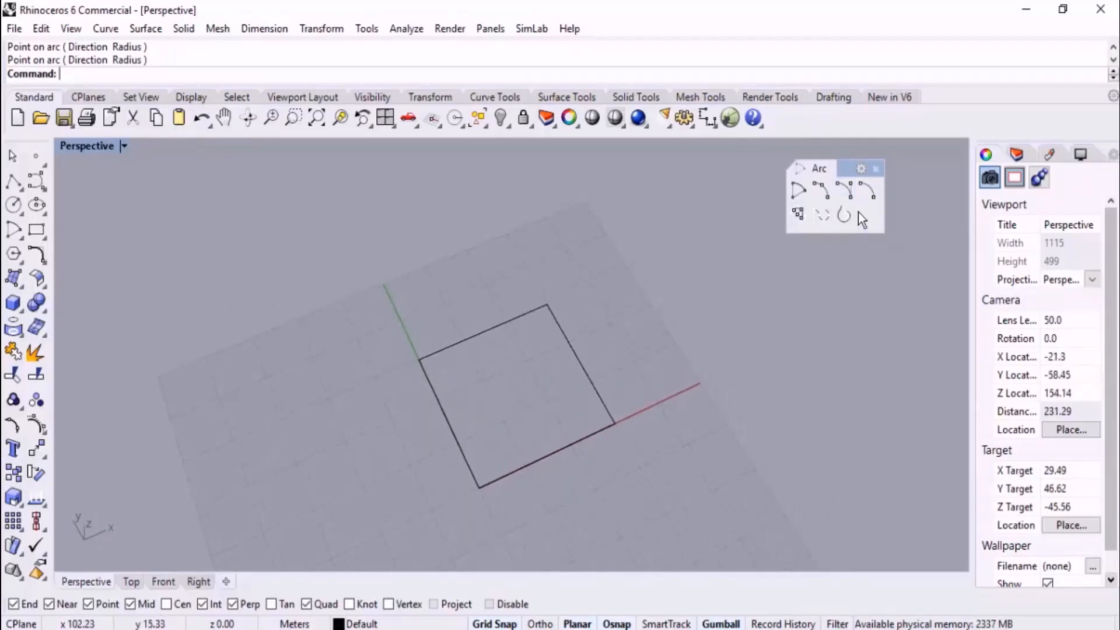
pyautogui.click(843, 190)
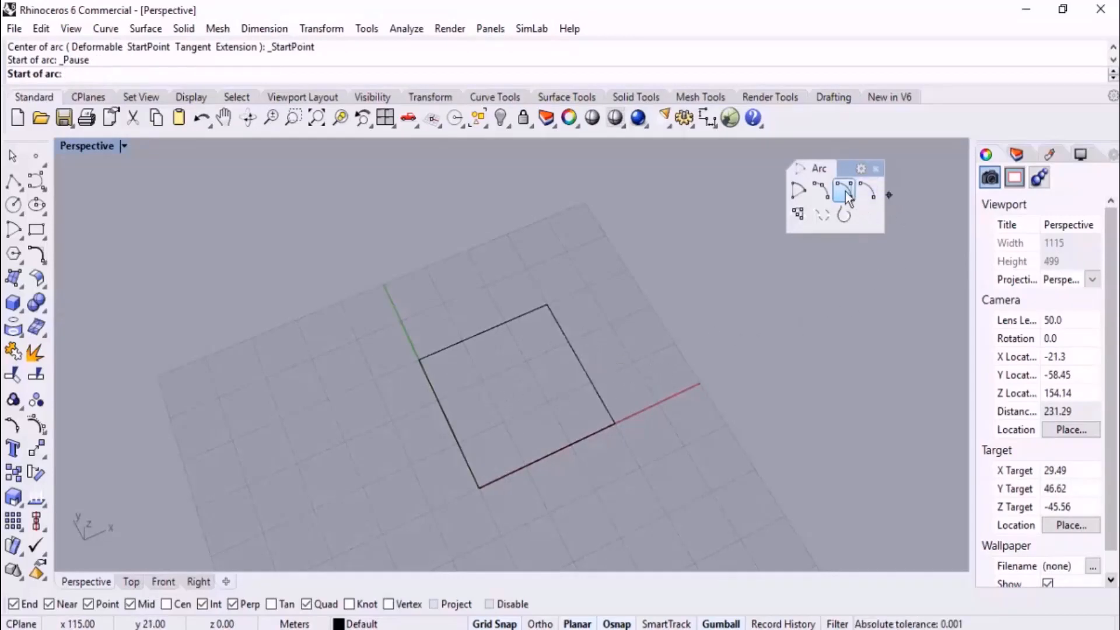
pyautogui.click(419, 358)
pyautogui.click(547, 304)
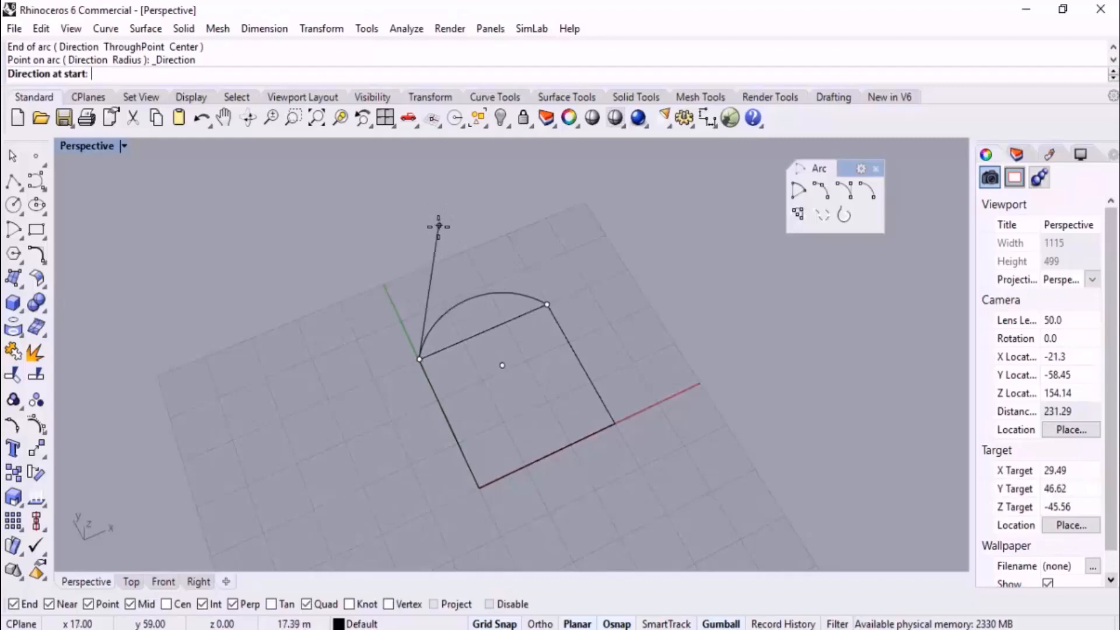
# Examine how different start directions, free and ortho-constrained, shape the arc preview in the Perspective view
pyautogui.scroll(4, 438, 226)
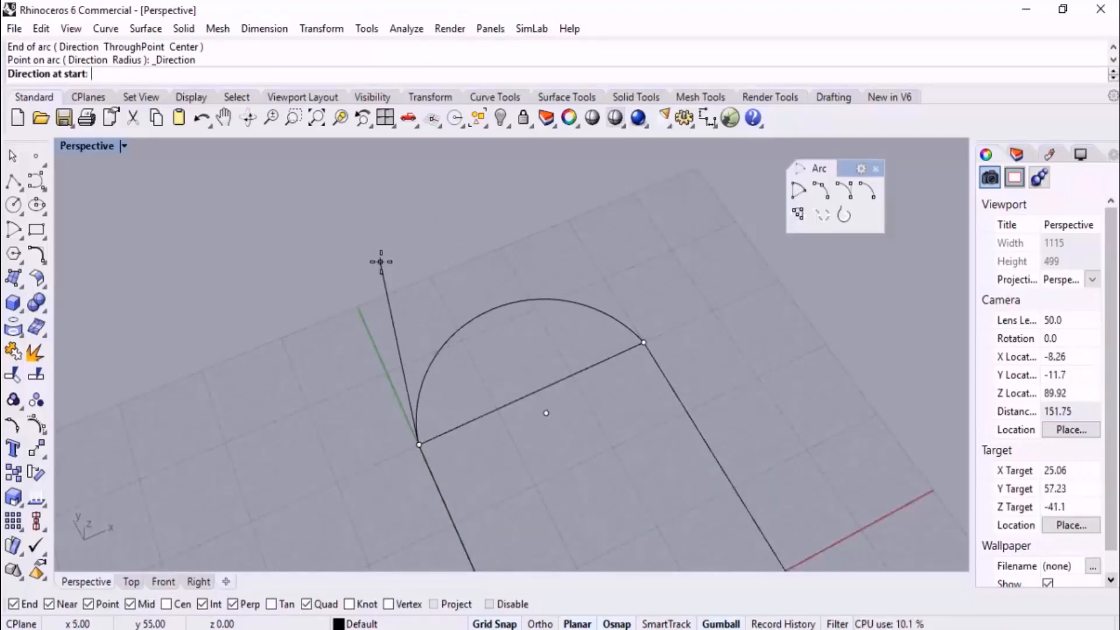
pyautogui.press('F8')
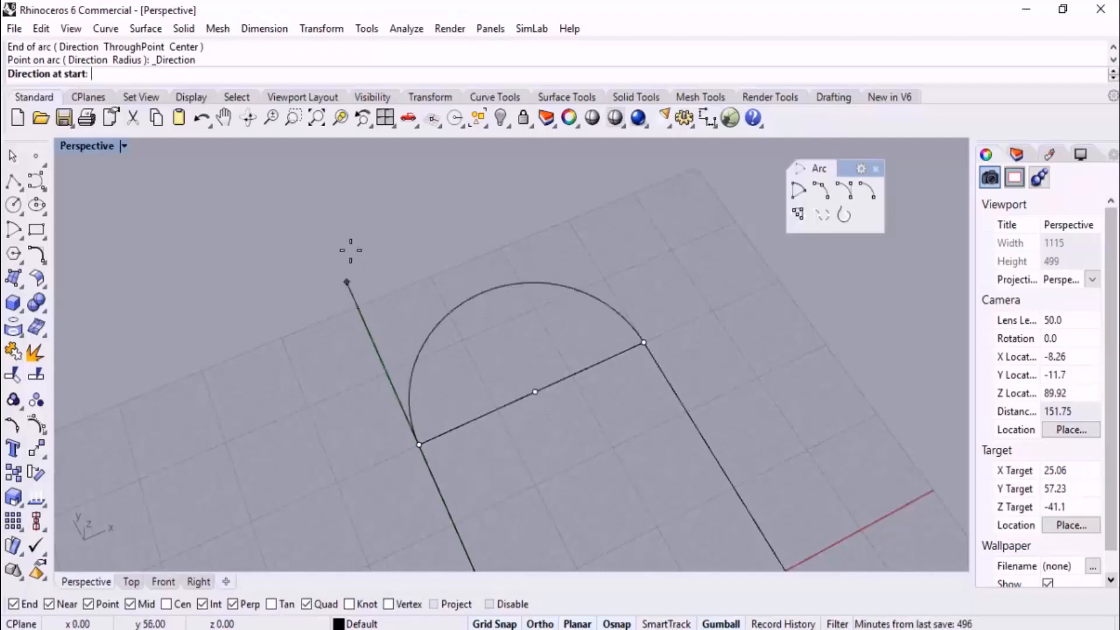
pyautogui.scroll(-5, 369, 250)
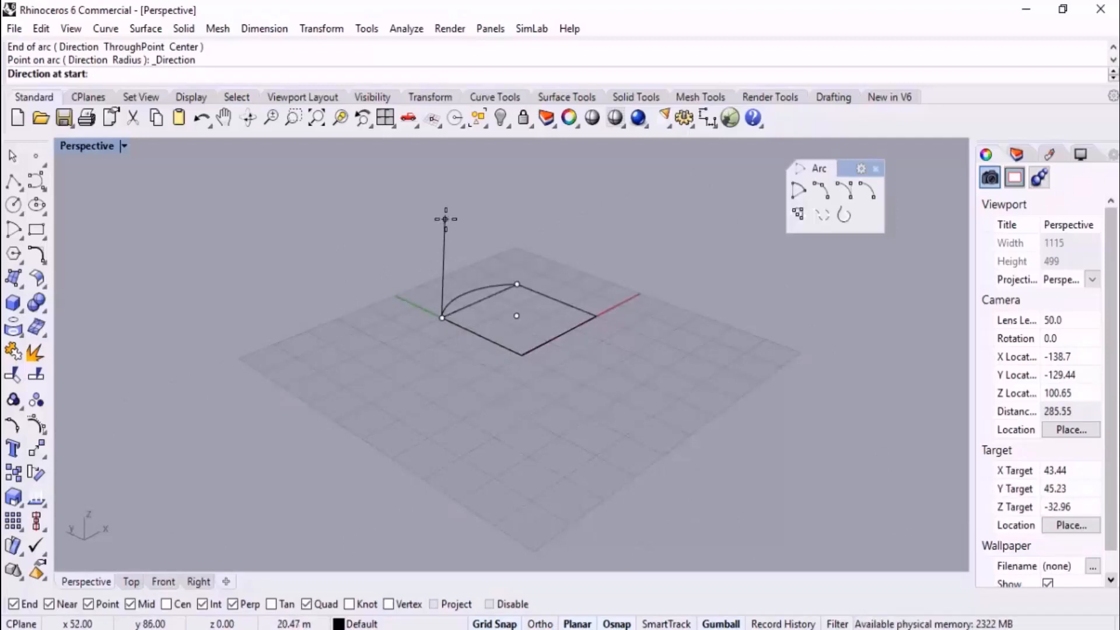
pyautogui.scroll(6, 440, 250)
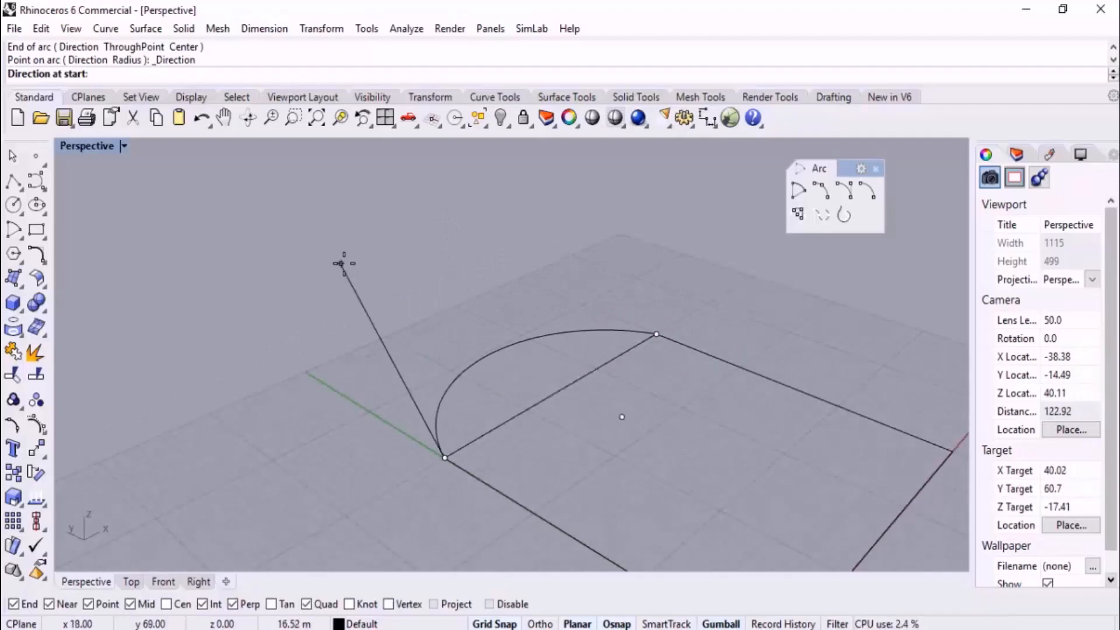
pyautogui.scroll(-2, 341, 264)
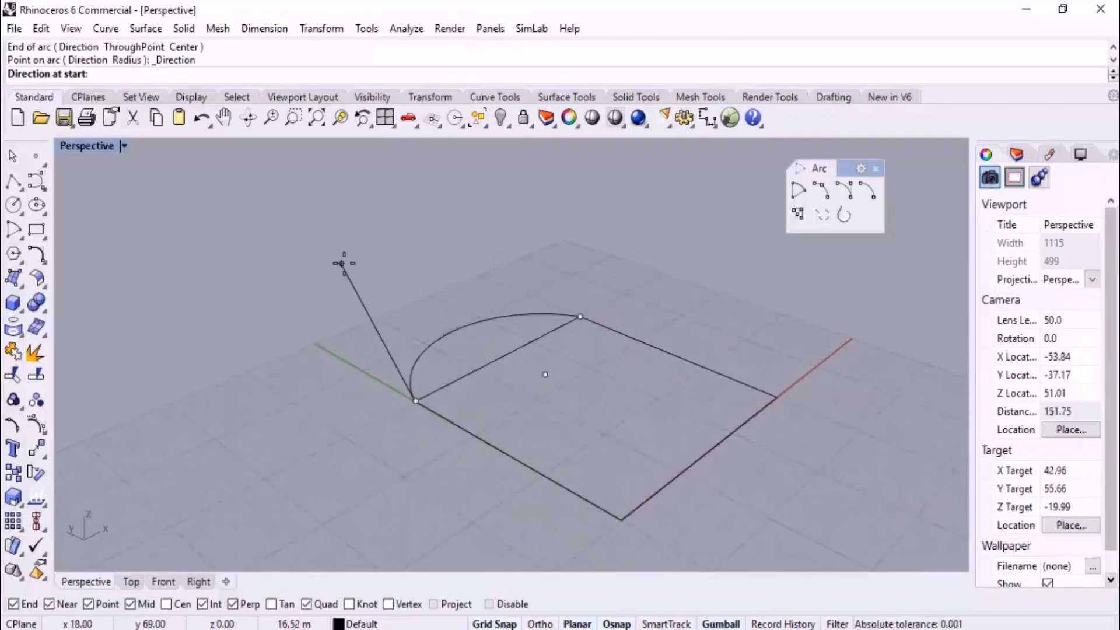
pyautogui.scroll(2, 342, 264)
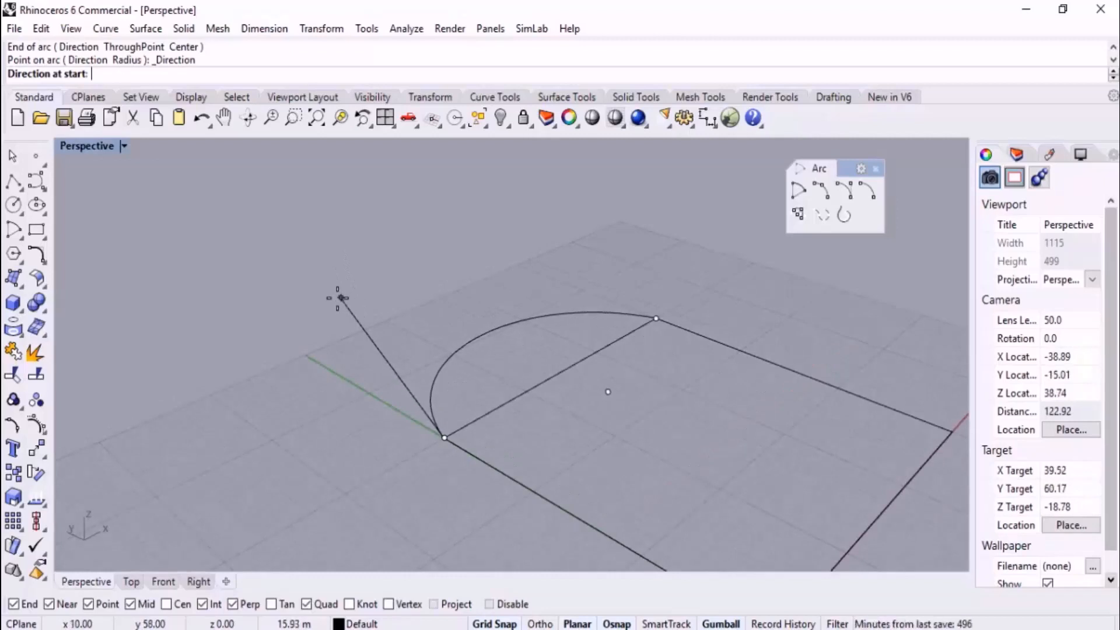
pyautogui.scroll(-2, 317, 315)
pyautogui.moveTo(317, 333)
pyautogui.mouseDown(button='right')
pyautogui.moveTo(253, 323)
pyautogui.moveTo(278, 285)
pyautogui.moveTo(310, 325)
pyautogui.mouseUp(button='right')
# Set the arc's start direction vertical in the Front view with Ortho, and select the finished arc in the Perspective view
pyautogui.click(168, 581)
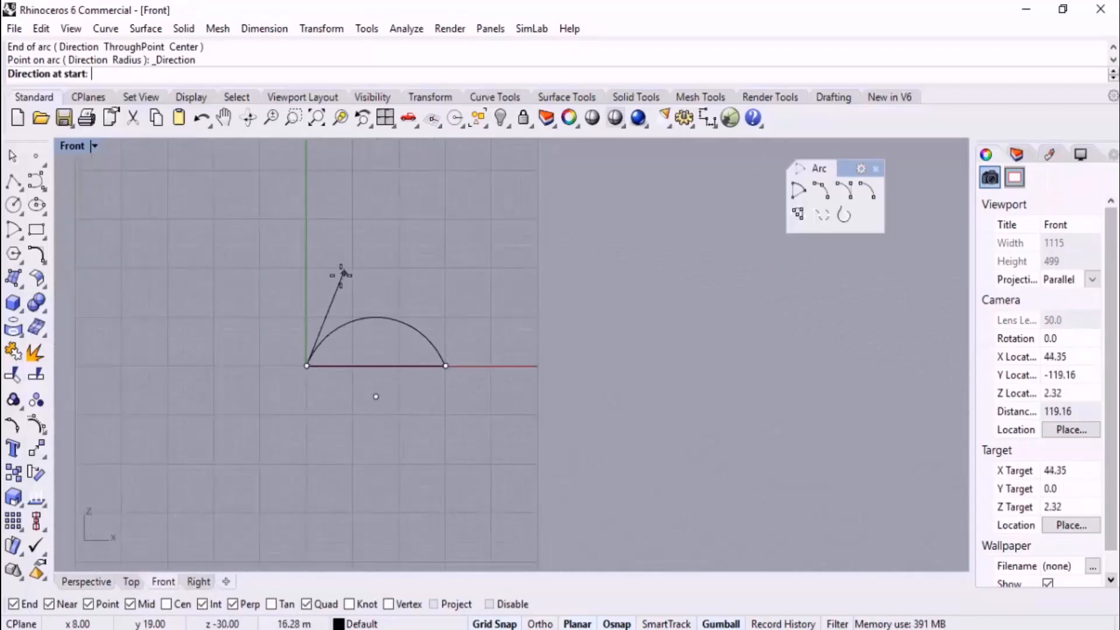
pyautogui.press('F8')
pyautogui.click(304, 249)
pyautogui.click(86, 582)
pyautogui.moveTo(304, 513); pyautogui.dragTo(242, 514, button='right')
pyautogui.click(517, 217)
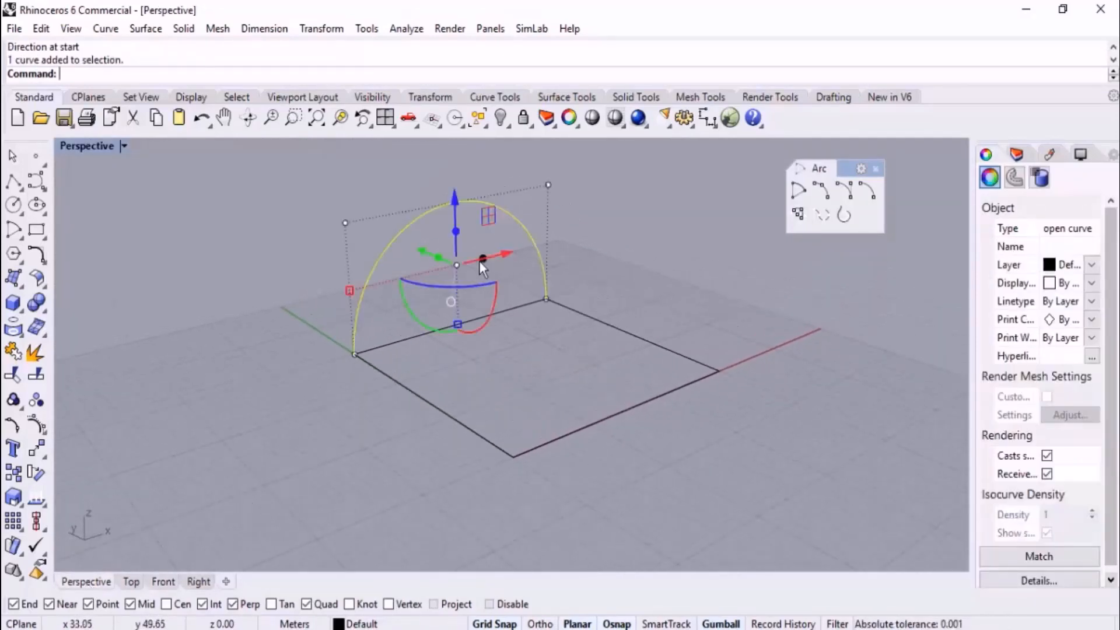
# Delete the selected arc and begin a start-end-direction arc in the Top view between the two corners of the rectangle's far edge
pyautogui.press('Delete')
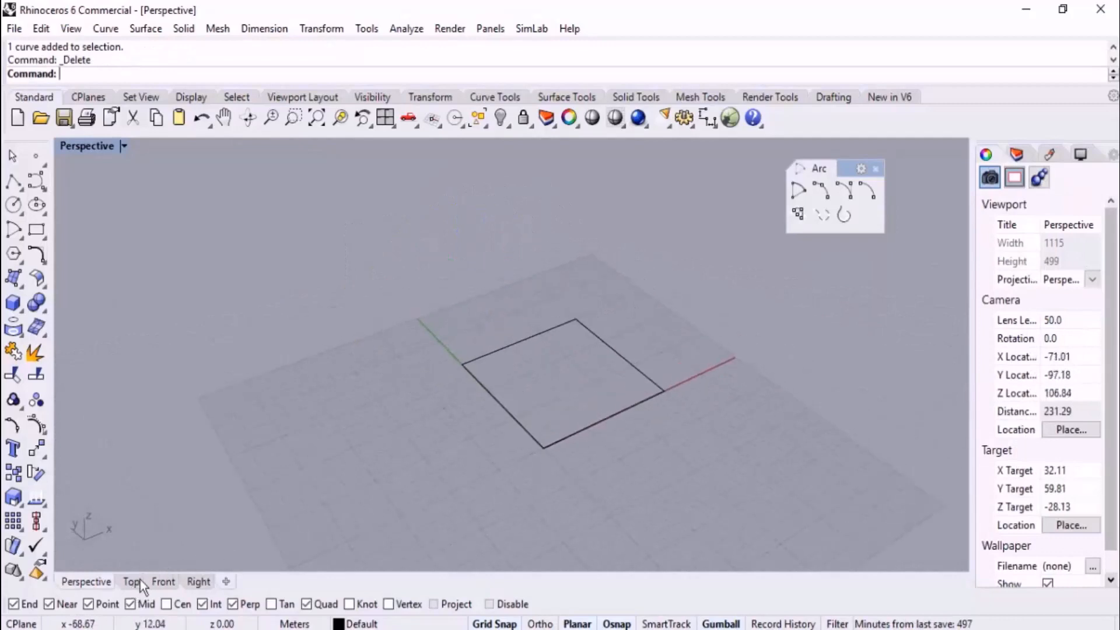
pyautogui.click(133, 581)
pyautogui.moveTo(738, 318); pyautogui.dragTo(740, 332, button='right')
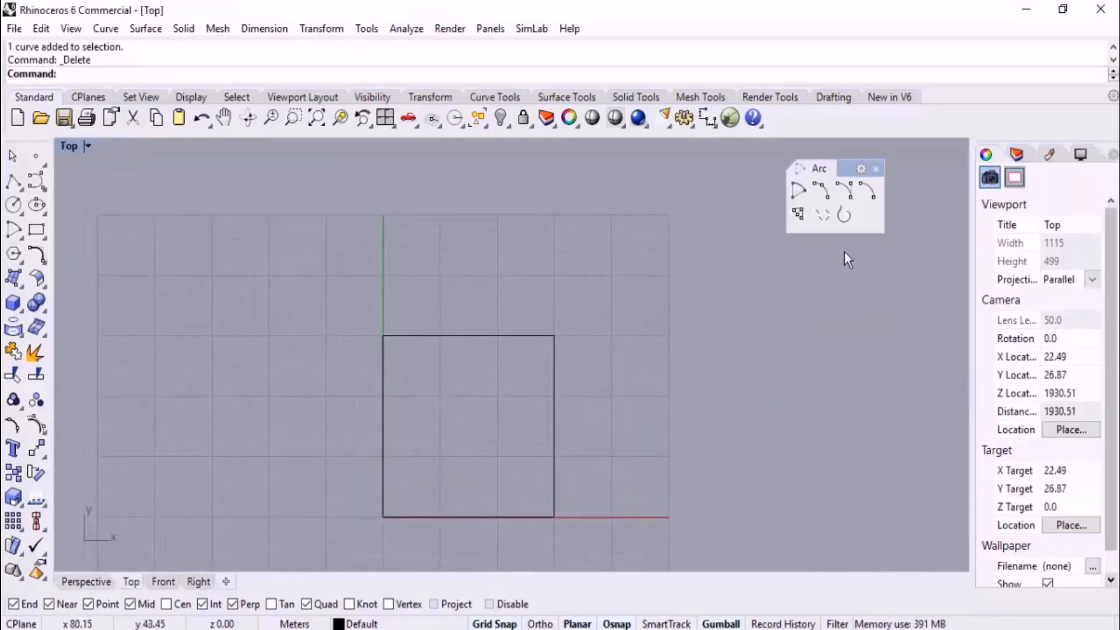
pyautogui.click(849, 194)
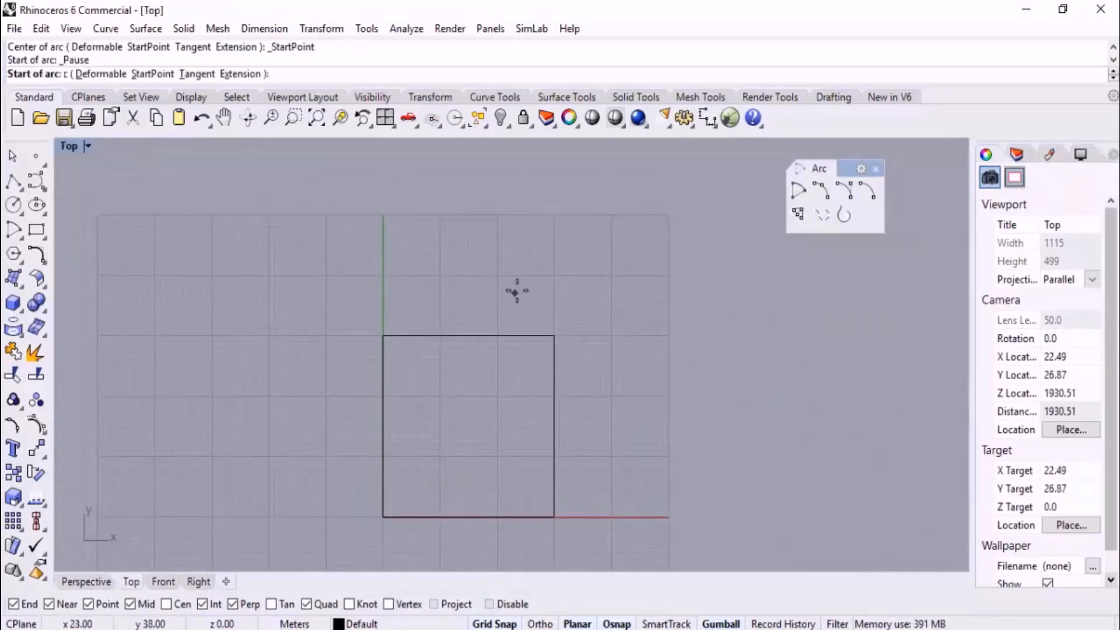
pyautogui.moveTo(385, 333); pyautogui.dragTo(385, 362, button='right')
pyautogui.click(385, 360)
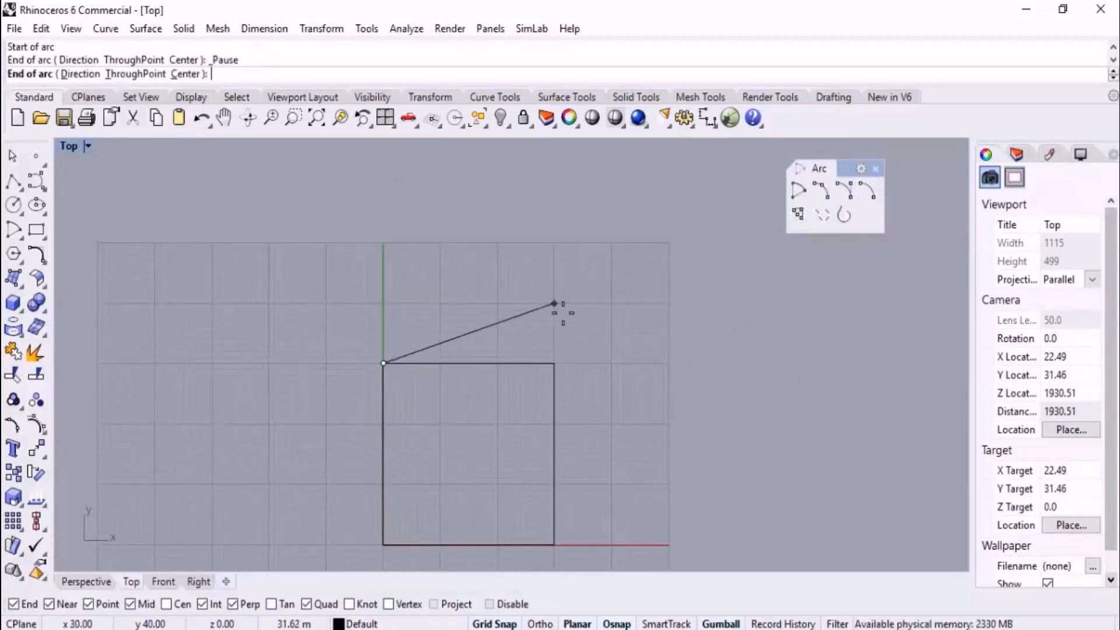
pyautogui.click(555, 362)
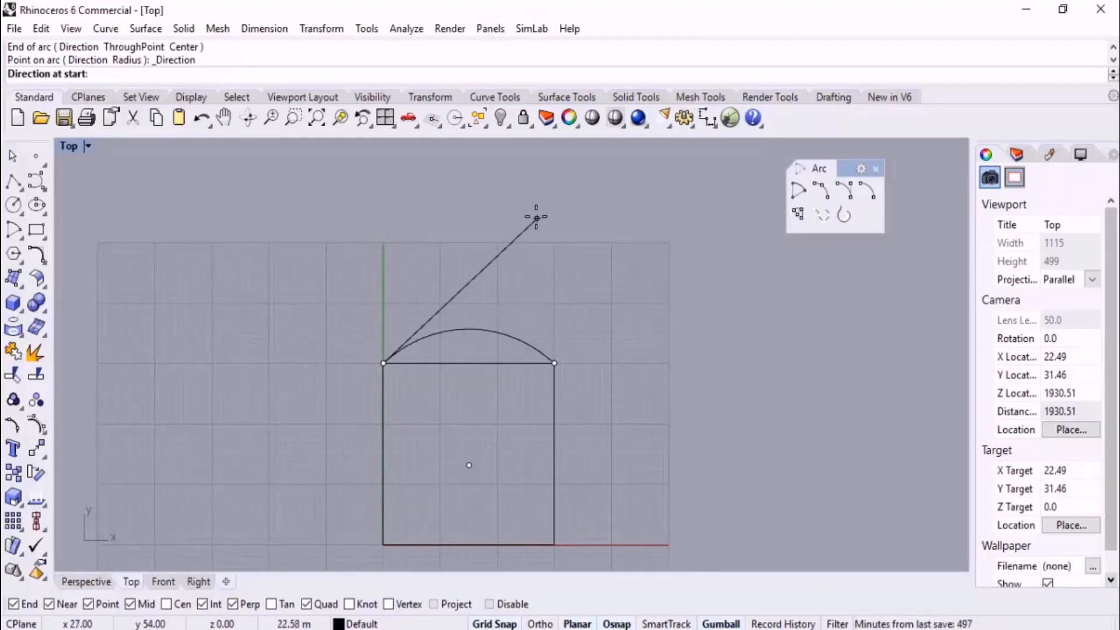
pyautogui.press('shift')
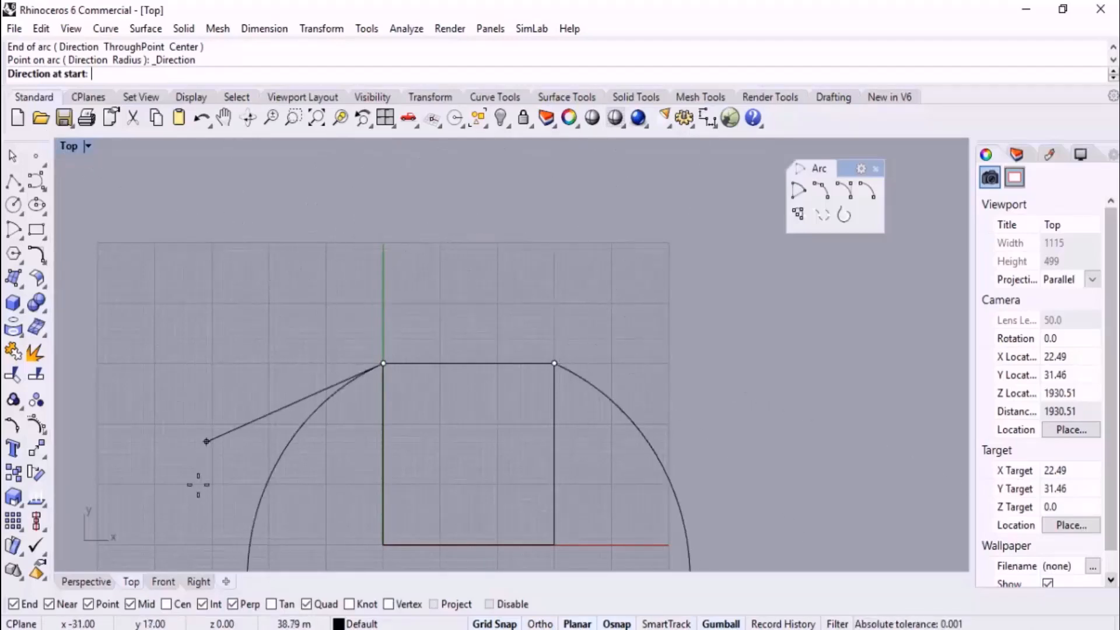
# Set the new arc's start direction vertical in the Front view with Ortho on
pyautogui.click(163, 582)
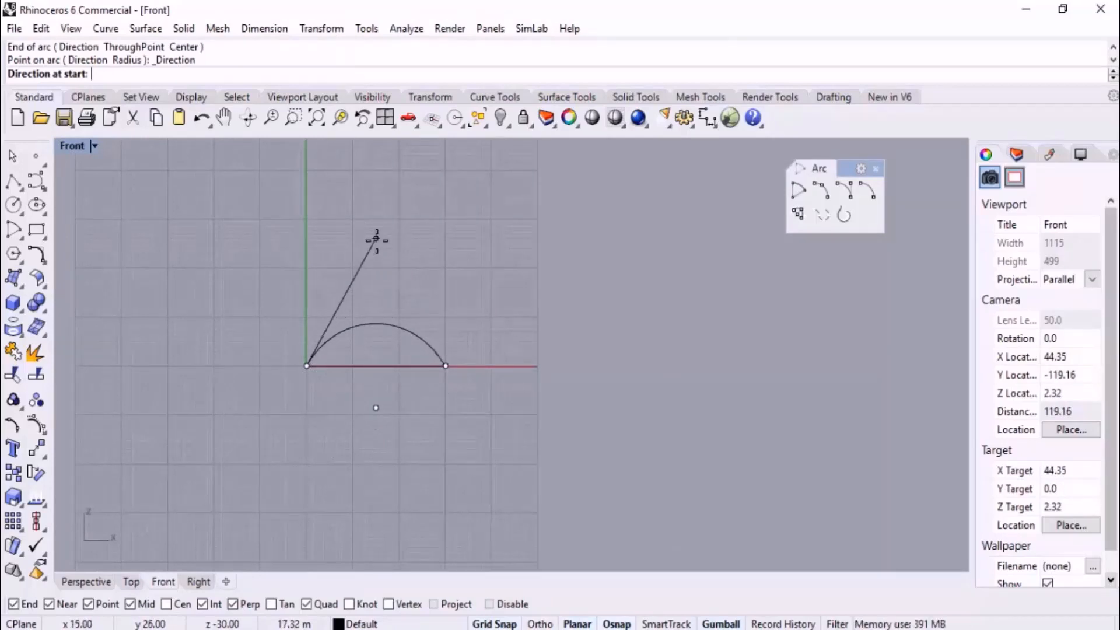
pyautogui.press('F8')
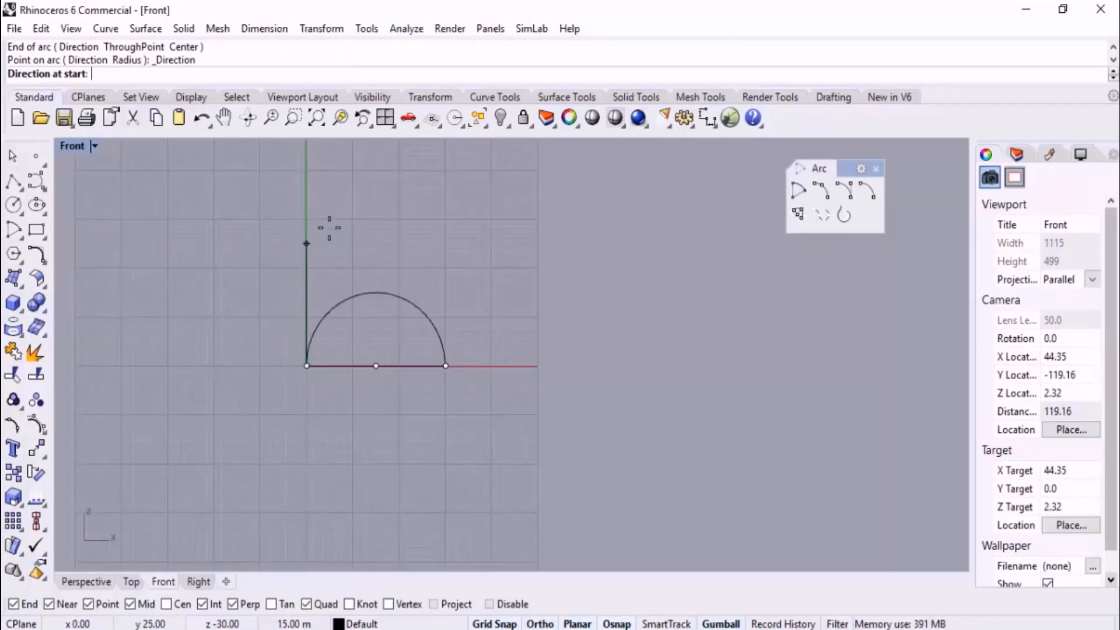
pyautogui.click(328, 211)
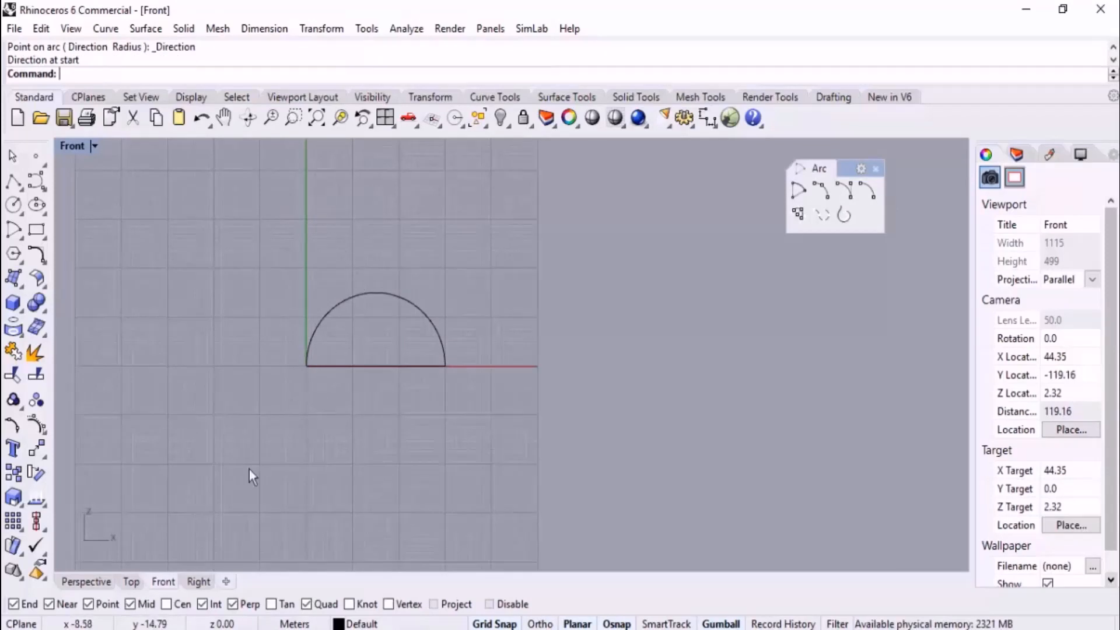
# Inspect the upright arc on the rectangle's far edge in the Perspective view and delete it
pyautogui.click(85, 581)
pyautogui.moveTo(288, 466); pyautogui.dragTo(347, 439, button='right')
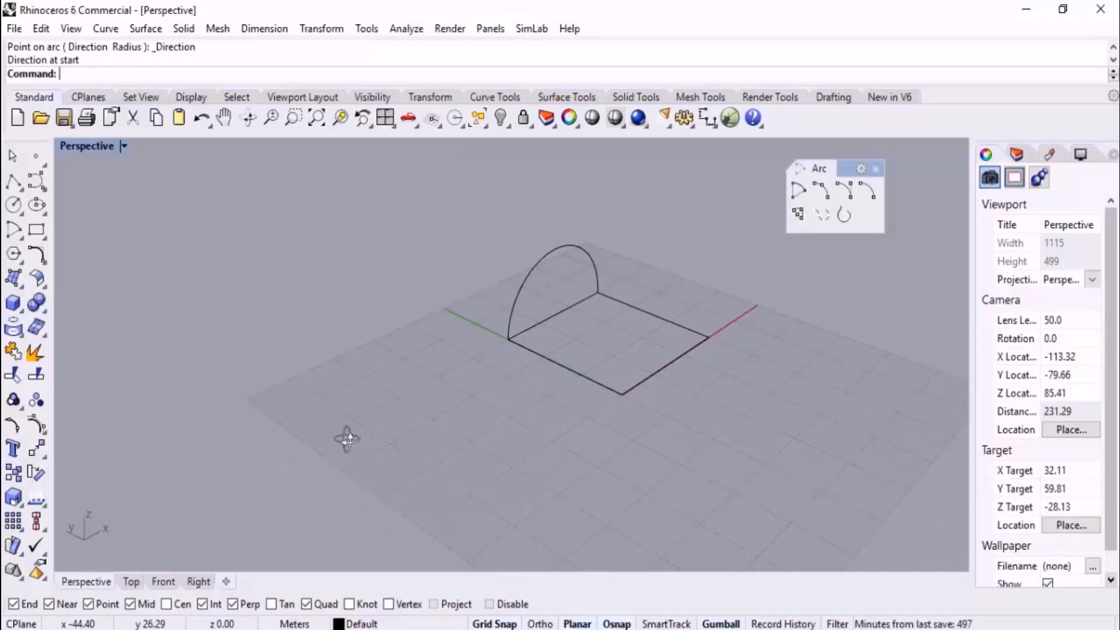
pyautogui.scroll(3, 549, 303)
pyautogui.click(560, 275)
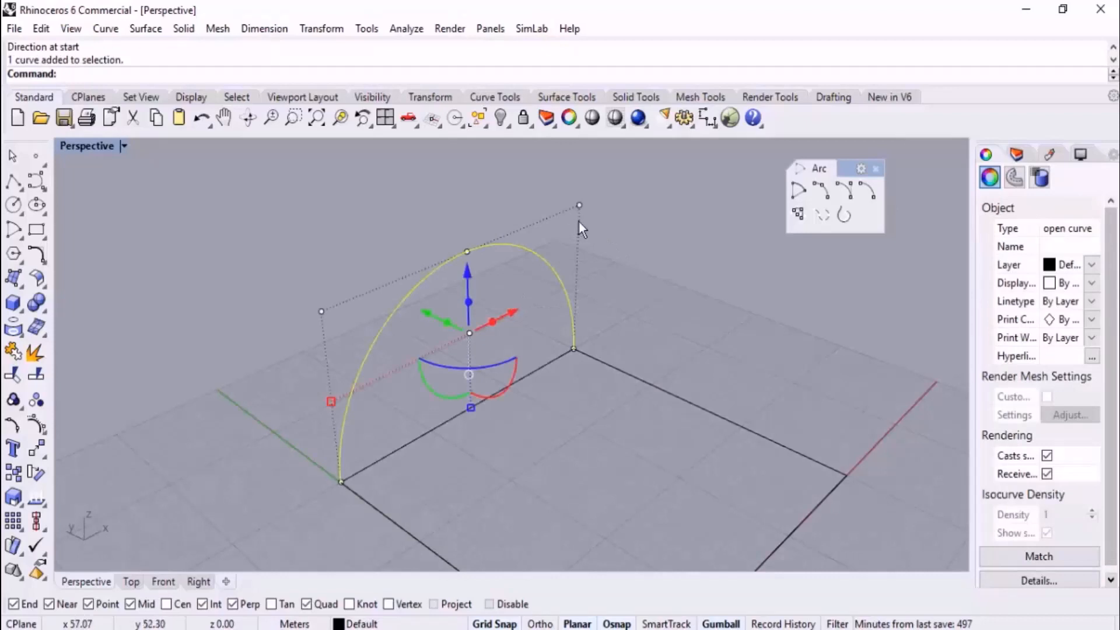
pyautogui.scroll(-2, 624, 249)
pyautogui.press('Delete')
pyautogui.scroll(-1, 828, 327)
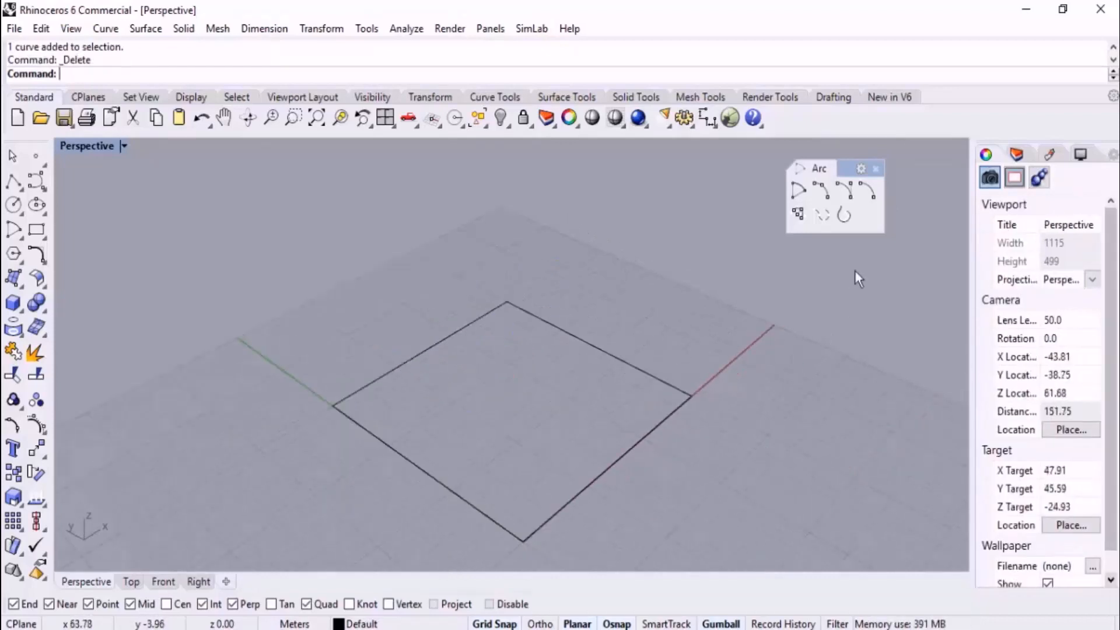
# Draw a start-end-direction arc on the far edge in the Perspective view, raising its direction vertically from the start corner, and delete it
pyautogui.click(844, 191)
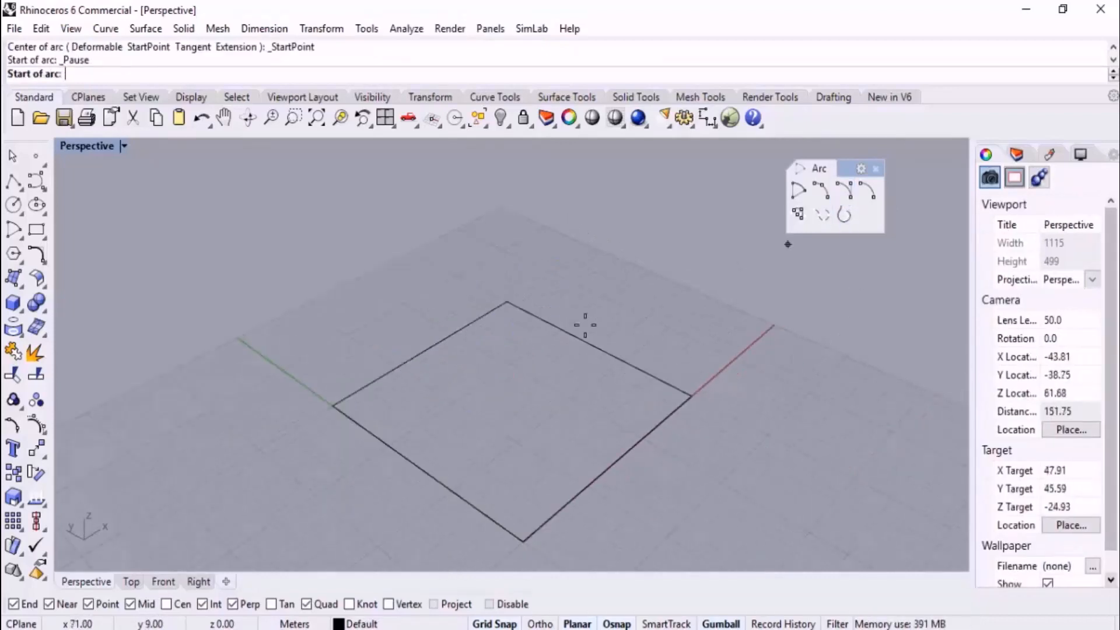
pyautogui.click(333, 405)
pyautogui.click(507, 302)
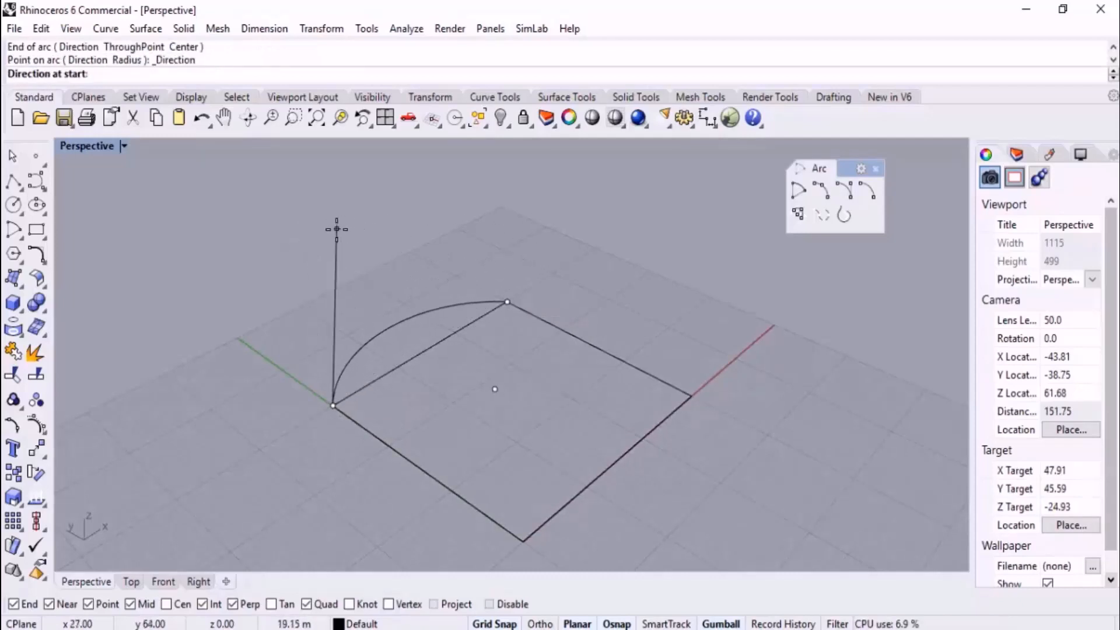
pyautogui.click(332, 405)
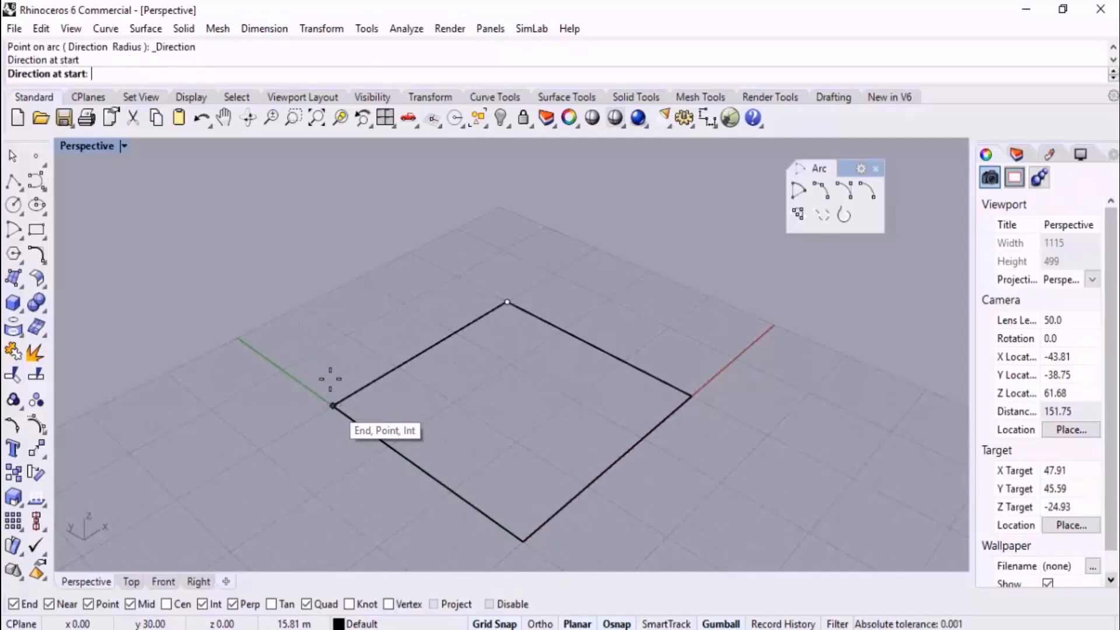
pyautogui.click(306, 221)
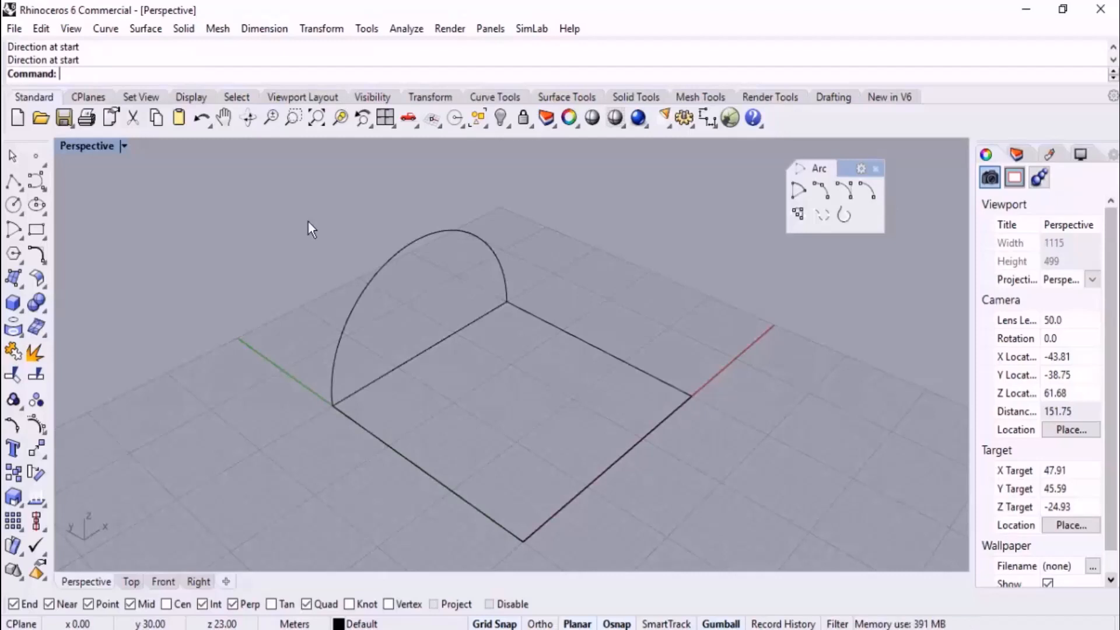
pyautogui.click(381, 225)
pyautogui.press('Delete')
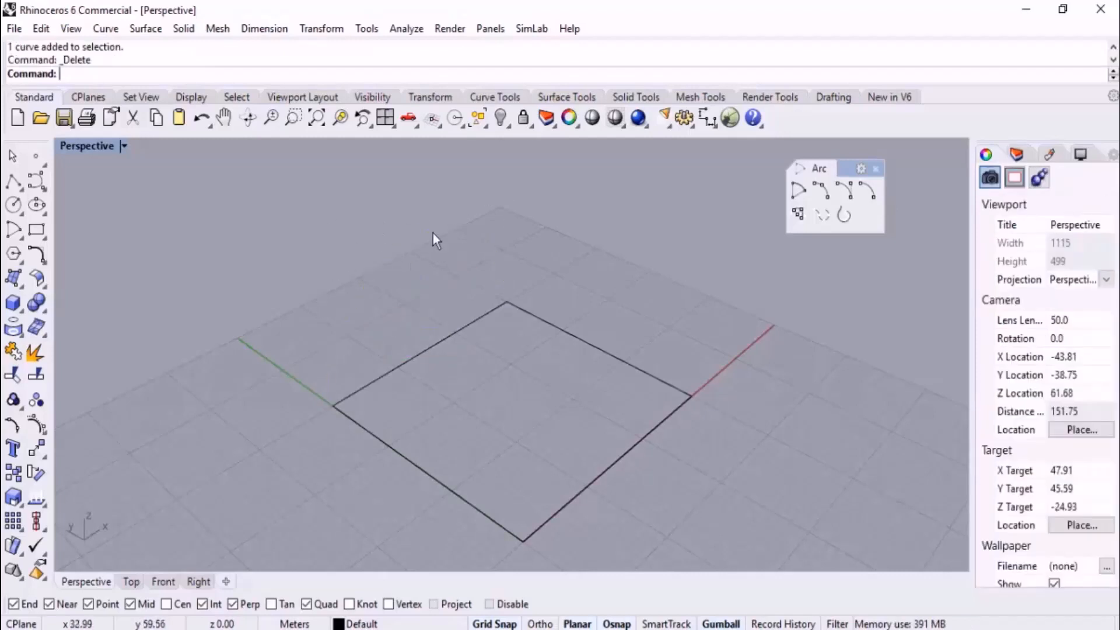
# Repeat the start-end-direction arc between the same two corners, taking its vertical direction from the Y-axis corner in an orbited view, and delete it
pyautogui.click(845, 189)
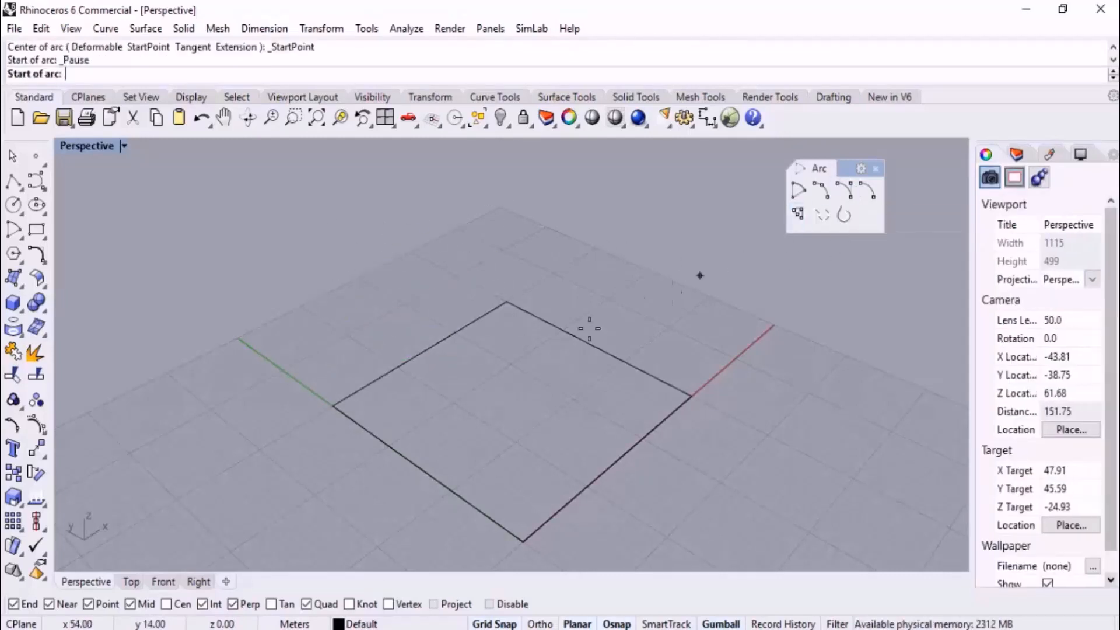
pyautogui.click(333, 404)
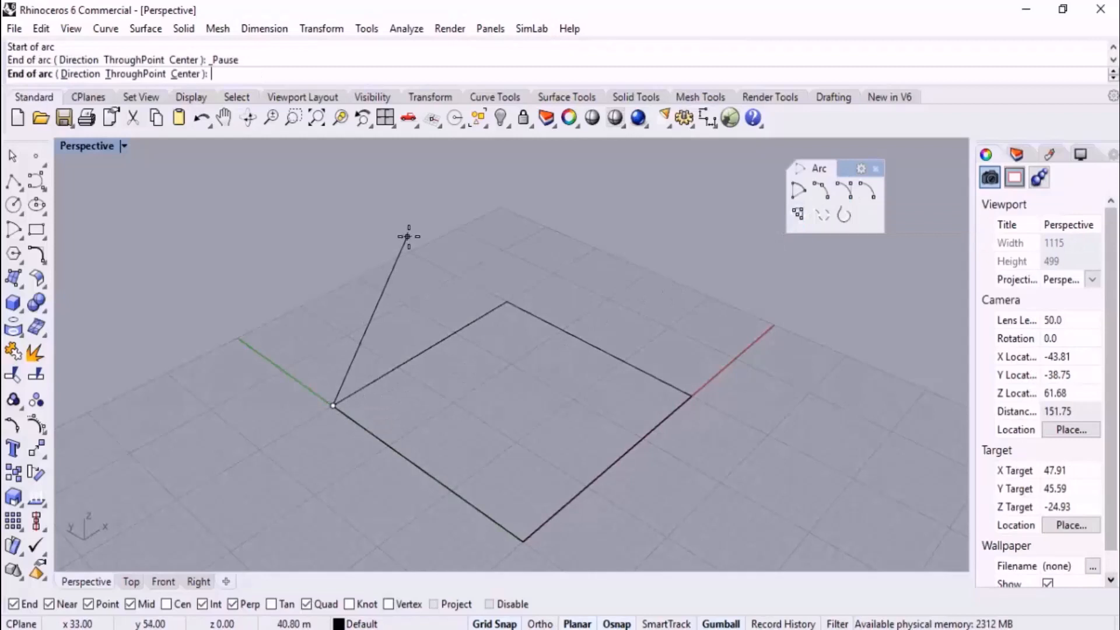
pyautogui.click(507, 303)
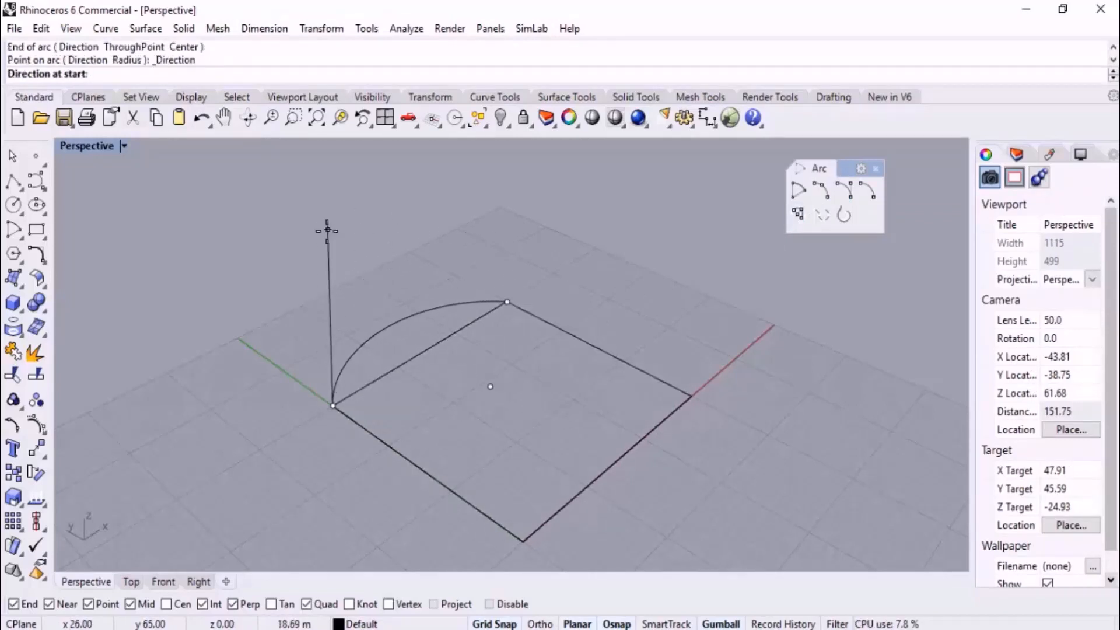
pyautogui.moveTo(298, 250); pyautogui.dragTo(273, 331, button='right')
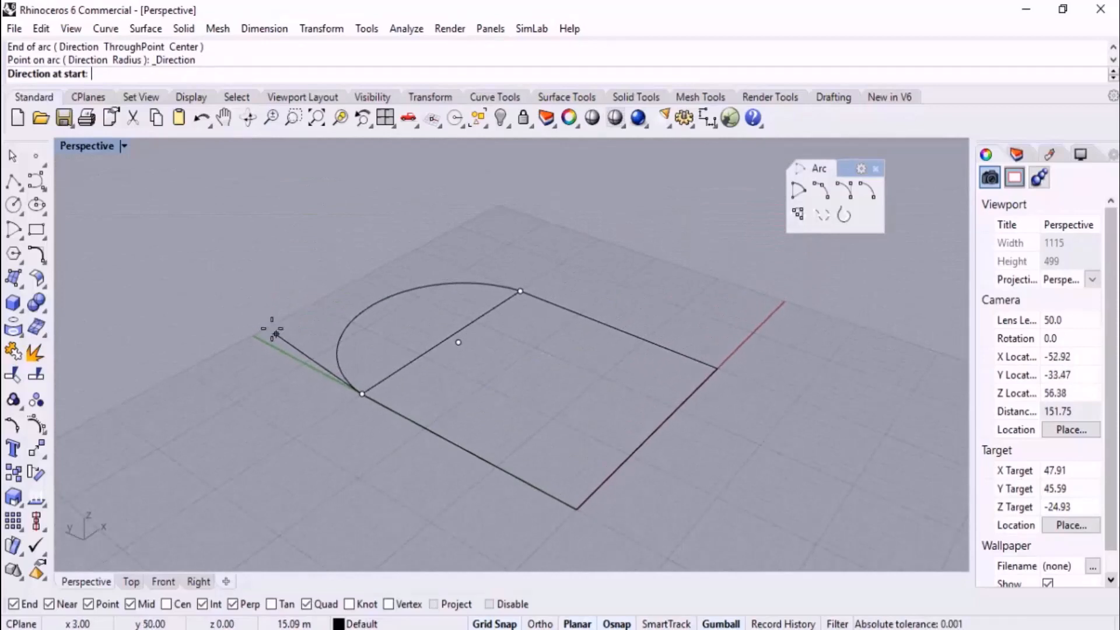
pyautogui.click(360, 396)
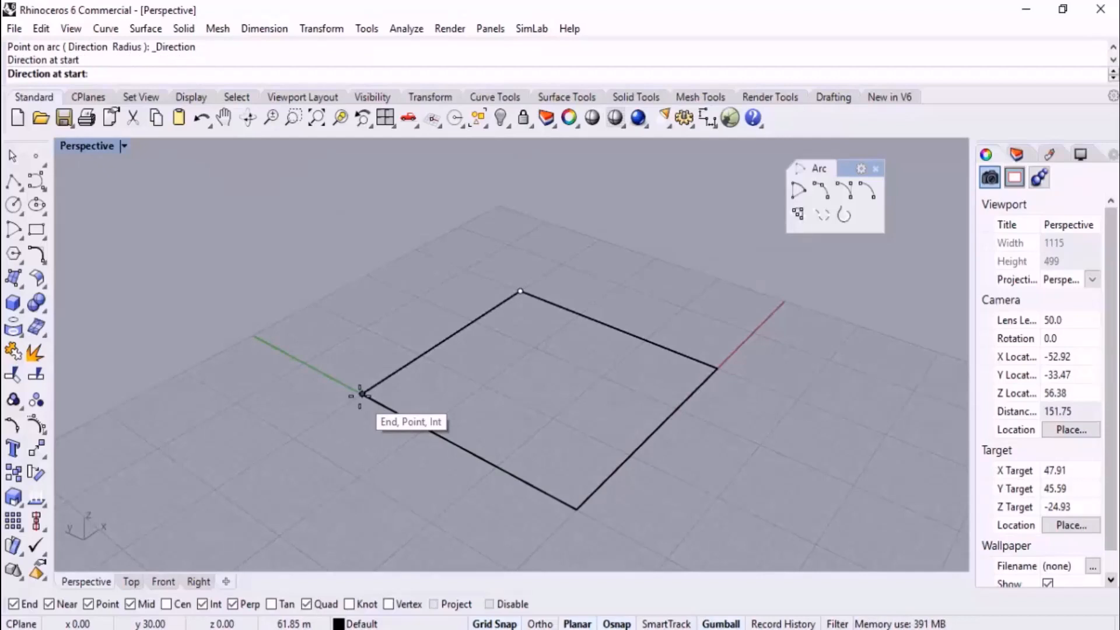
pyautogui.click(310, 214)
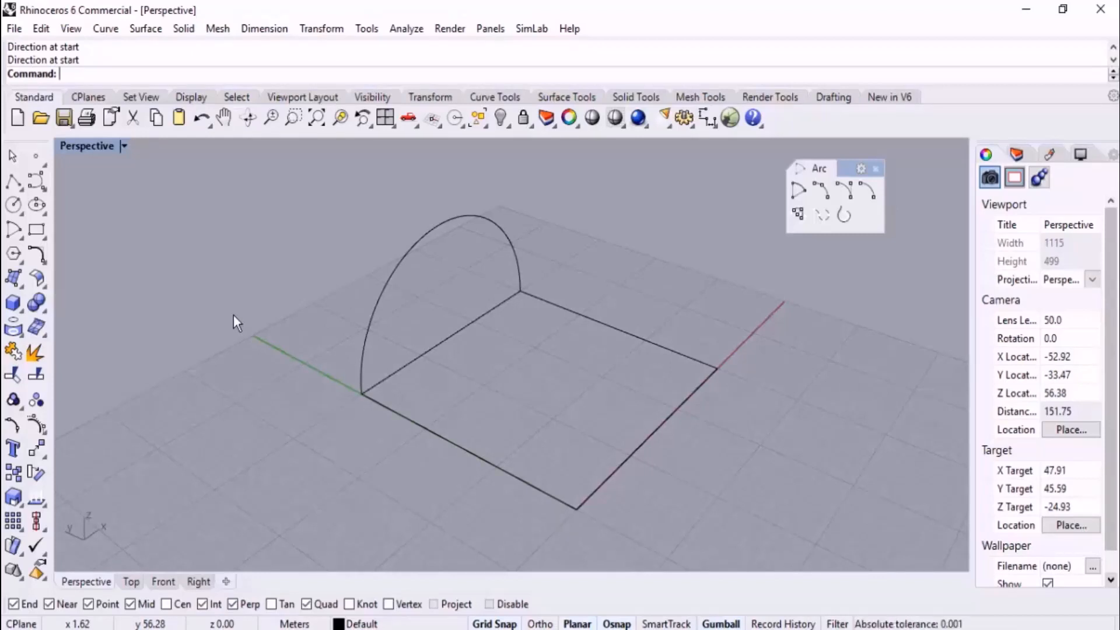
pyautogui.moveTo(387, 234); pyautogui.dragTo(388, 234)
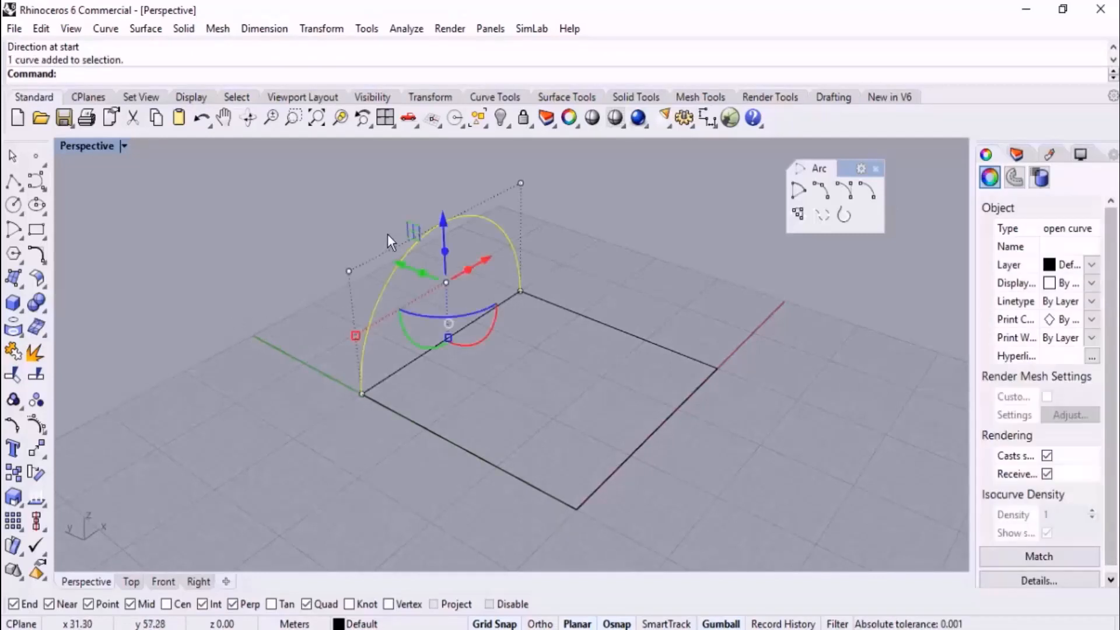
pyautogui.press('Delete')
# Draw a centre-start-angle semicircle in the Front view, centred on the rectangle's X-axis edge, from the origin corner to the edge's other end
pyautogui.click(160, 586)
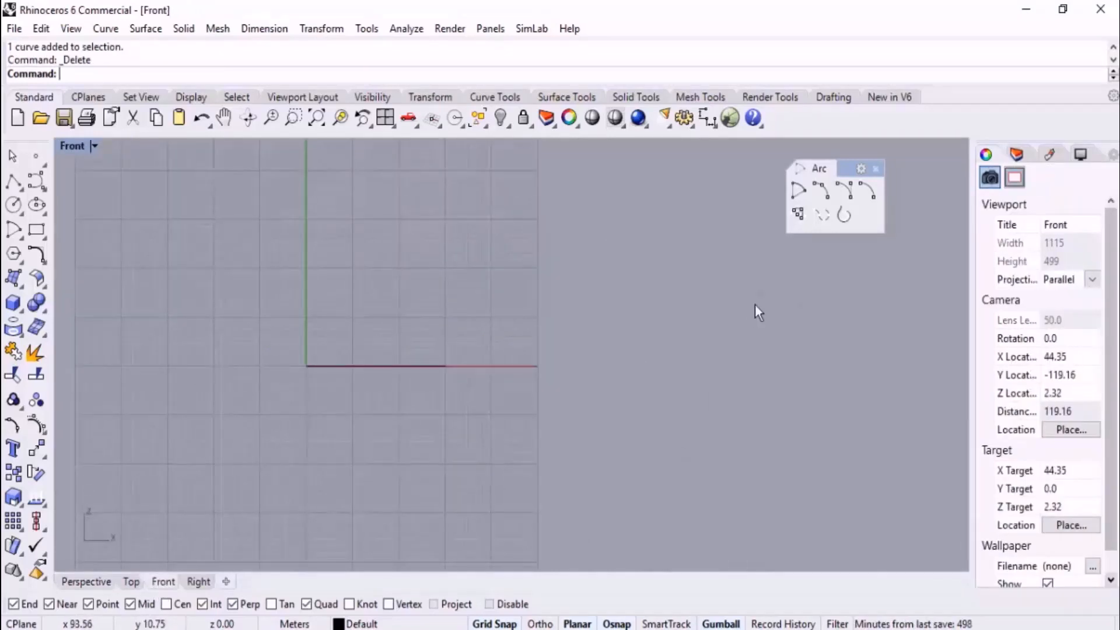
pyautogui.scroll(-4, 662, 331)
pyautogui.scroll(4, 552, 335)
pyautogui.click(799, 191)
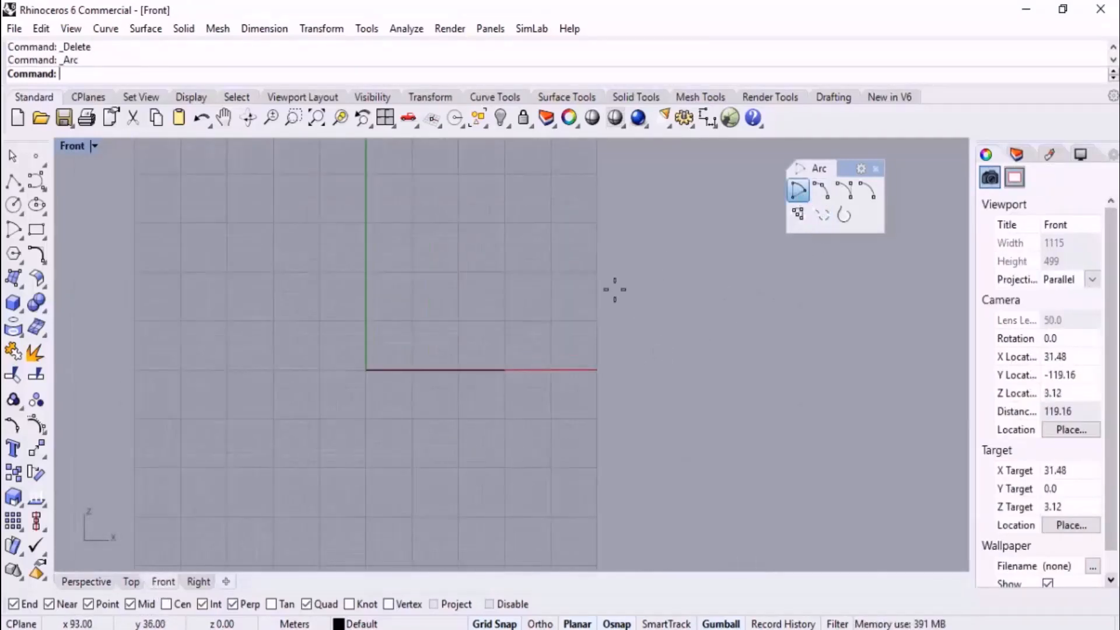
pyautogui.click(436, 370)
pyautogui.click(367, 369)
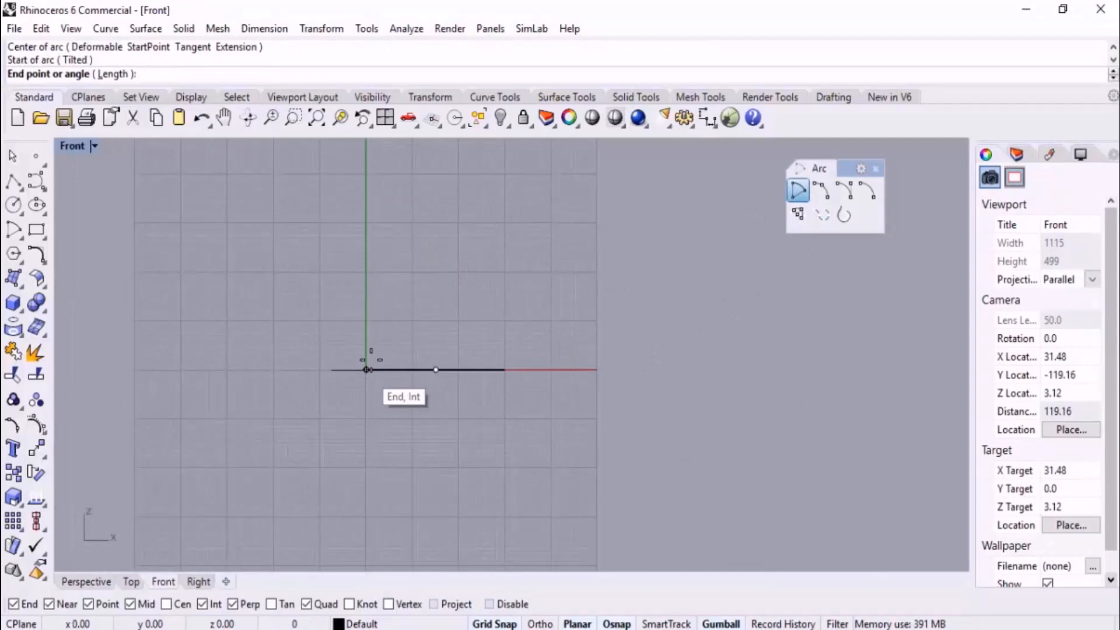
pyautogui.click(505, 368)
# Inspect the semicircle on the X-axis edge in the Perspective view and delete it
pyautogui.click(86, 585)
pyautogui.moveTo(336, 461); pyautogui.dragTo(294, 456, button='right')
pyautogui.click(507, 379)
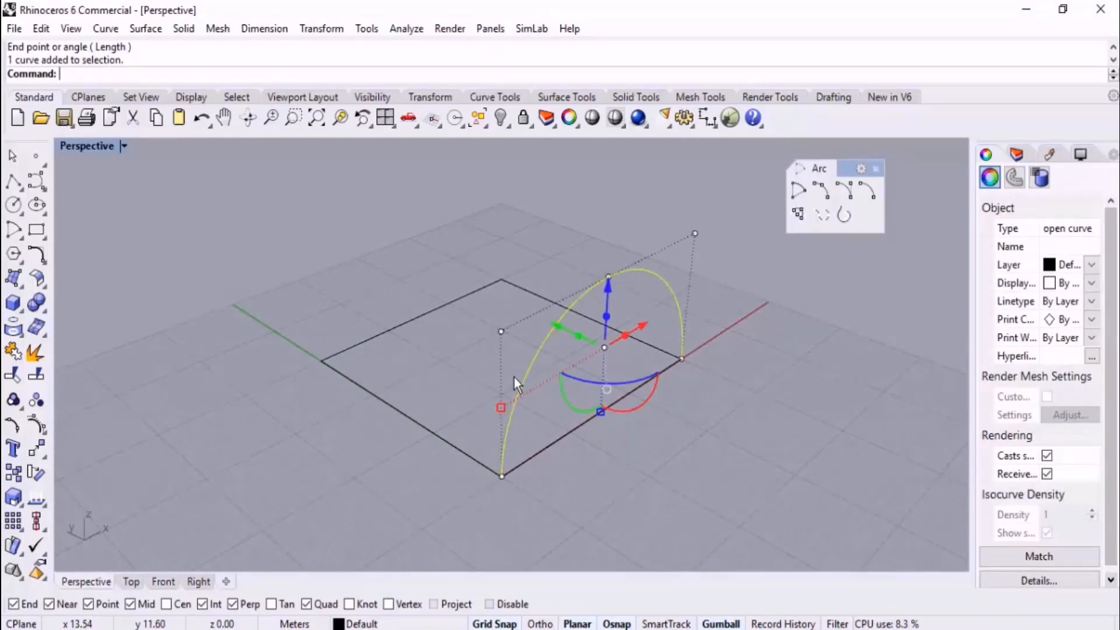
pyautogui.press('Delete')
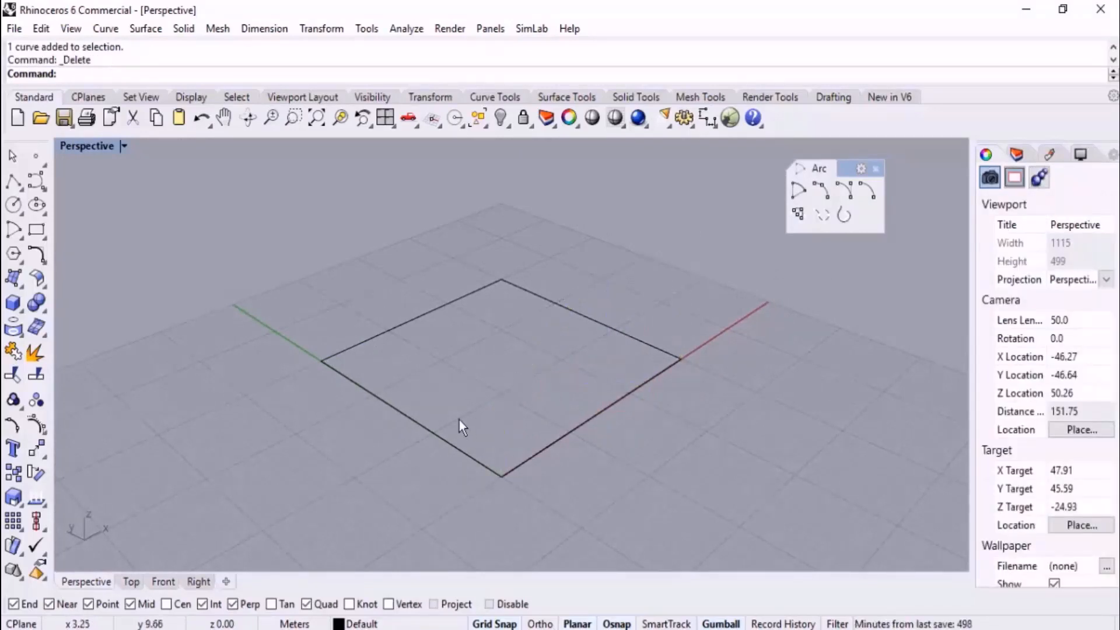
# Draw a second rectangle flat in the Perspective view, outside the grid and diagonally beyond the first rectangle's far corner
pyautogui.scroll(-8, 460, 420)
pyautogui.moveTo(507, 404); pyautogui.dragTo(470, 362, button='right')
pyautogui.scroll(2, 470, 362)
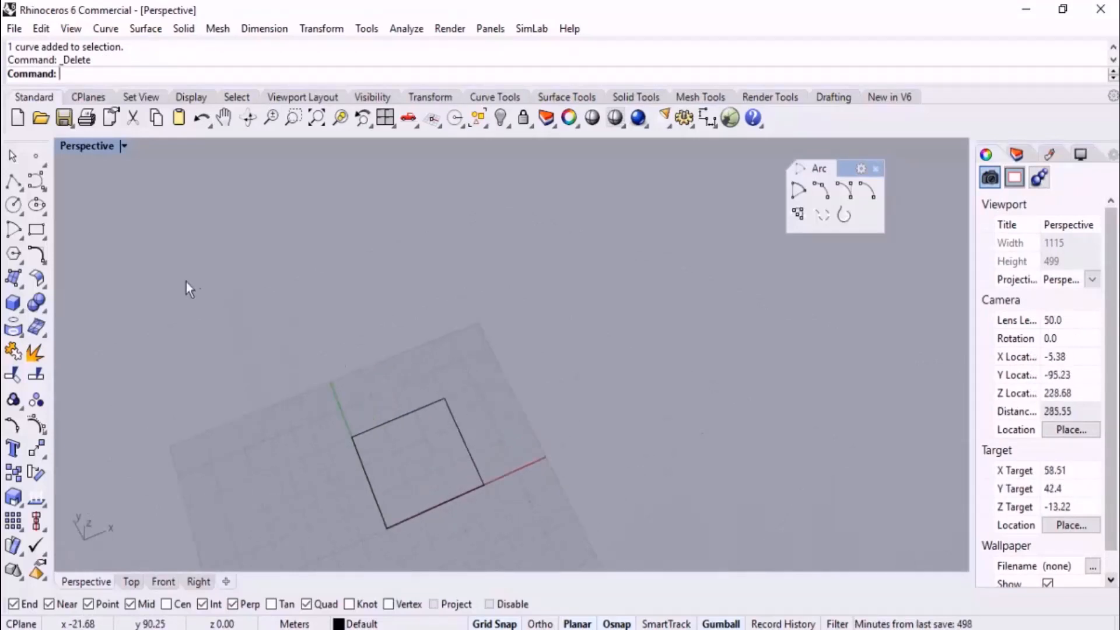
pyautogui.click(37, 229)
pyautogui.click(476, 230)
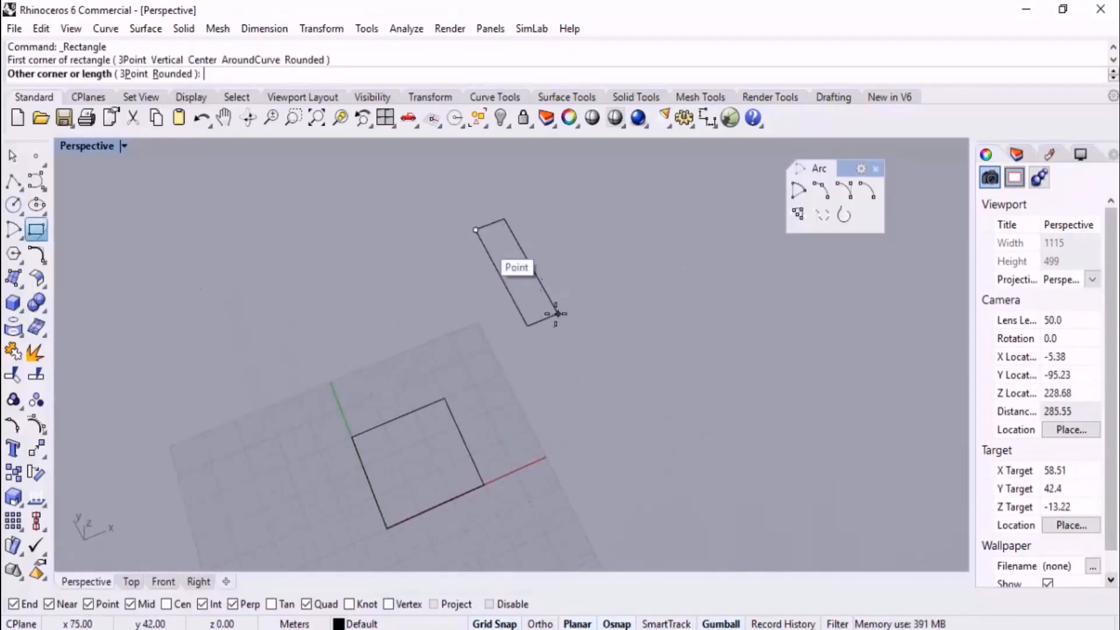
pyautogui.click(612, 271)
pyautogui.moveTo(532, 370); pyautogui.dragTo(498, 383, button='right')
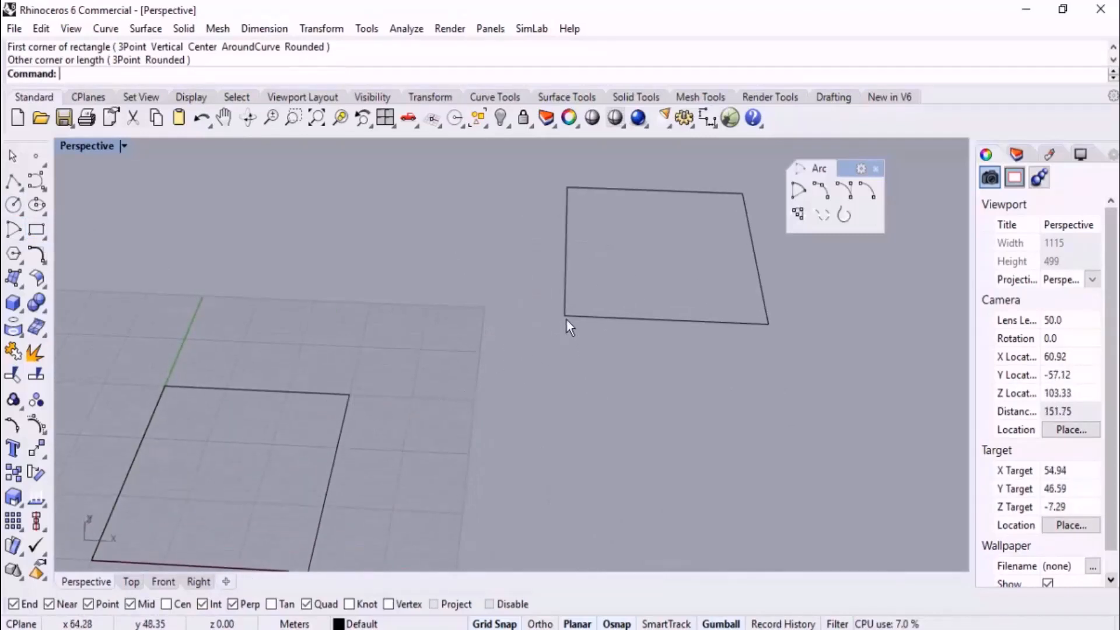
pyautogui.moveTo(492, 321); pyautogui.dragTo(645, 335, button='right')
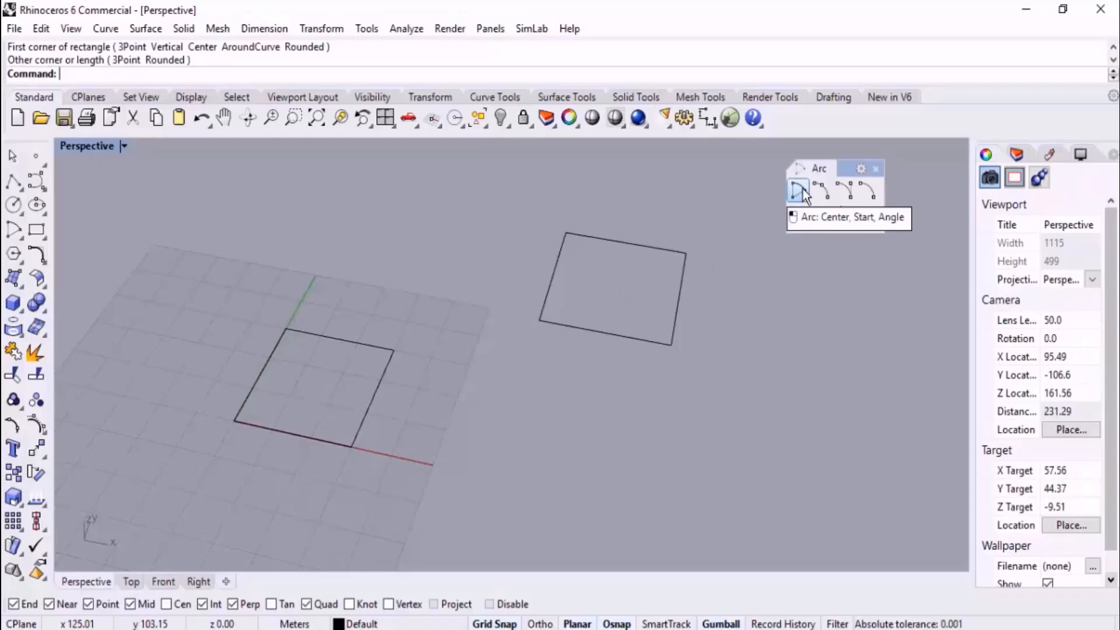
# Draw a straight polyline joining the first rectangle's far corner to the nearest corner of the second rectangle
pyautogui.click(14, 182)
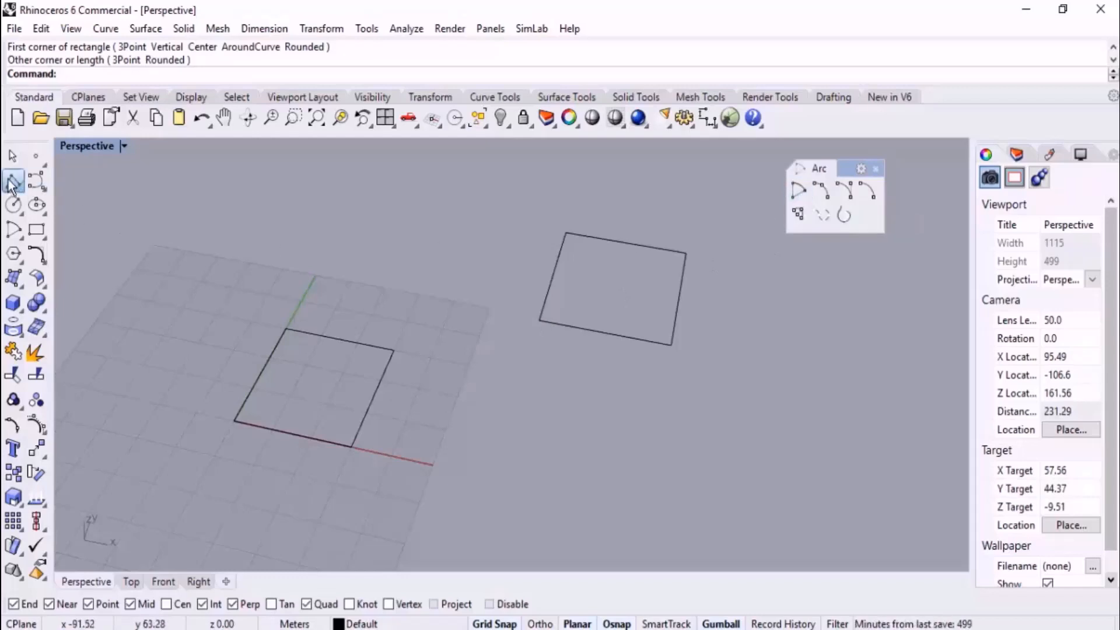
pyautogui.click(392, 349)
pyautogui.click(540, 321)
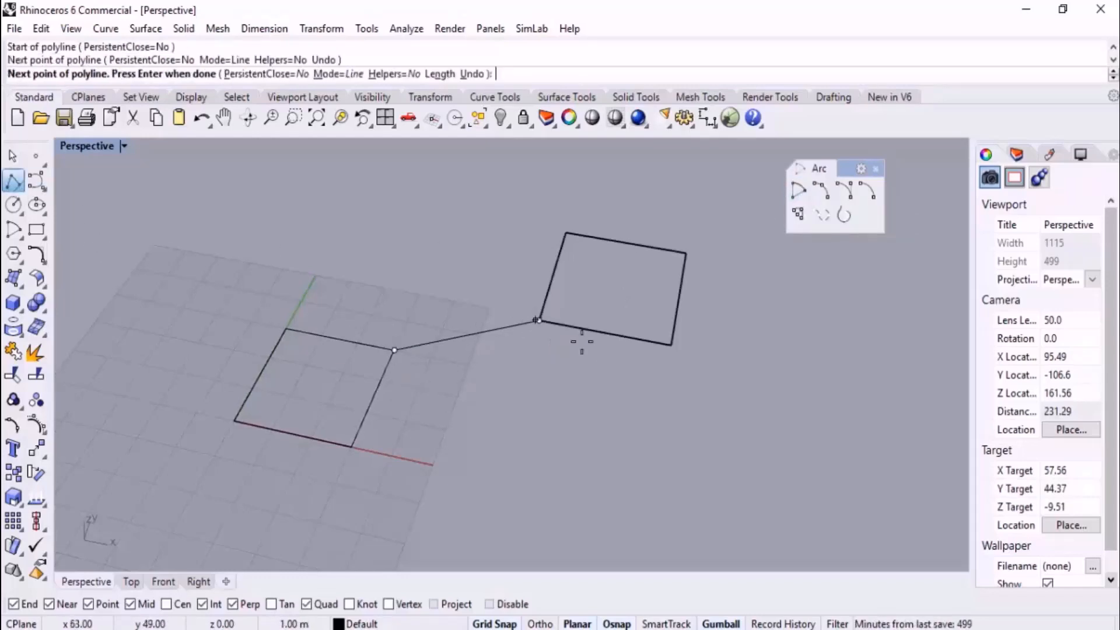
pyautogui.press('Return')
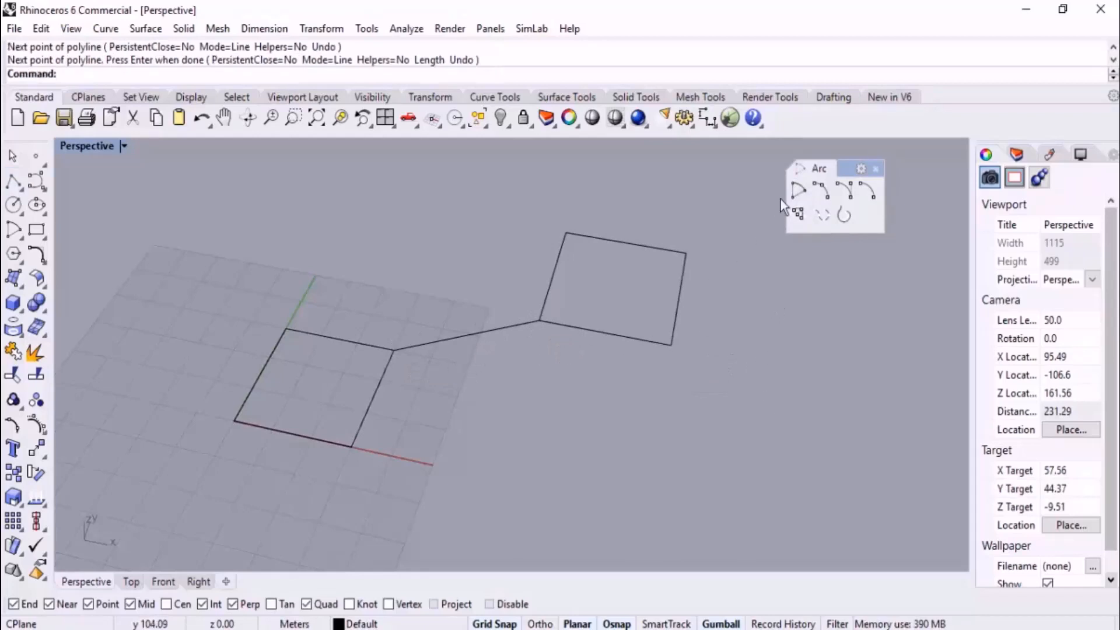
# Draw a centre-start-angle semicircle in the Front view, centred on the connecting line's midpoint and spanning the line's two ends as projected there
pyautogui.click(797, 190)
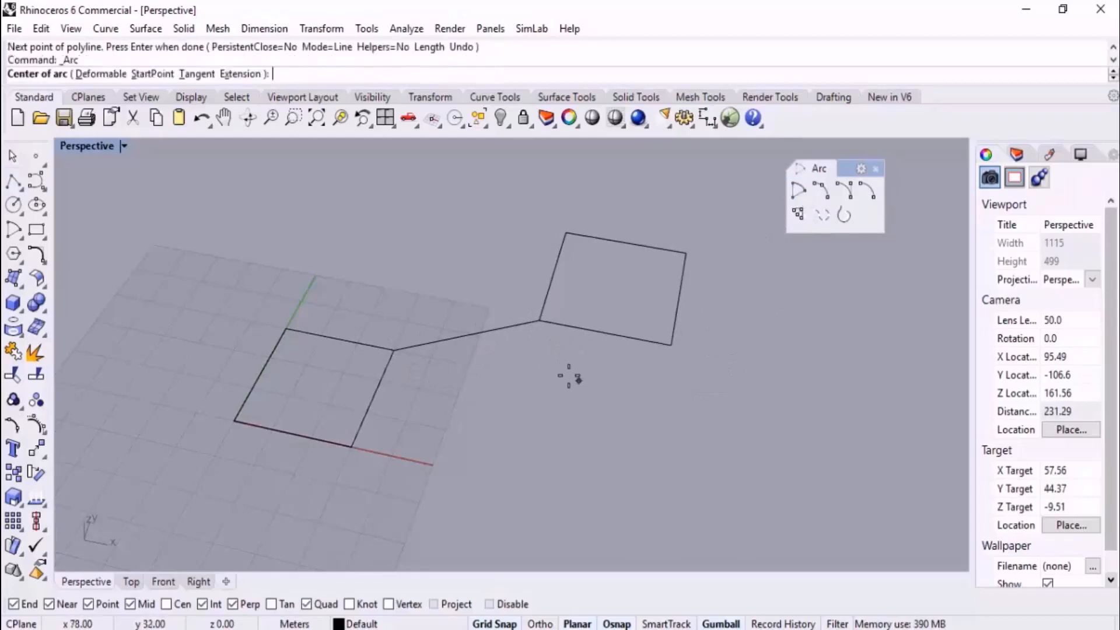
pyautogui.click(468, 335)
pyautogui.click(164, 582)
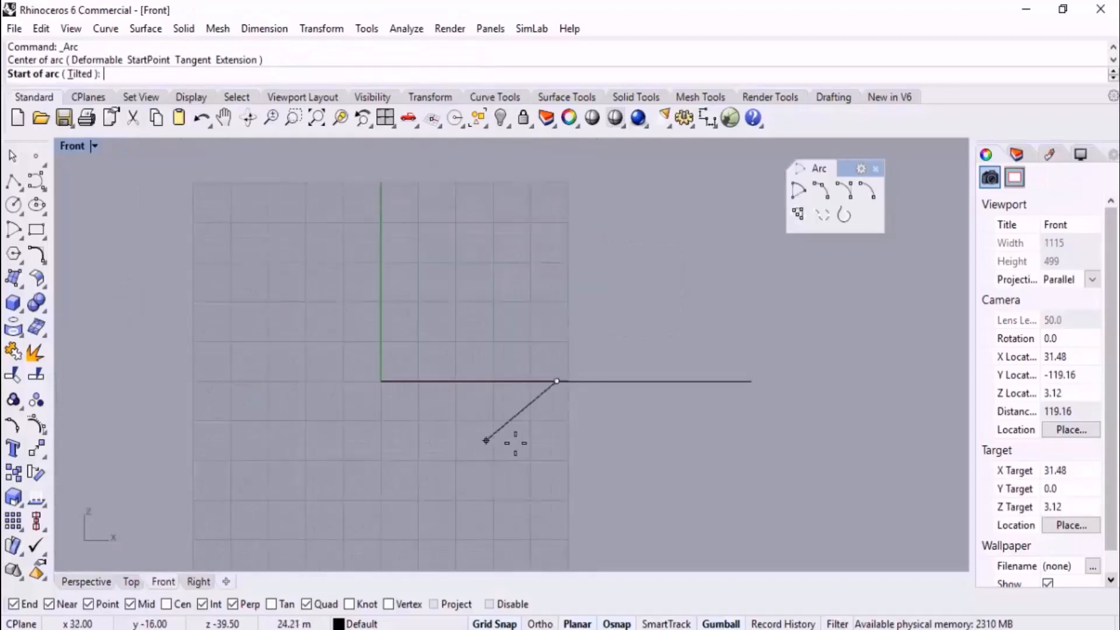
pyautogui.click(493, 380)
pyautogui.click(620, 381)
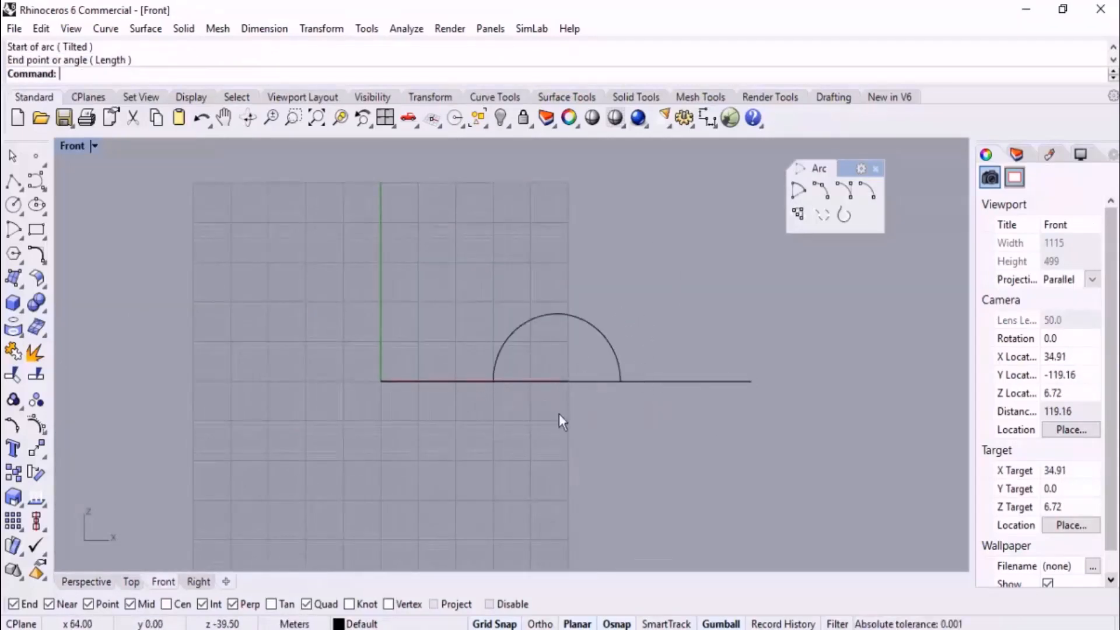
# Inspect the centre-based semicircle against the connecting line in the Perspective view and delete it
pyautogui.click(104, 579)
pyautogui.moveTo(467, 418); pyautogui.dragTo(550, 411, button='right')
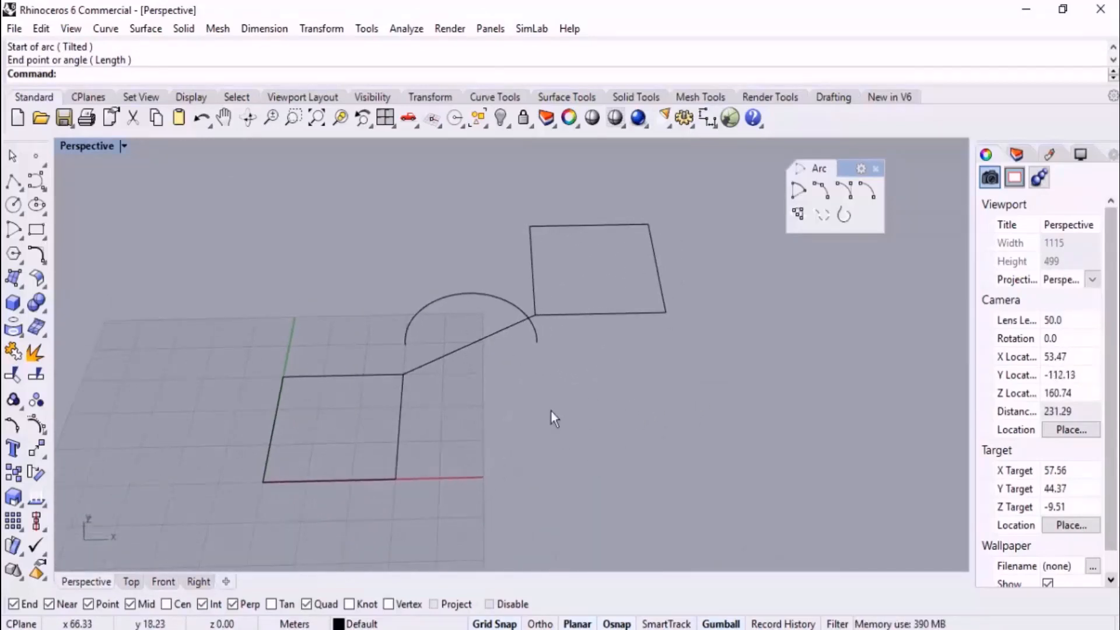
pyautogui.click(432, 305)
pyautogui.press('Delete')
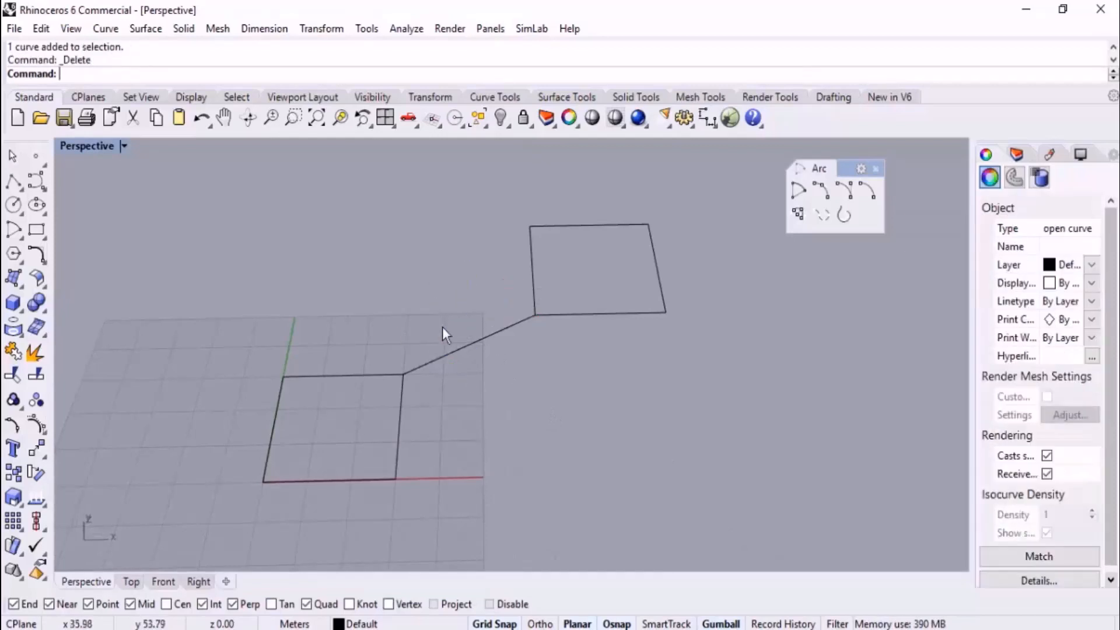
# Draw a start-end-direction arc between the connecting line's two ends, picking its start direction in the Perspective view
pyautogui.scroll(3, 443, 330)
pyautogui.moveTo(430, 325); pyautogui.dragTo(432, 312, button='right')
pyautogui.scroll(-2, 512, 331)
pyautogui.moveTo(513, 331); pyautogui.dragTo(512, 284, button='right')
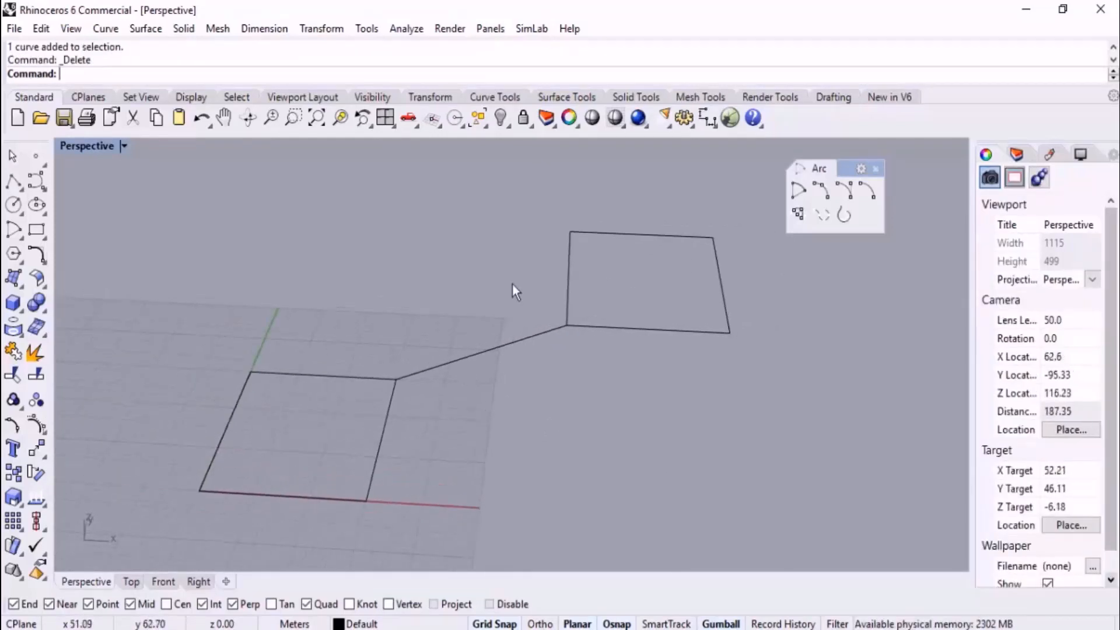
pyautogui.scroll(2, 513, 284)
pyautogui.click(843, 194)
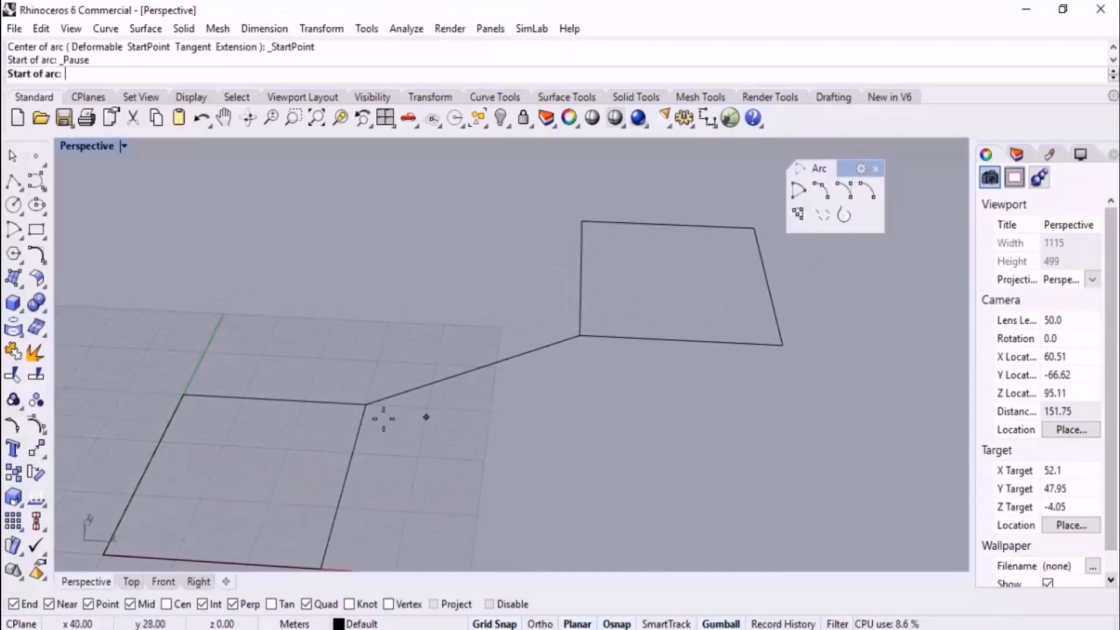
pyautogui.click(366, 404)
pyautogui.click(580, 336)
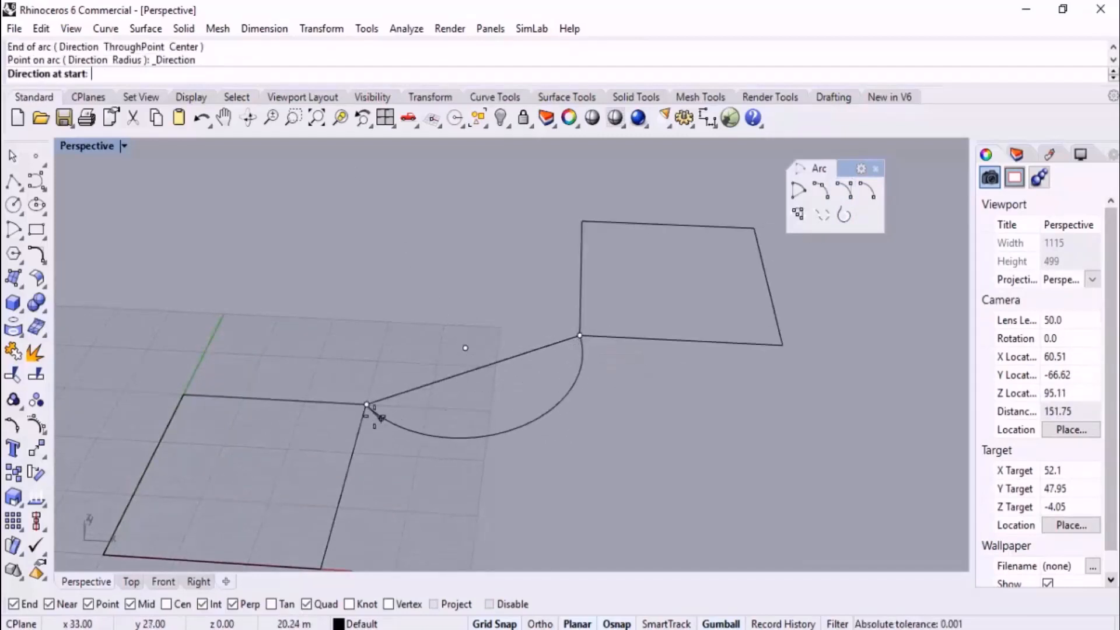
pyautogui.click(366, 405)
pyautogui.click(345, 284)
# Orbit around the arc whose direction was picked in Perspective to check its orientation, and delete it
pyautogui.moveTo(621, 413); pyautogui.dragTo(510, 303, button='right')
pyautogui.click(458, 247)
pyautogui.press('Delete')
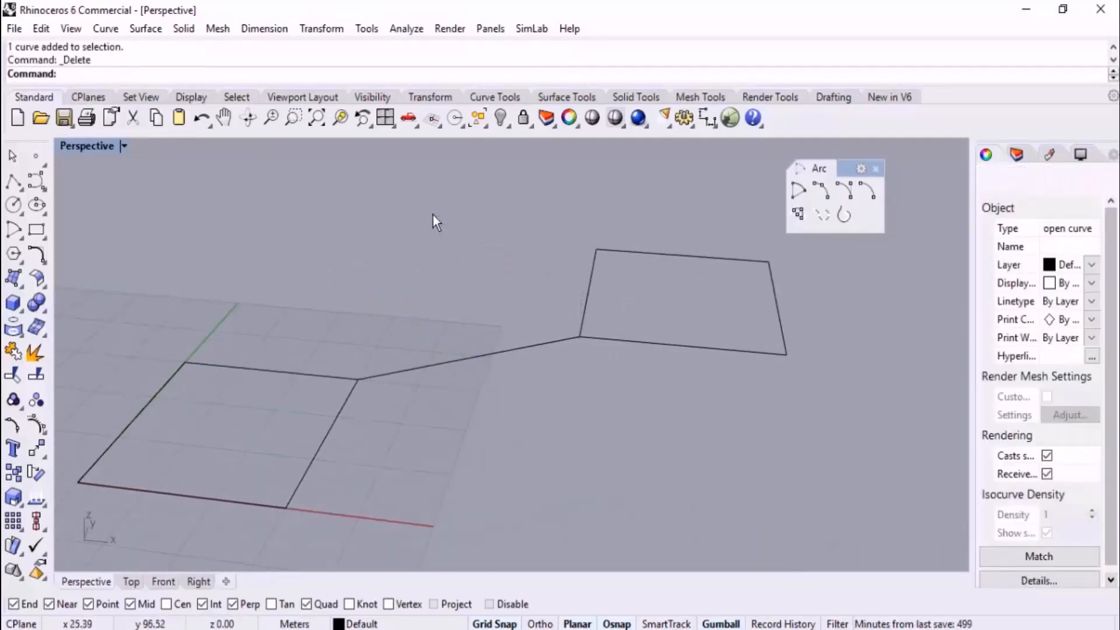
# Draw a start-end-direction arc between the connected rectangle corners in Perspective, setting its start direction vertically upward in the Front view
pyautogui.click(851, 189)
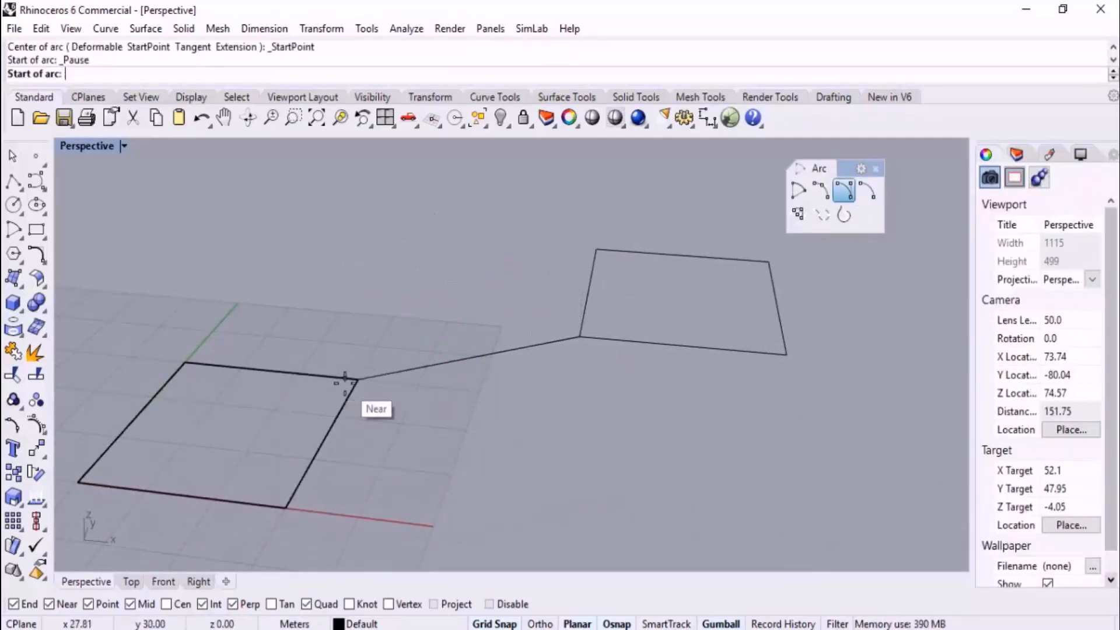
pyautogui.click(358, 379)
pyautogui.click(581, 336)
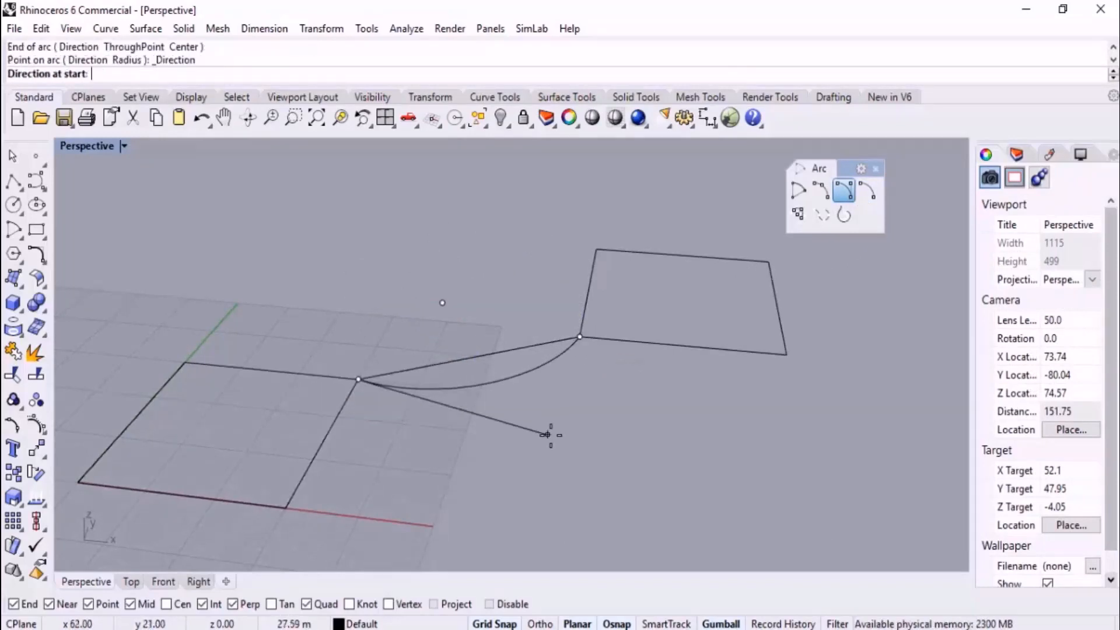
pyautogui.click(166, 582)
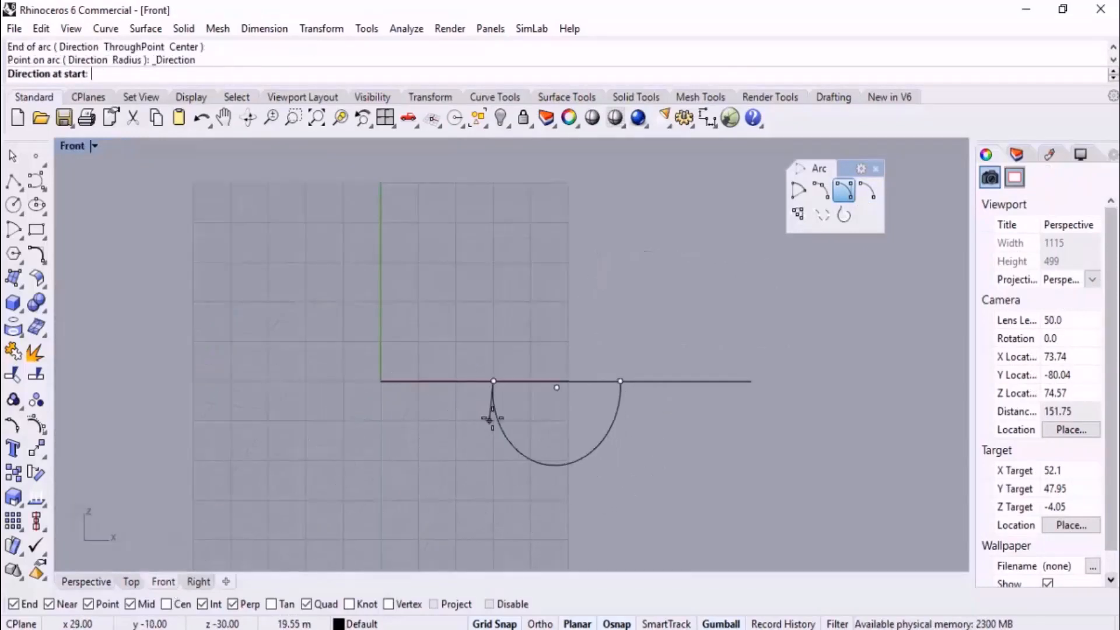
pyautogui.click(492, 255)
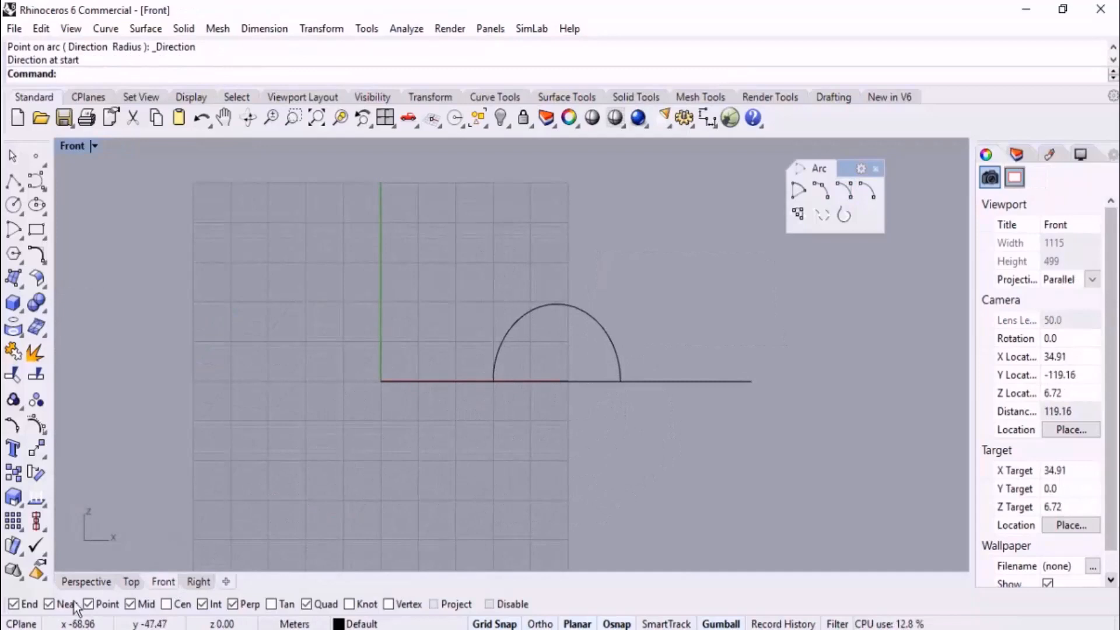
# Inspect the upright arc over the connecting line in the Perspective view and delete the arc
pyautogui.click(89, 582)
pyautogui.moveTo(402, 505); pyautogui.dragTo(345, 498, button='right')
pyautogui.click(463, 357)
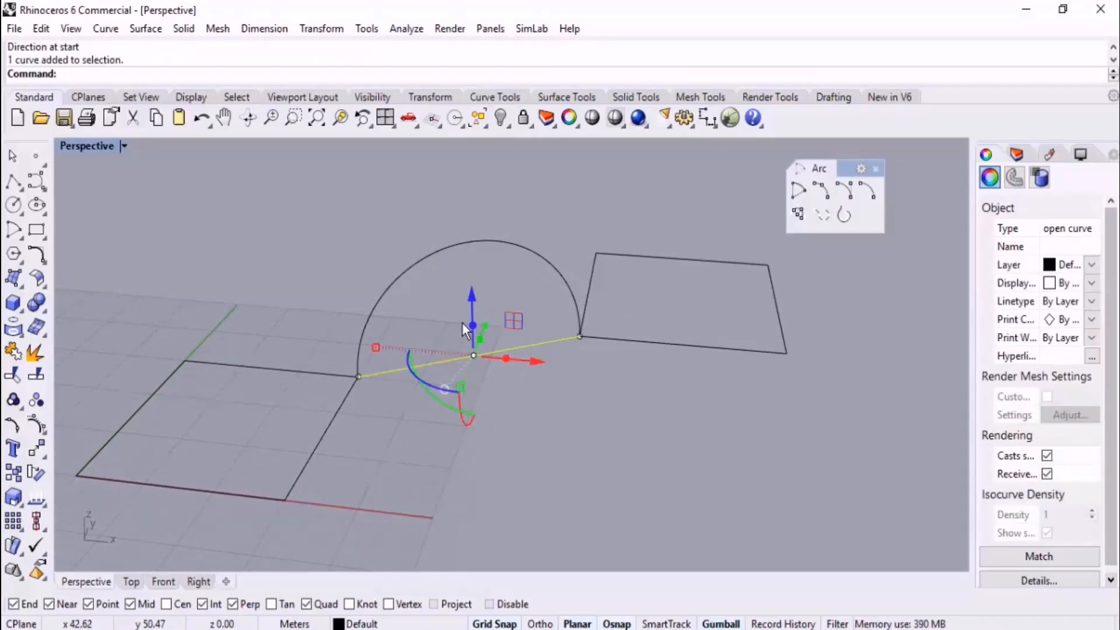
pyautogui.click(559, 407)
pyautogui.moveTo(486, 293); pyautogui.dragTo(415, 218)
pyautogui.press('Delete')
# Draw a start-end-point arc between the connecting line's ends, picking its third point off the line in Perspective, and select the line
pyautogui.moveTo(422, 226); pyautogui.dragTo(556, 382, button='right')
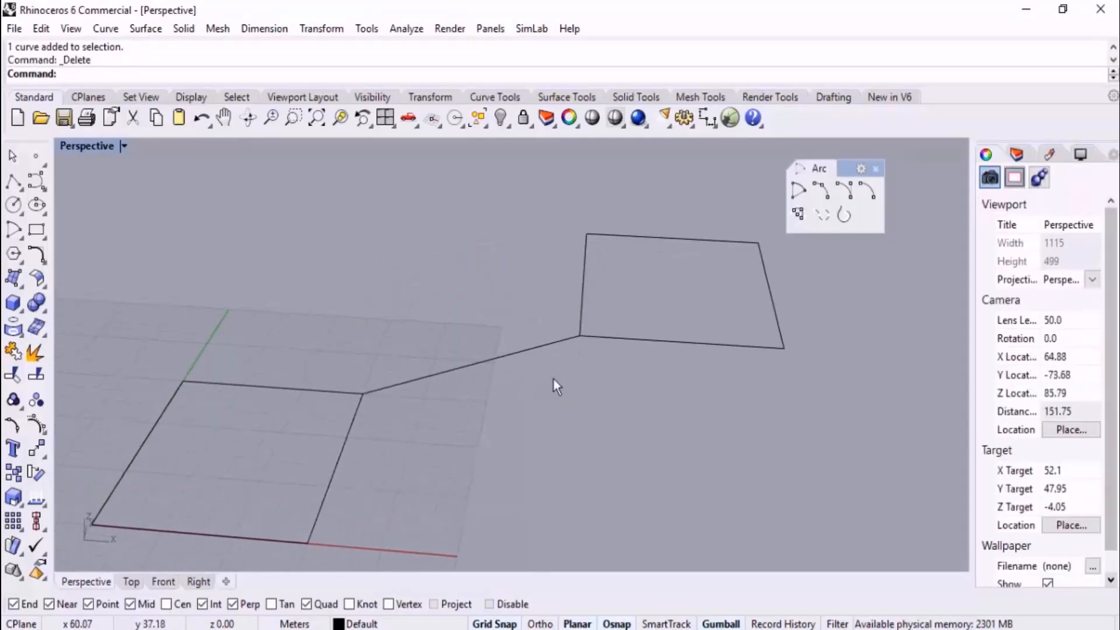
pyautogui.click(821, 200)
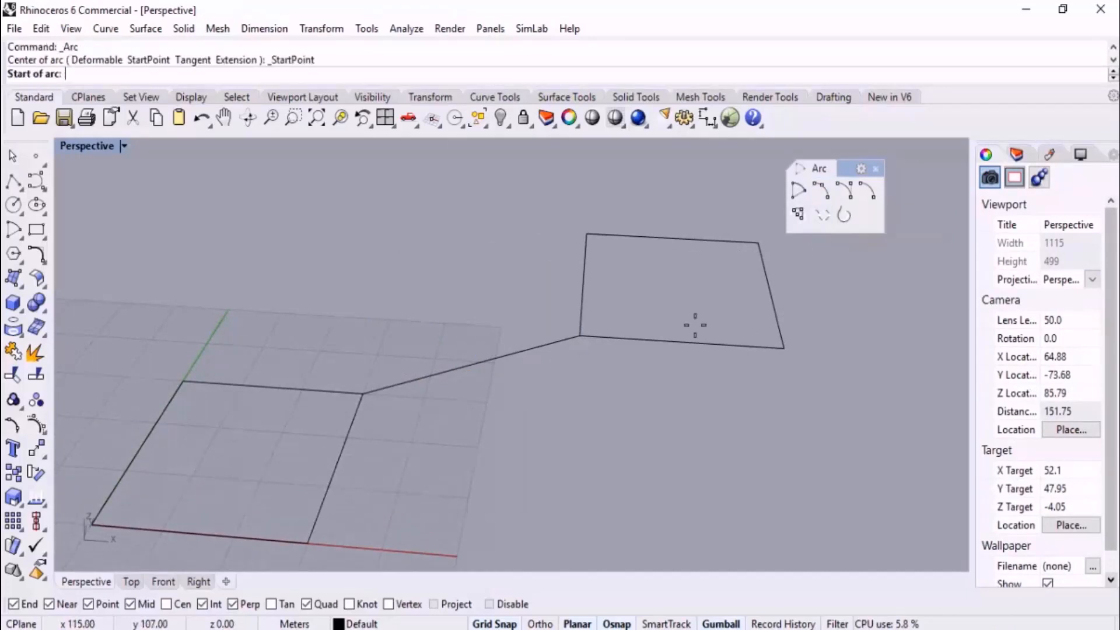
pyautogui.click(363, 394)
pyautogui.click(577, 341)
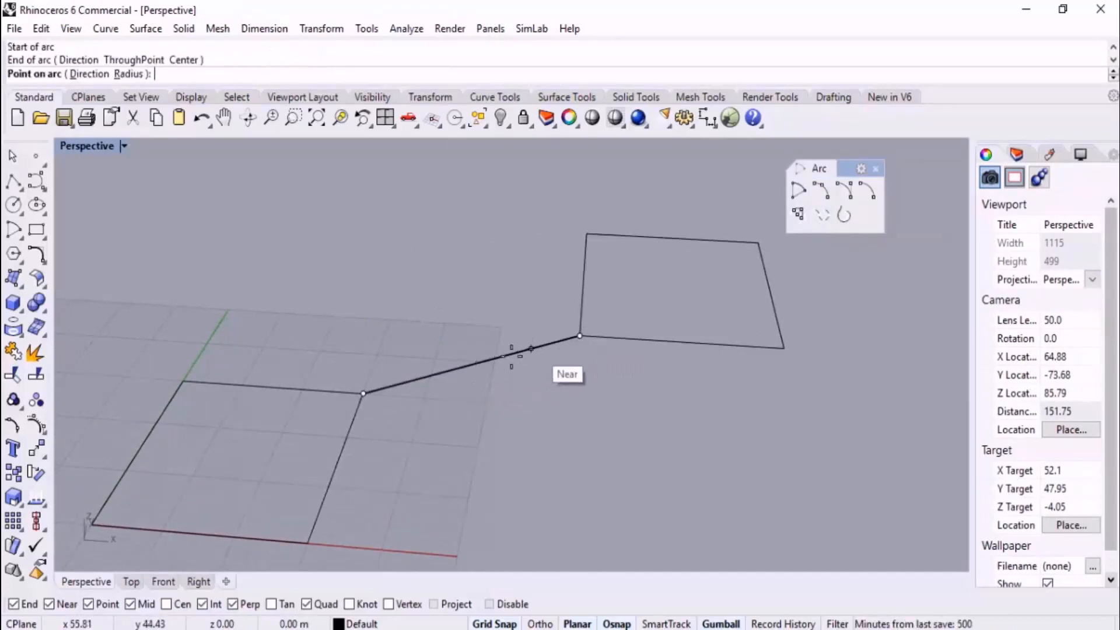
pyautogui.click(481, 361)
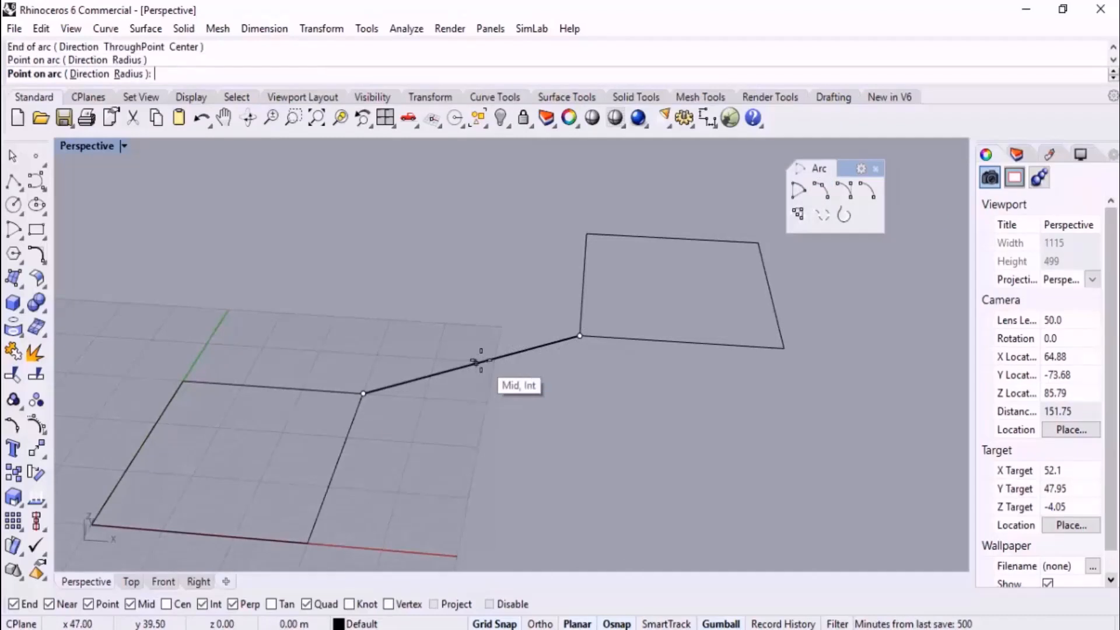
pyautogui.click(470, 292)
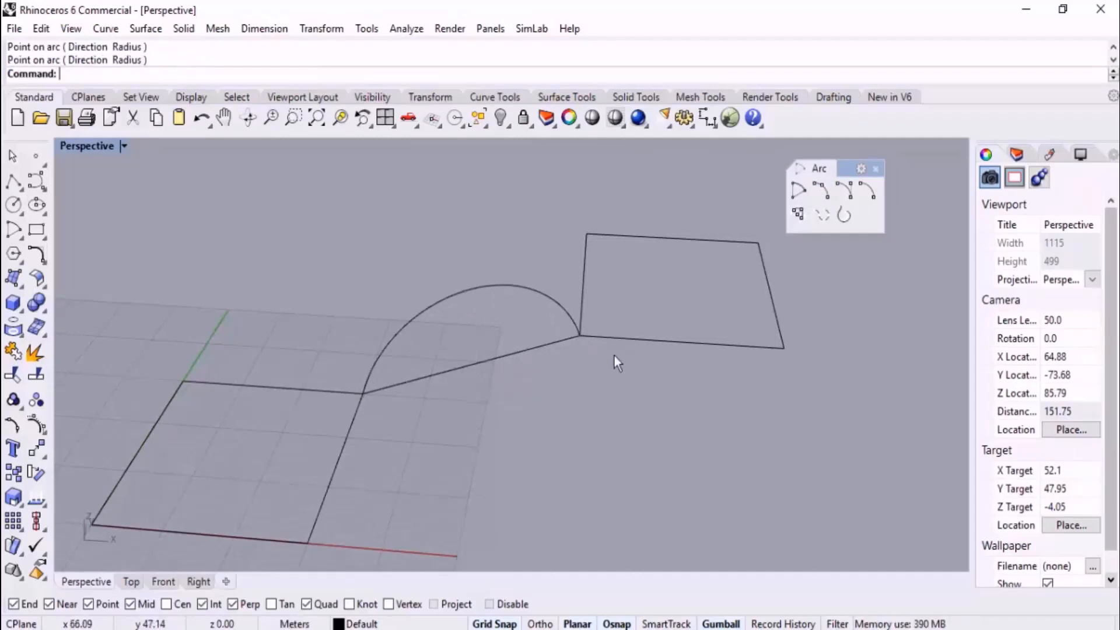
pyautogui.click(488, 353)
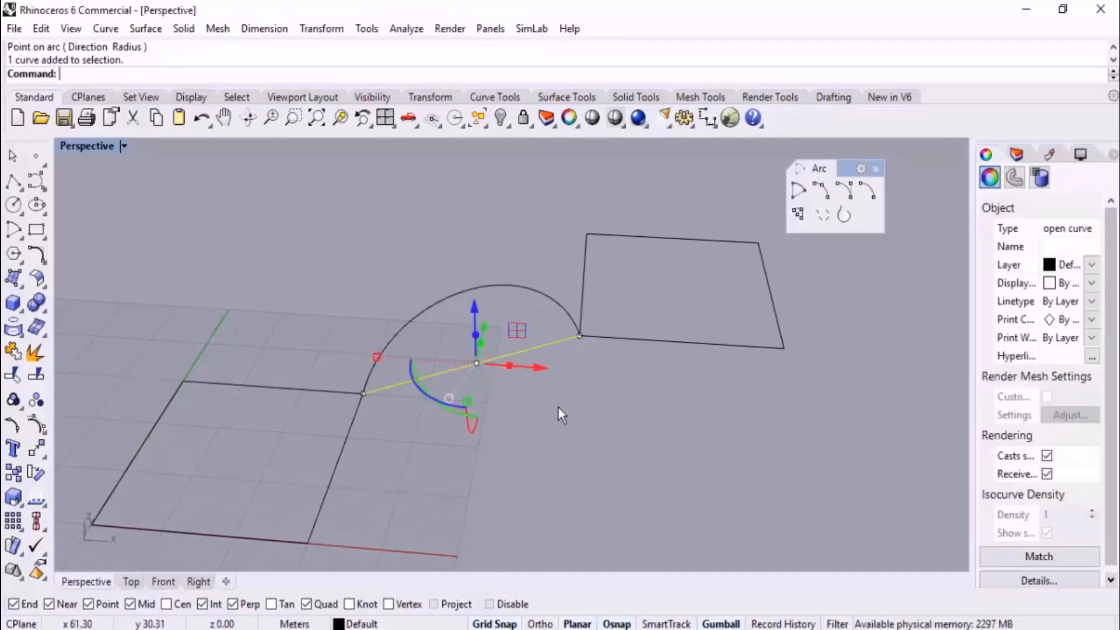